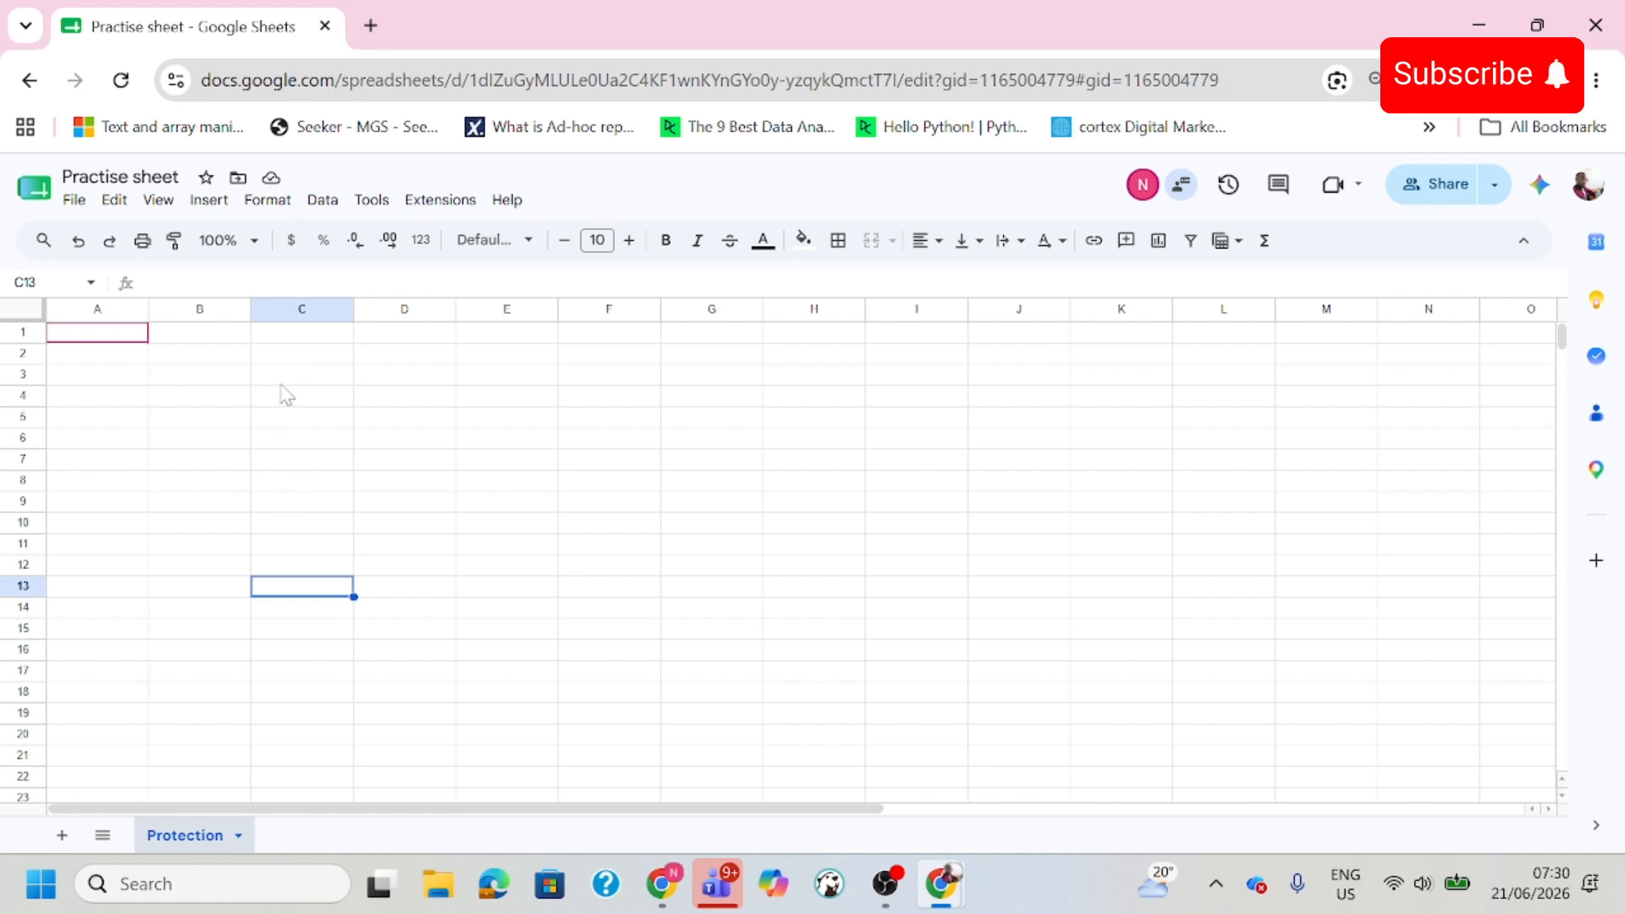
pyautogui.click(284, 359)
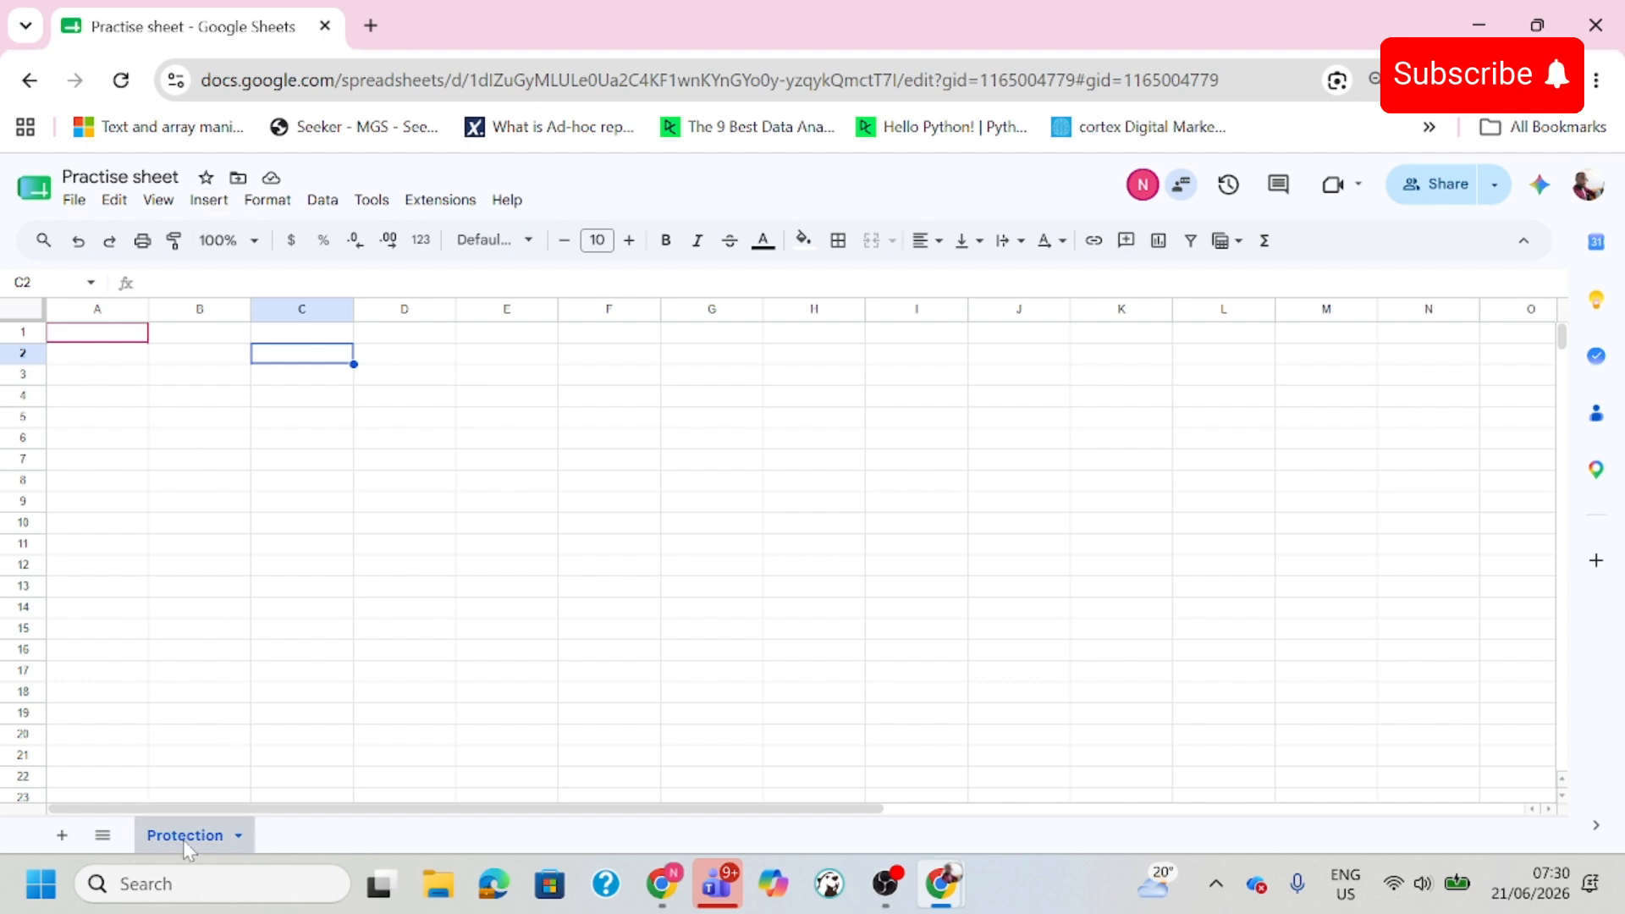
pyautogui.click(218, 631)
pyautogui.click(222, 504)
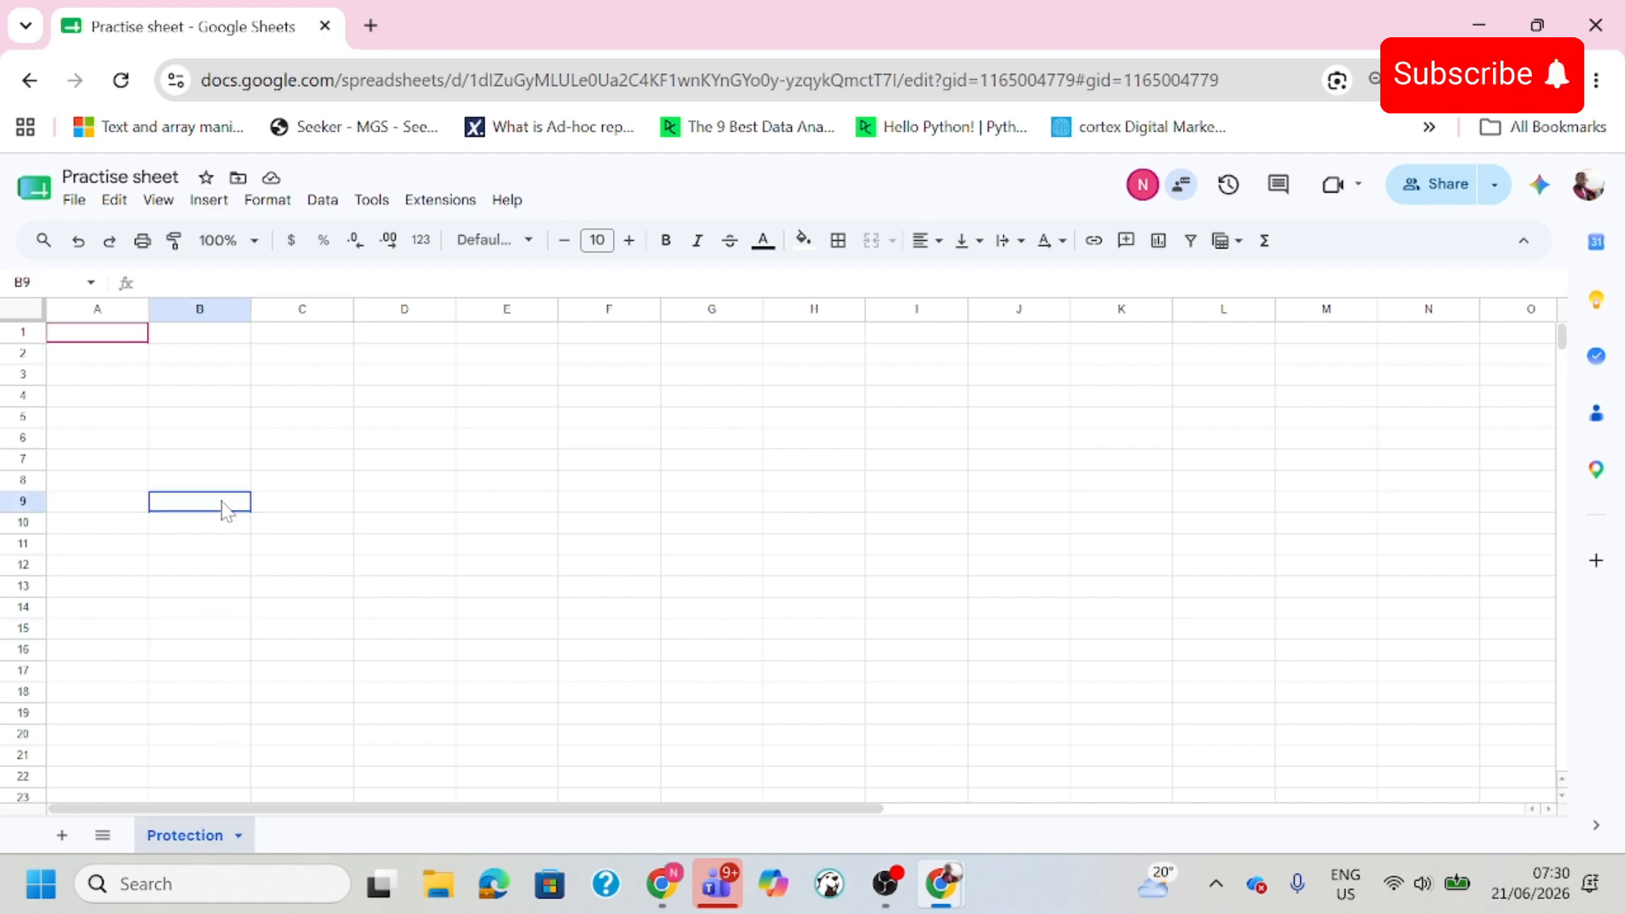
pyautogui.click(306, 440)
# Enter the header Name in B1 and list five people's first names below it in B2:B6.
pyautogui.click(218, 337)
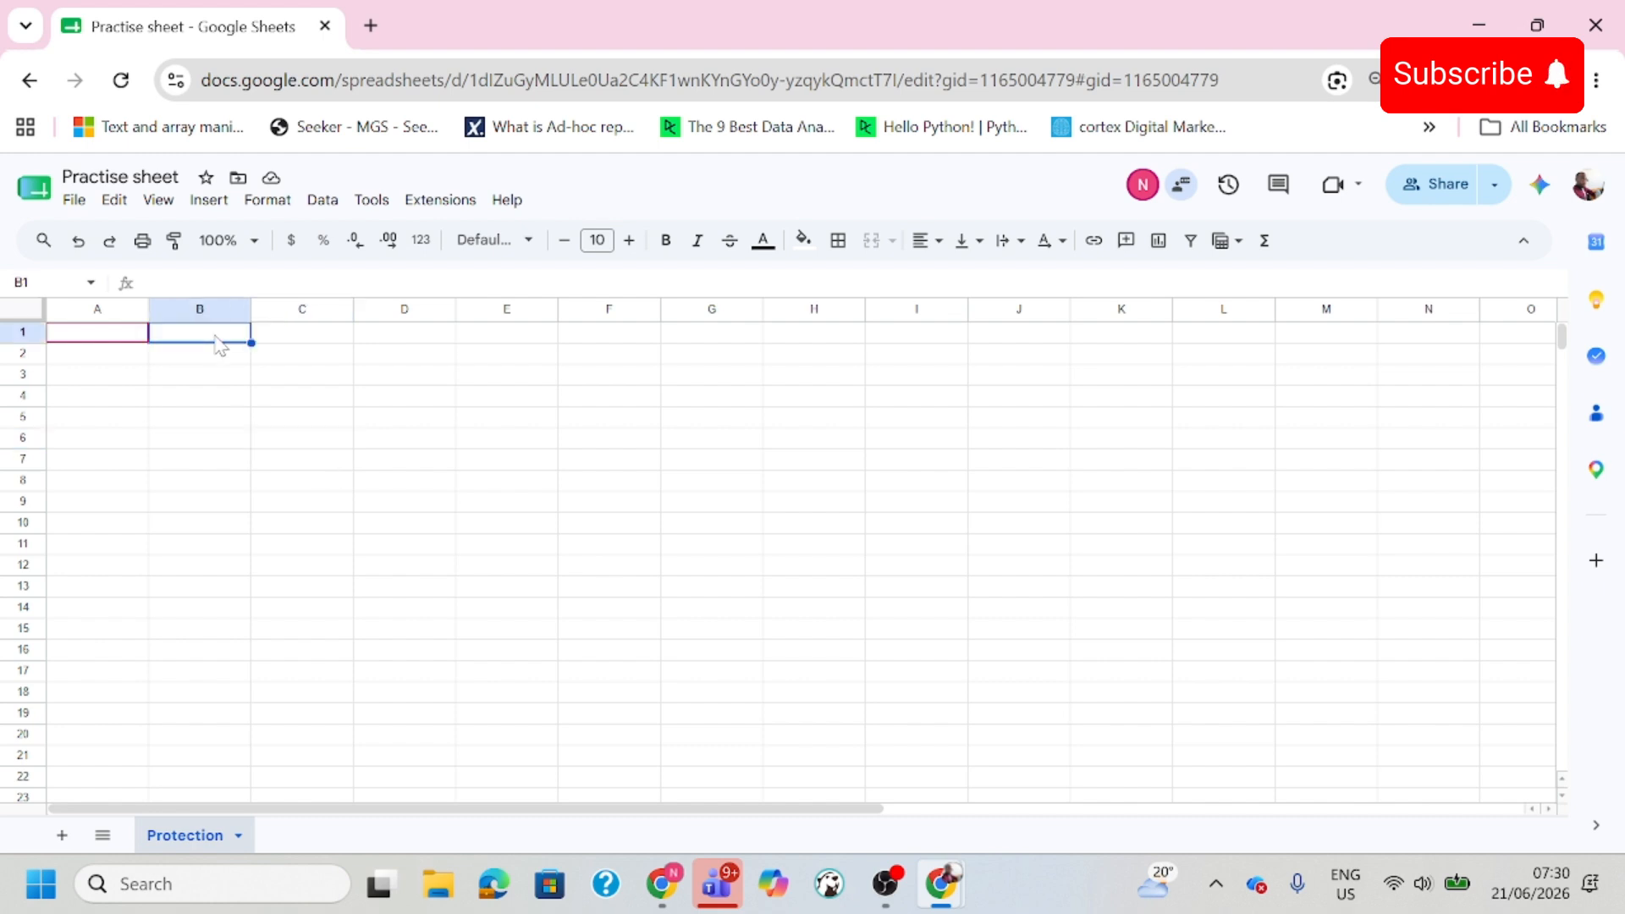
pyautogui.write('Name')
pyautogui.press('Return')
pyautogui.write('Denis')
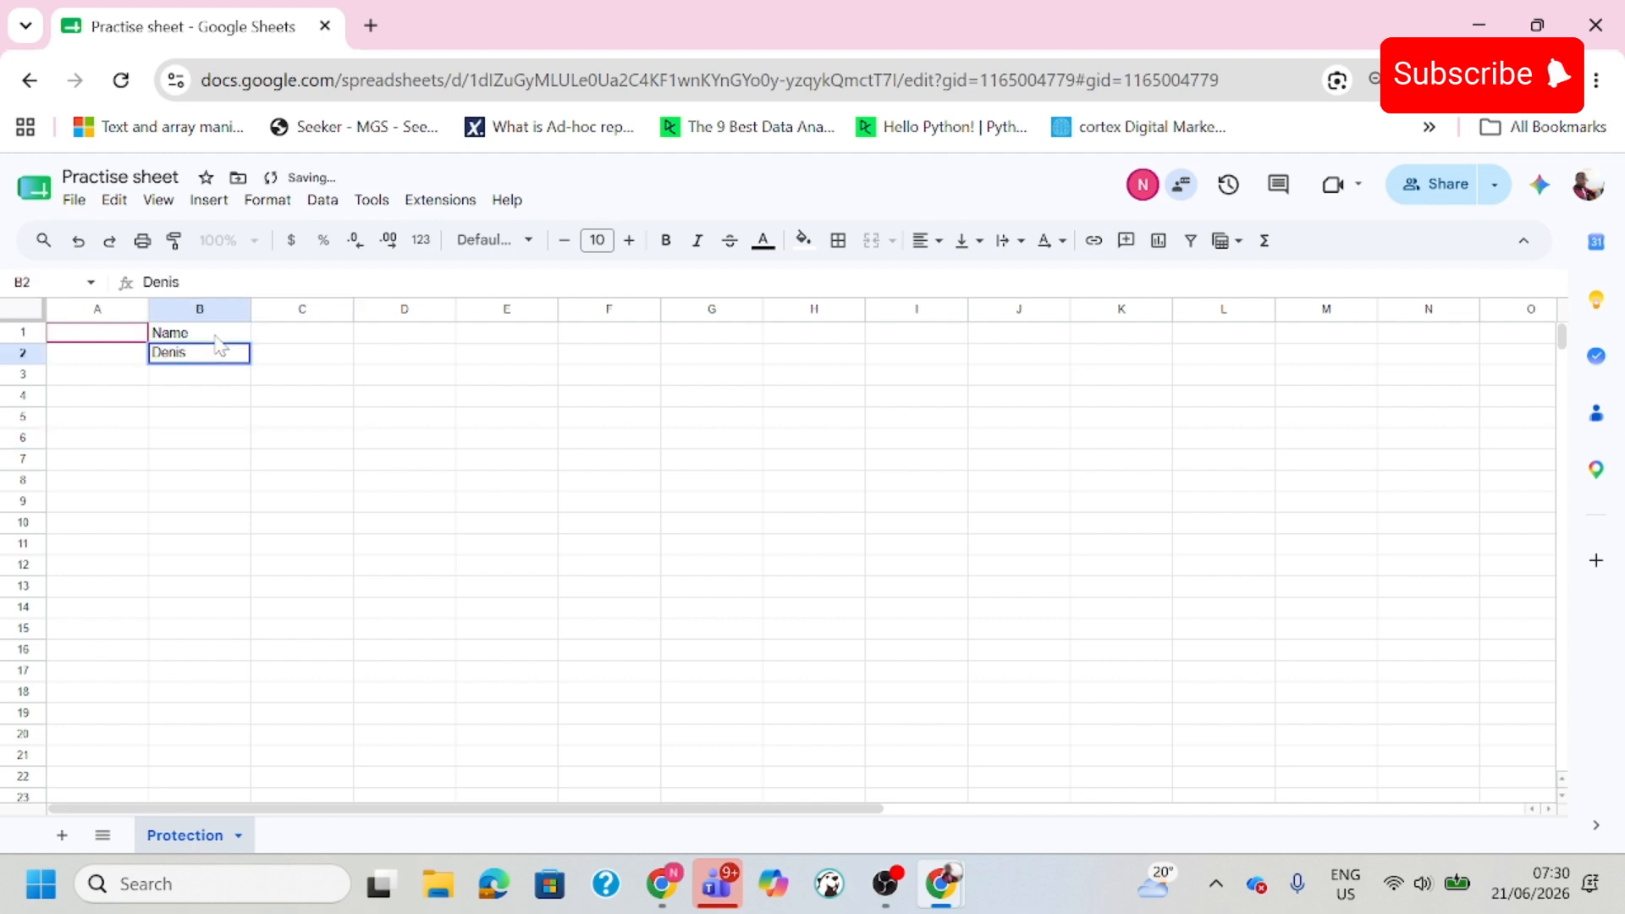
pyautogui.press('Return')
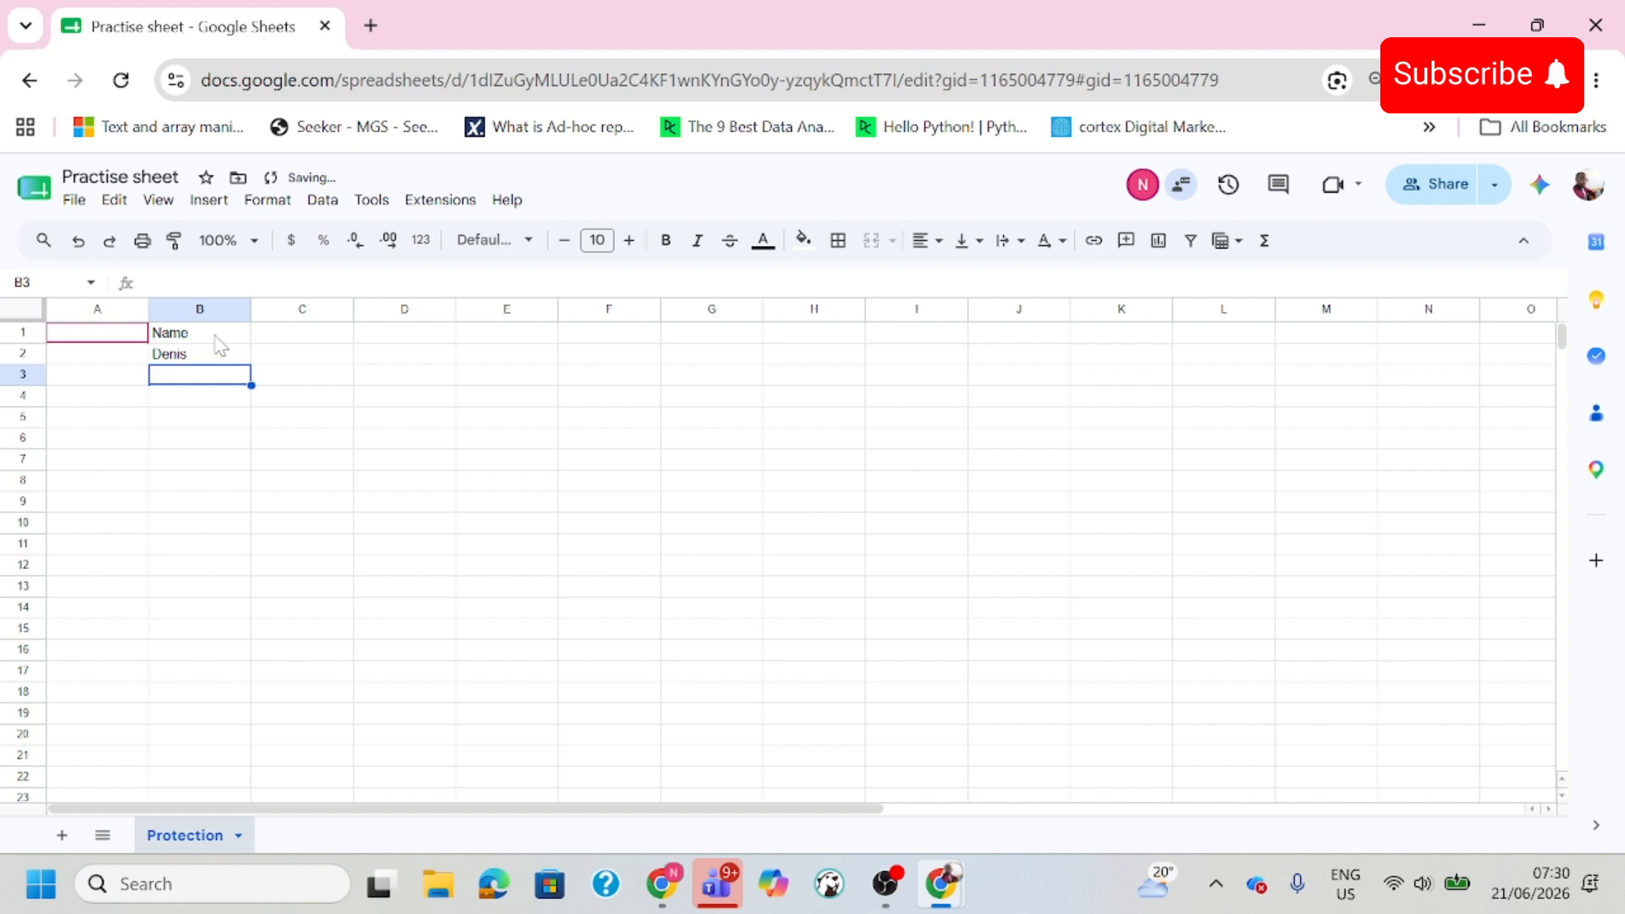
pyautogui.write('Tina')
pyautogui.press('Return')
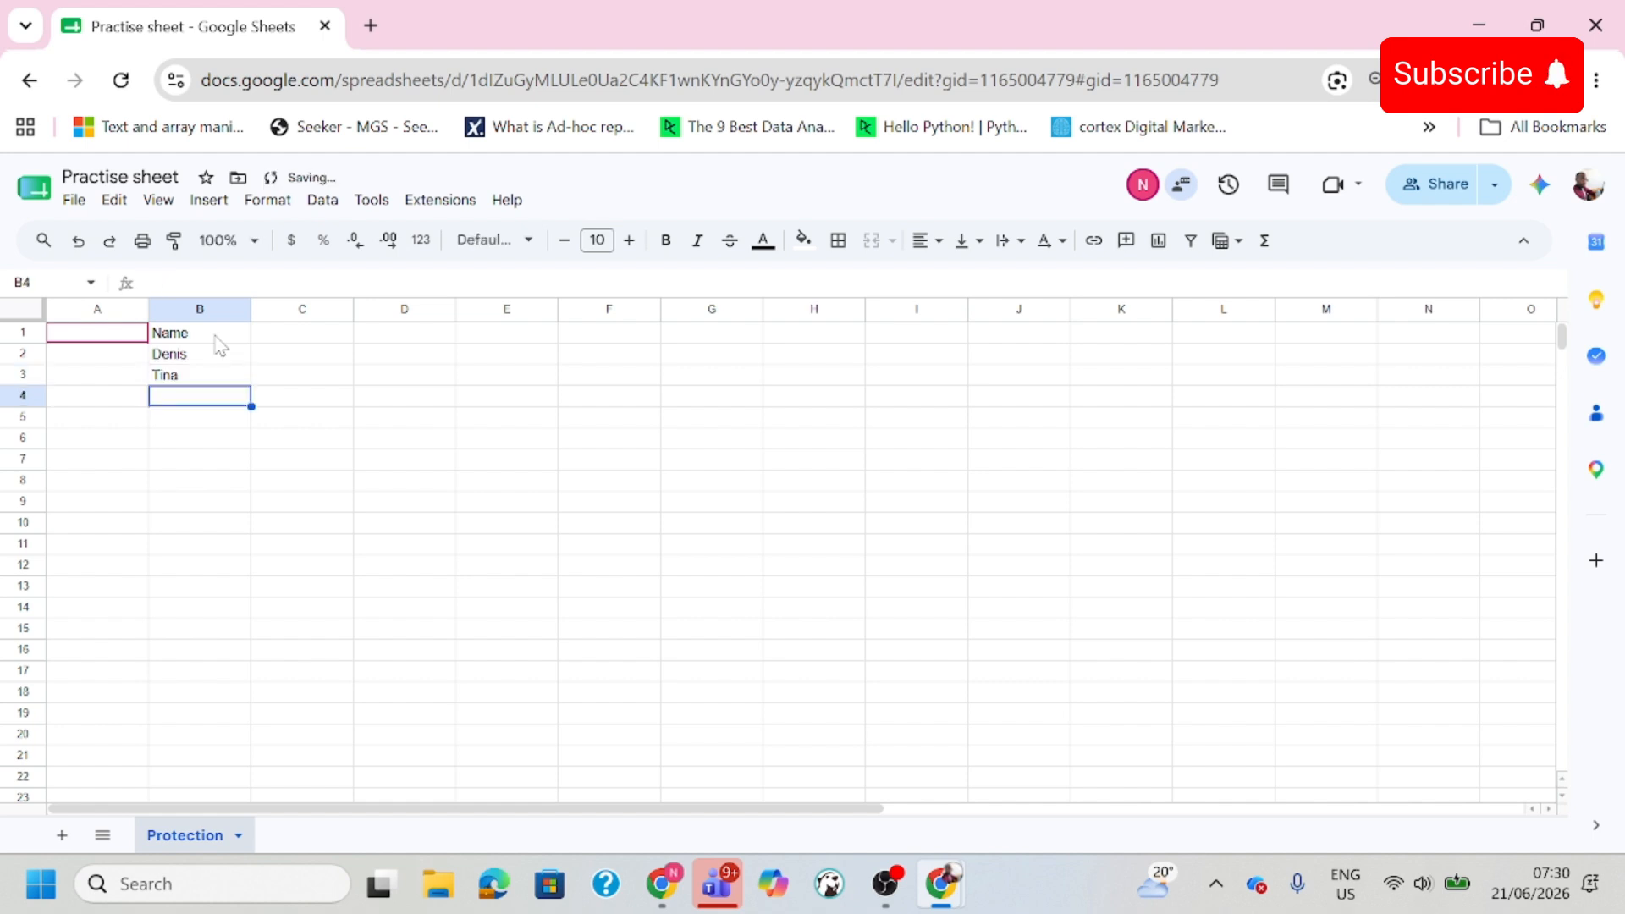
pyautogui.write('Phiona')
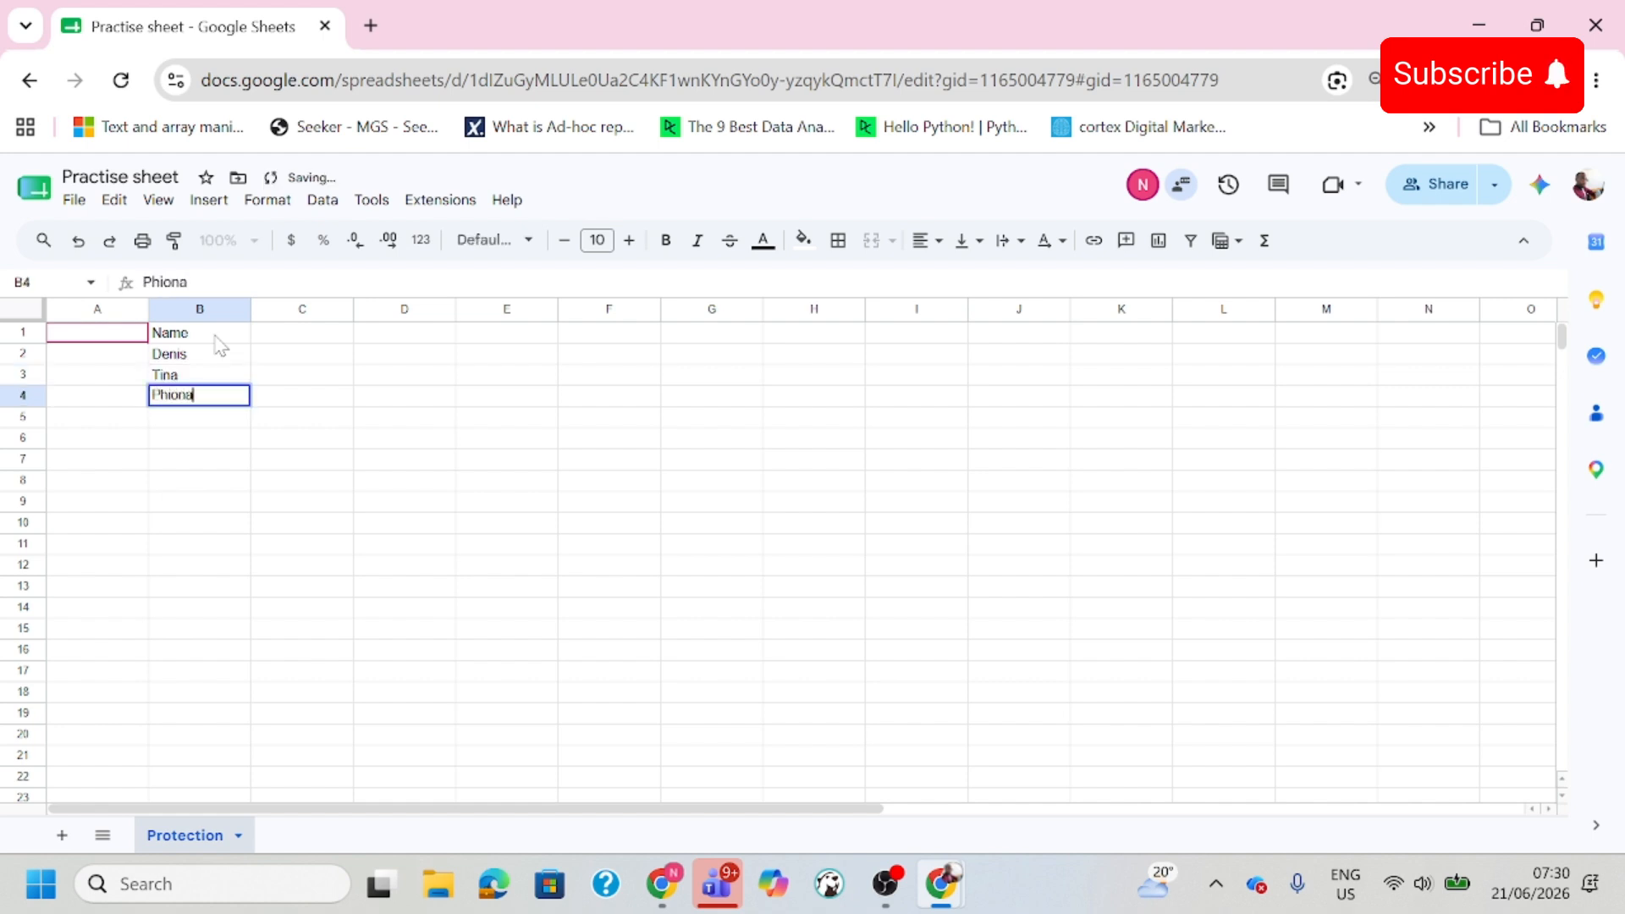
pyautogui.press('Return')
pyautogui.write('Mercy')
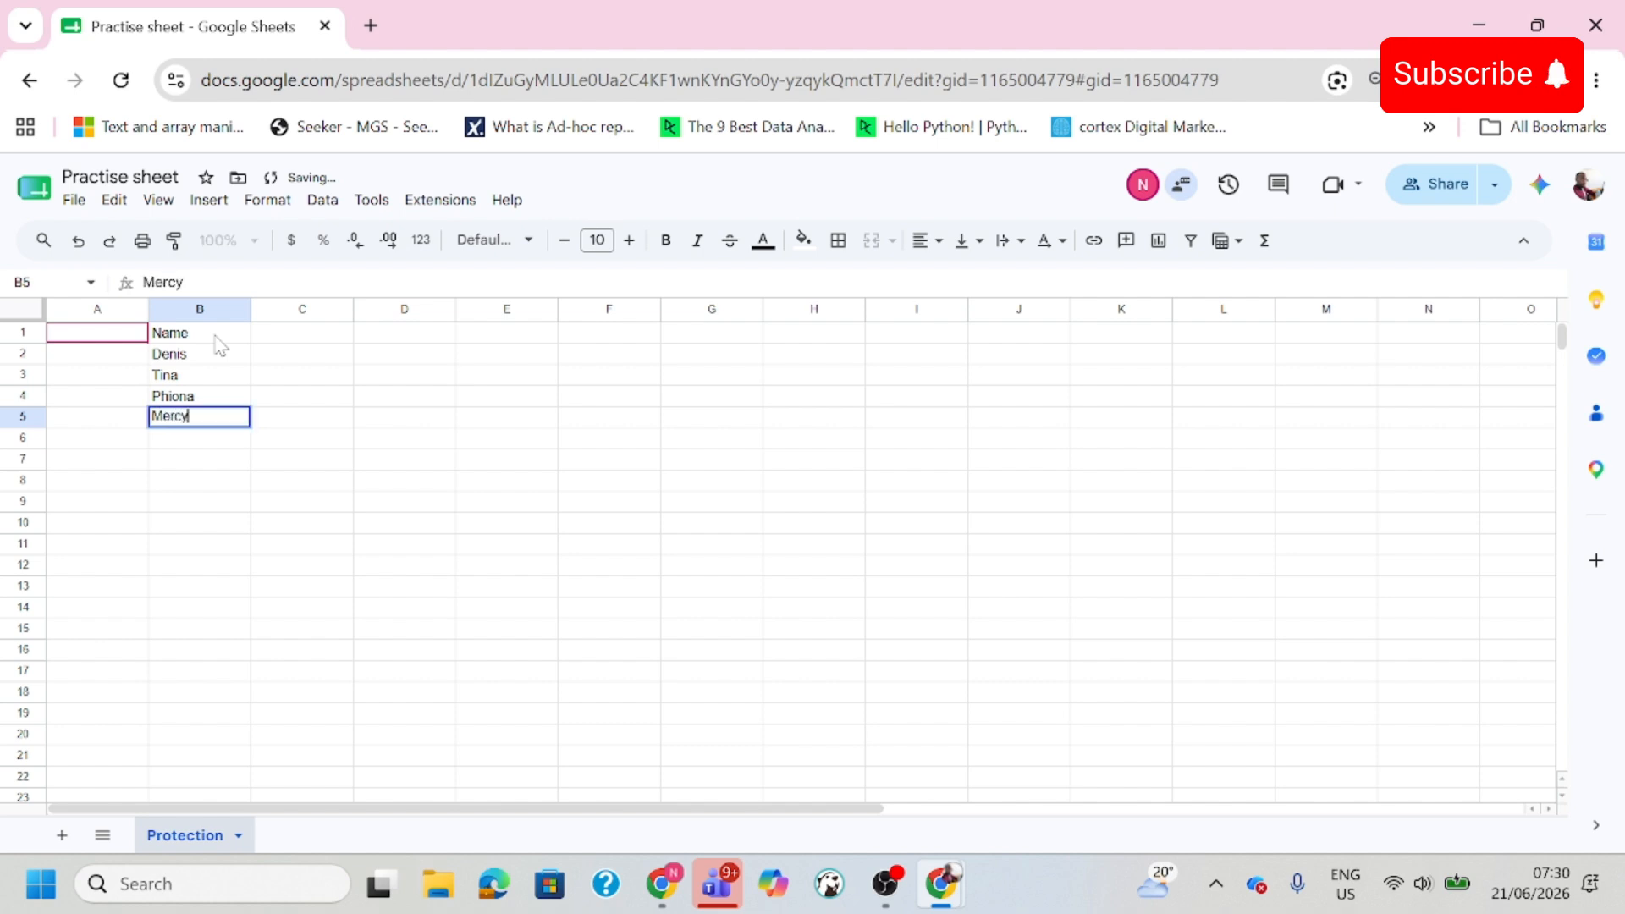
pyautogui.press('Return')
pyautogui.write('Ivan')
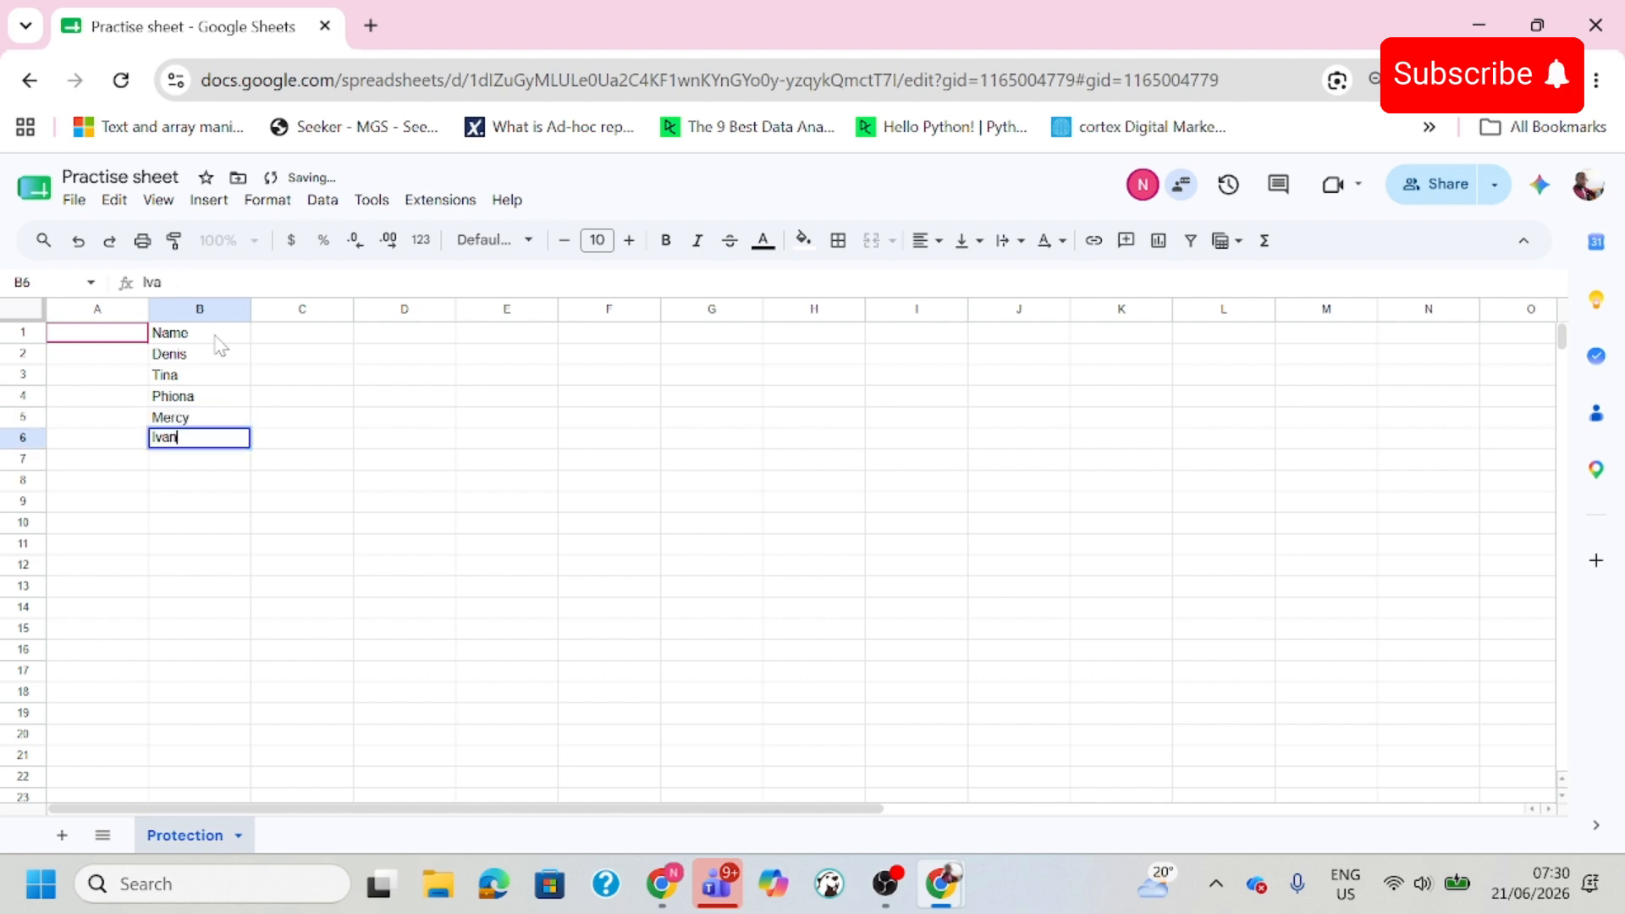
pyautogui.press('Return')
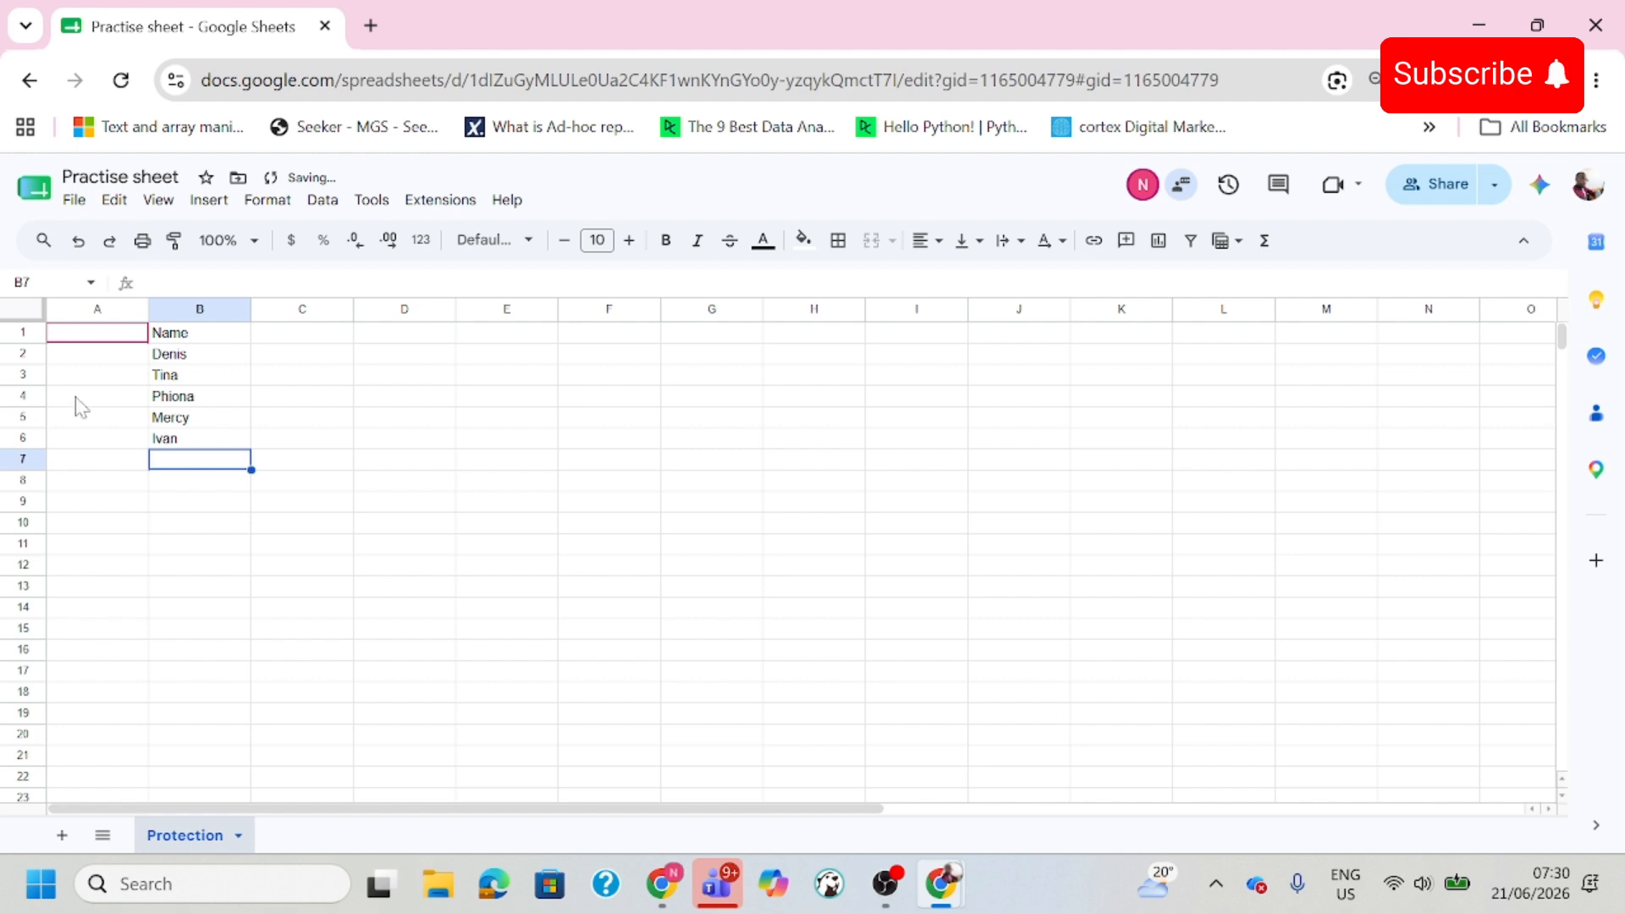
# Delete the empty column A before the list of names.
pyautogui.click(427, 455)
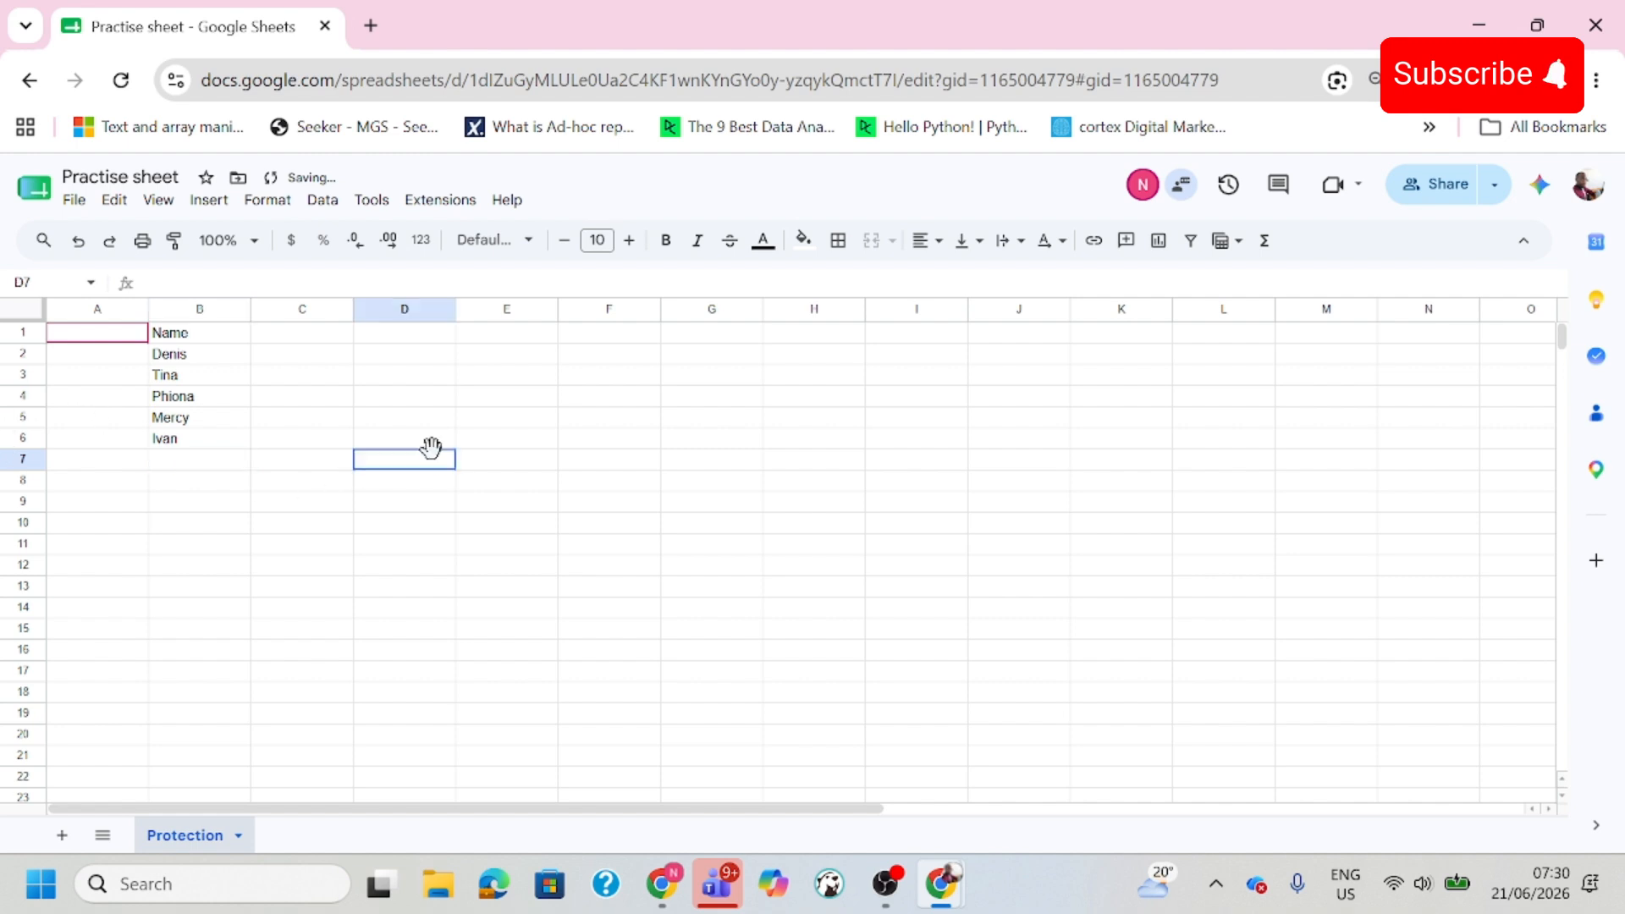
pyautogui.rightClick(110, 309)
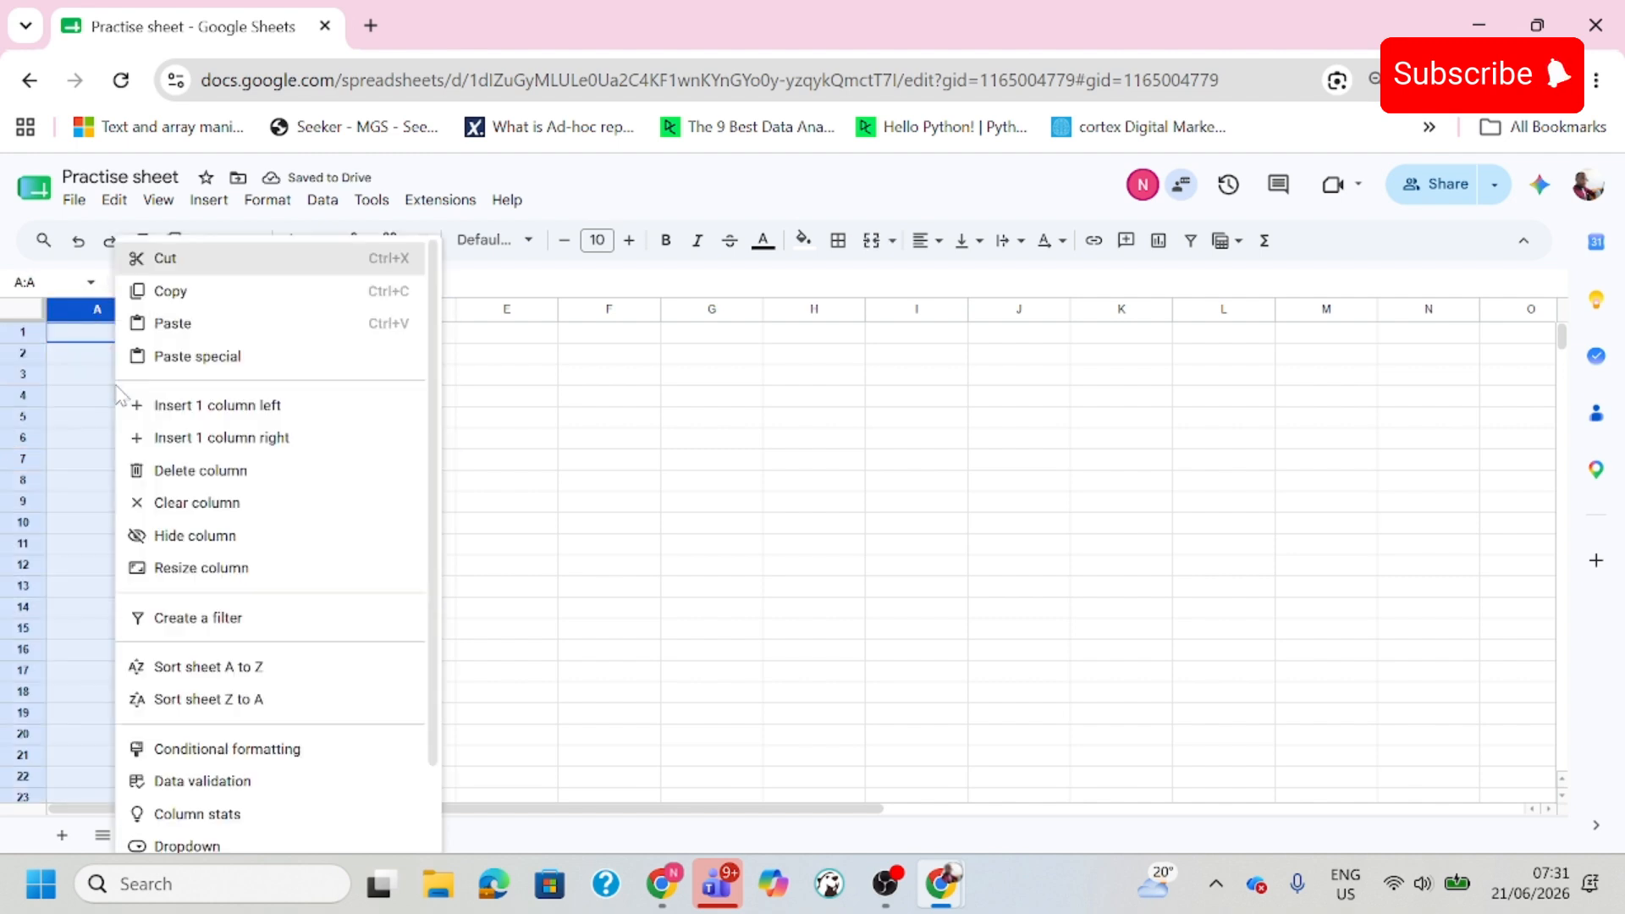
pyautogui.click(213, 470)
pyautogui.click(130, 334)
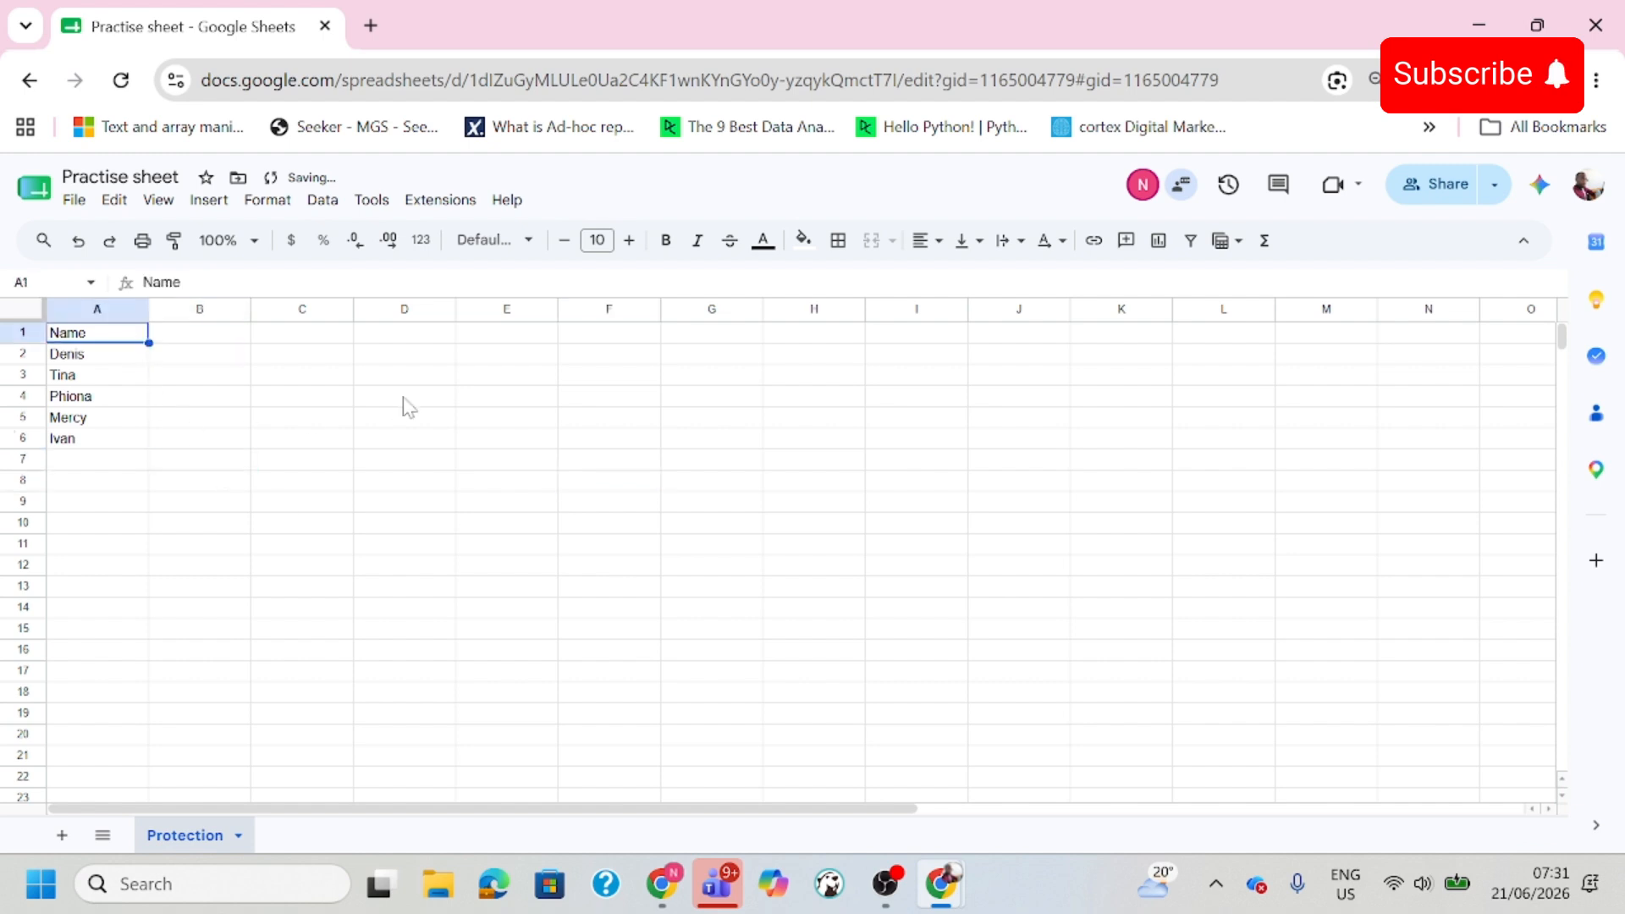
pyautogui.click(403, 398)
pyautogui.click(120, 356)
pyautogui.click(118, 396)
pyautogui.click(116, 459)
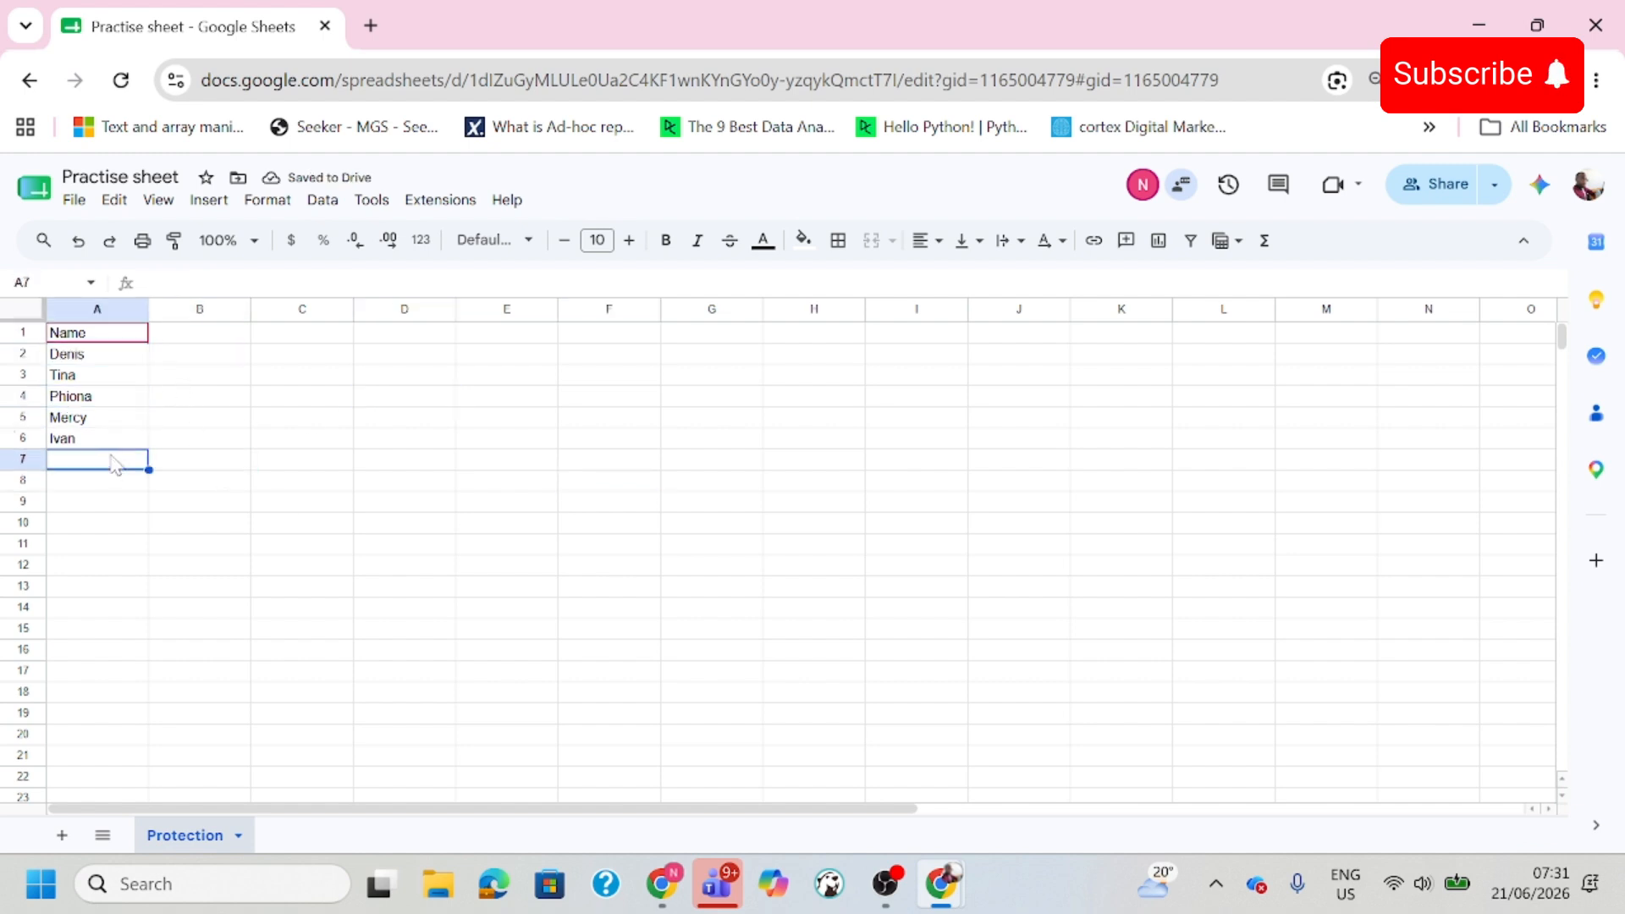
pyautogui.click(618, 652)
pyautogui.rightClick(185, 844)
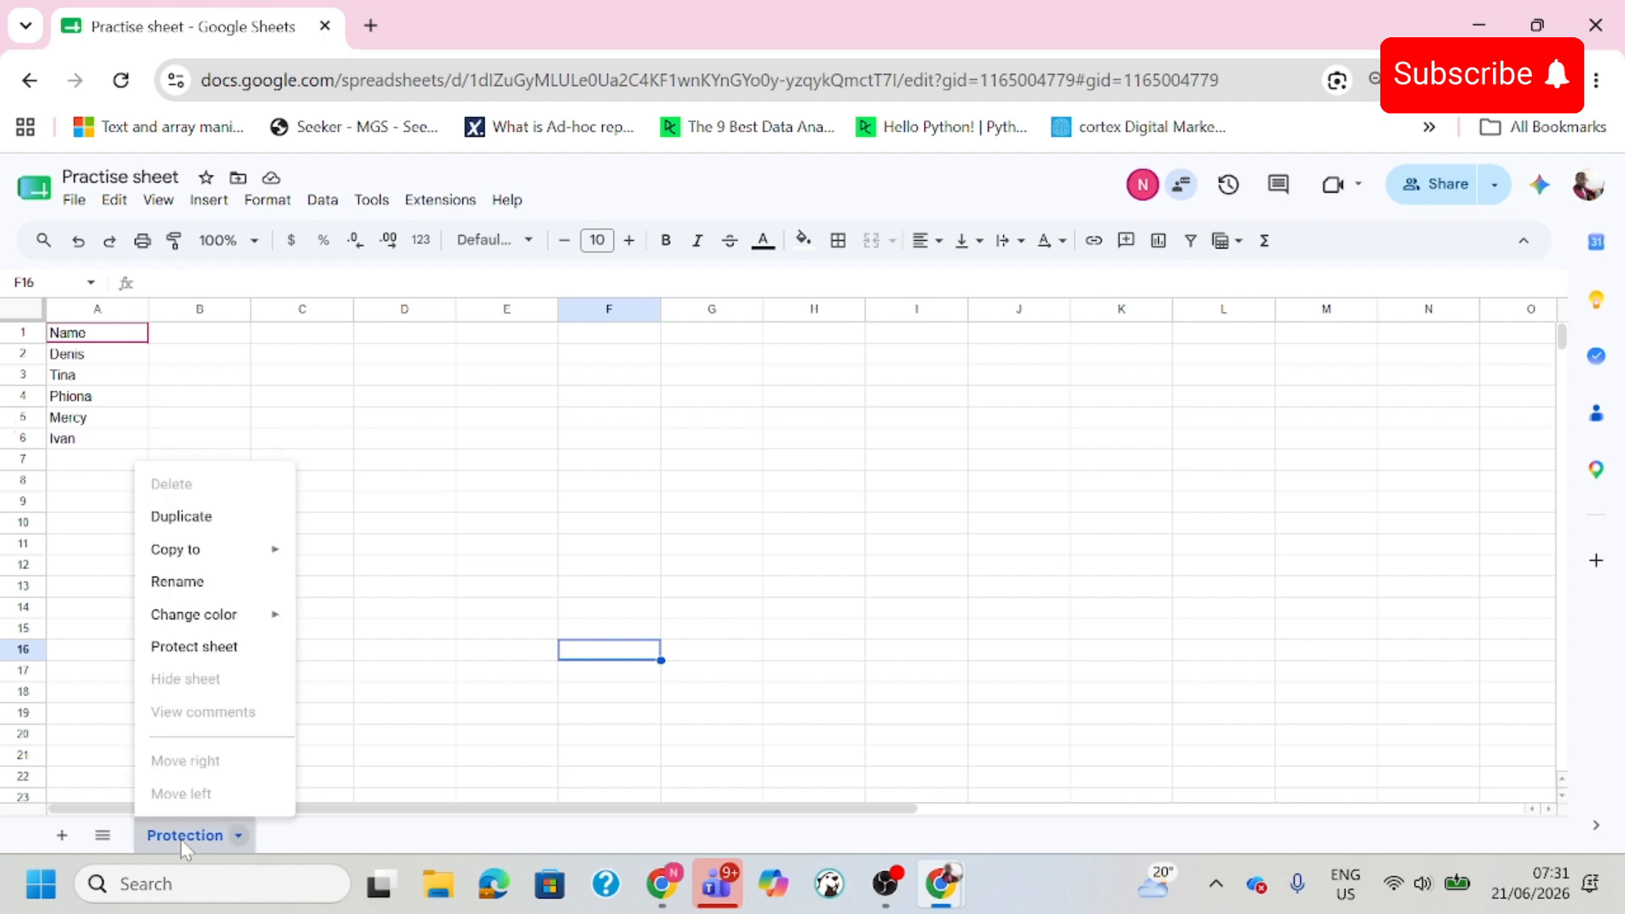
pyautogui.click(574, 505)
# Enter the header Marks in B1 next to the Name header.
pyautogui.click(248, 337)
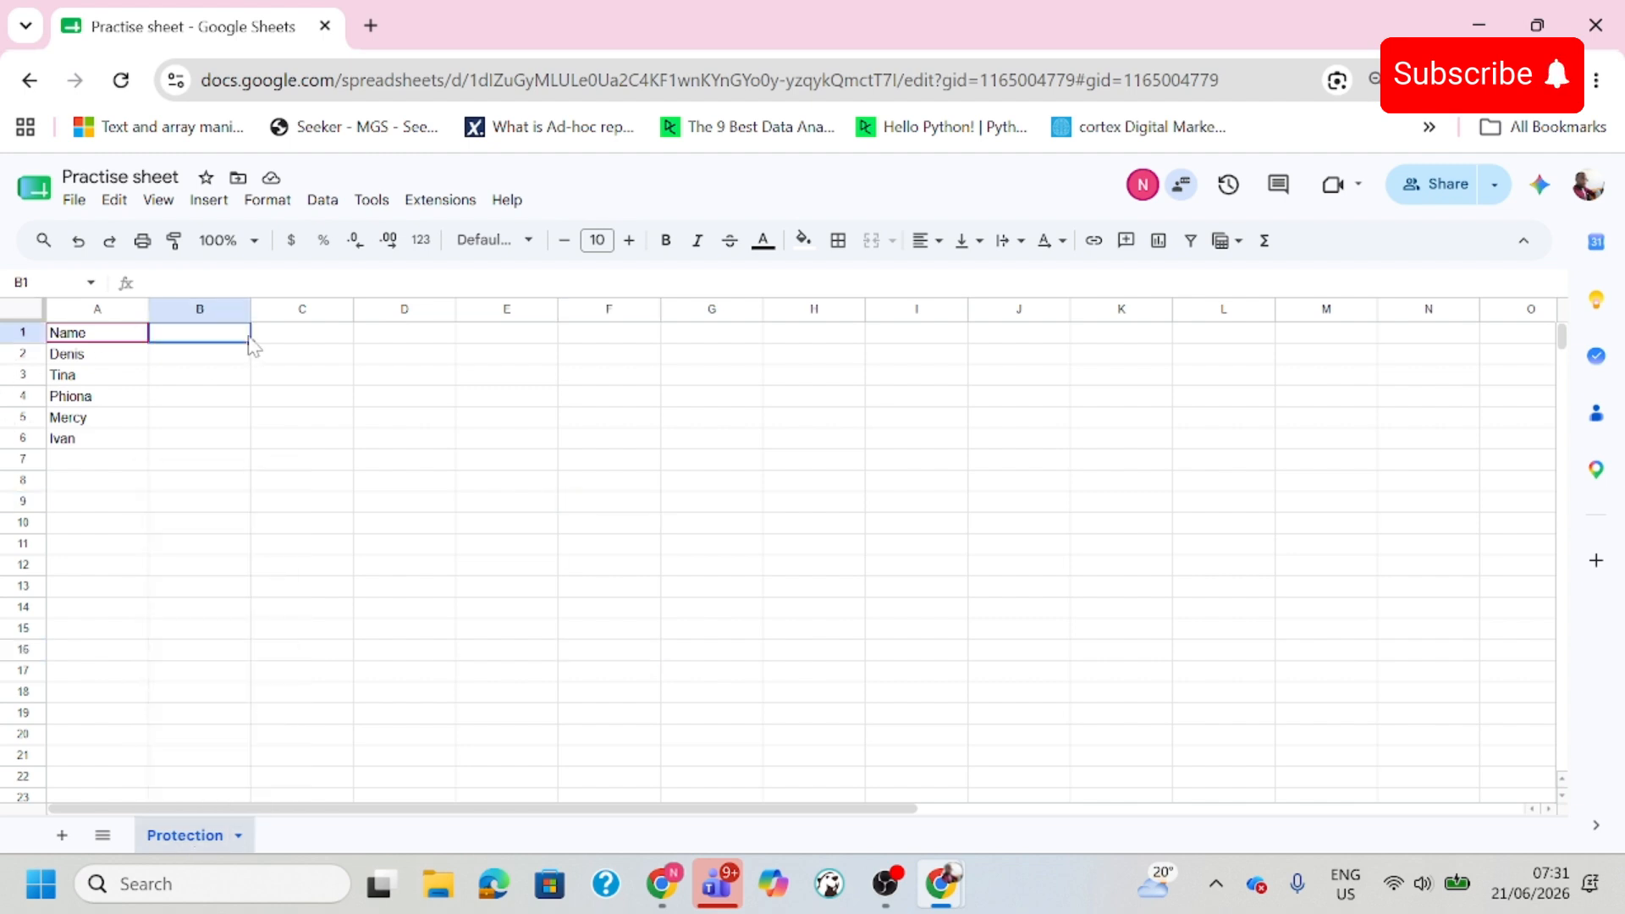
pyautogui.write('Marks')
pyautogui.press('Return')
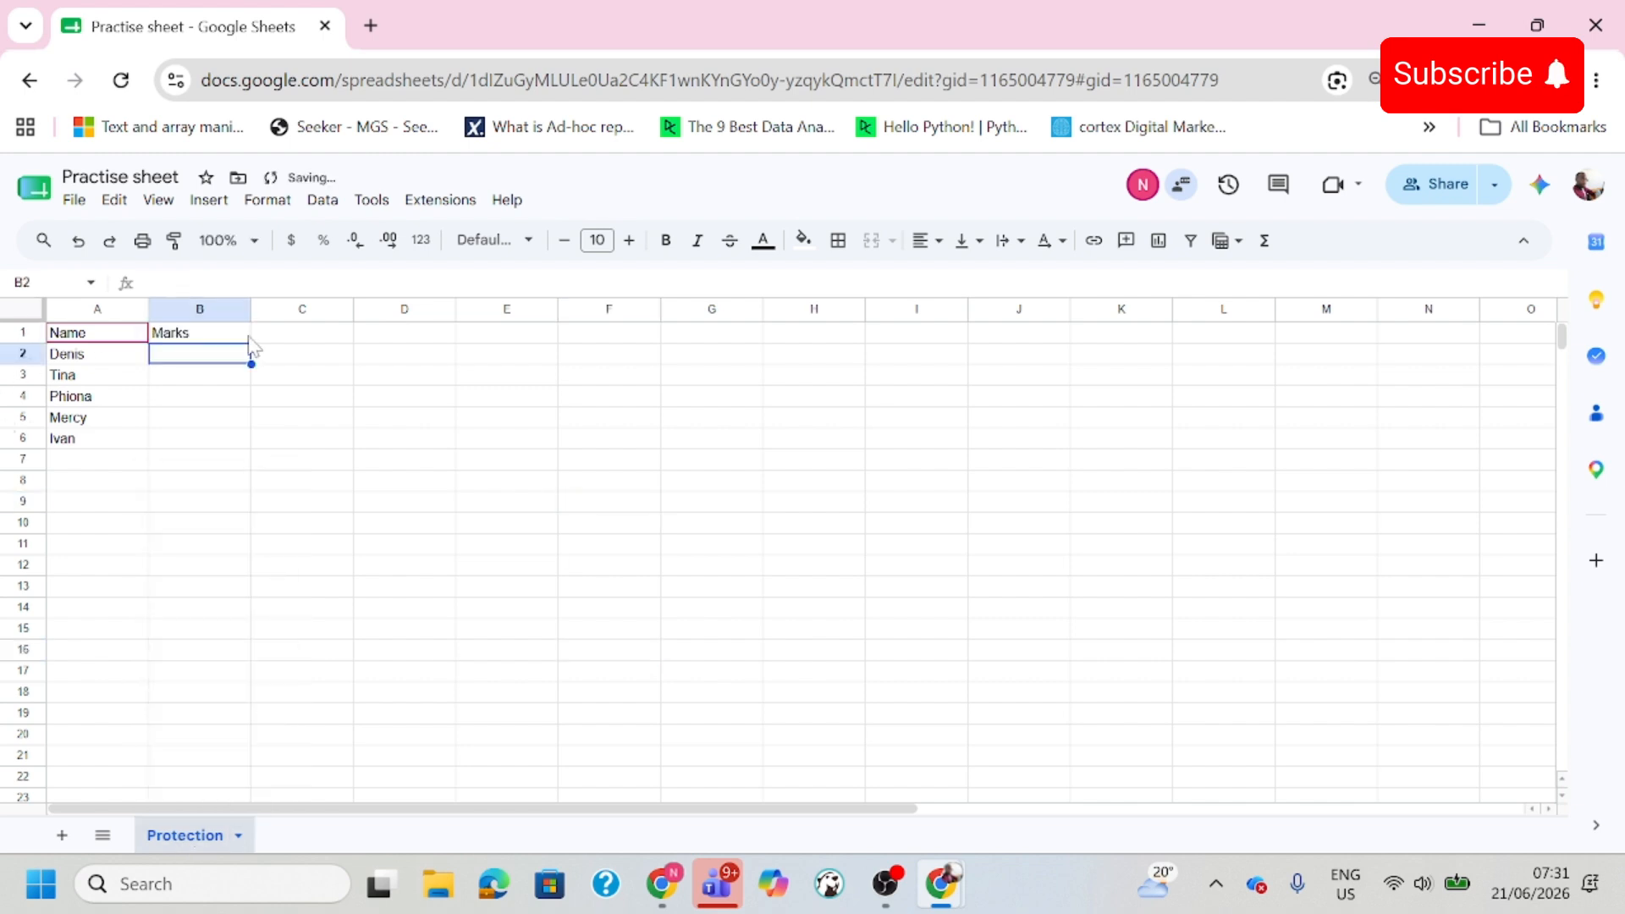
pyautogui.write('60')
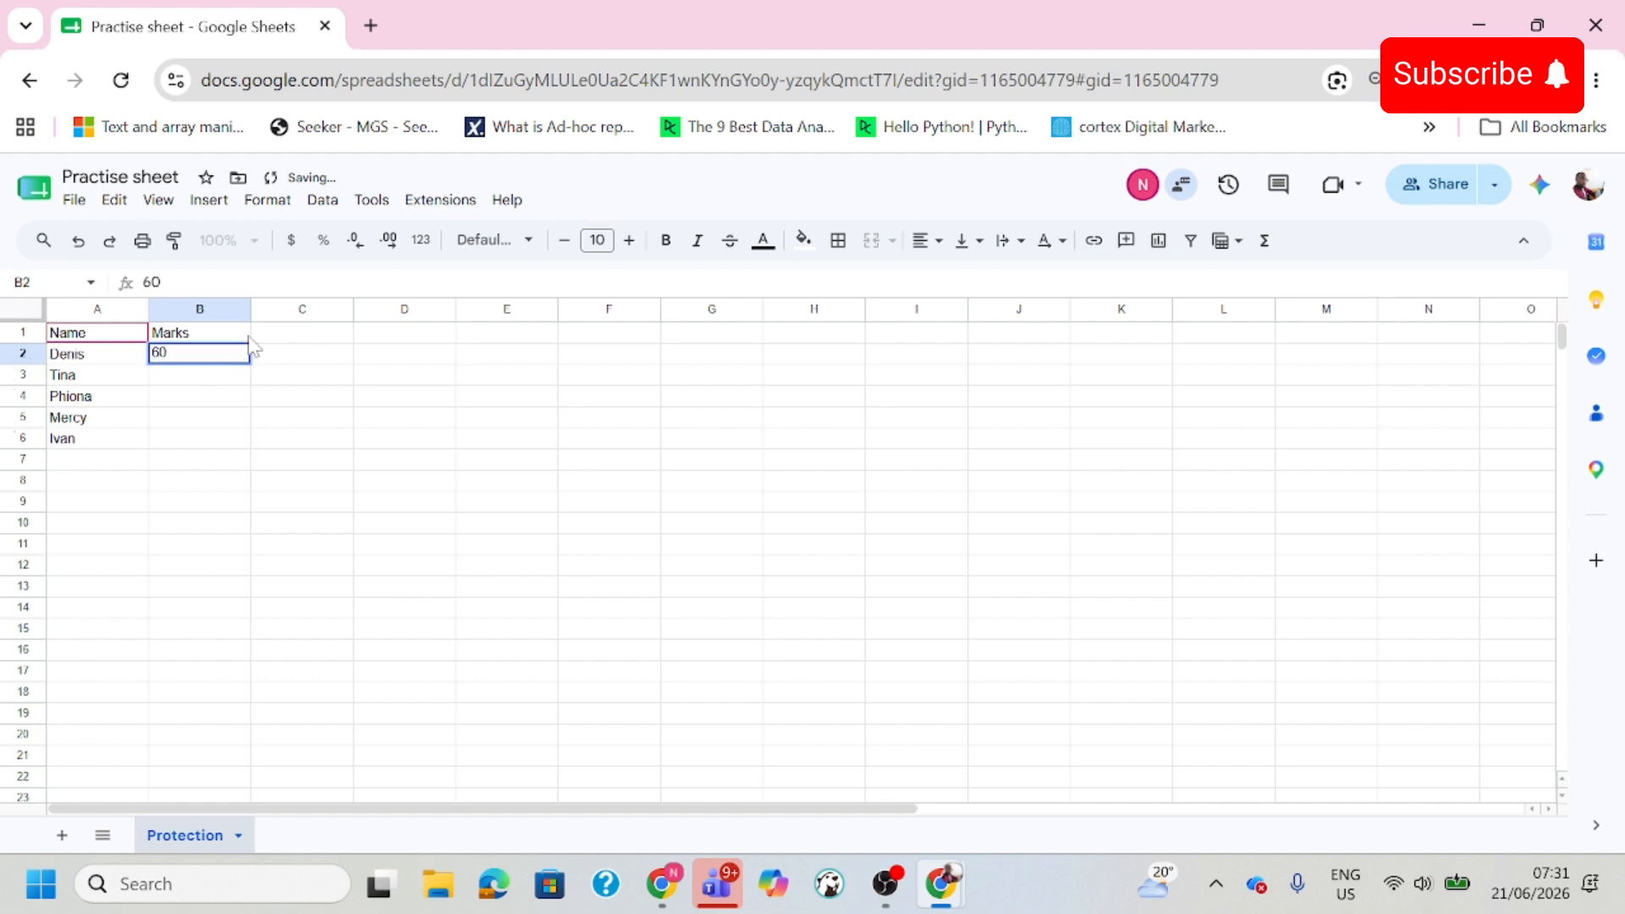
pyautogui.press('Return')
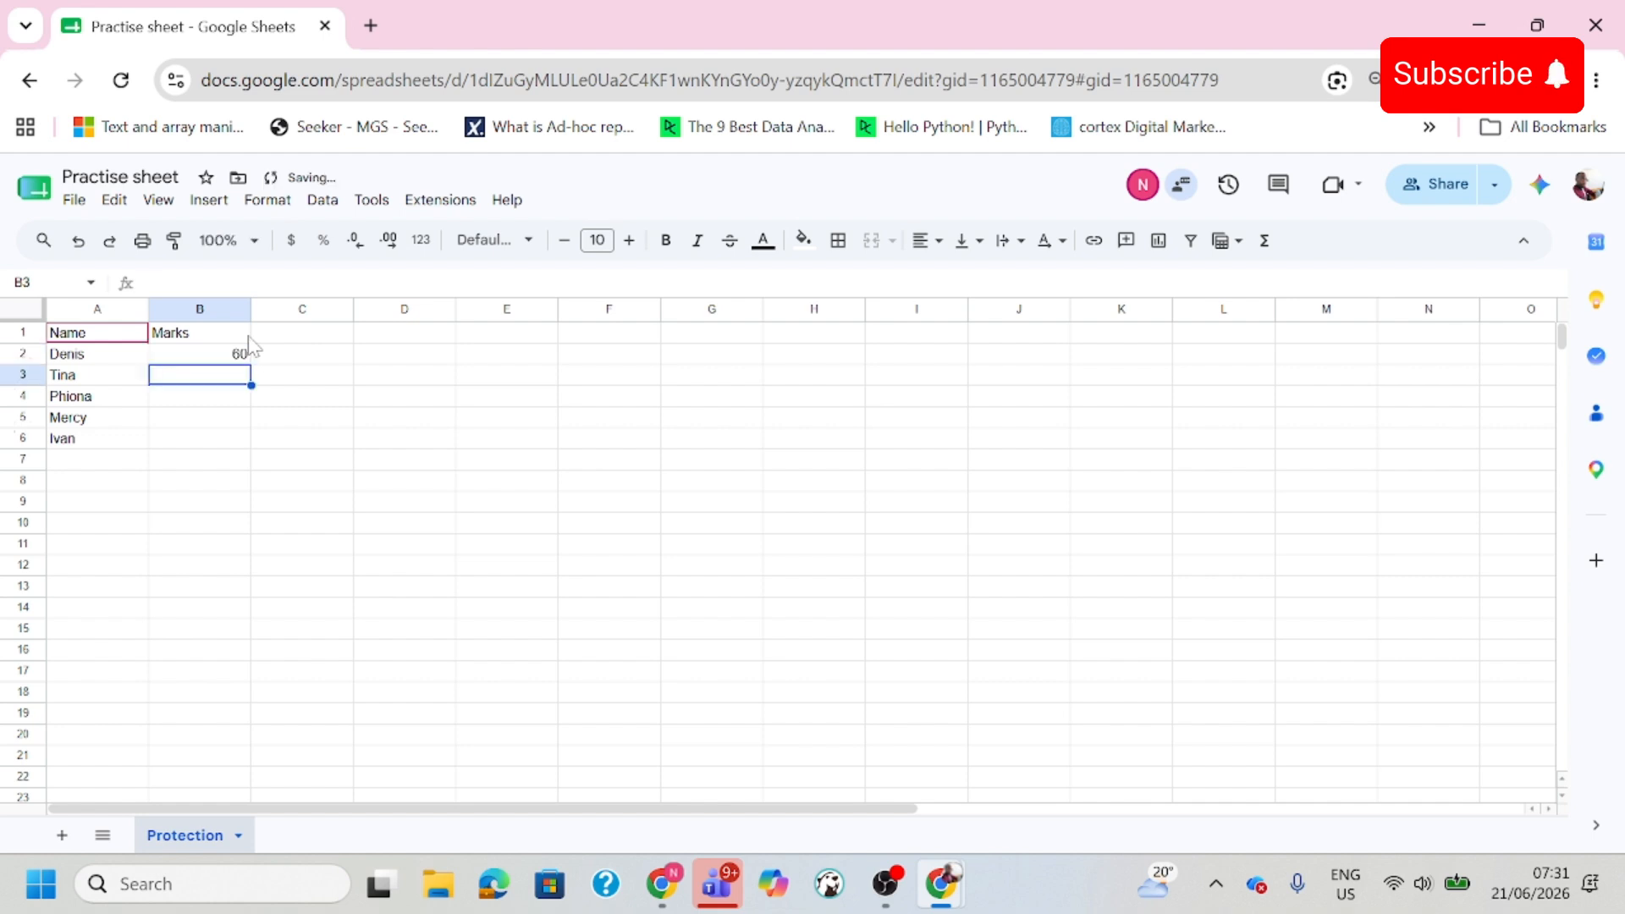
pyautogui.press('Up')
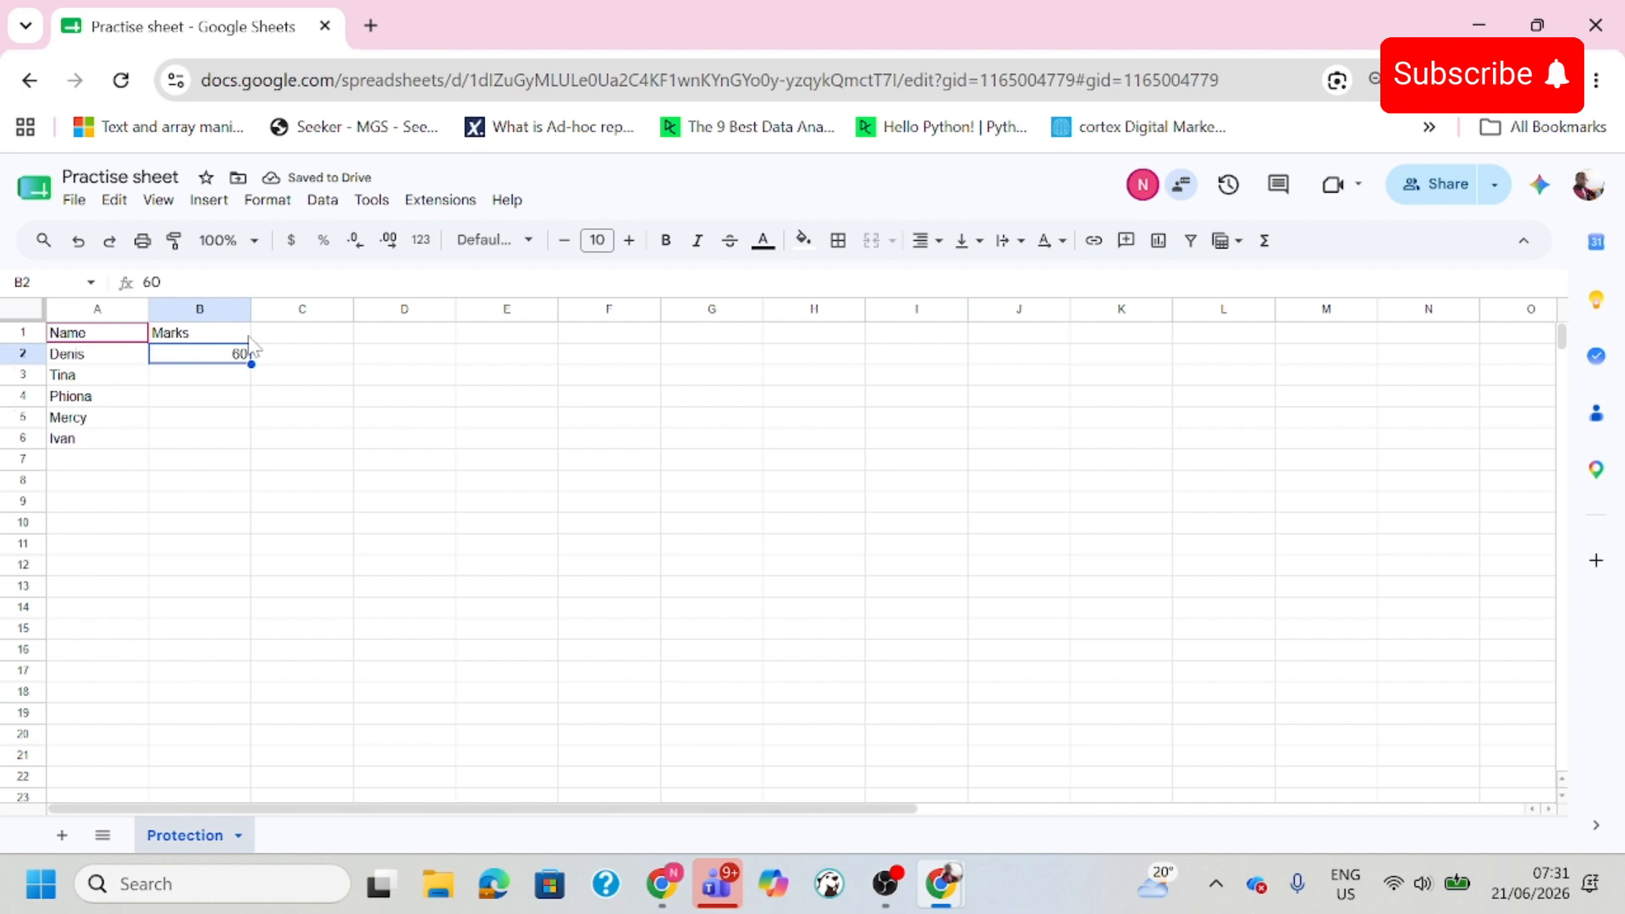
# Enter the marks 80, 90, 78, 58 and 20 in B2:B6 under the Marks header.
pyautogui.write('80')
pyautogui.press('Return')
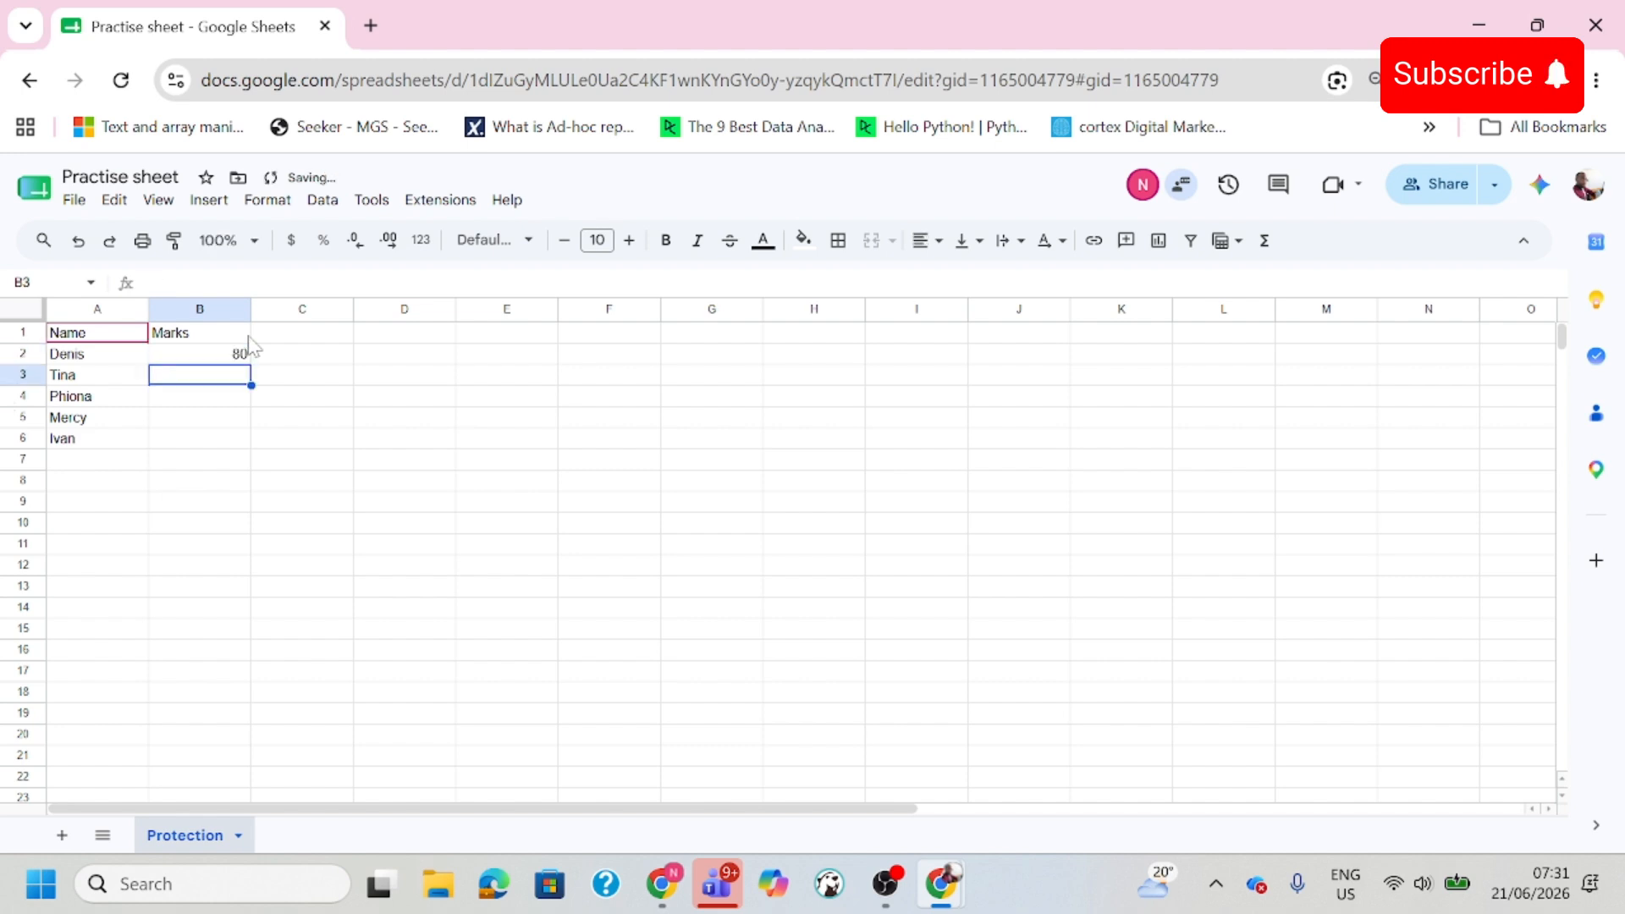
pyautogui.write('90')
pyautogui.press('Return')
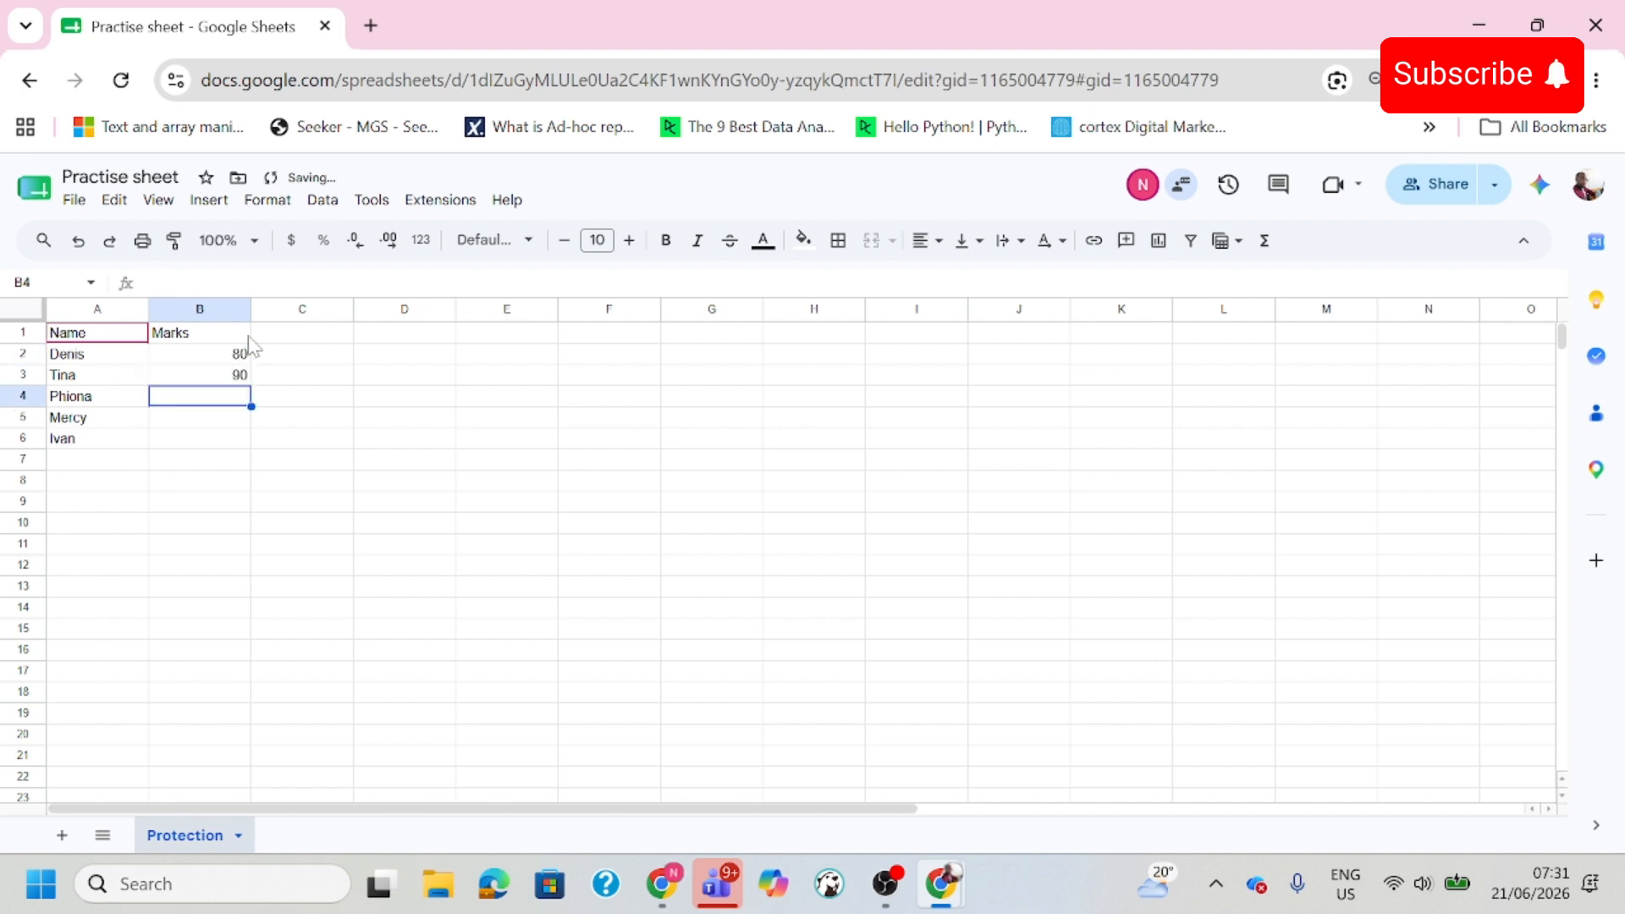
pyautogui.write('78')
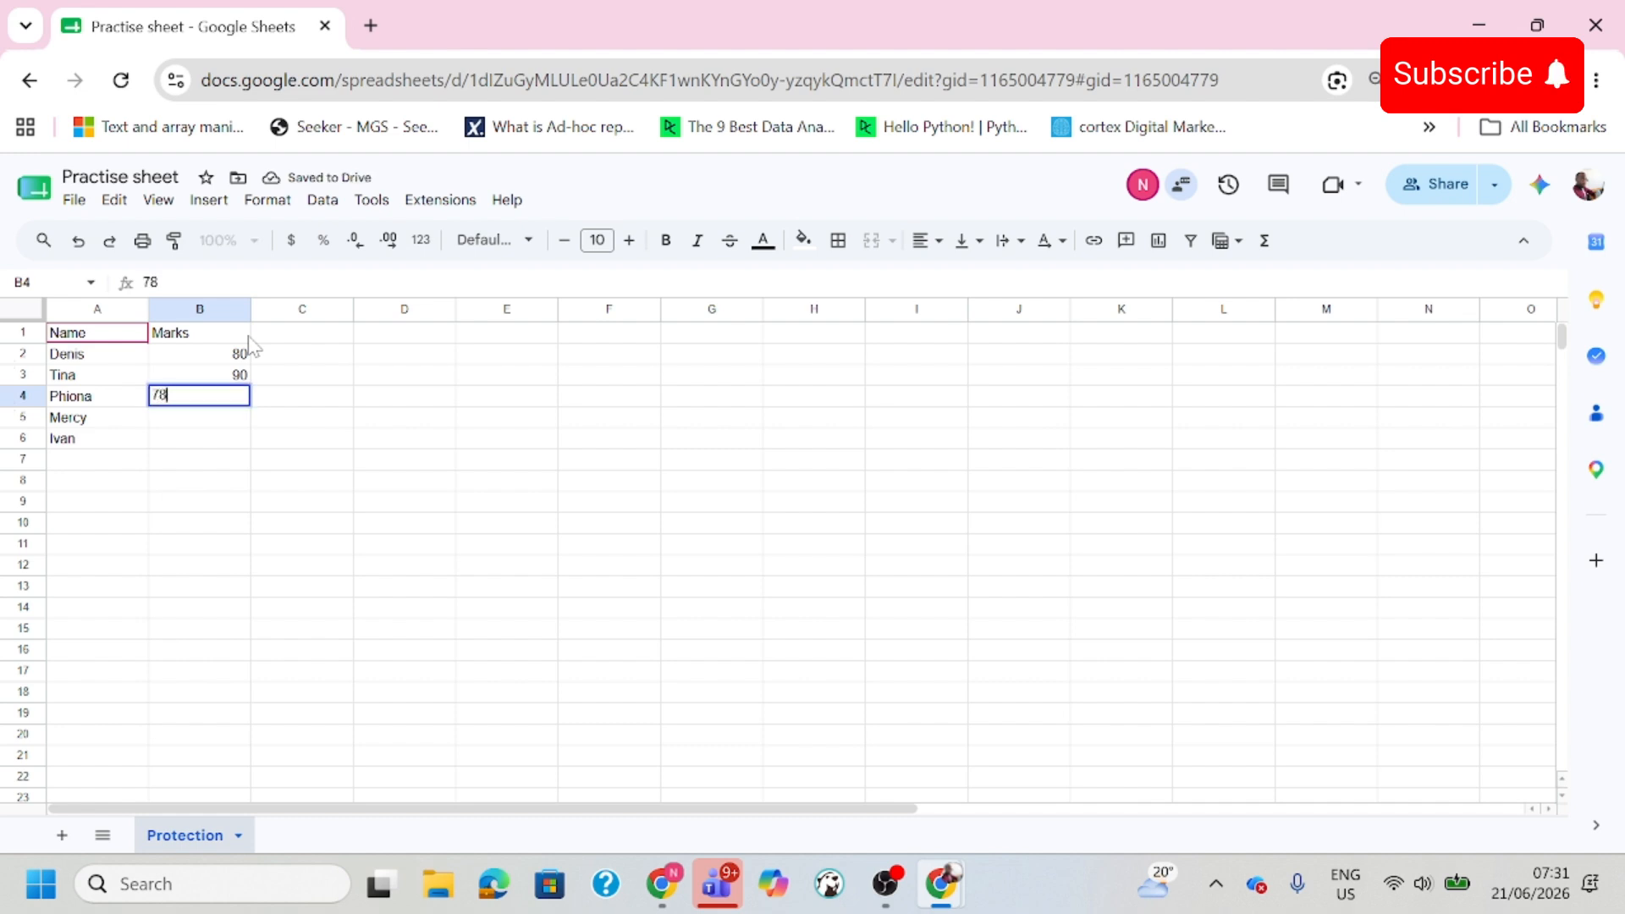
pyautogui.press('Return')
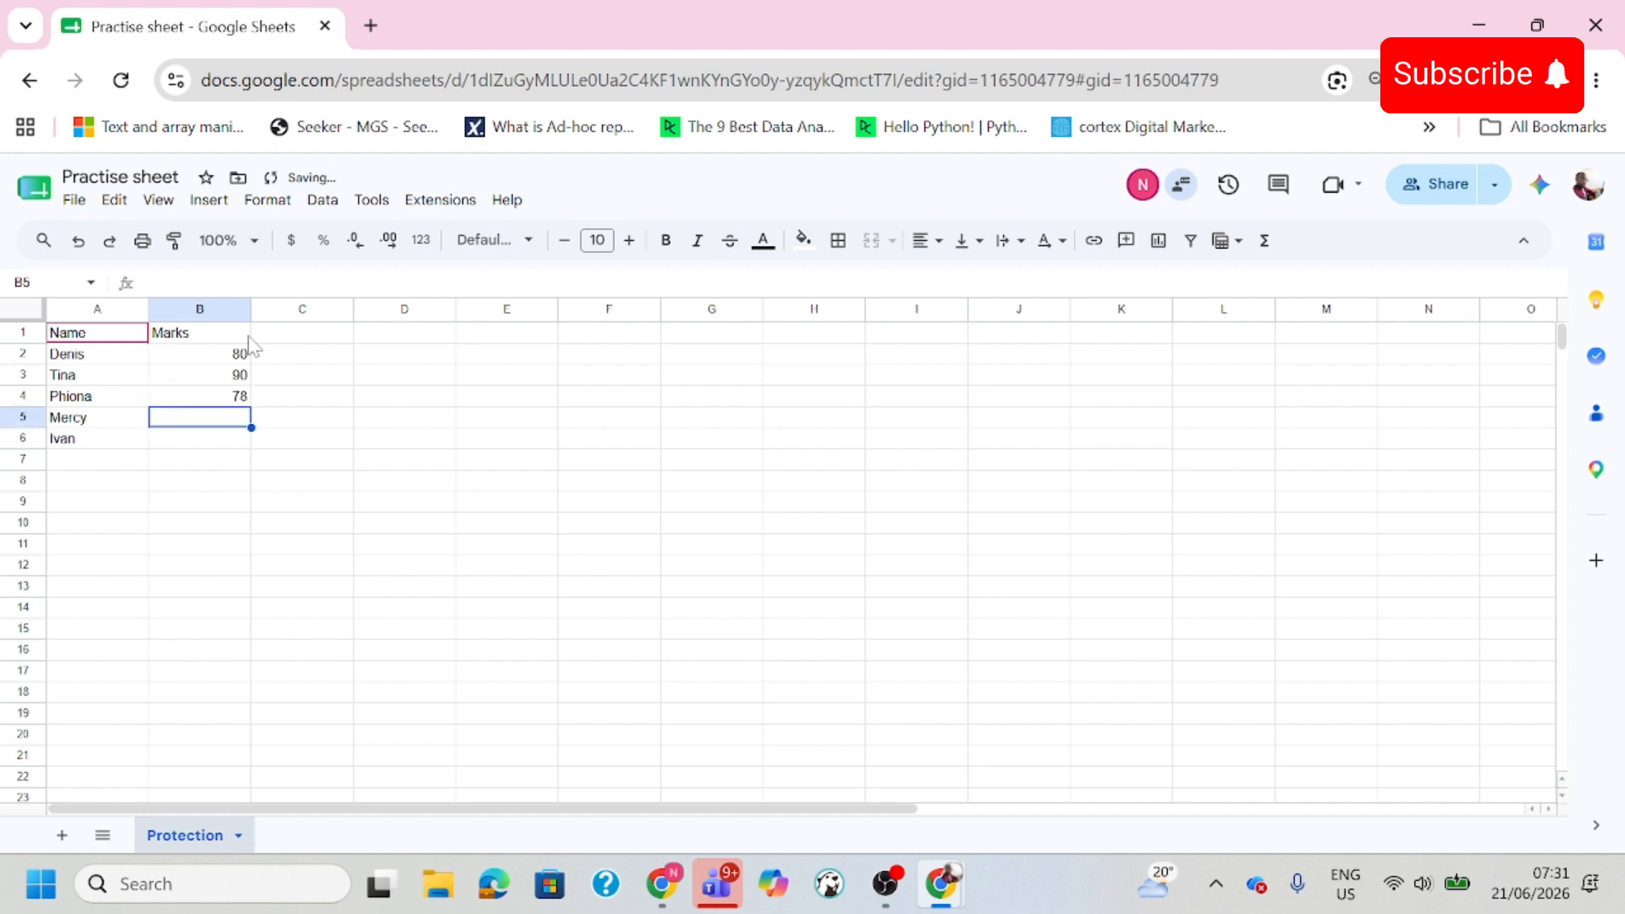
pyautogui.write('58')
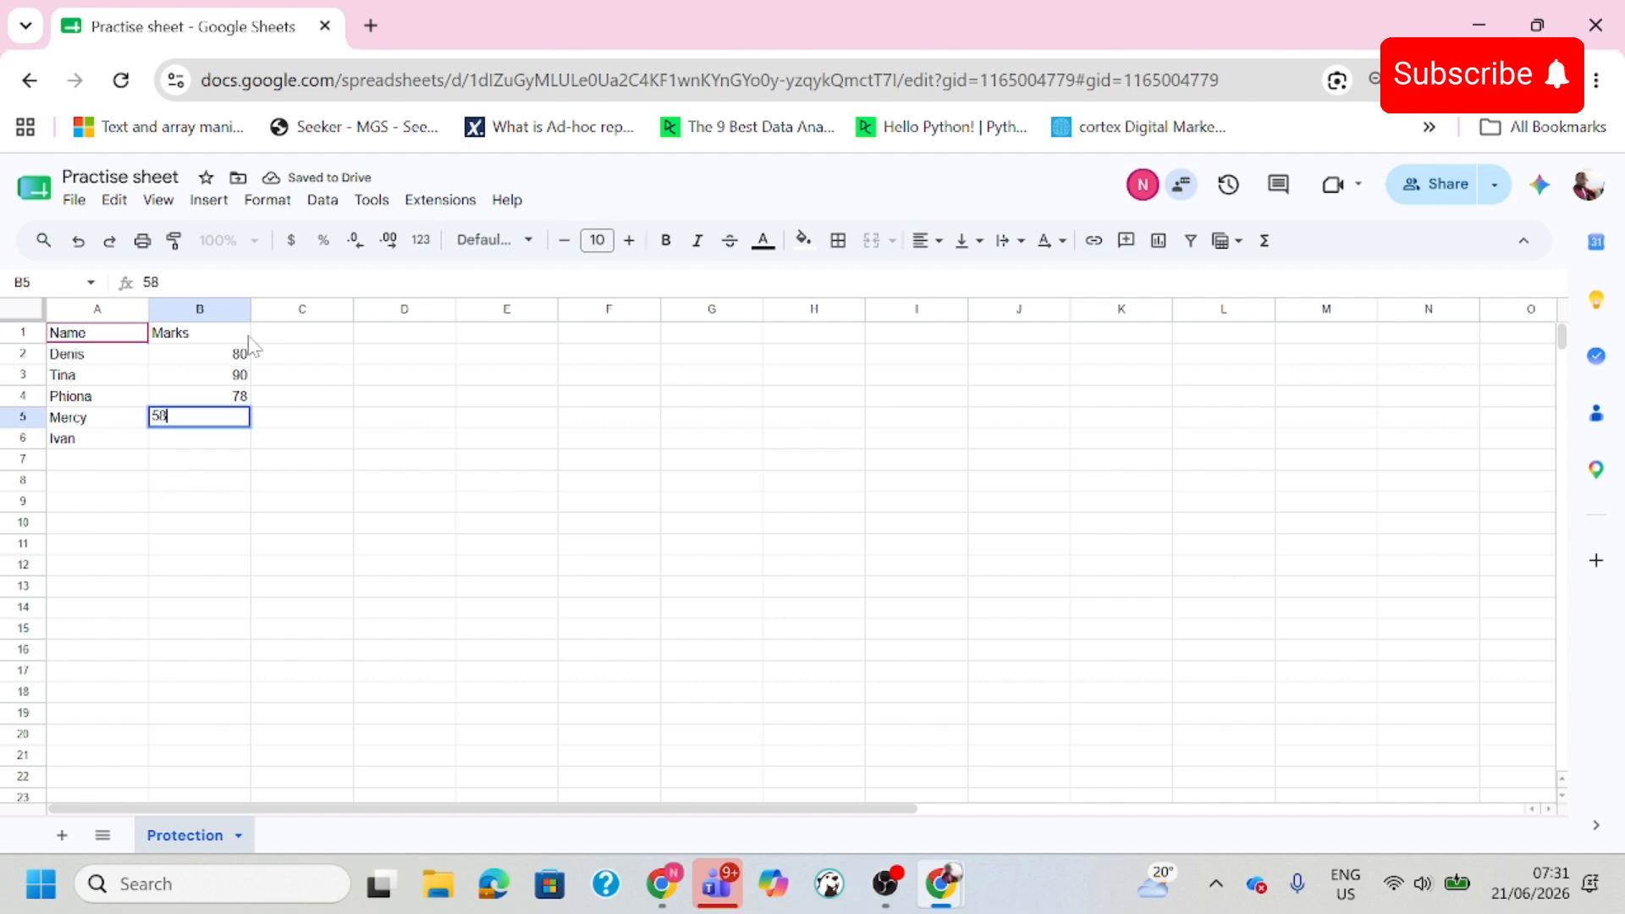
pyautogui.press('Return')
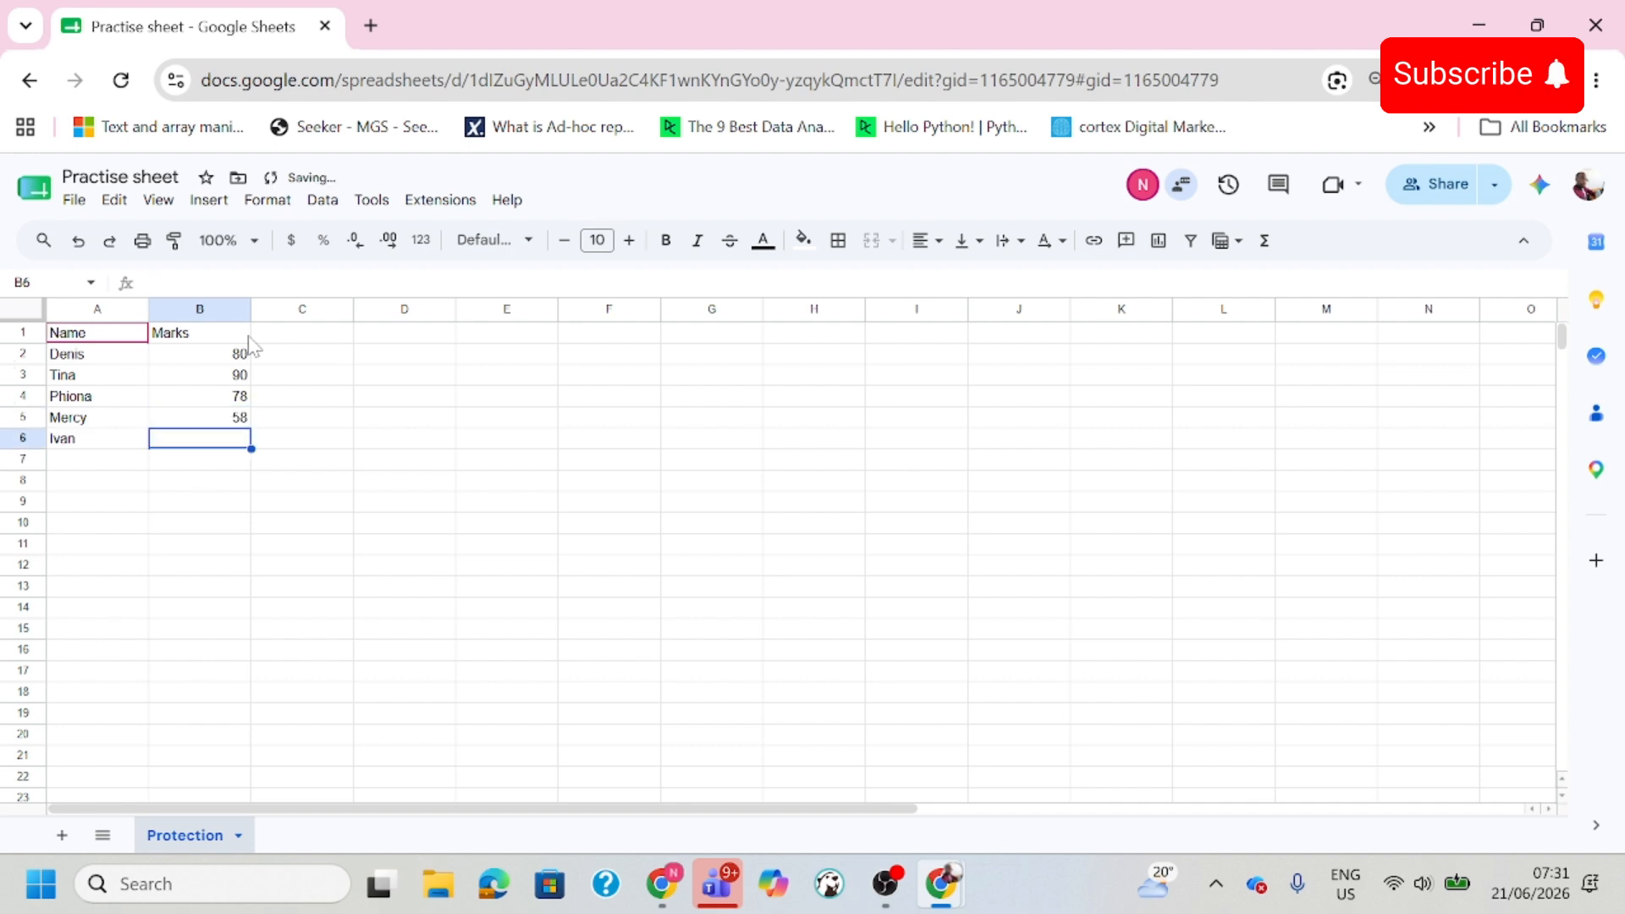
pyautogui.write('20')
pyautogui.press('Return')
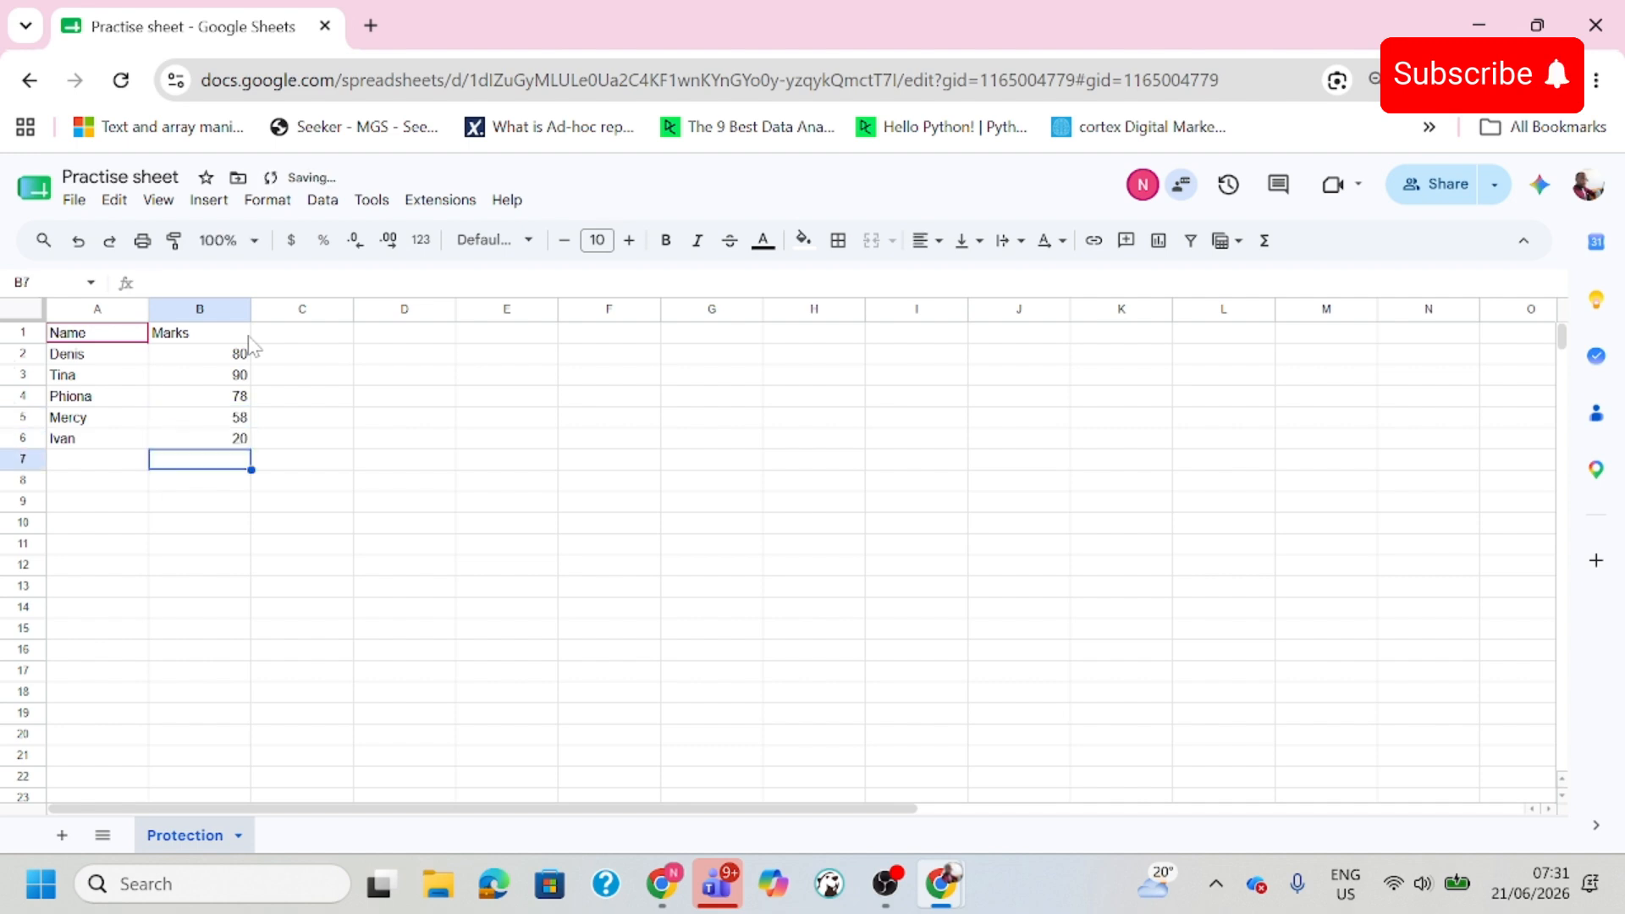
# Left-align the whole Marks column.
pyautogui.click(202, 310)
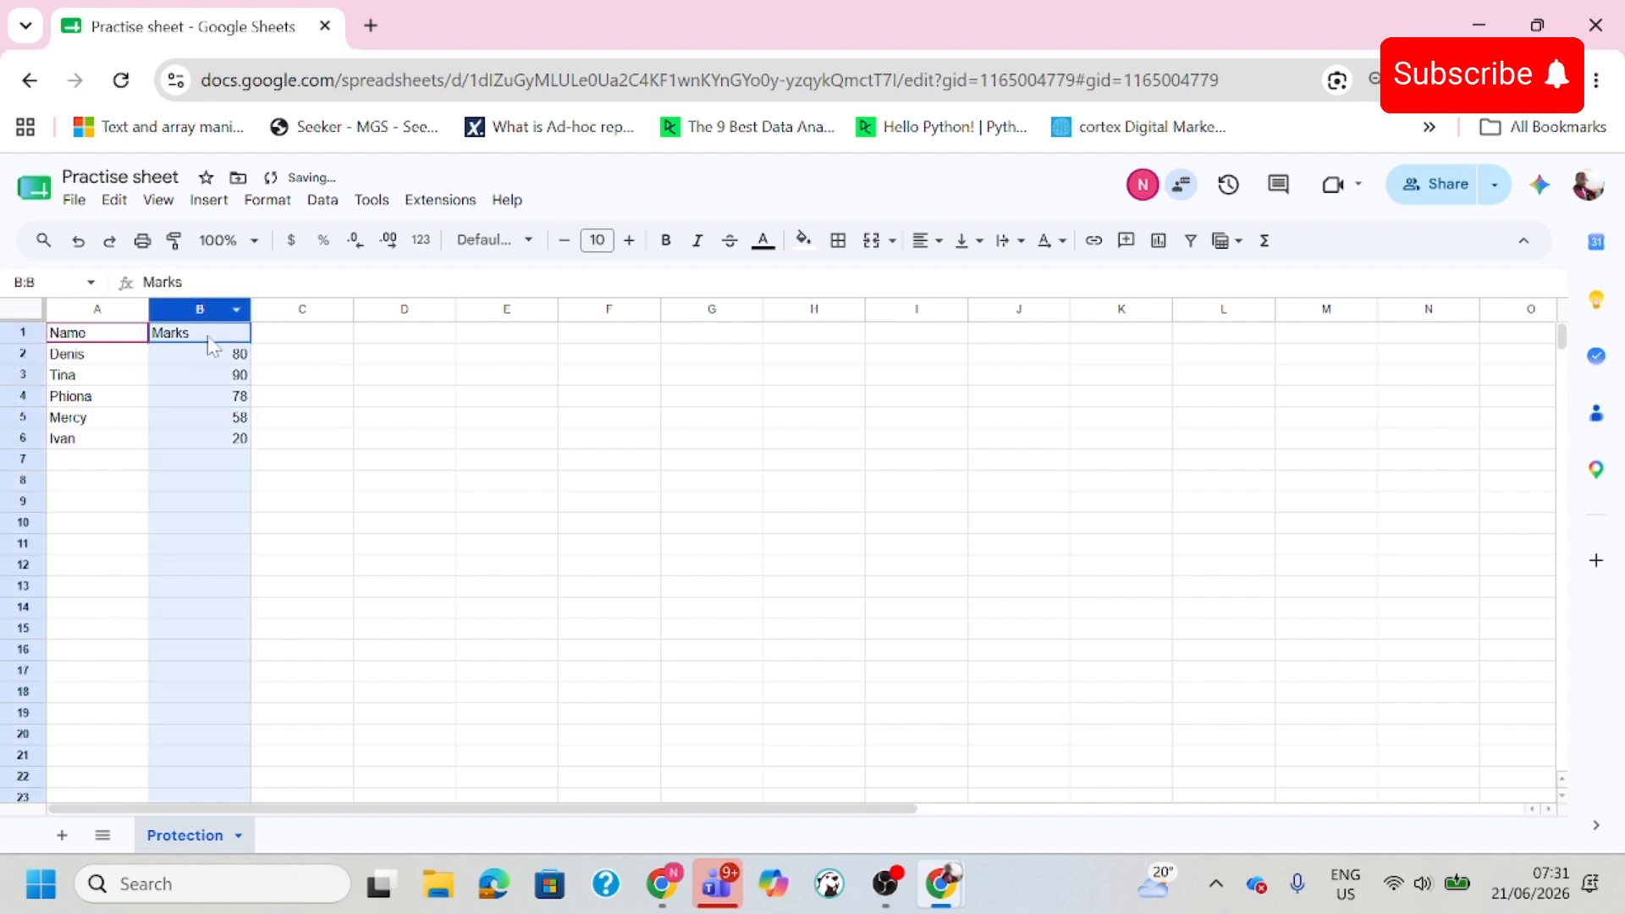
pyautogui.click(930, 240)
pyautogui.click(928, 280)
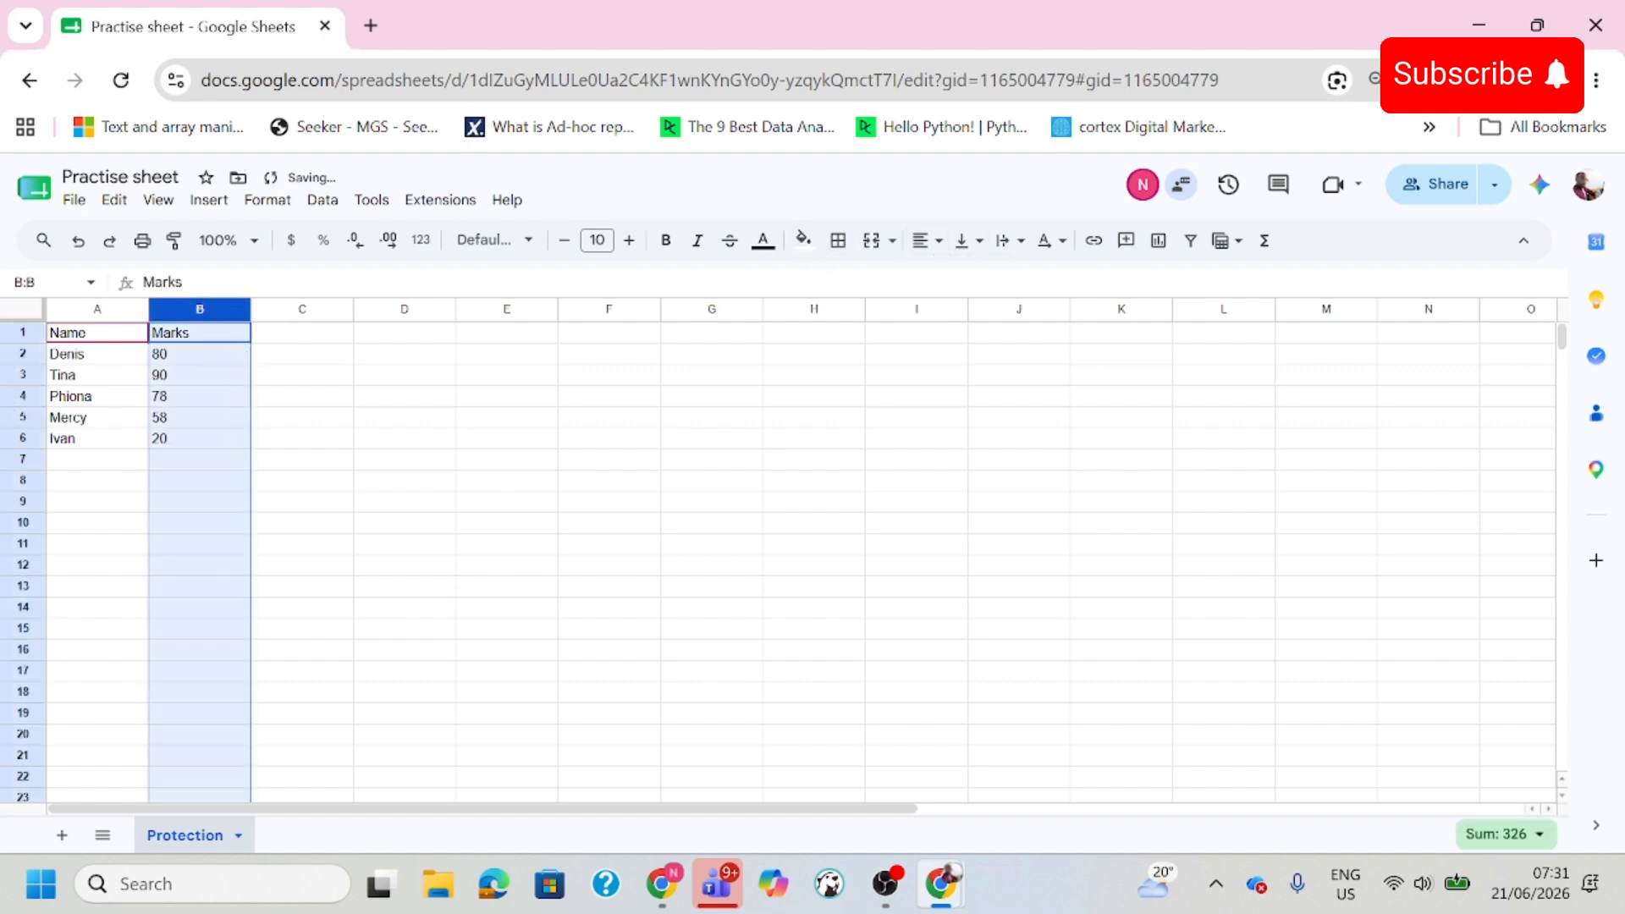
pyautogui.click(801, 398)
pyautogui.click(301, 439)
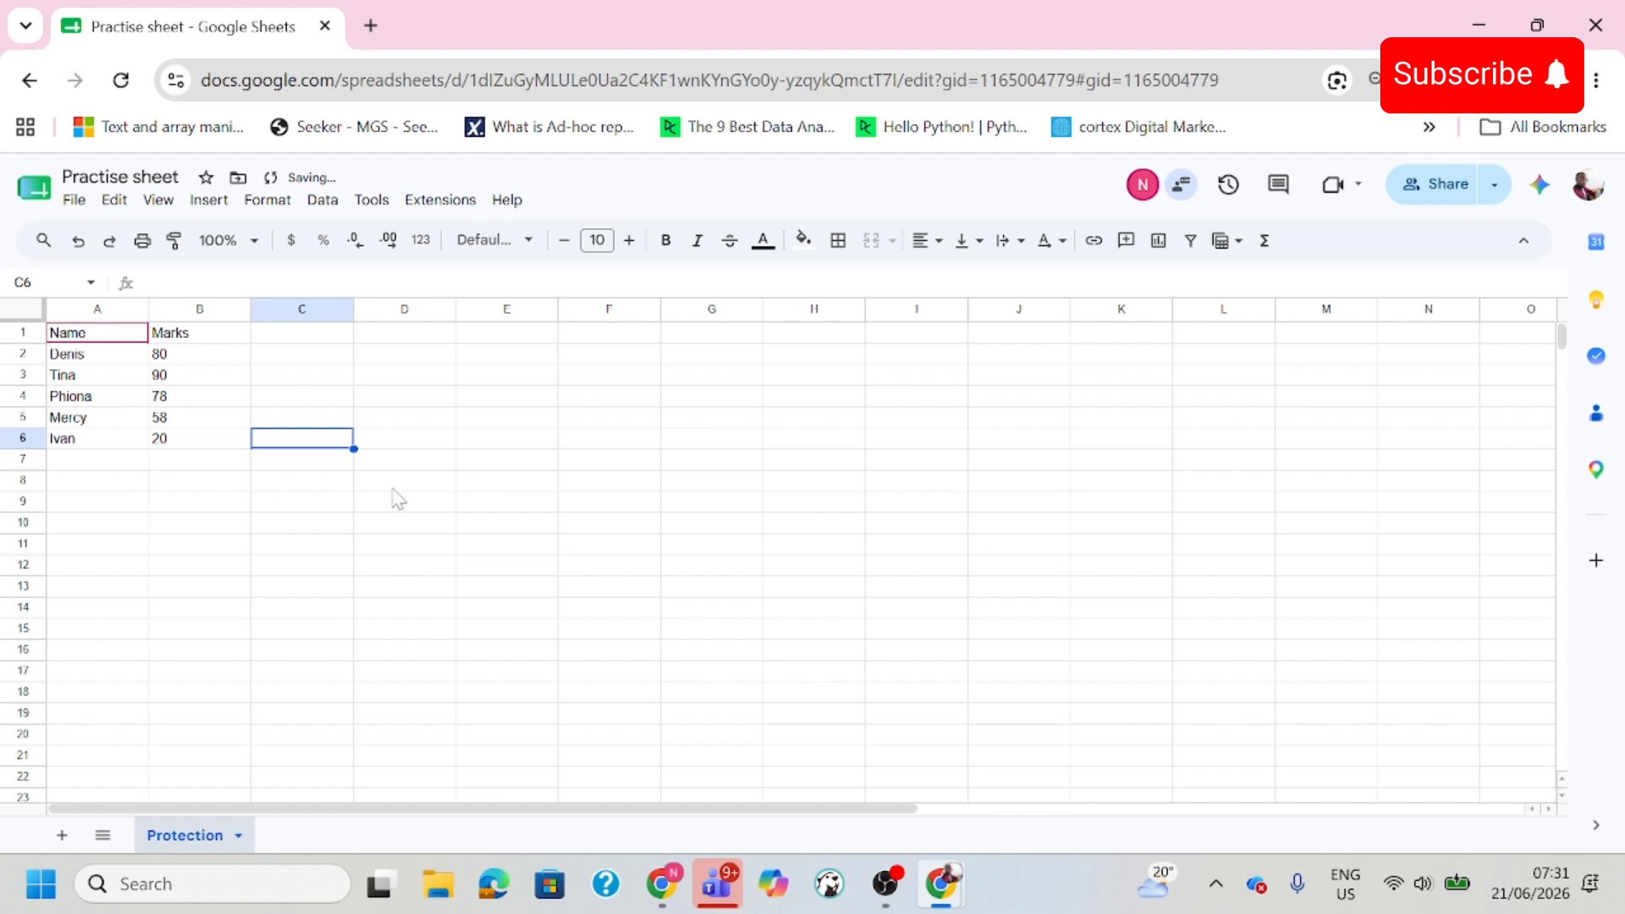
pyautogui.click(376, 540)
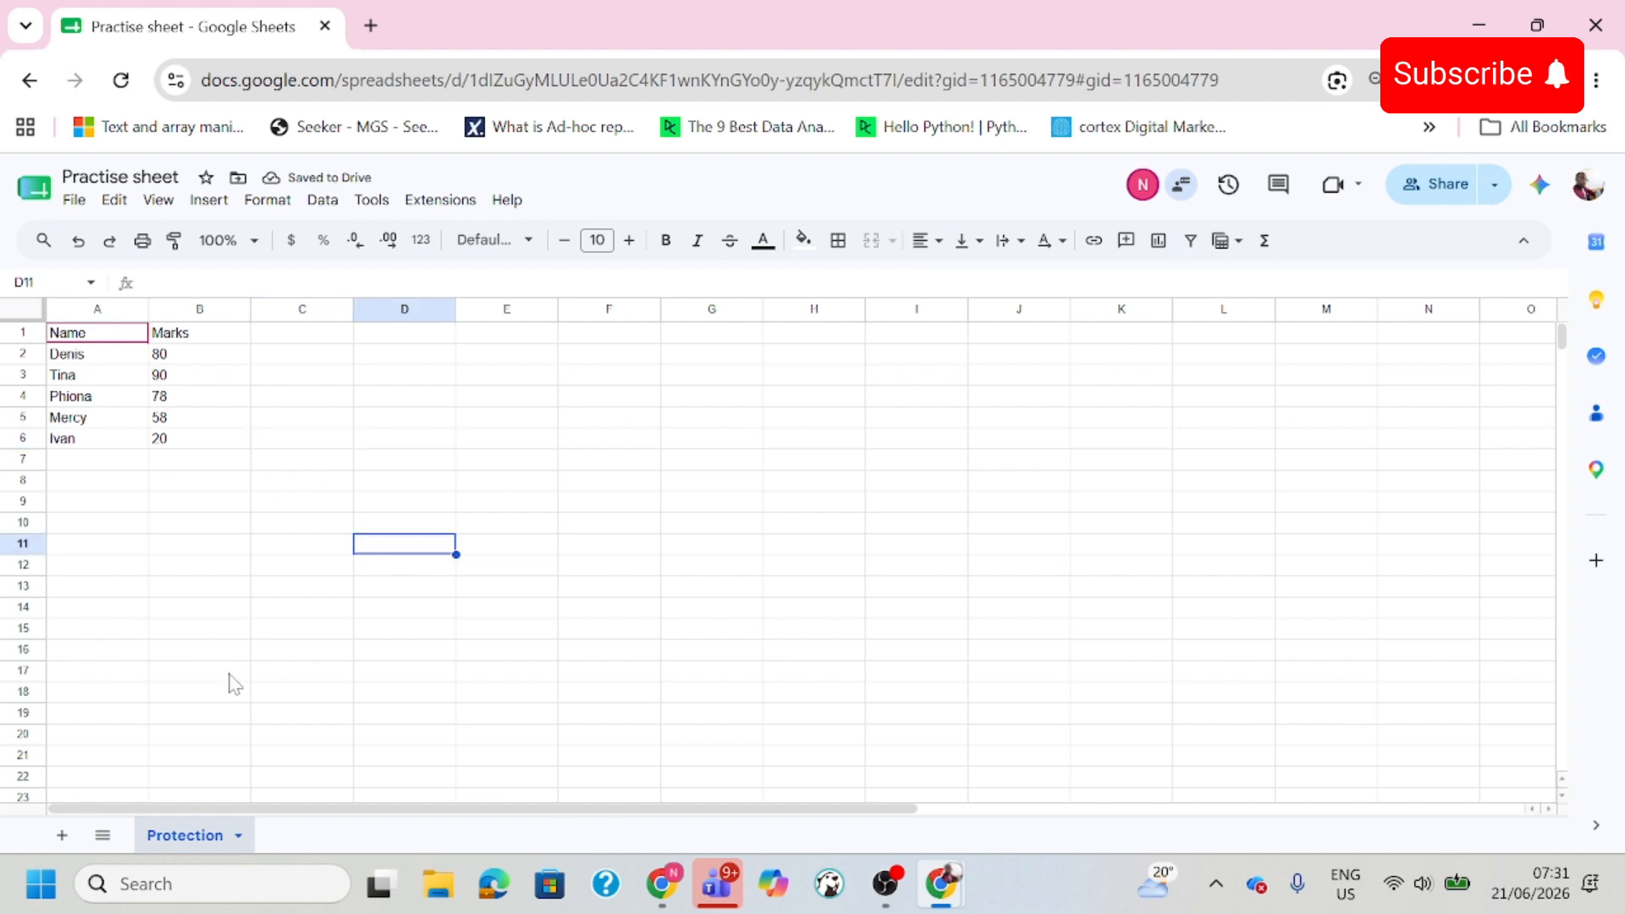
pyautogui.click(224, 565)
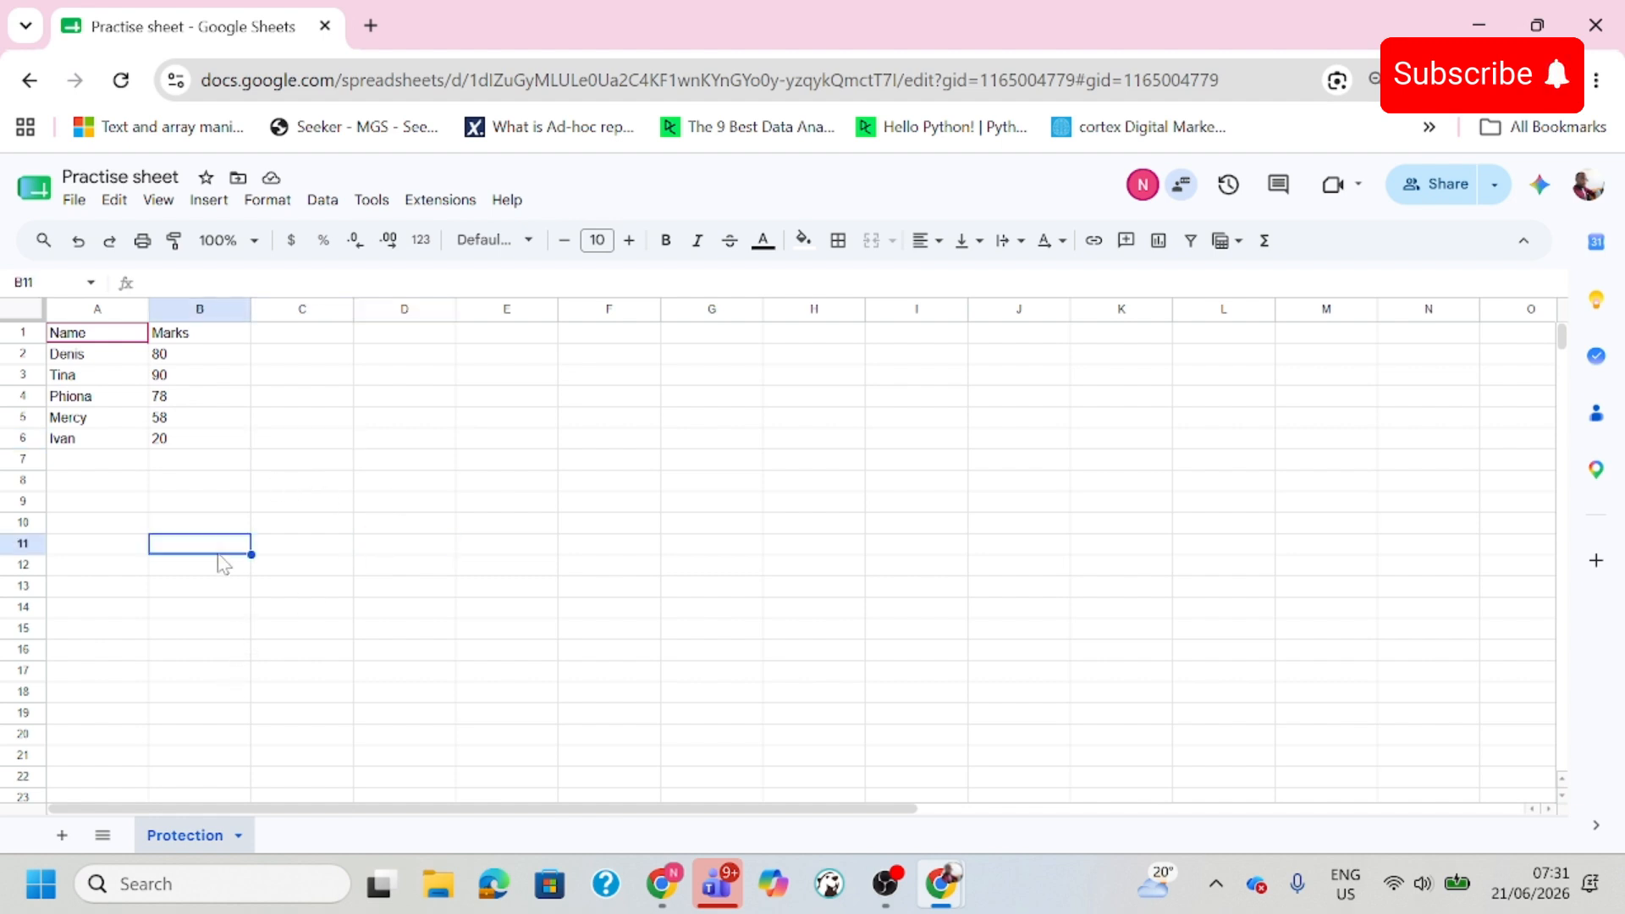
pyautogui.click(115, 463)
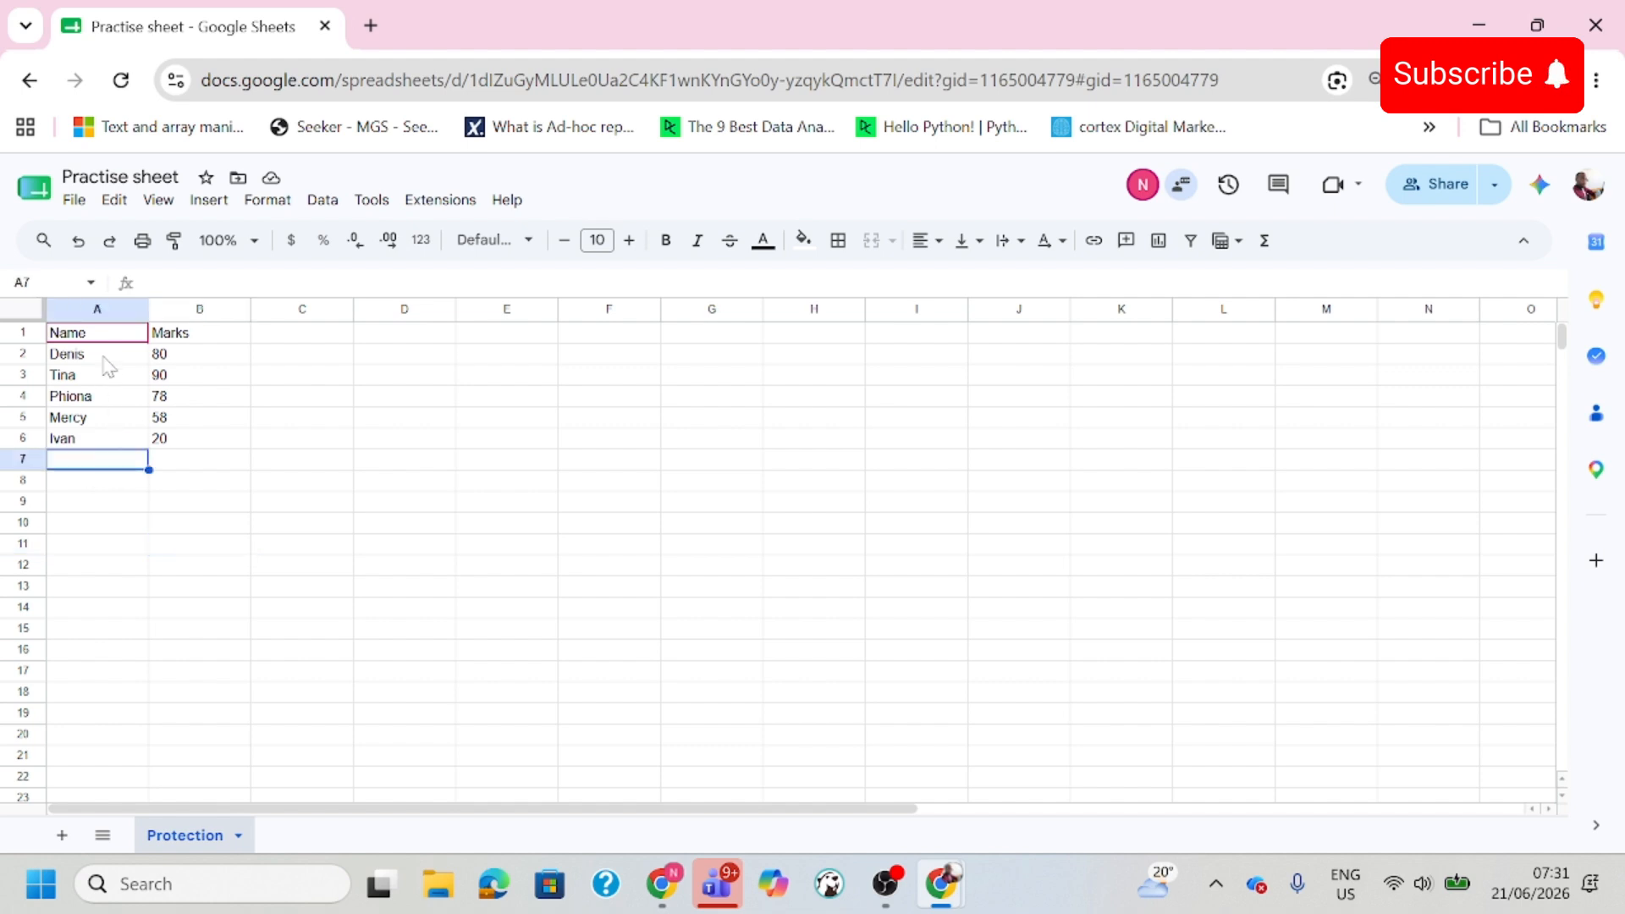
pyautogui.click(549, 527)
pyautogui.click(74, 200)
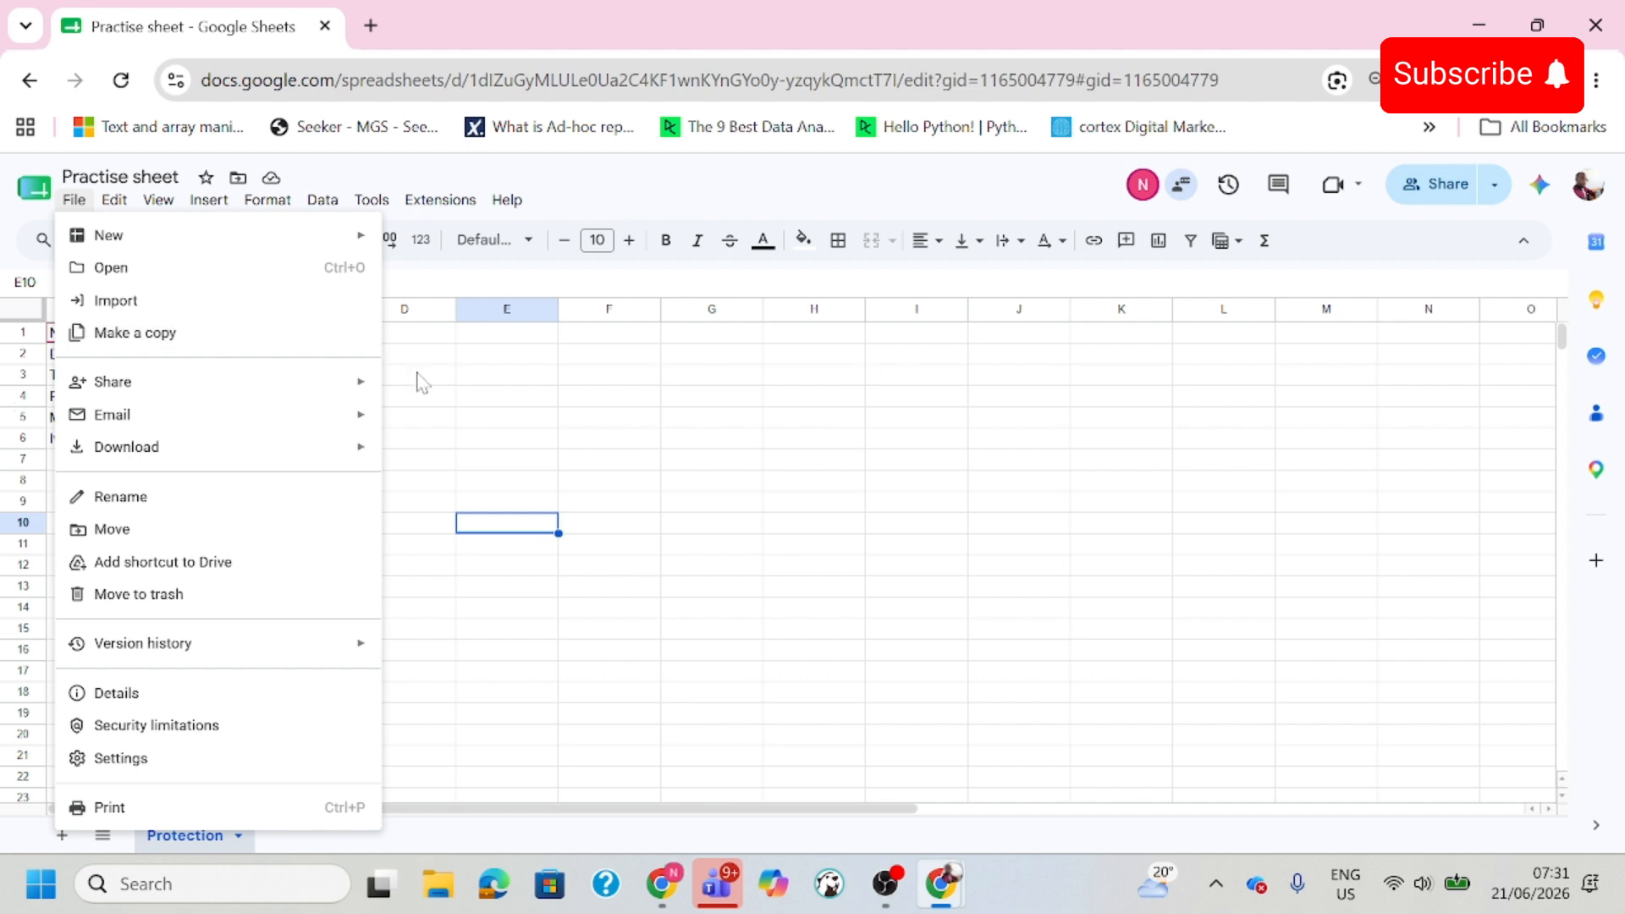
pyautogui.click(1040, 508)
pyautogui.click(542, 530)
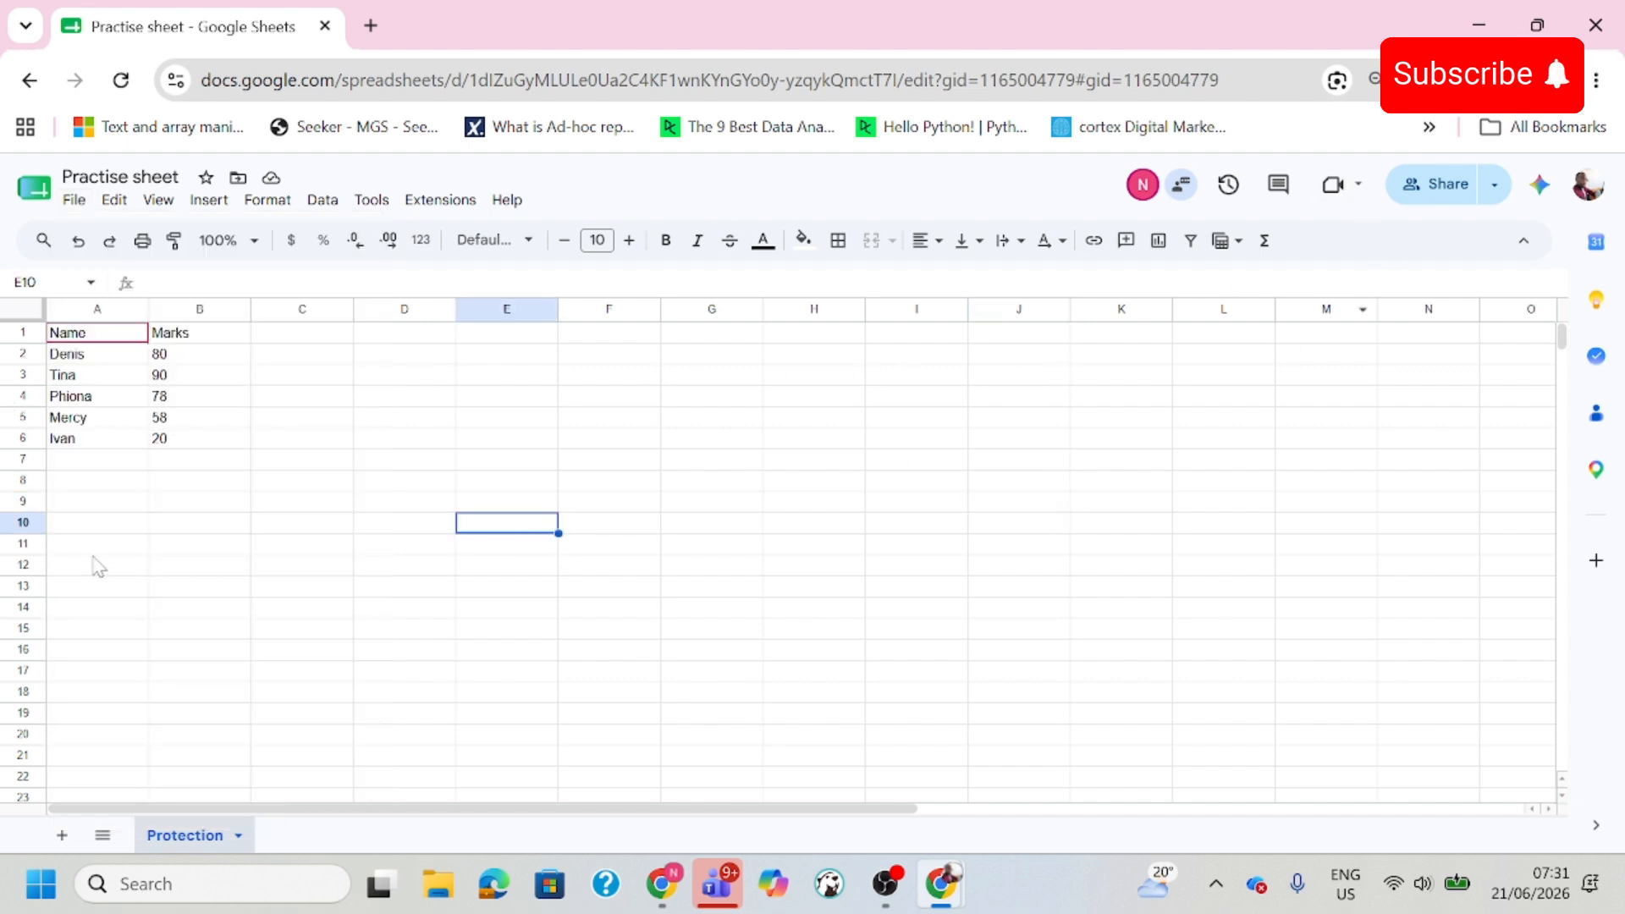
pyautogui.click(201, 440)
pyautogui.click(205, 396)
pyautogui.click(208, 354)
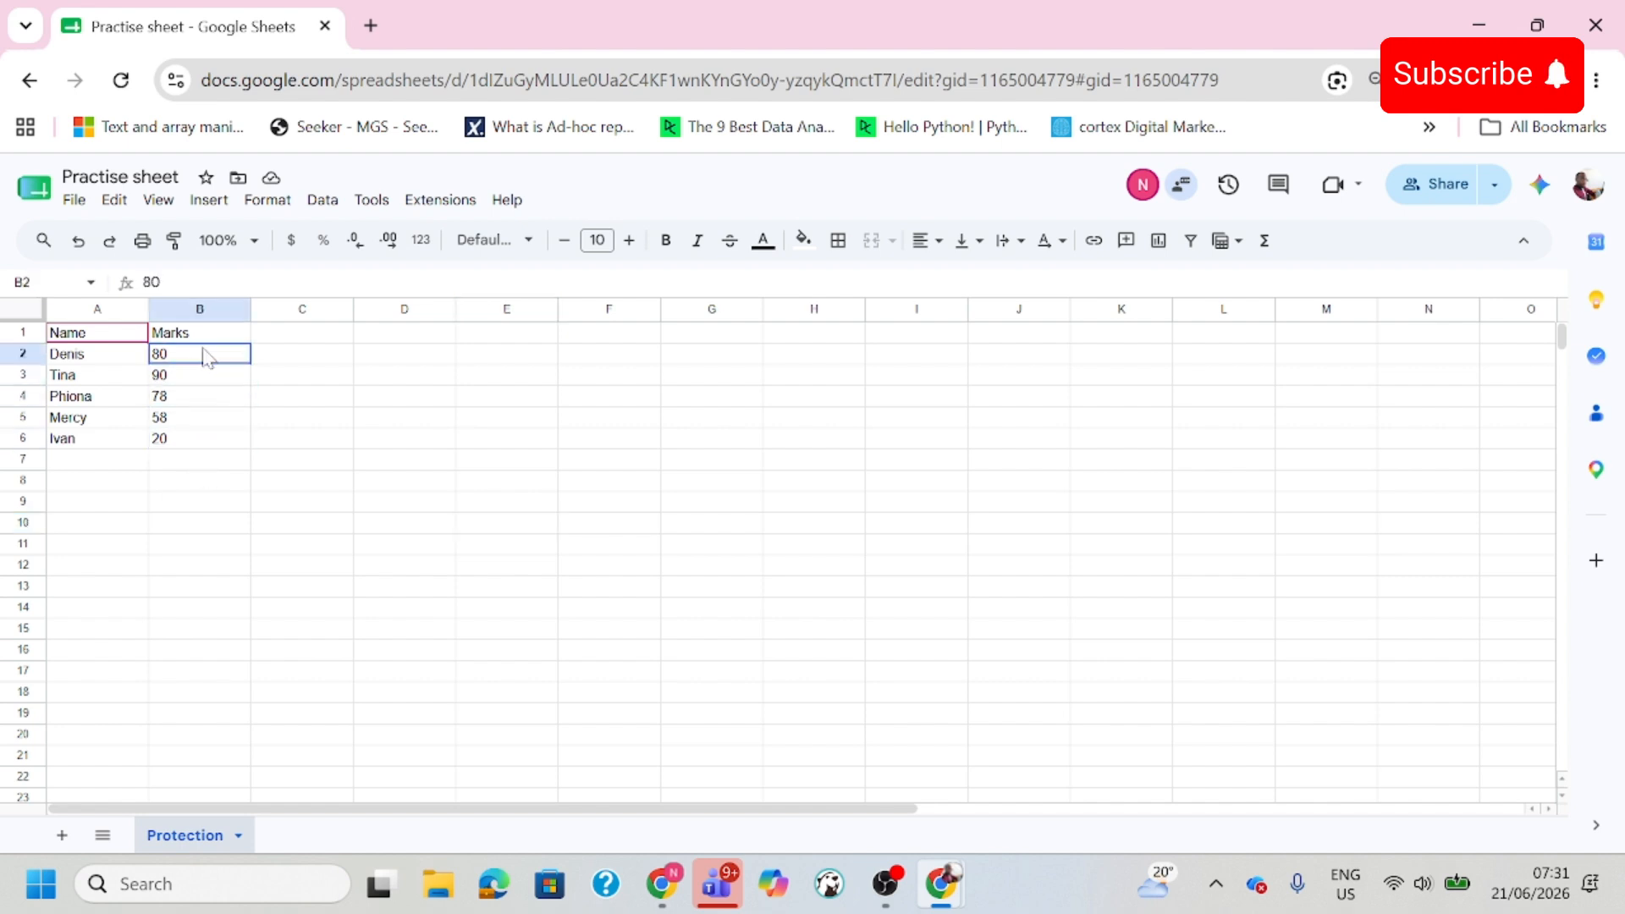
pyautogui.click(207, 398)
pyautogui.click(215, 447)
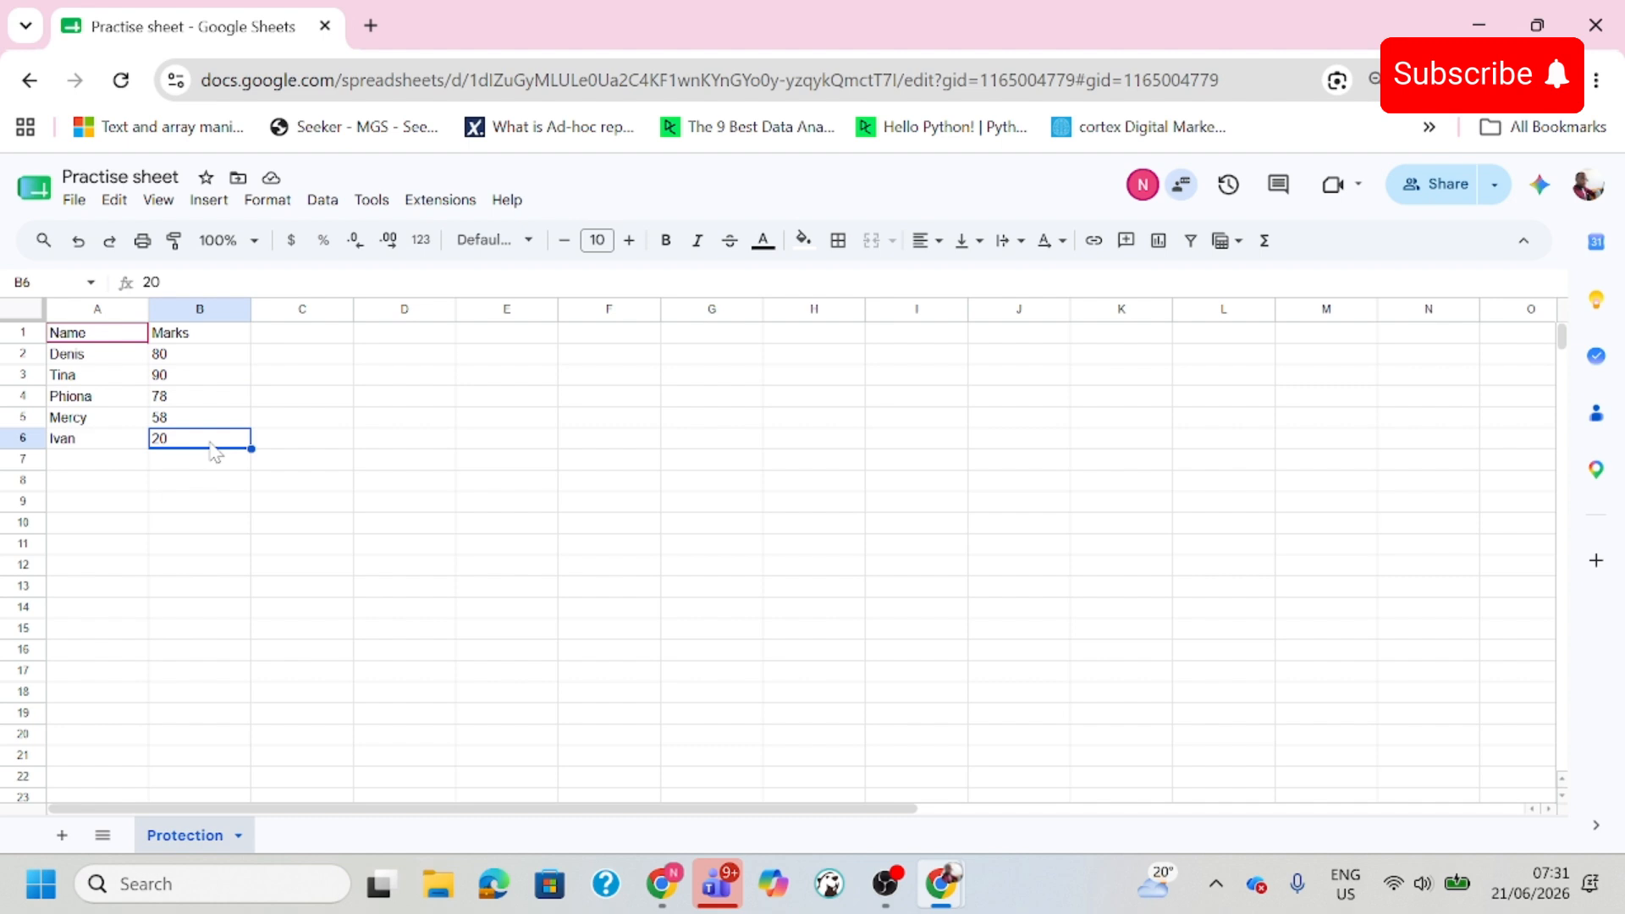
pyautogui.click(211, 356)
pyautogui.click(204, 381)
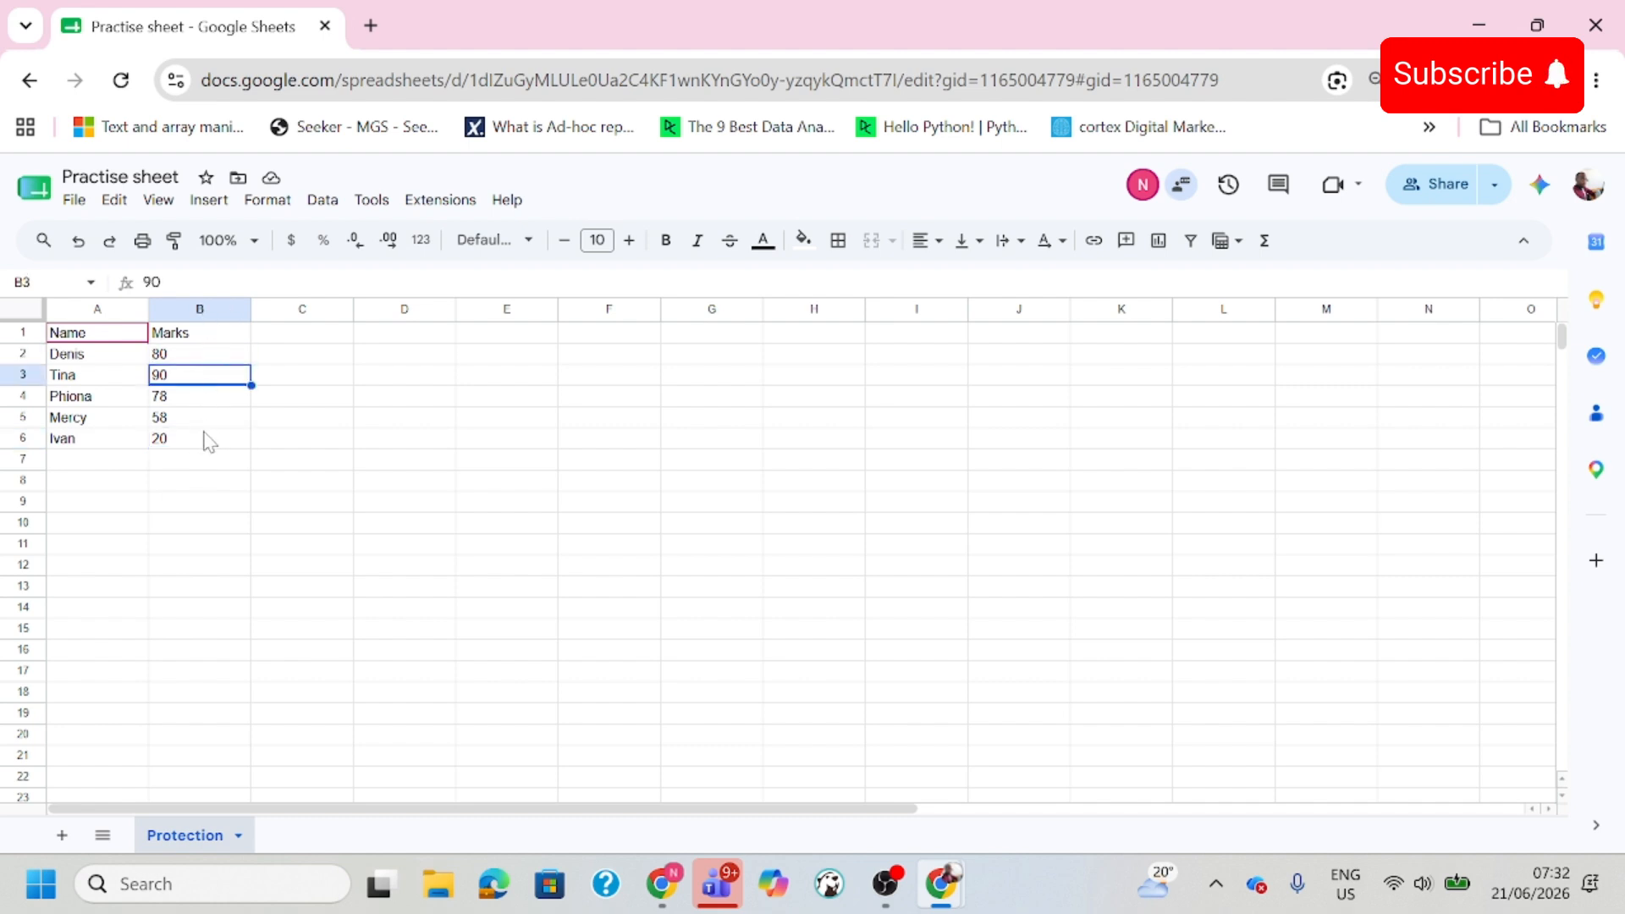
pyautogui.click(208, 420)
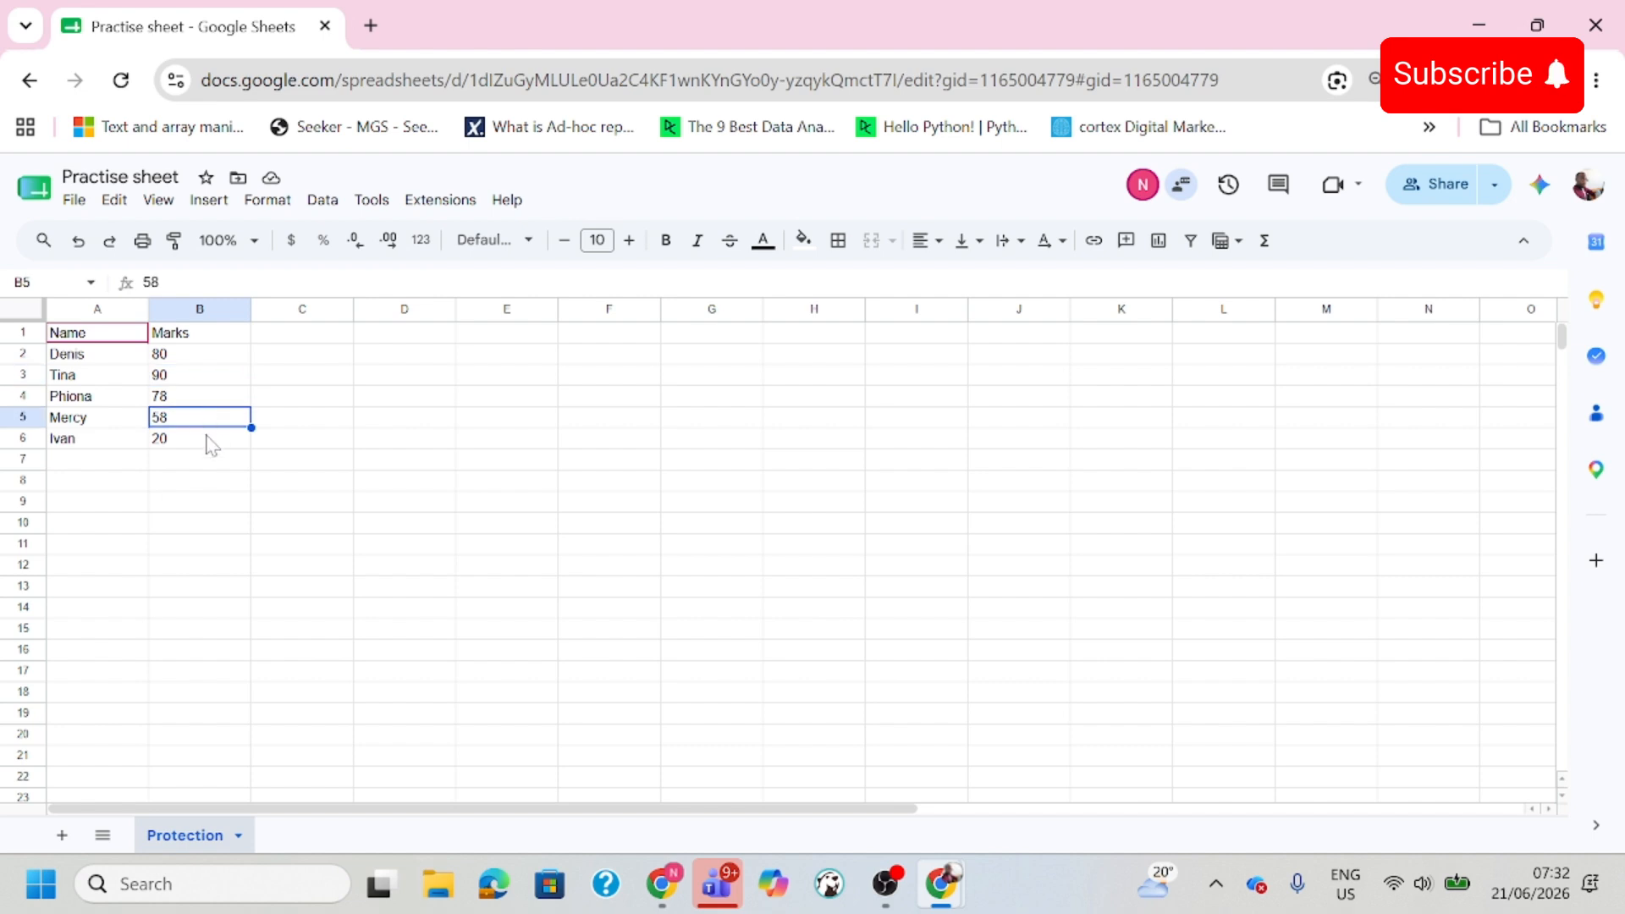
pyautogui.click(96, 465)
pyautogui.click(97, 486)
pyautogui.click(102, 523)
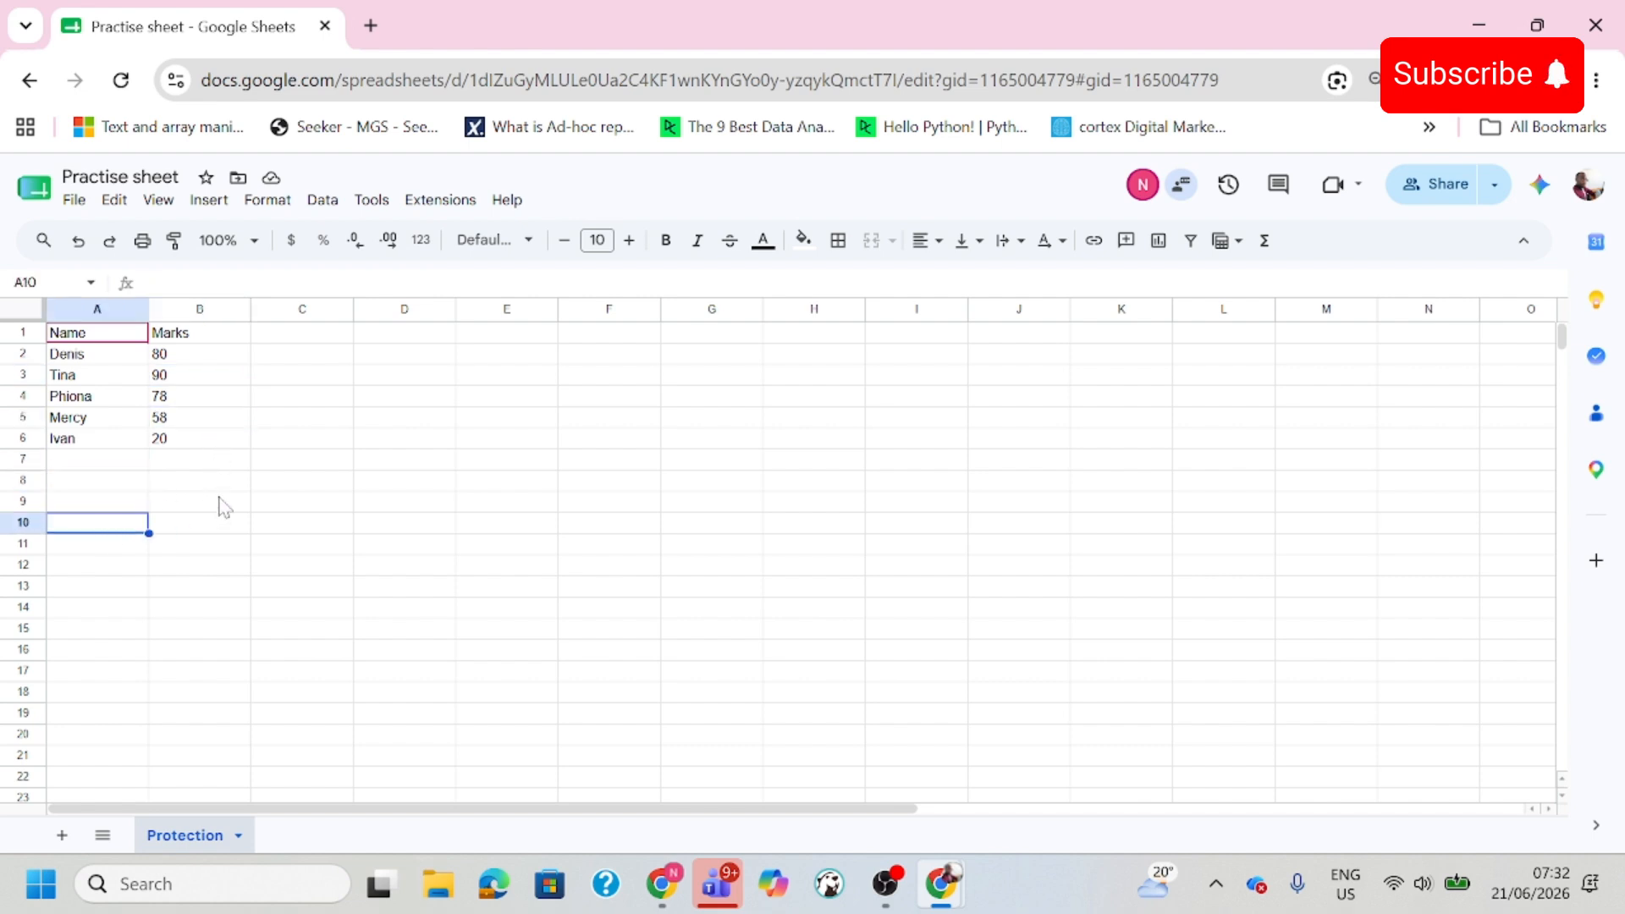
pyautogui.click(223, 504)
pyautogui.click(230, 462)
pyautogui.click(219, 527)
pyautogui.click(205, 590)
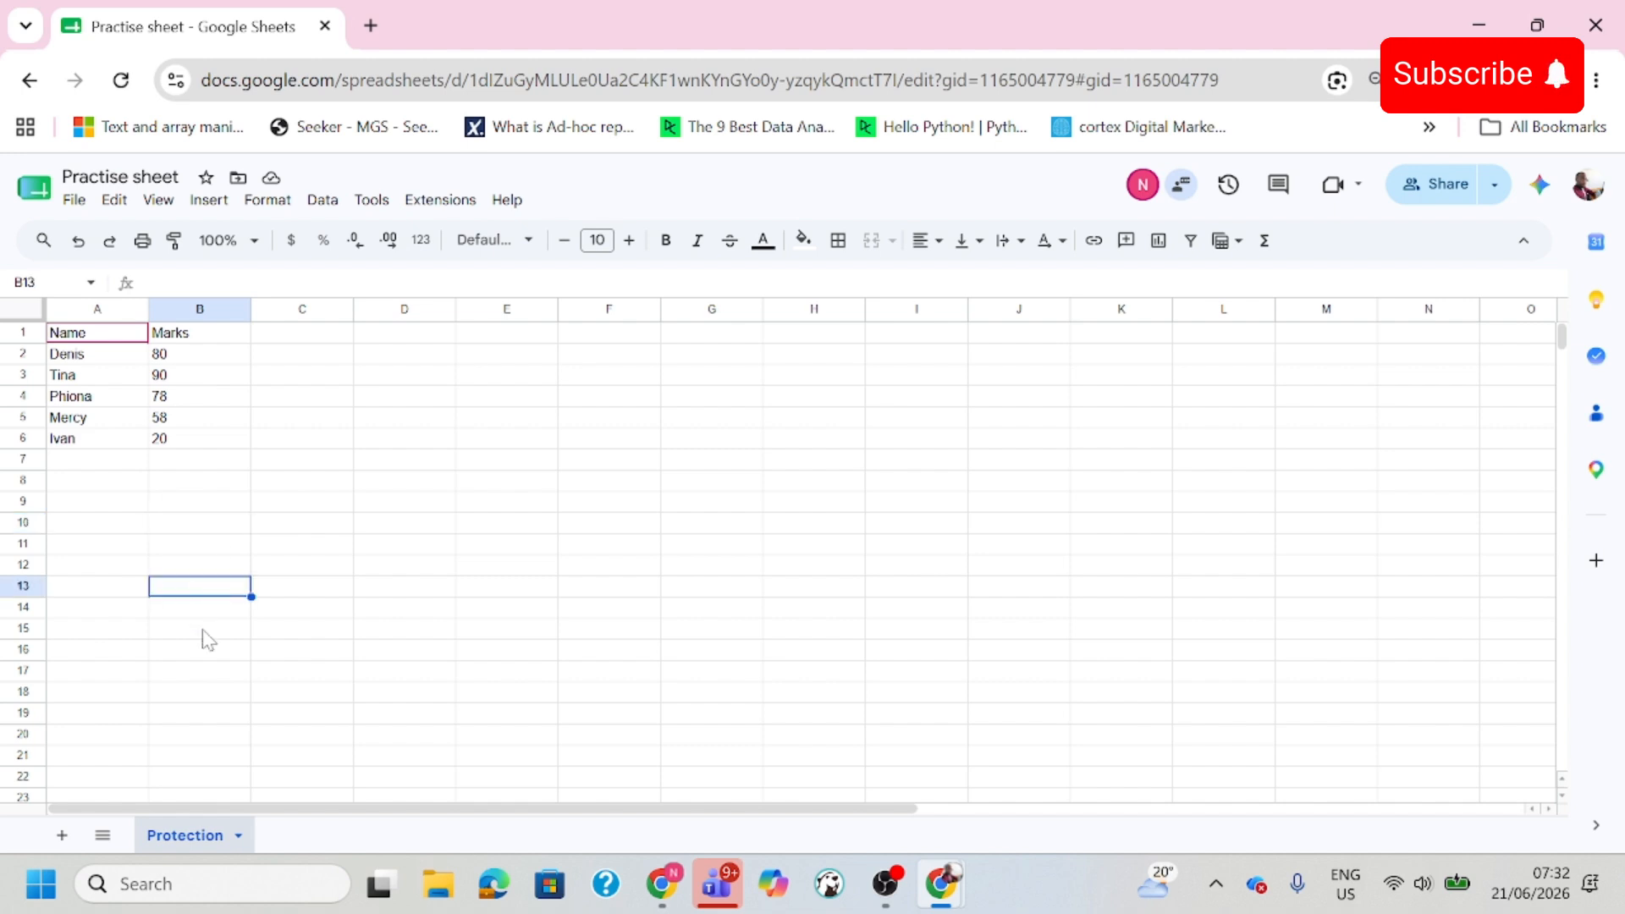
# Protect the entire Protection sheet without exempting any cells and open its editing permissions.
pyautogui.rightClick(187, 841)
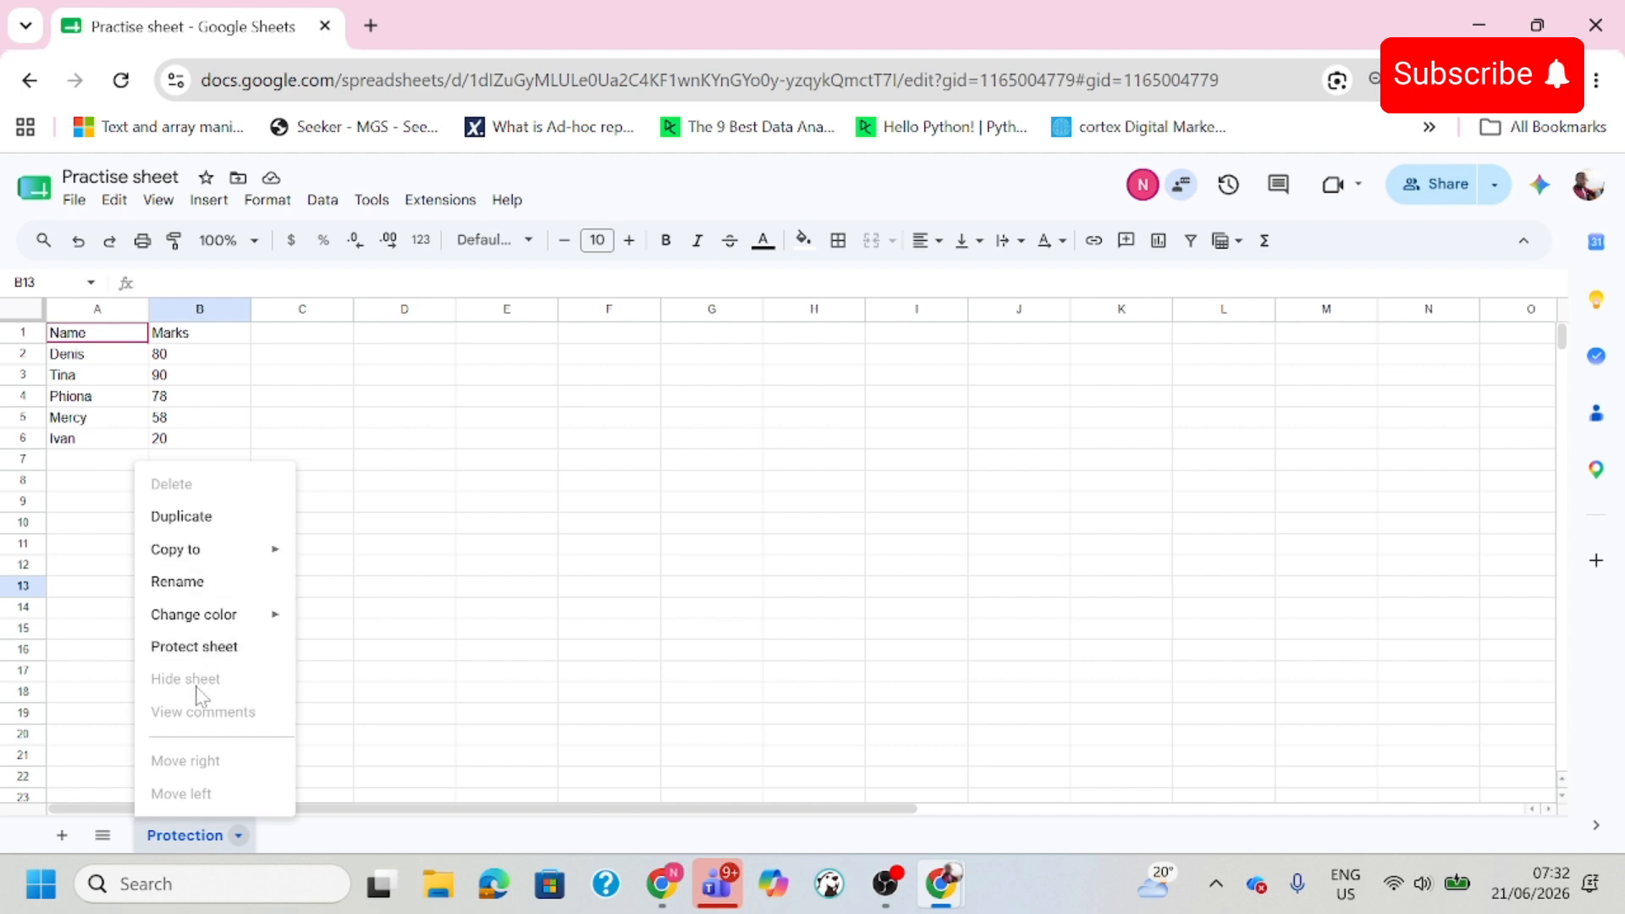
pyautogui.click(191, 652)
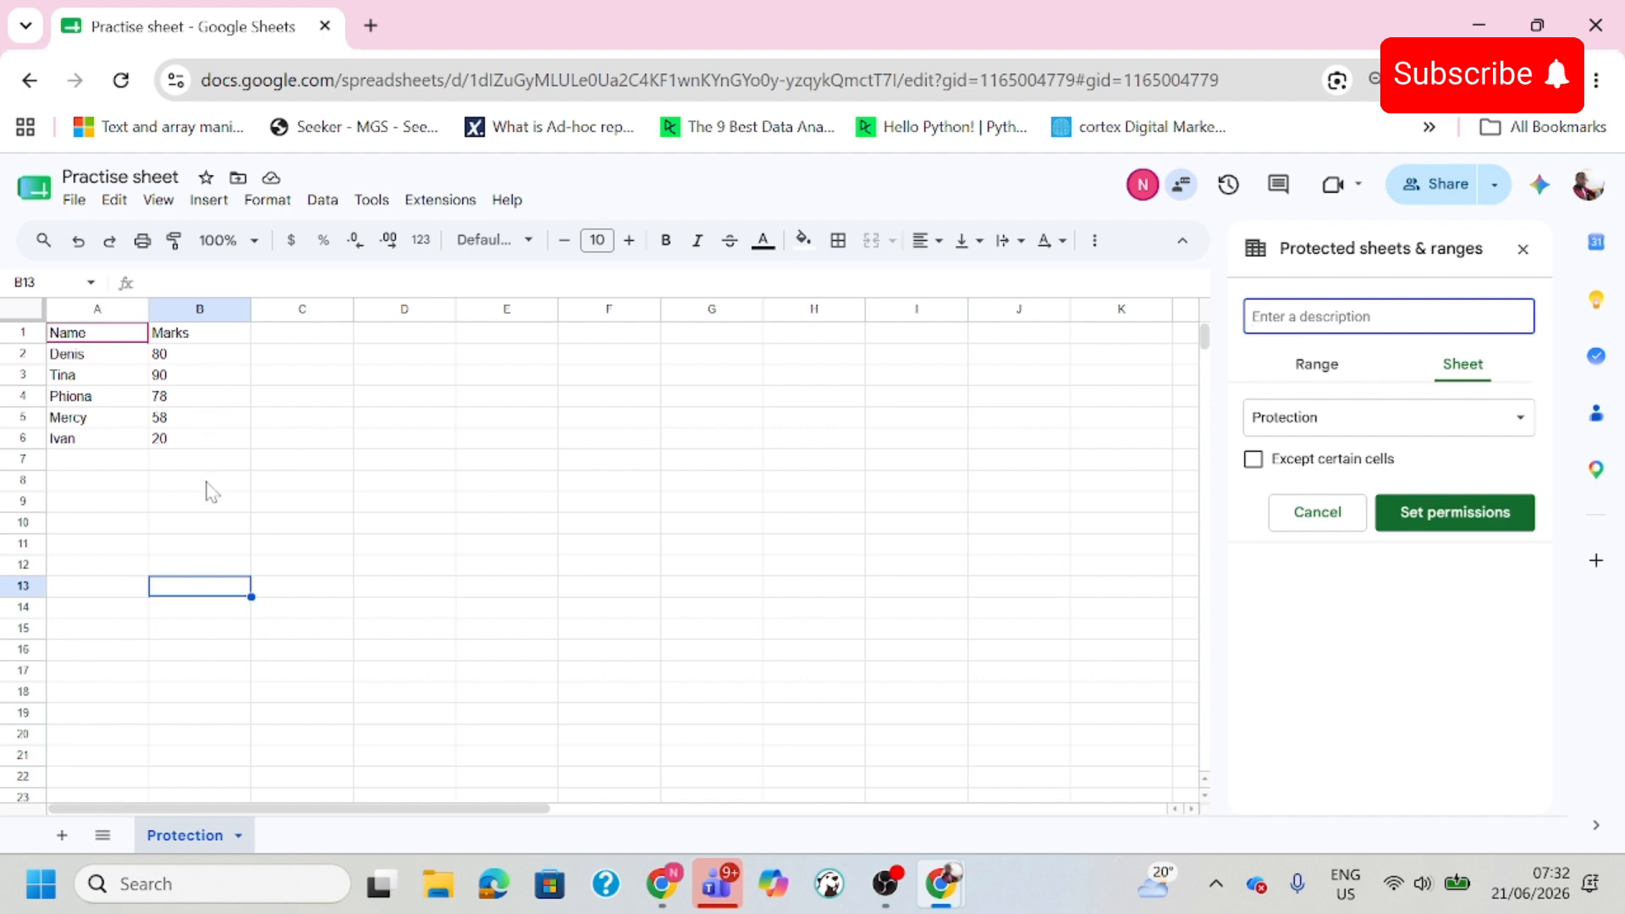
pyautogui.click(1474, 378)
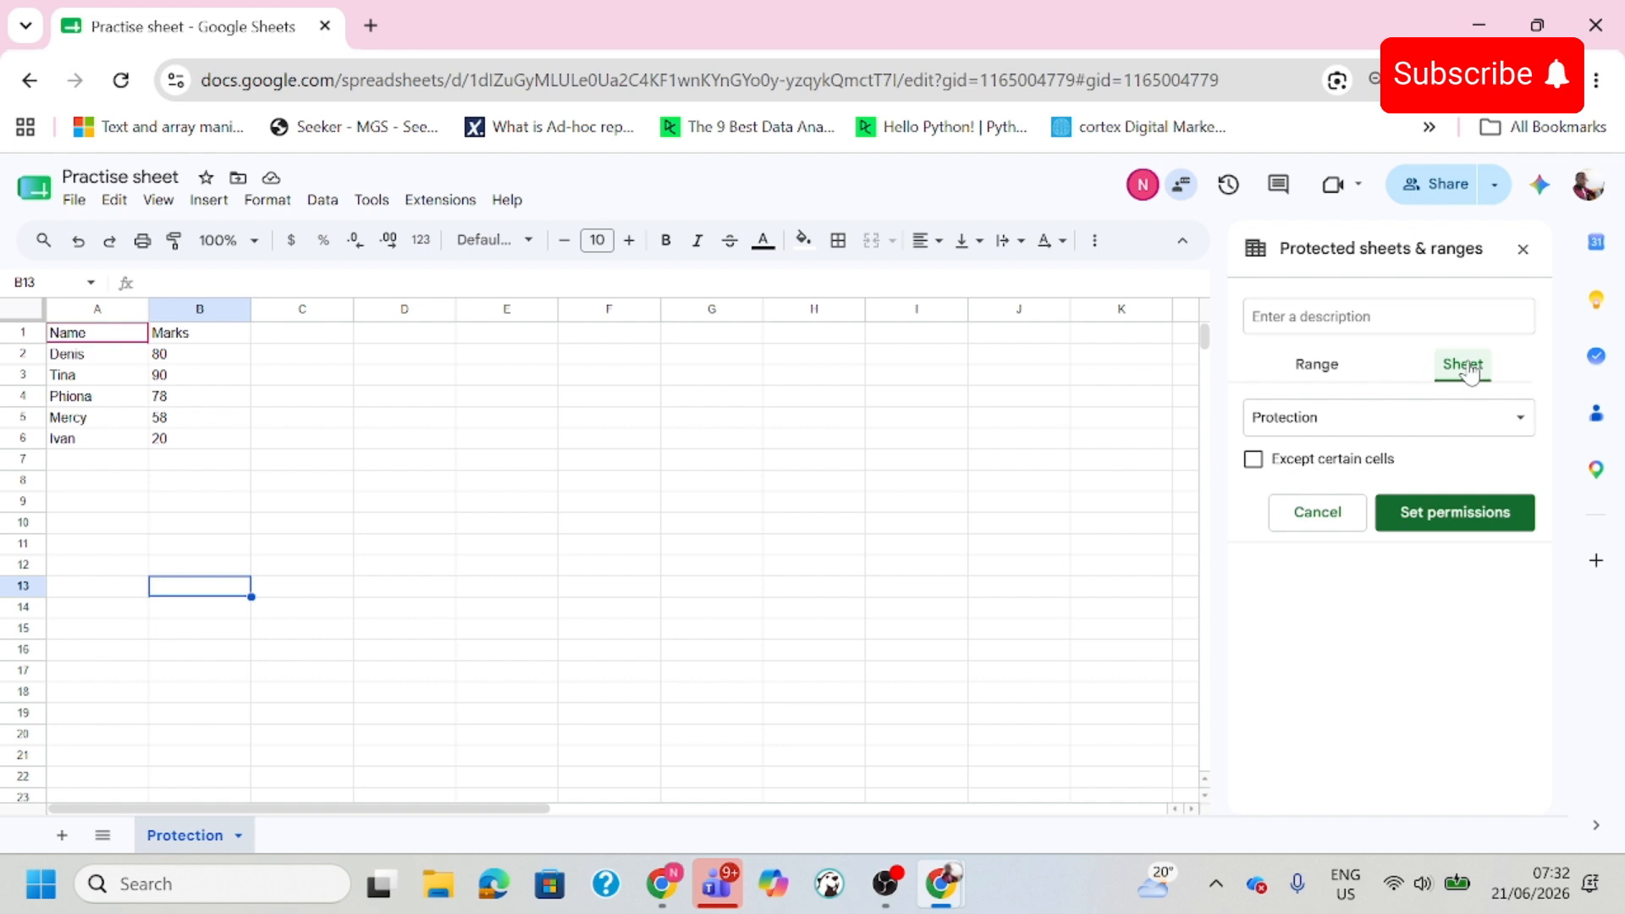
pyautogui.click(1521, 423)
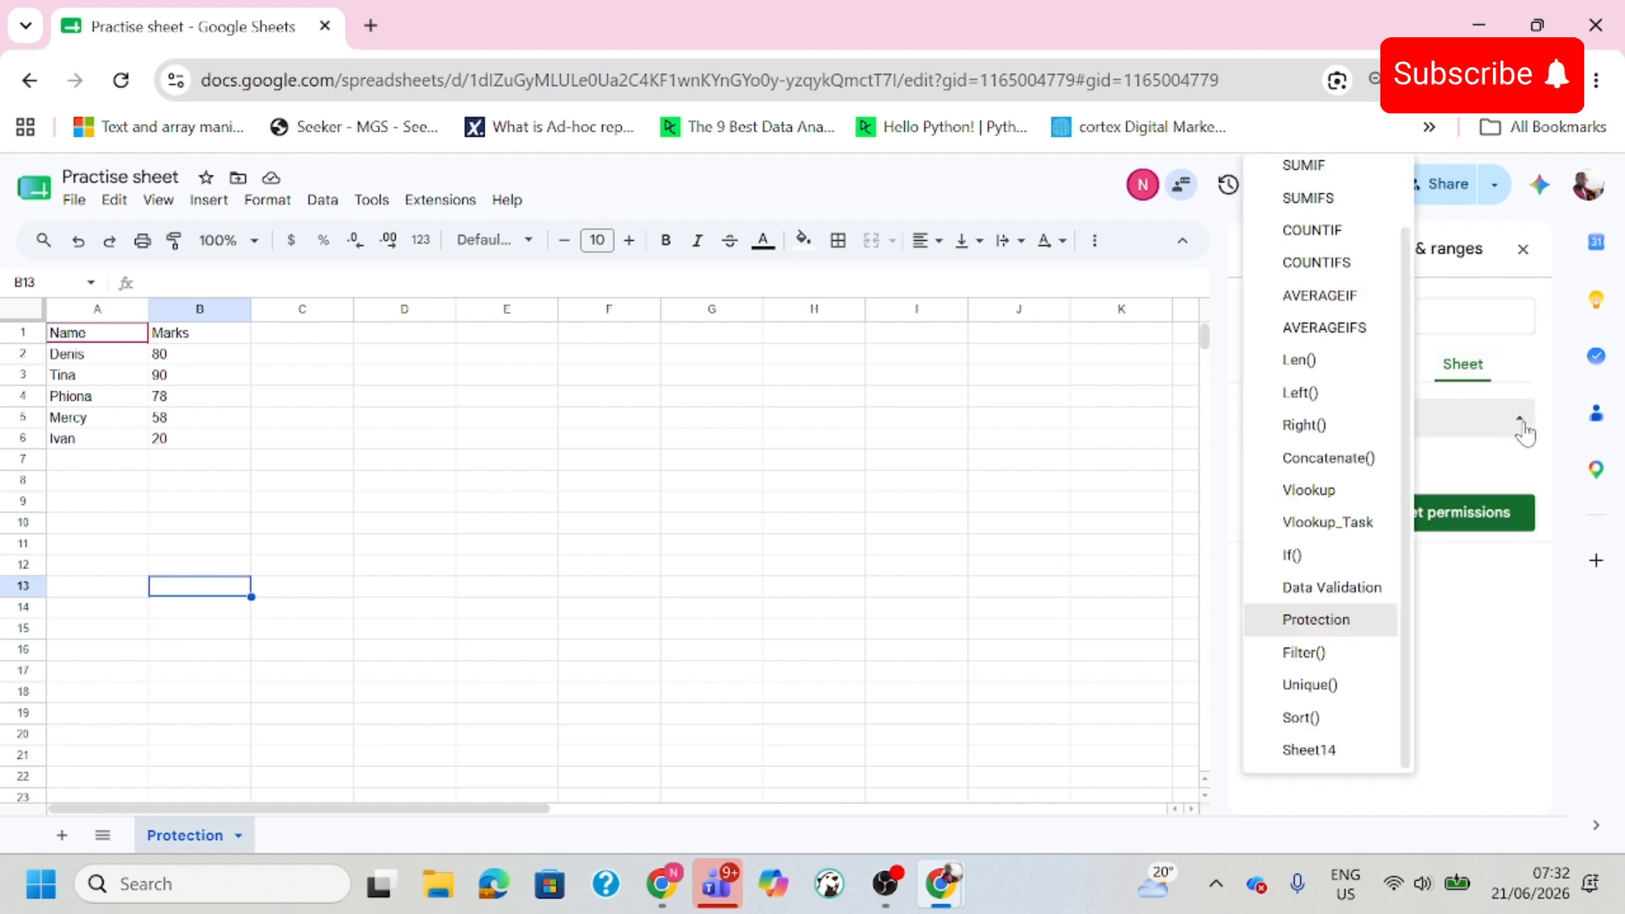
pyautogui.click(1516, 660)
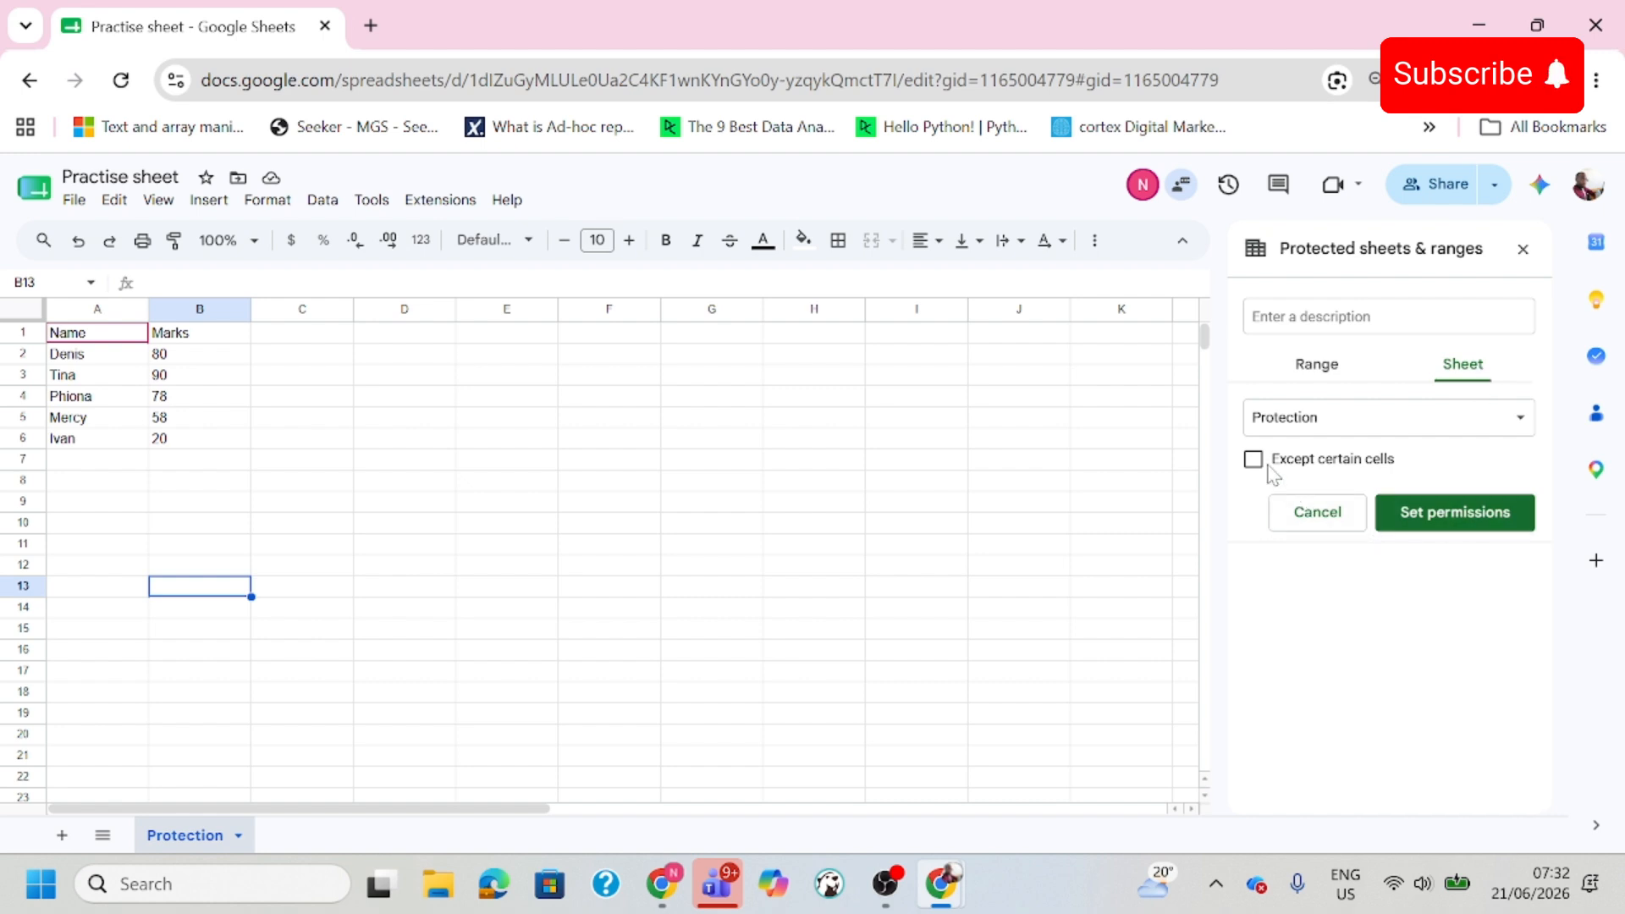
pyautogui.click(1449, 518)
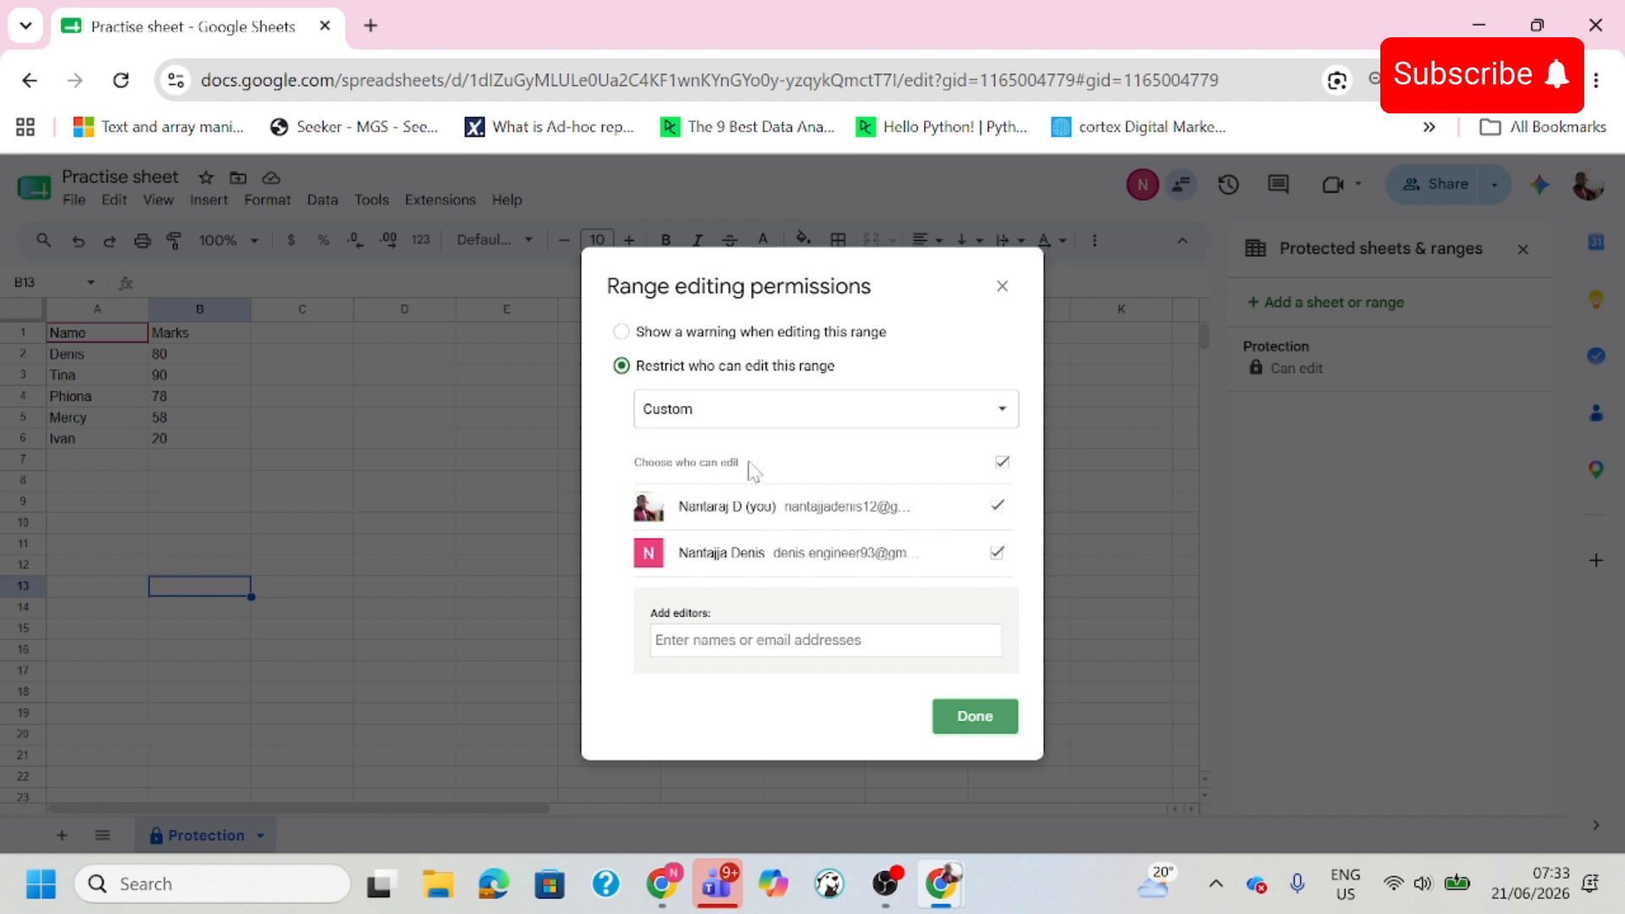
# Restrict editing of the protected sheet to the owner by removing the other editor's access, and close the protection settings.
pyautogui.click(997, 555)
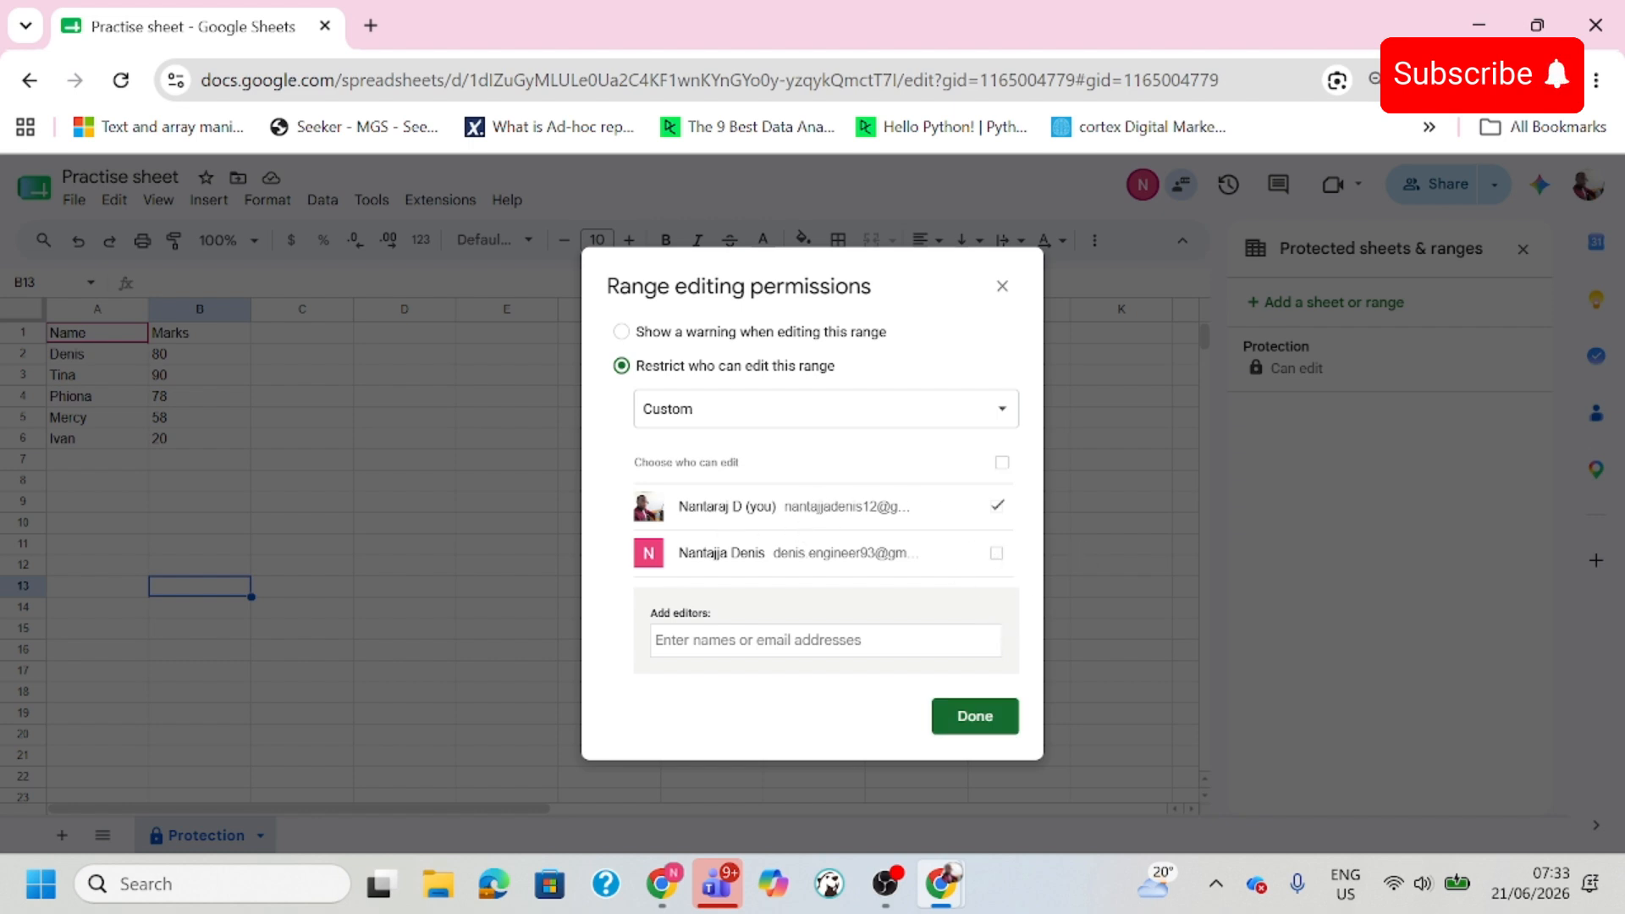
pyautogui.click(975, 717)
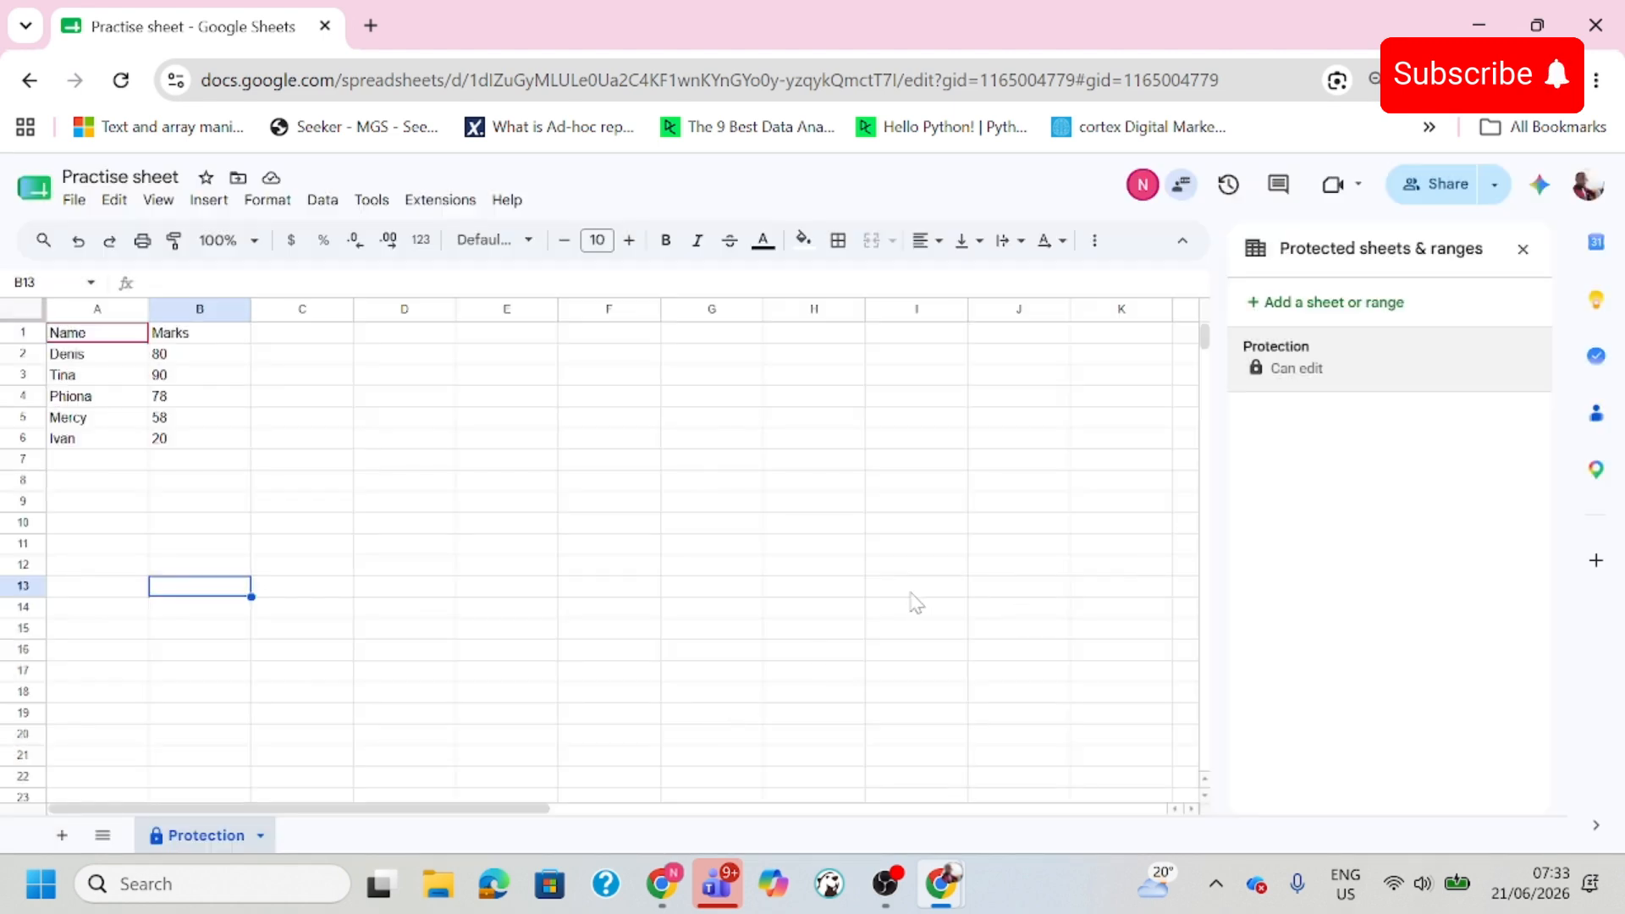
pyautogui.click(1523, 249)
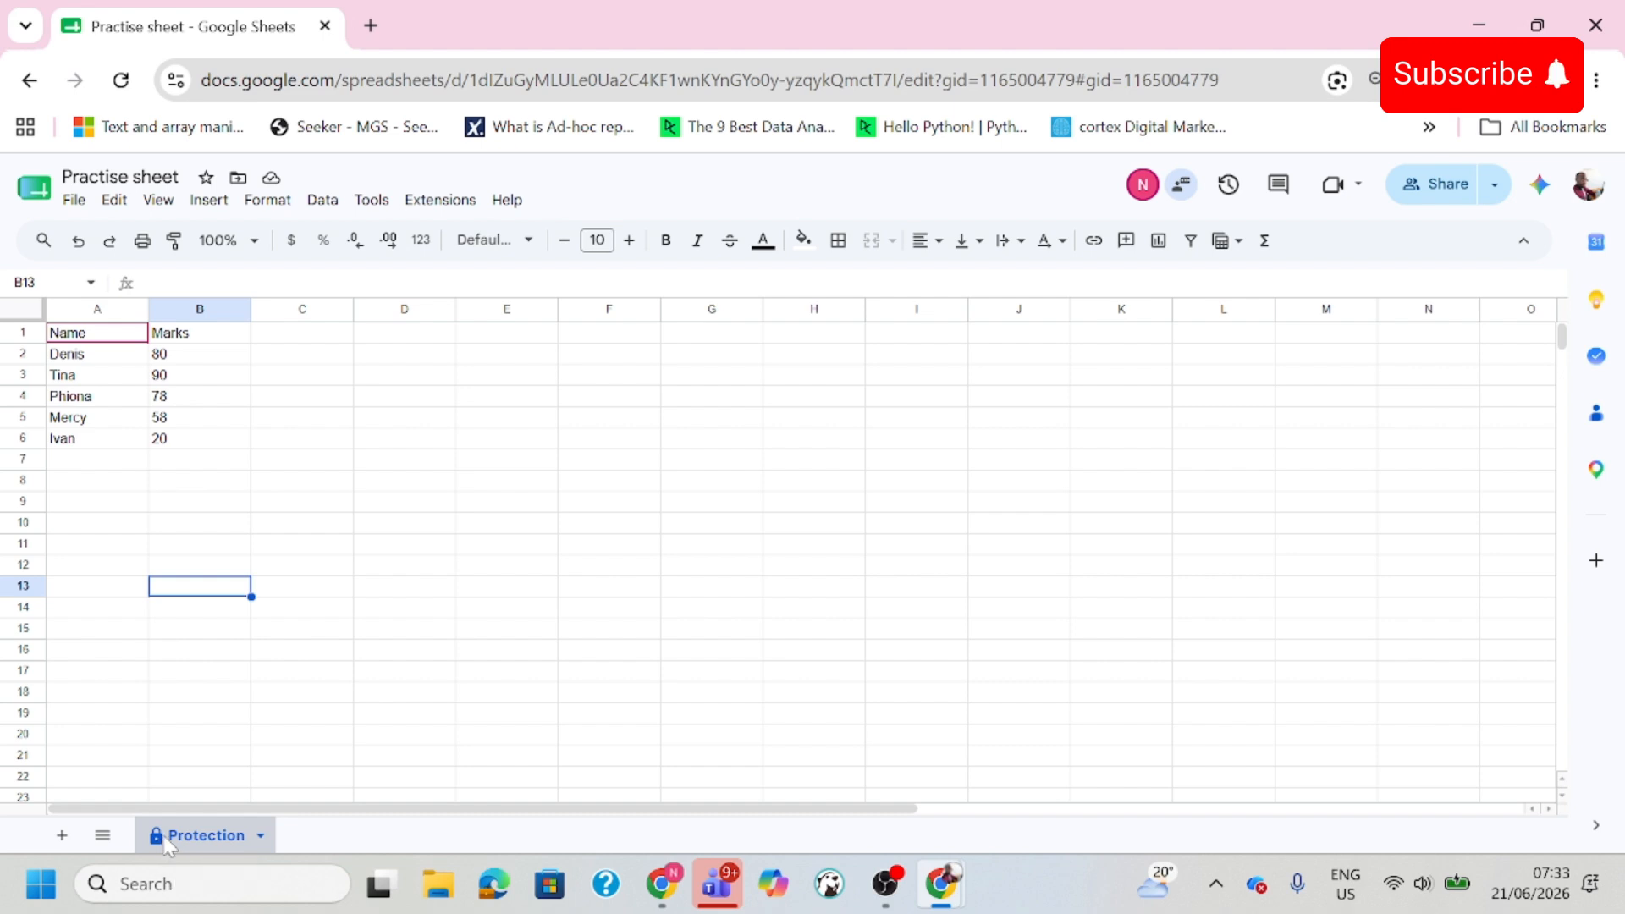
# Add a new blank sheet to the spreadsheet and return to the Protection sheet.
pyautogui.click(62, 836)
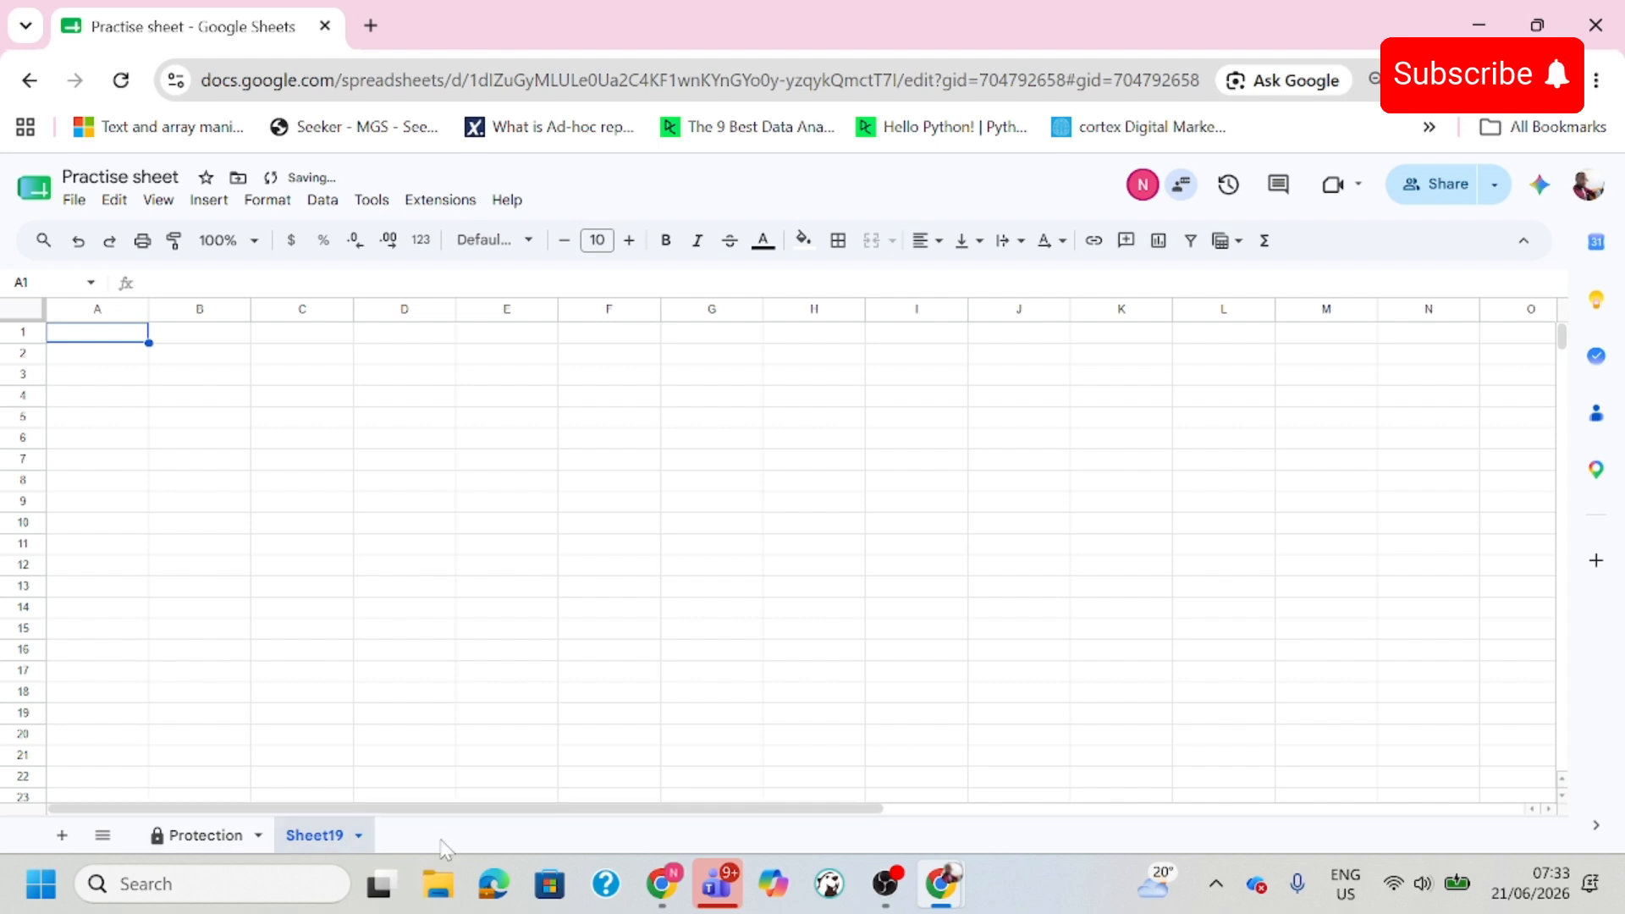
pyautogui.click(217, 845)
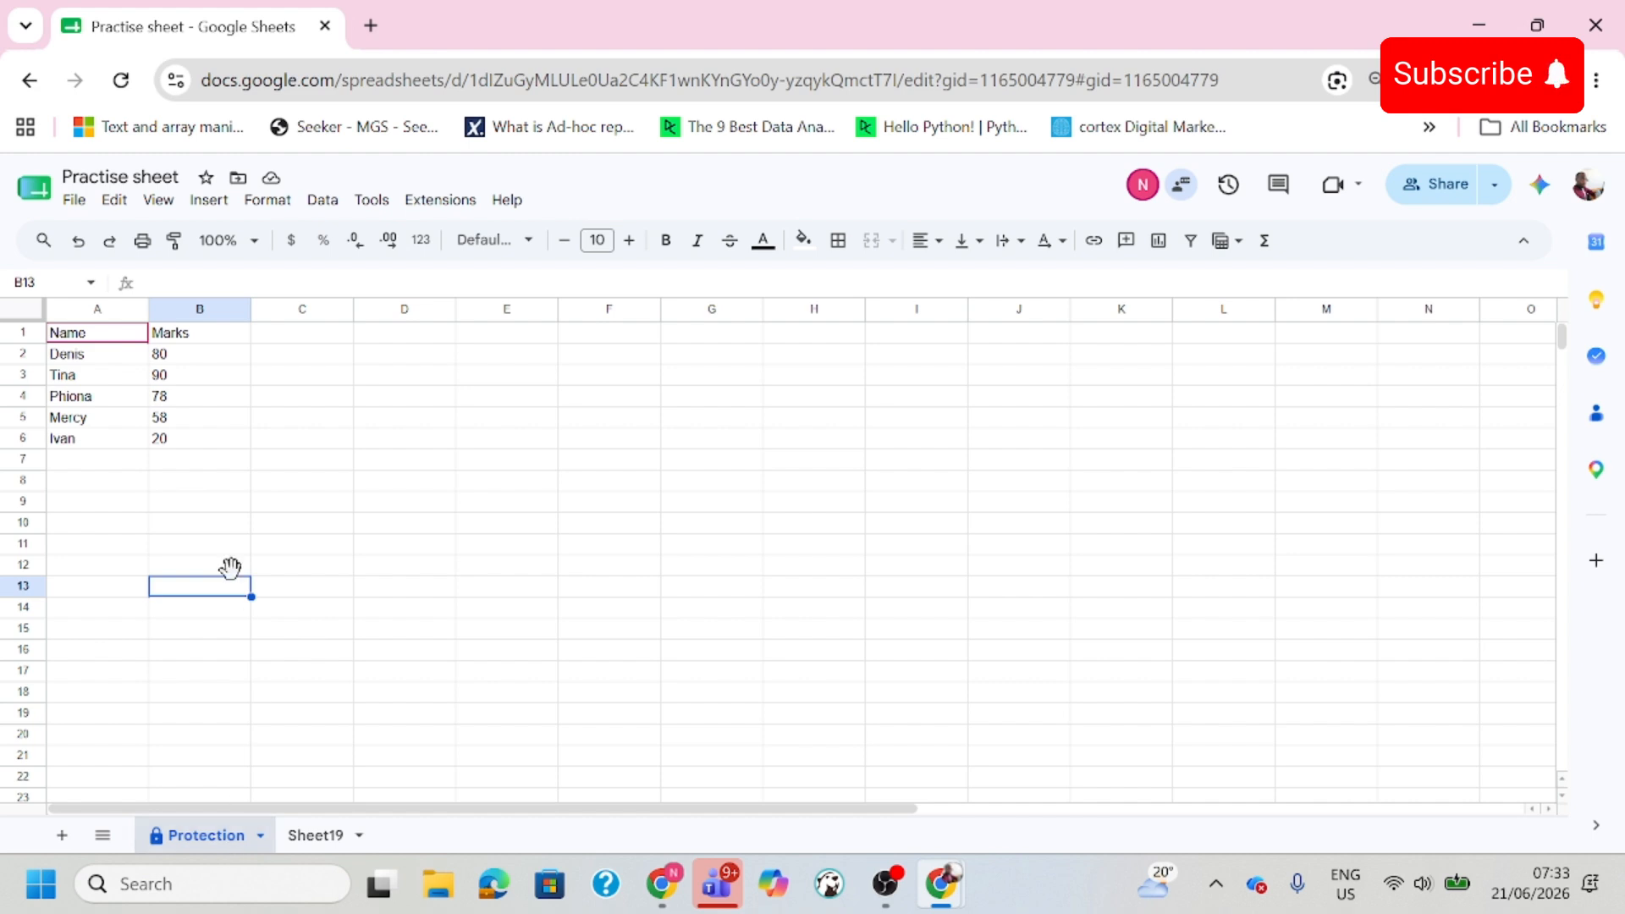
# Test editing the protected sheet as owner by entering fafdafd in C9, and clear the cell again.
pyautogui.click(187, 495)
pyautogui.click(315, 508)
pyautogui.write('fafdafd')
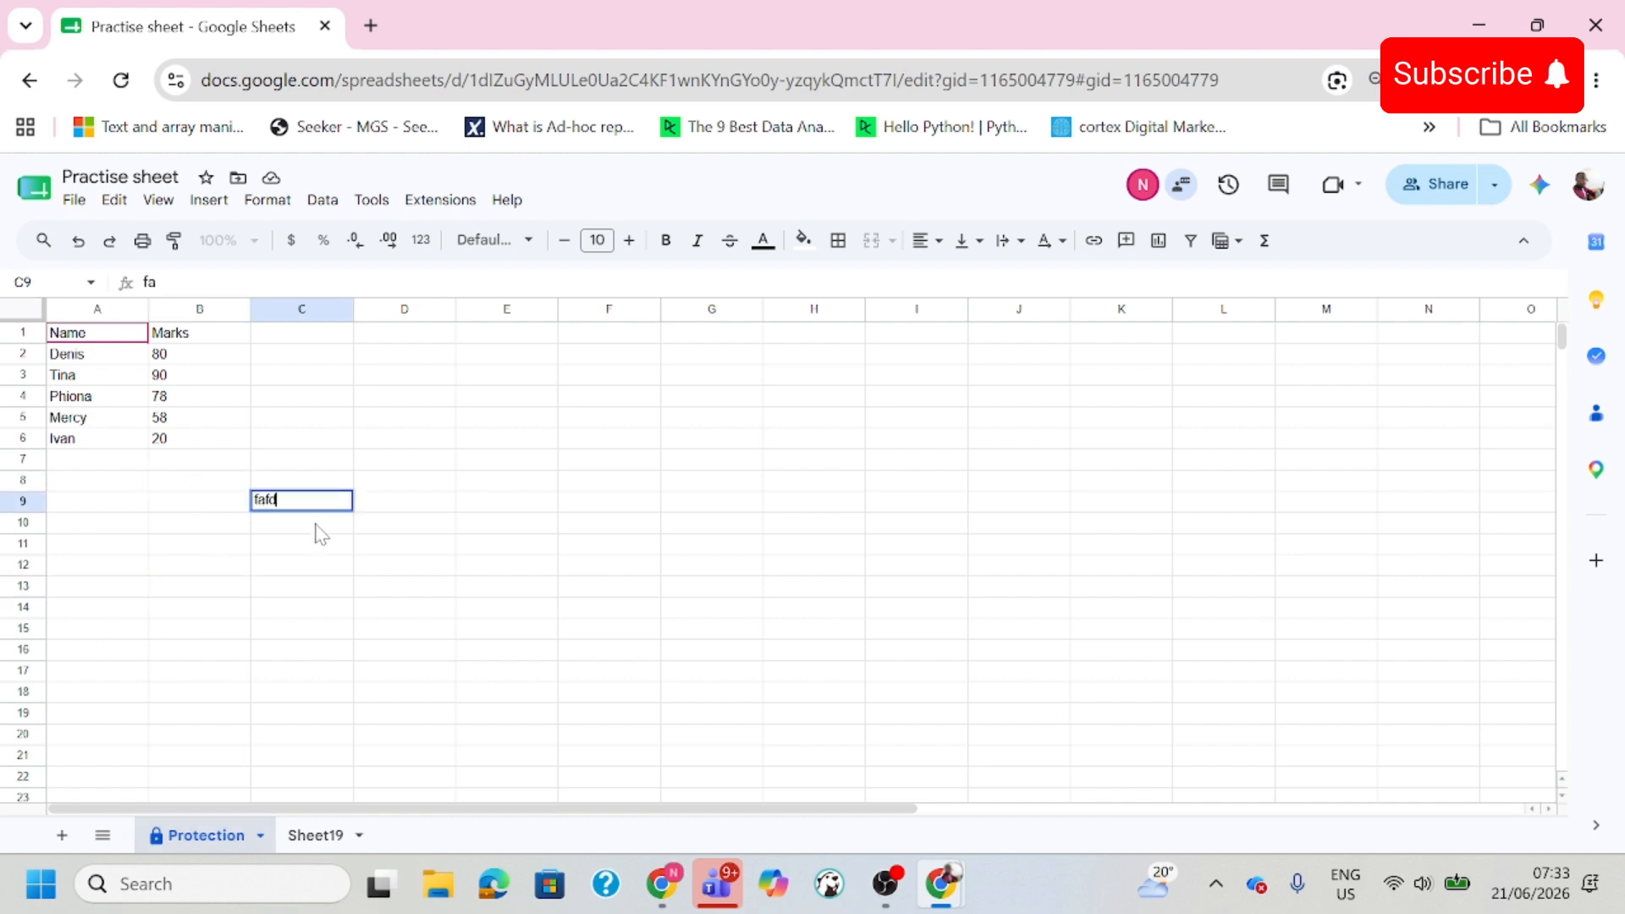
pyautogui.click(522, 535)
pyautogui.click(380, 535)
pyautogui.click(347, 506)
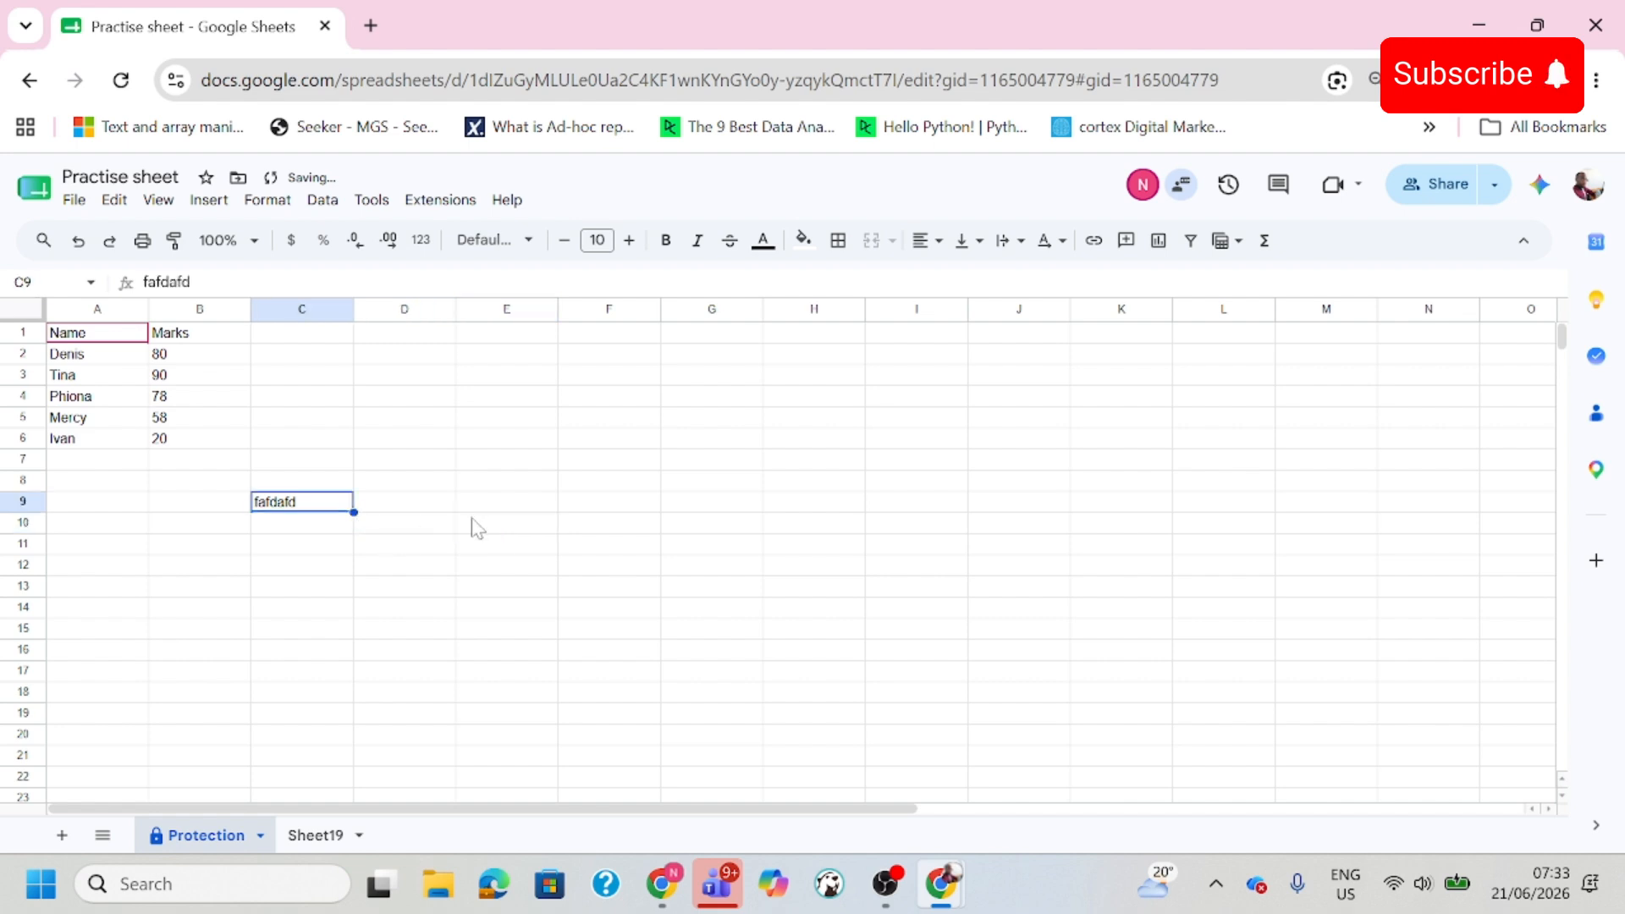
pyautogui.press('Delete')
pyautogui.click(347, 567)
pyautogui.click(267, 695)
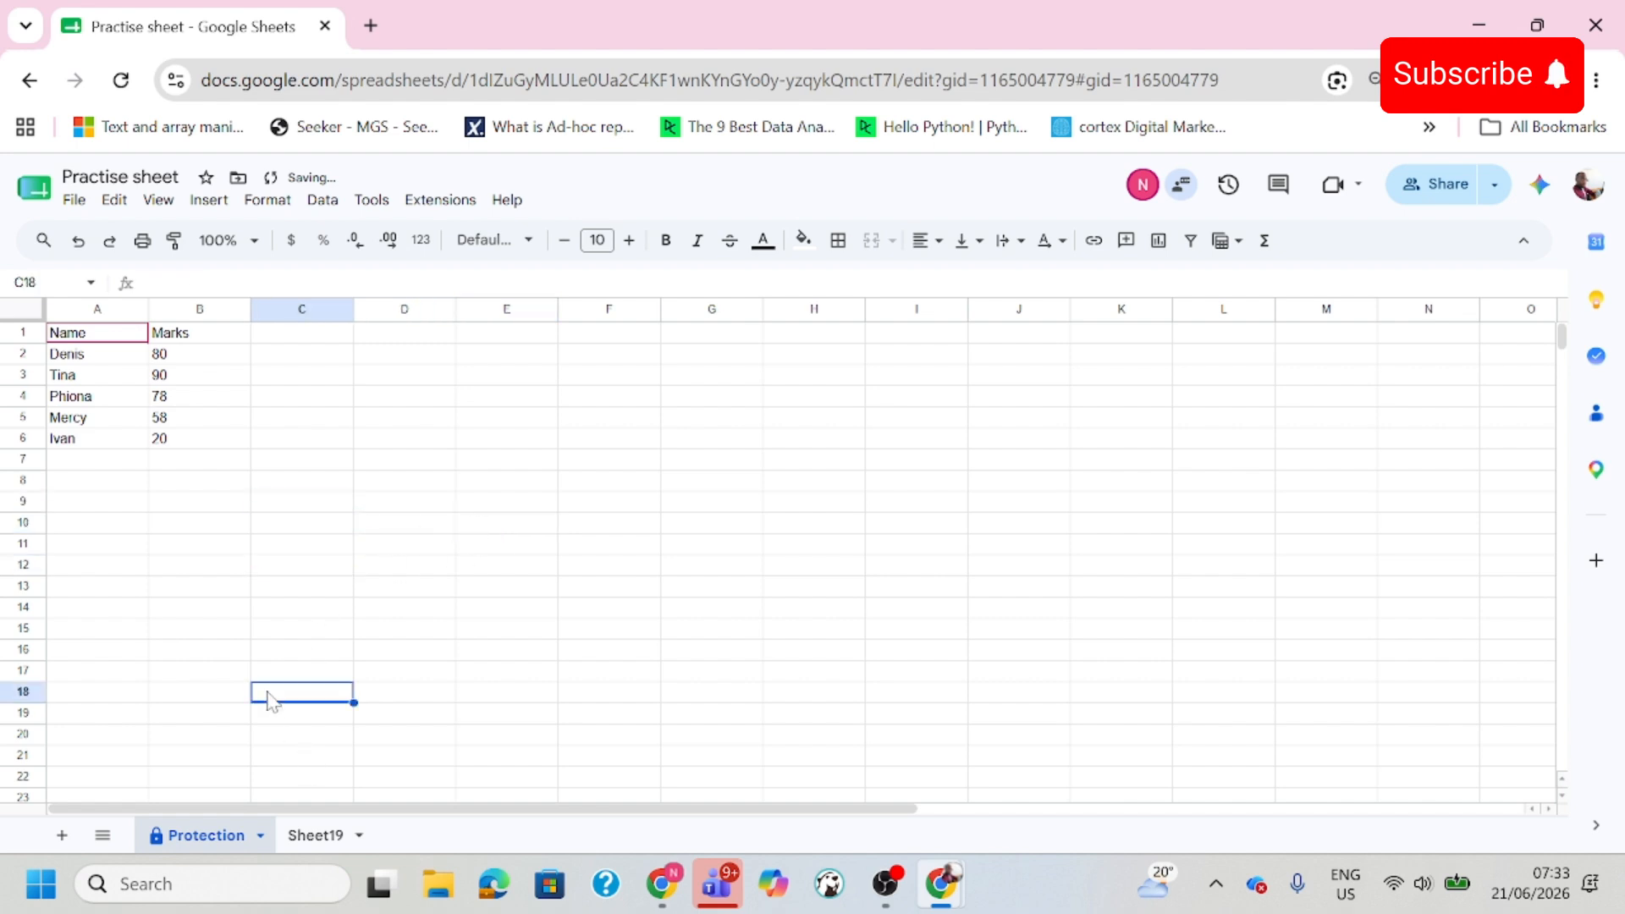
# Switch to the browser window with the shared spreadsheet open under the other editor's account and check which account is signed in.
pyautogui.hotkey('alt', 'Tab')
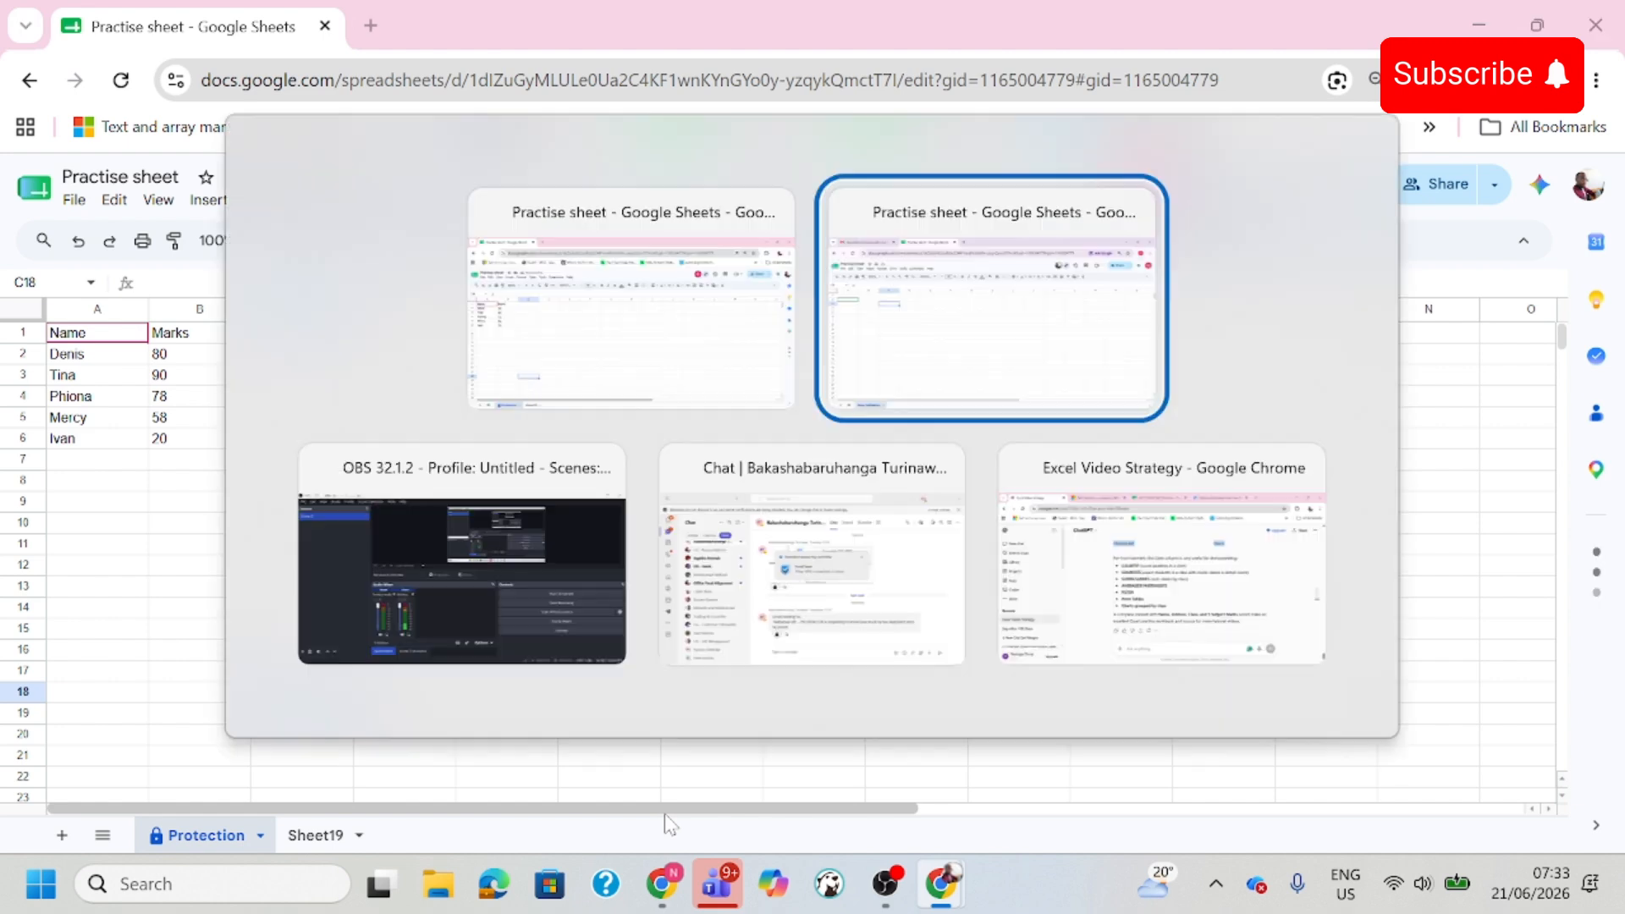
pyautogui.click(701, 551)
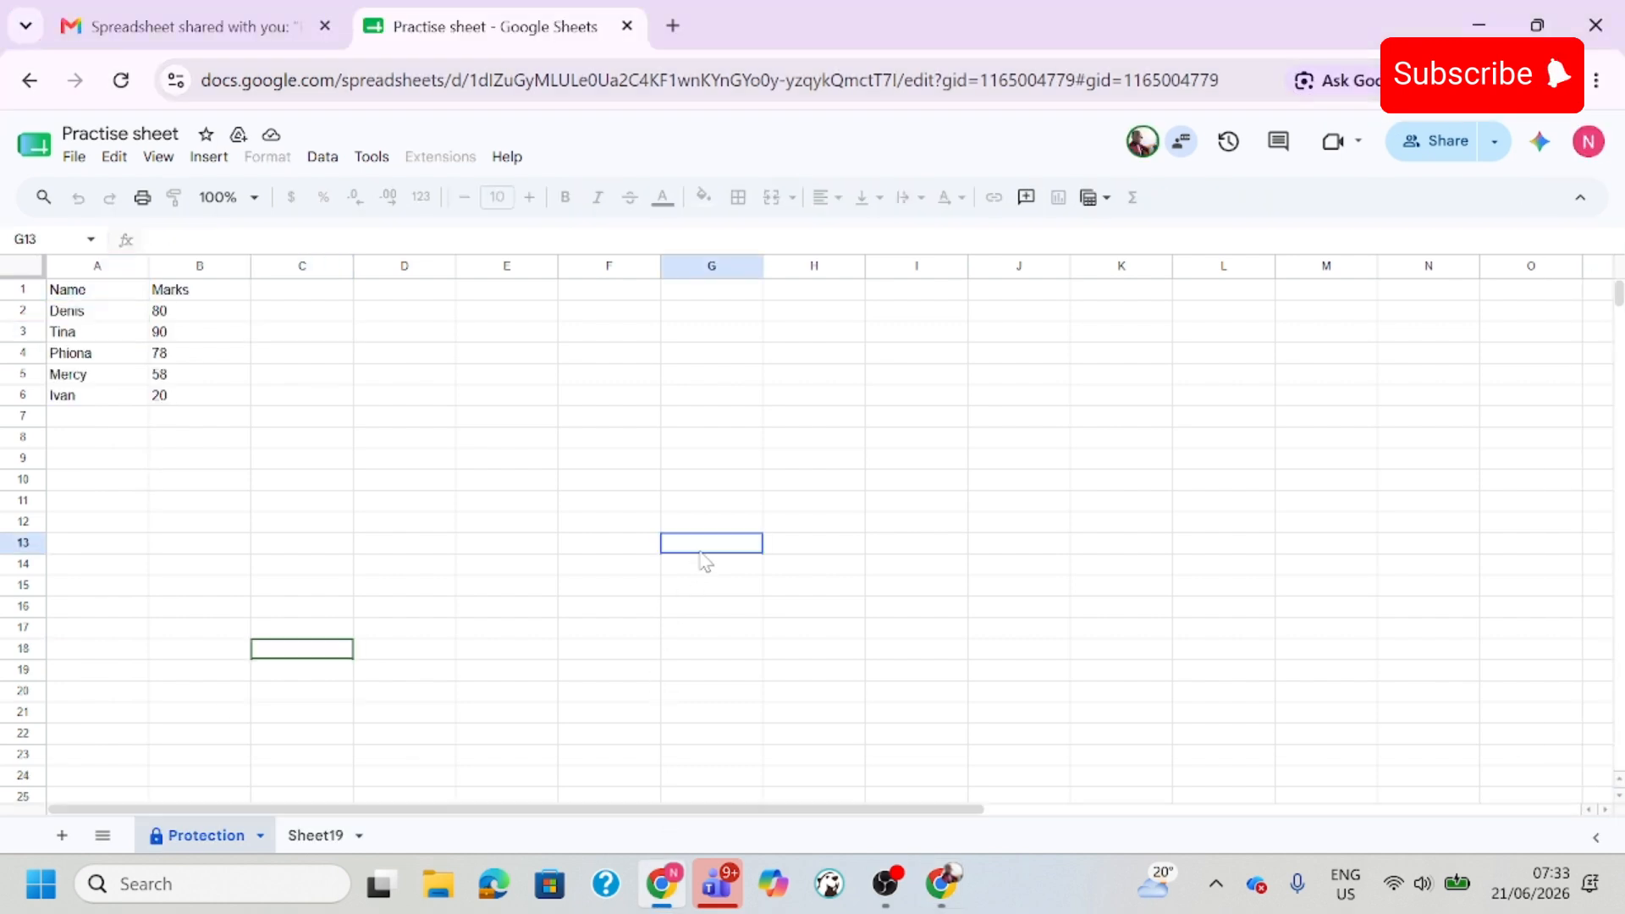
pyautogui.click(1220, 421)
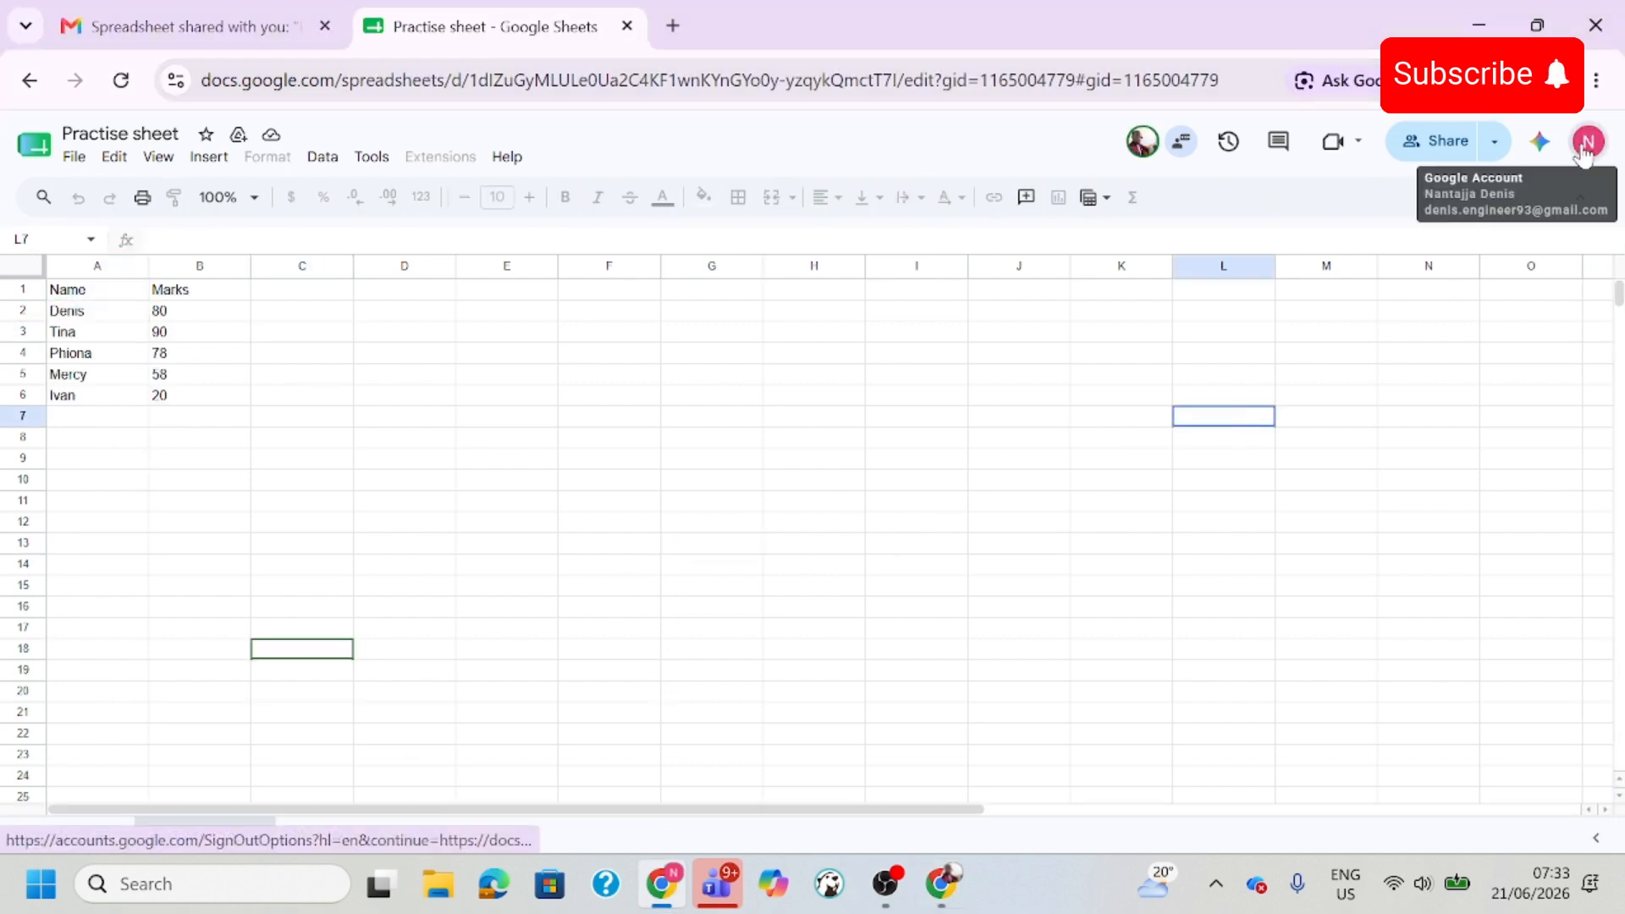
pyautogui.click(548, 696)
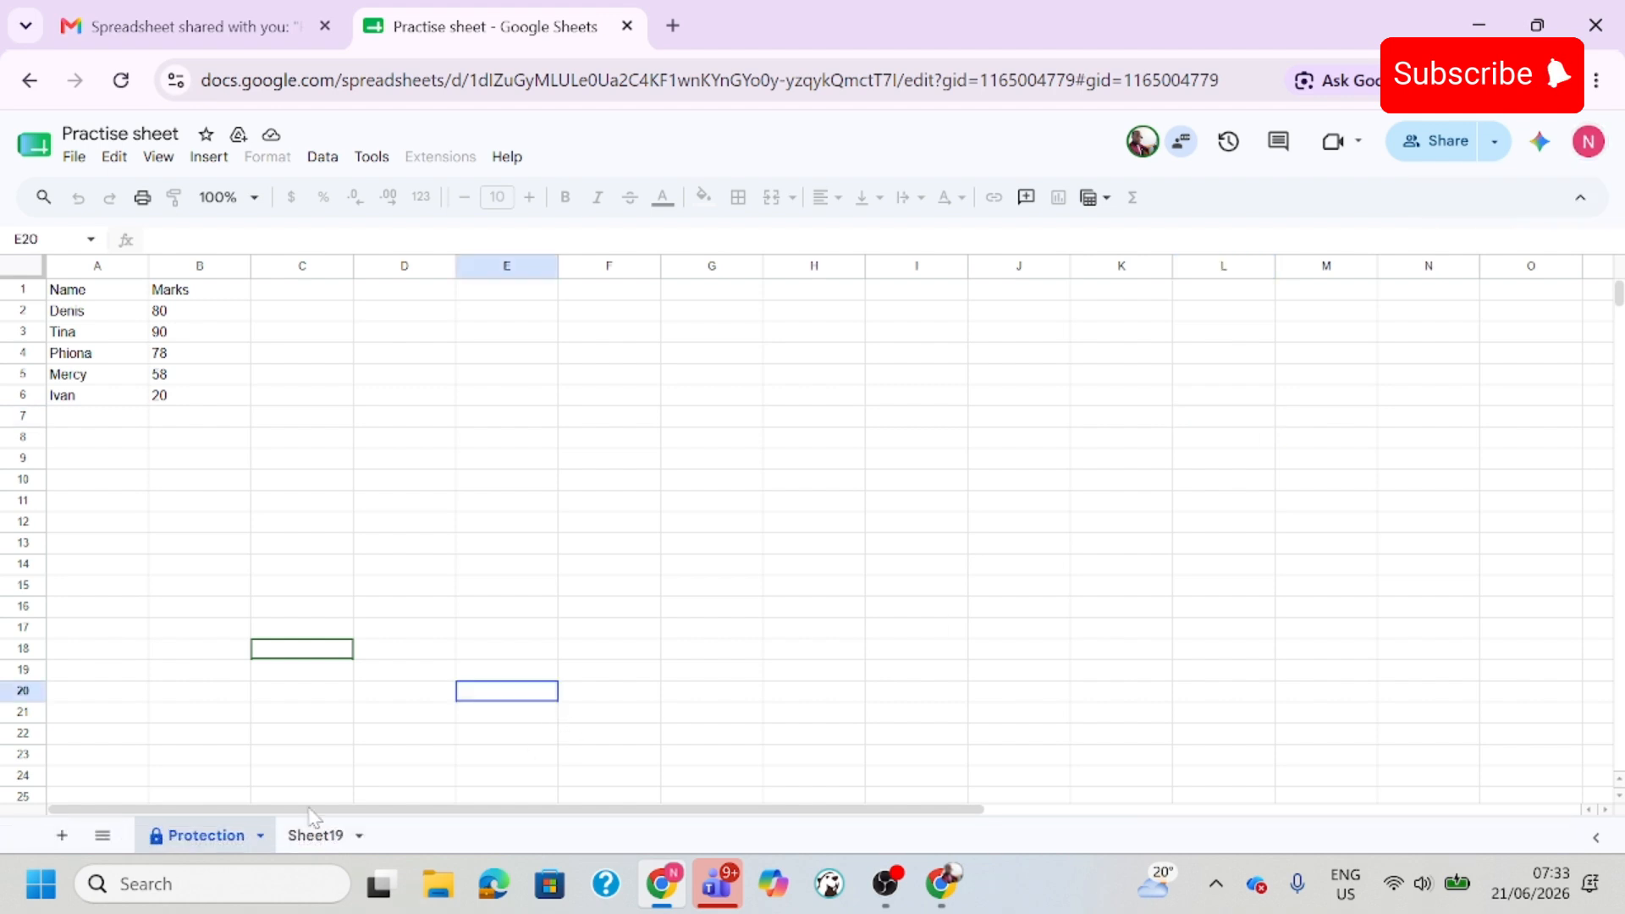
# Check on the Protection sheet, as the restricted editor, whether cells and formatting commands are available for editing.
pyautogui.click(322, 508)
pyautogui.click(180, 423)
pyautogui.click(428, 512)
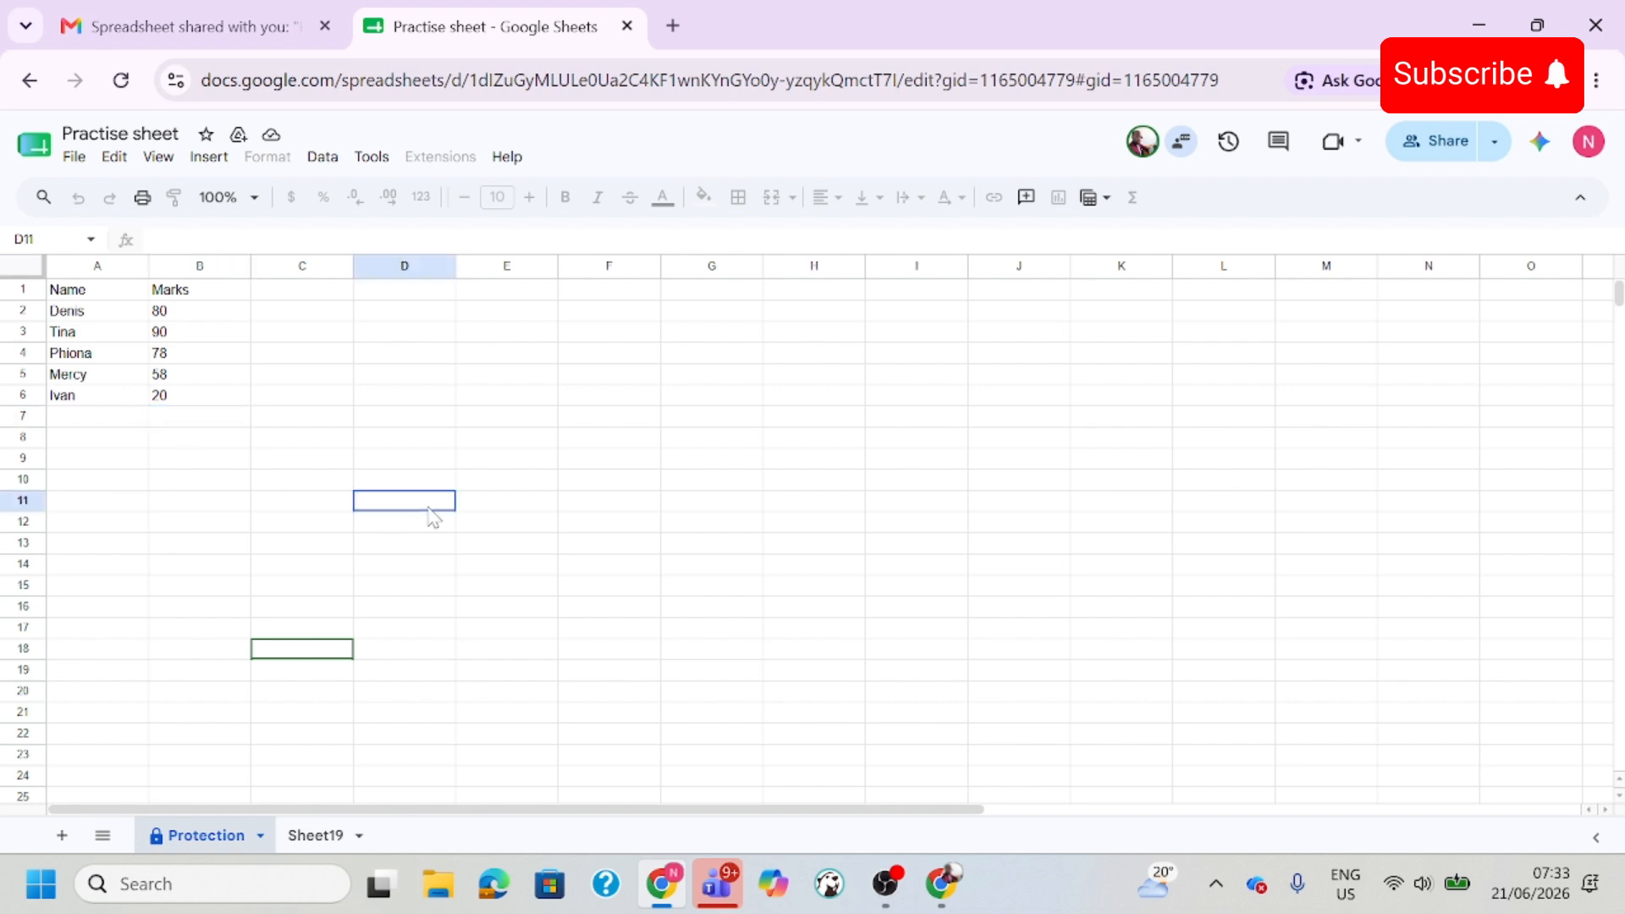
pyautogui.click(728, 506)
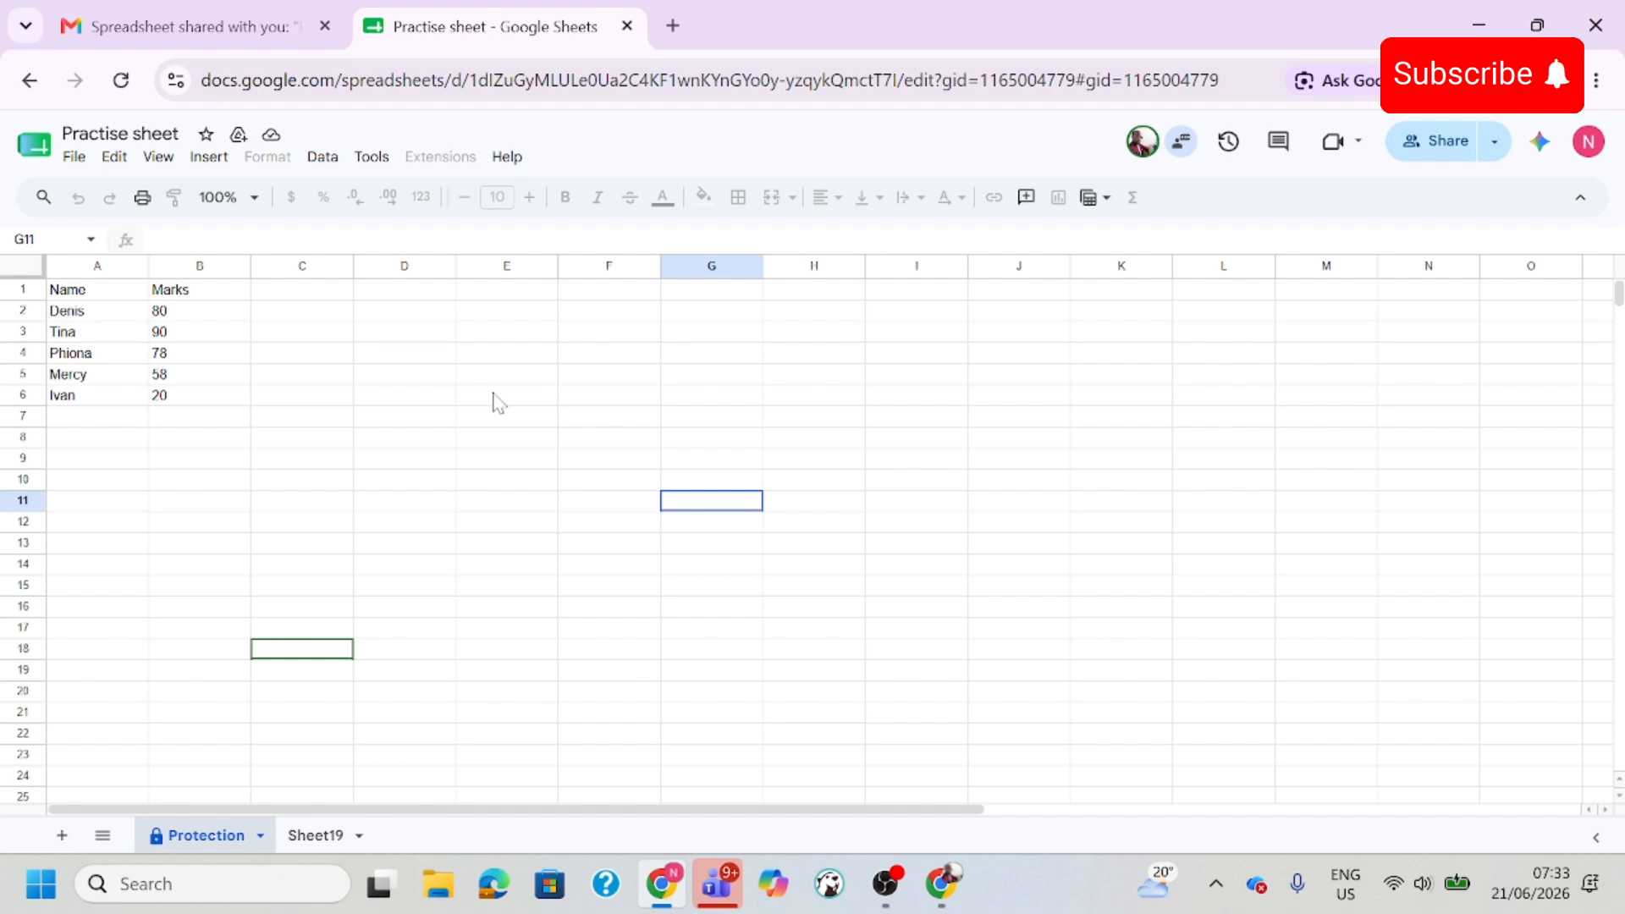
pyautogui.click(512, 441)
pyautogui.click(741, 419)
pyautogui.click(756, 401)
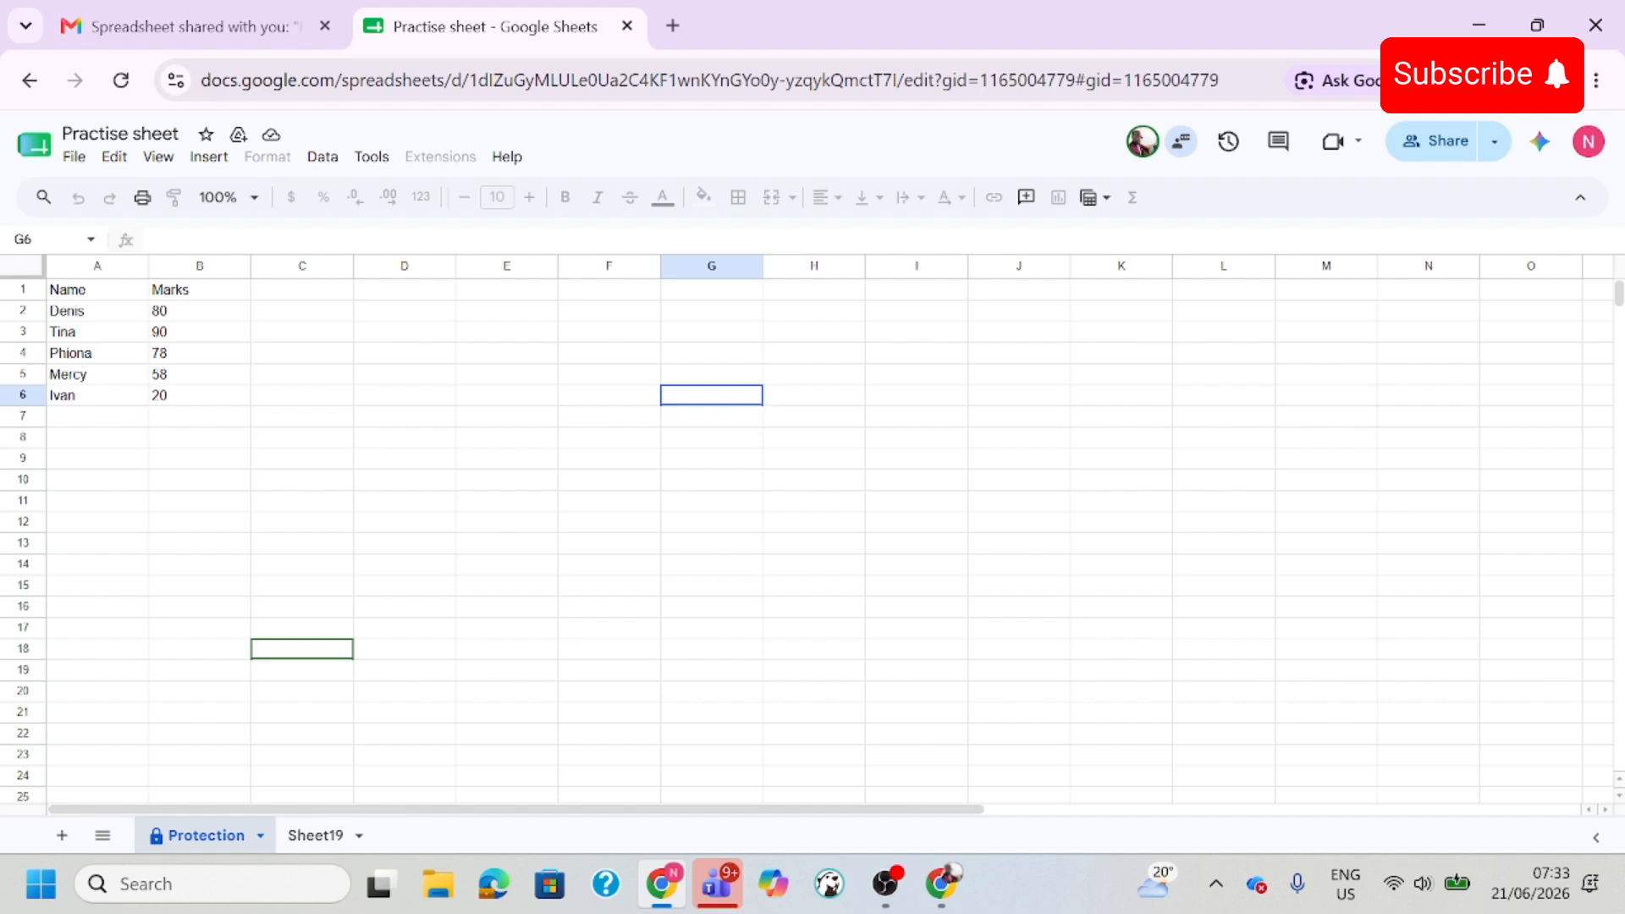
pyautogui.click(773, 377)
pyautogui.click(584, 377)
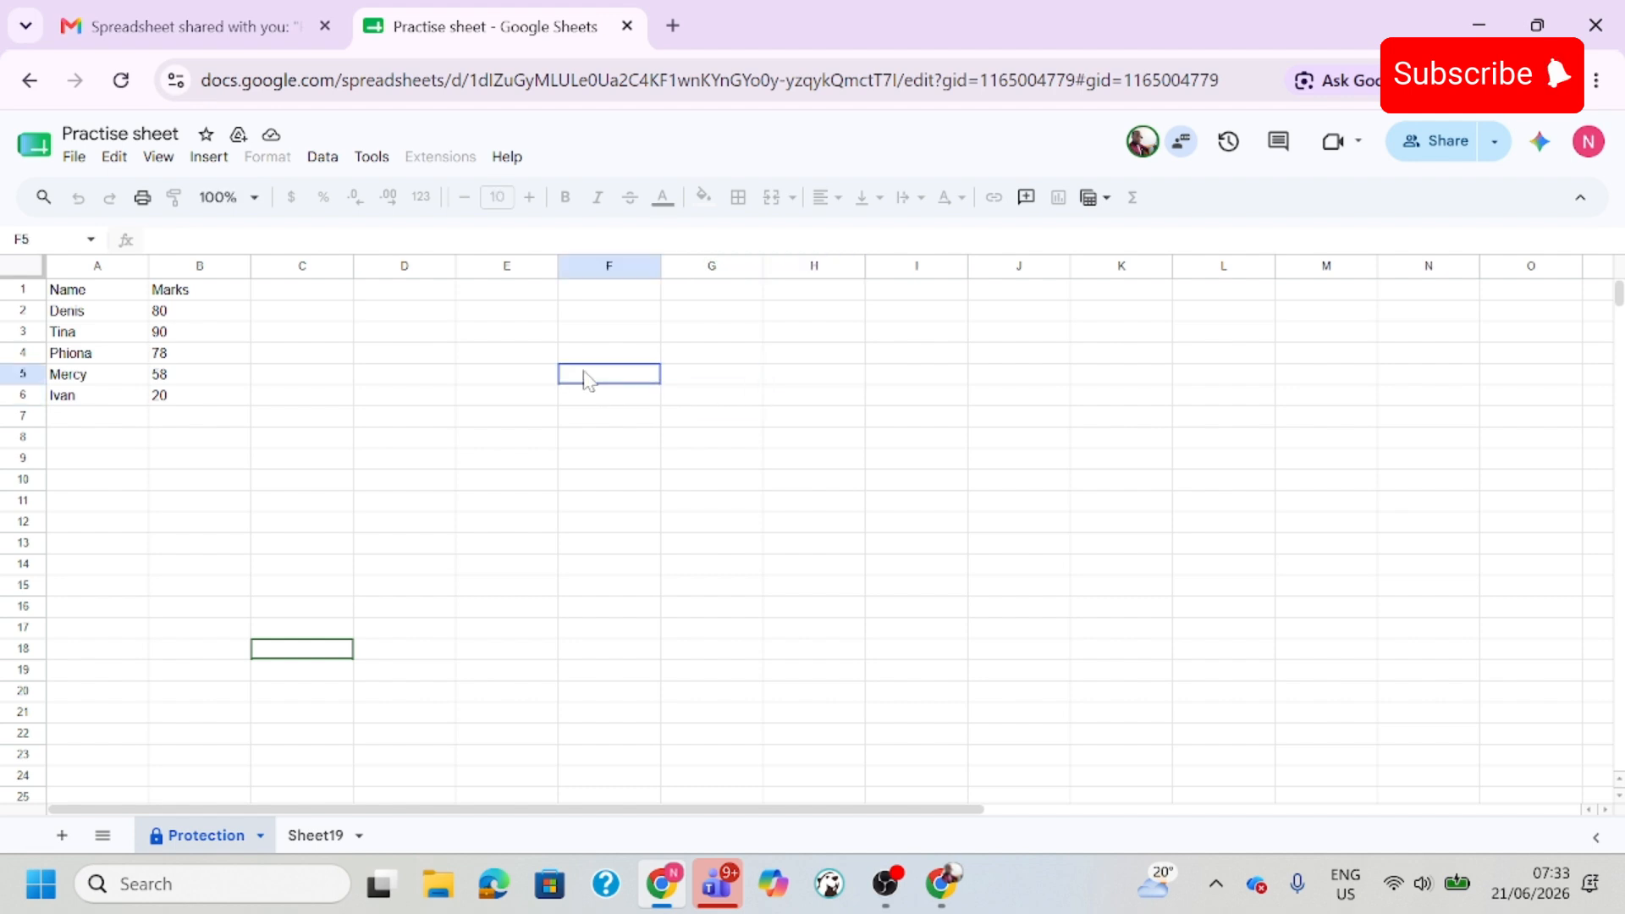
pyautogui.click(313, 167)
pyautogui.click(818, 464)
pyautogui.click(423, 400)
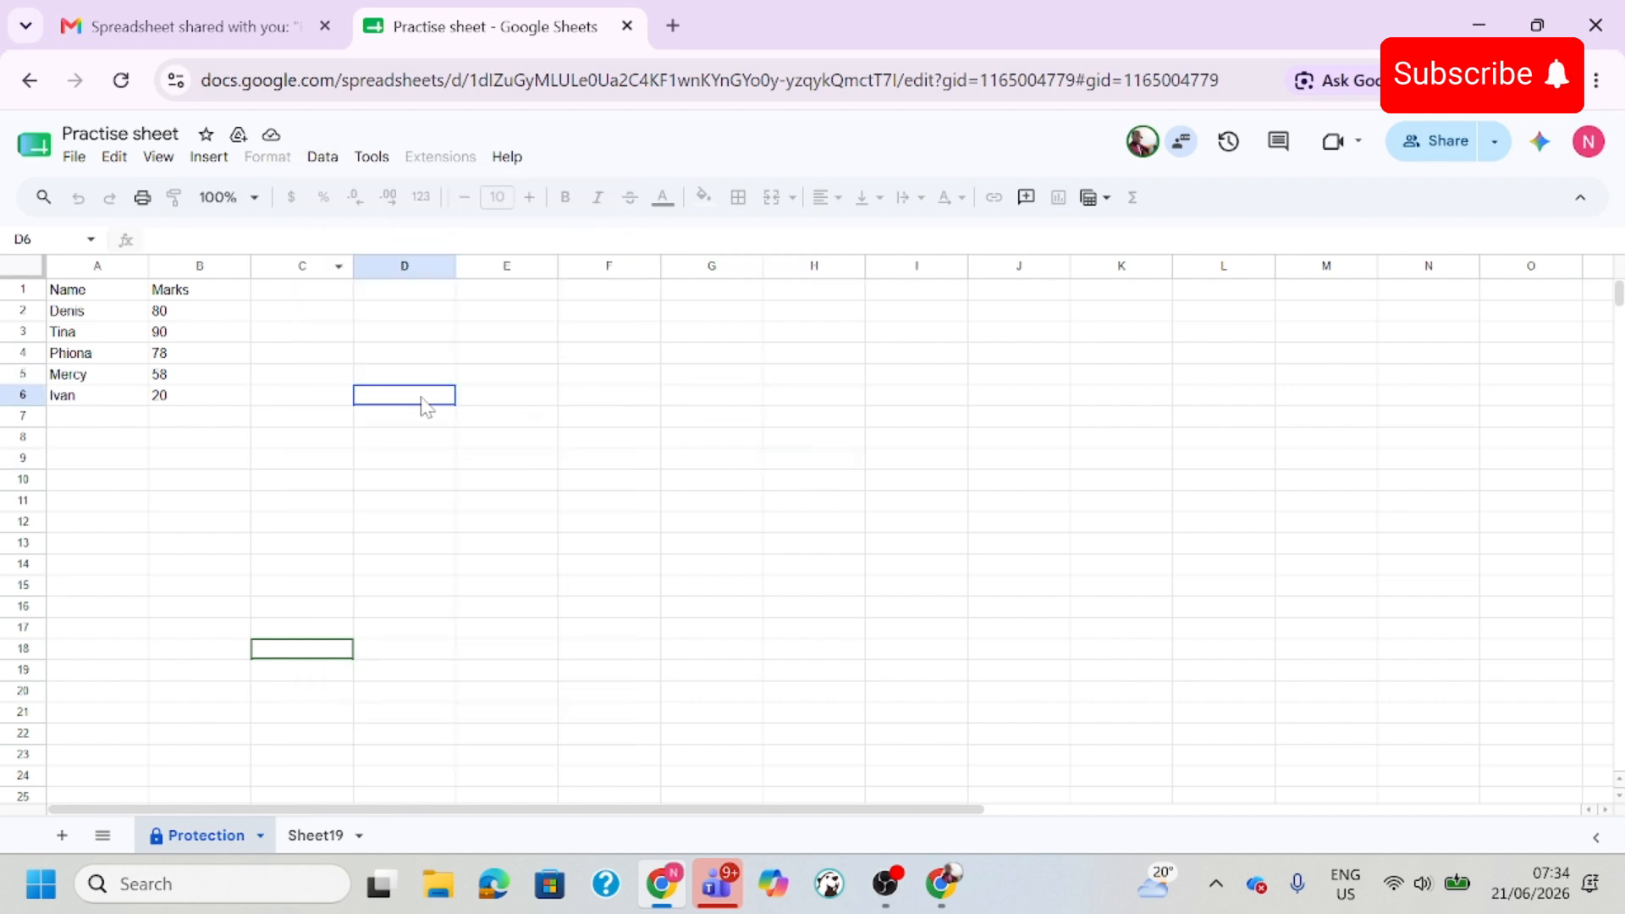
pyautogui.click(712, 396)
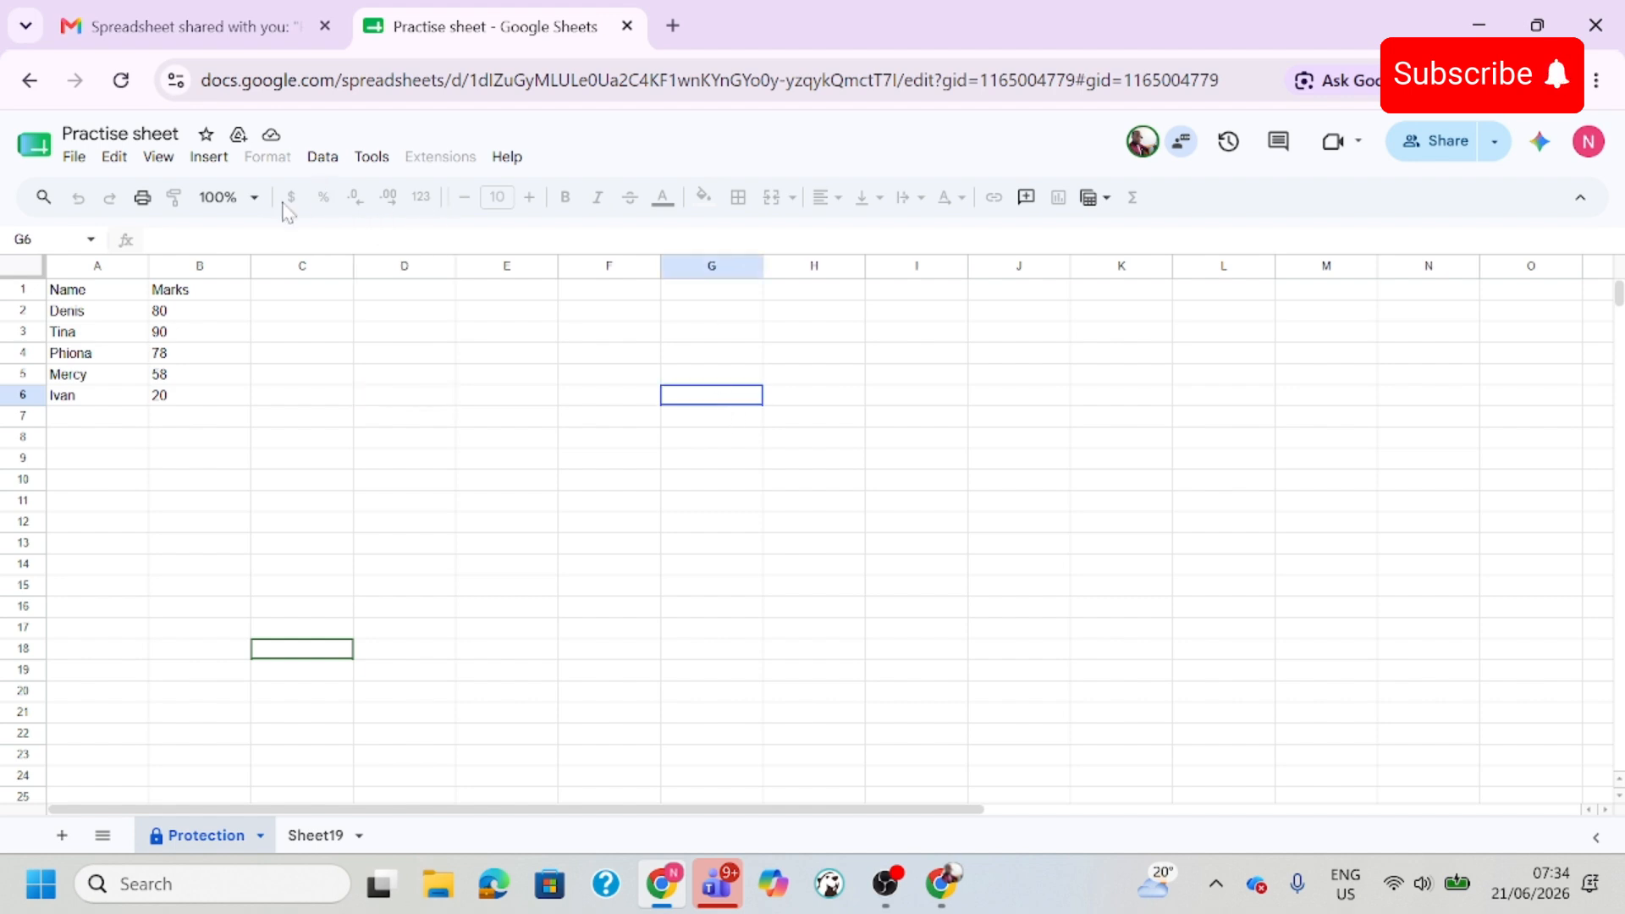
pyautogui.click(394, 586)
pyautogui.click(512, 479)
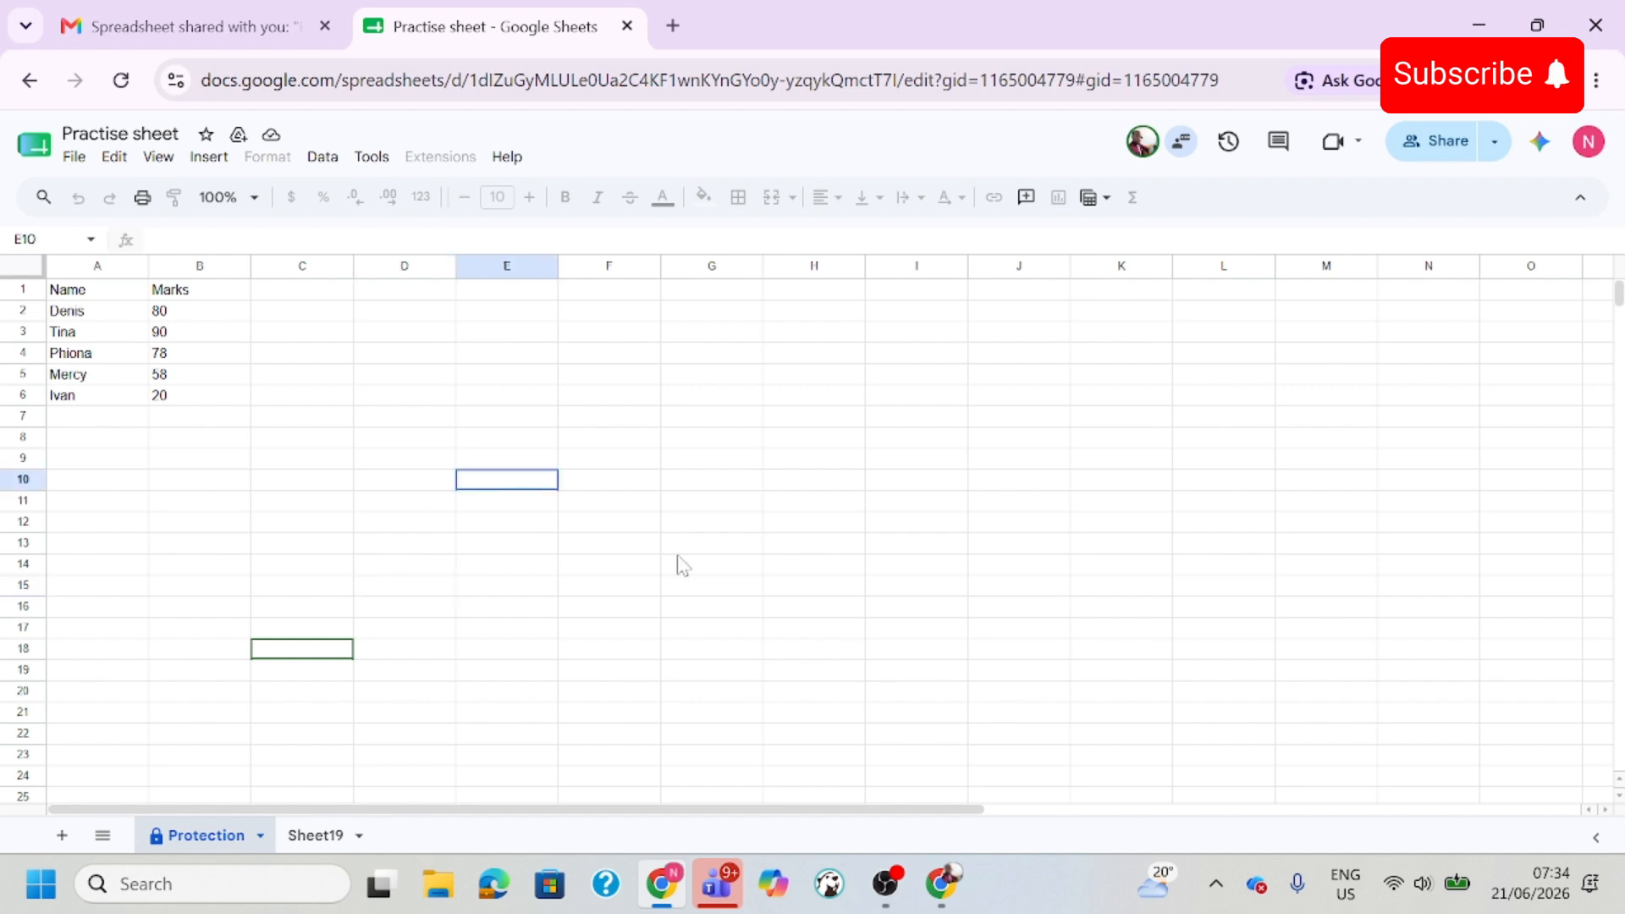
pyautogui.click(772, 589)
pyautogui.click(512, 609)
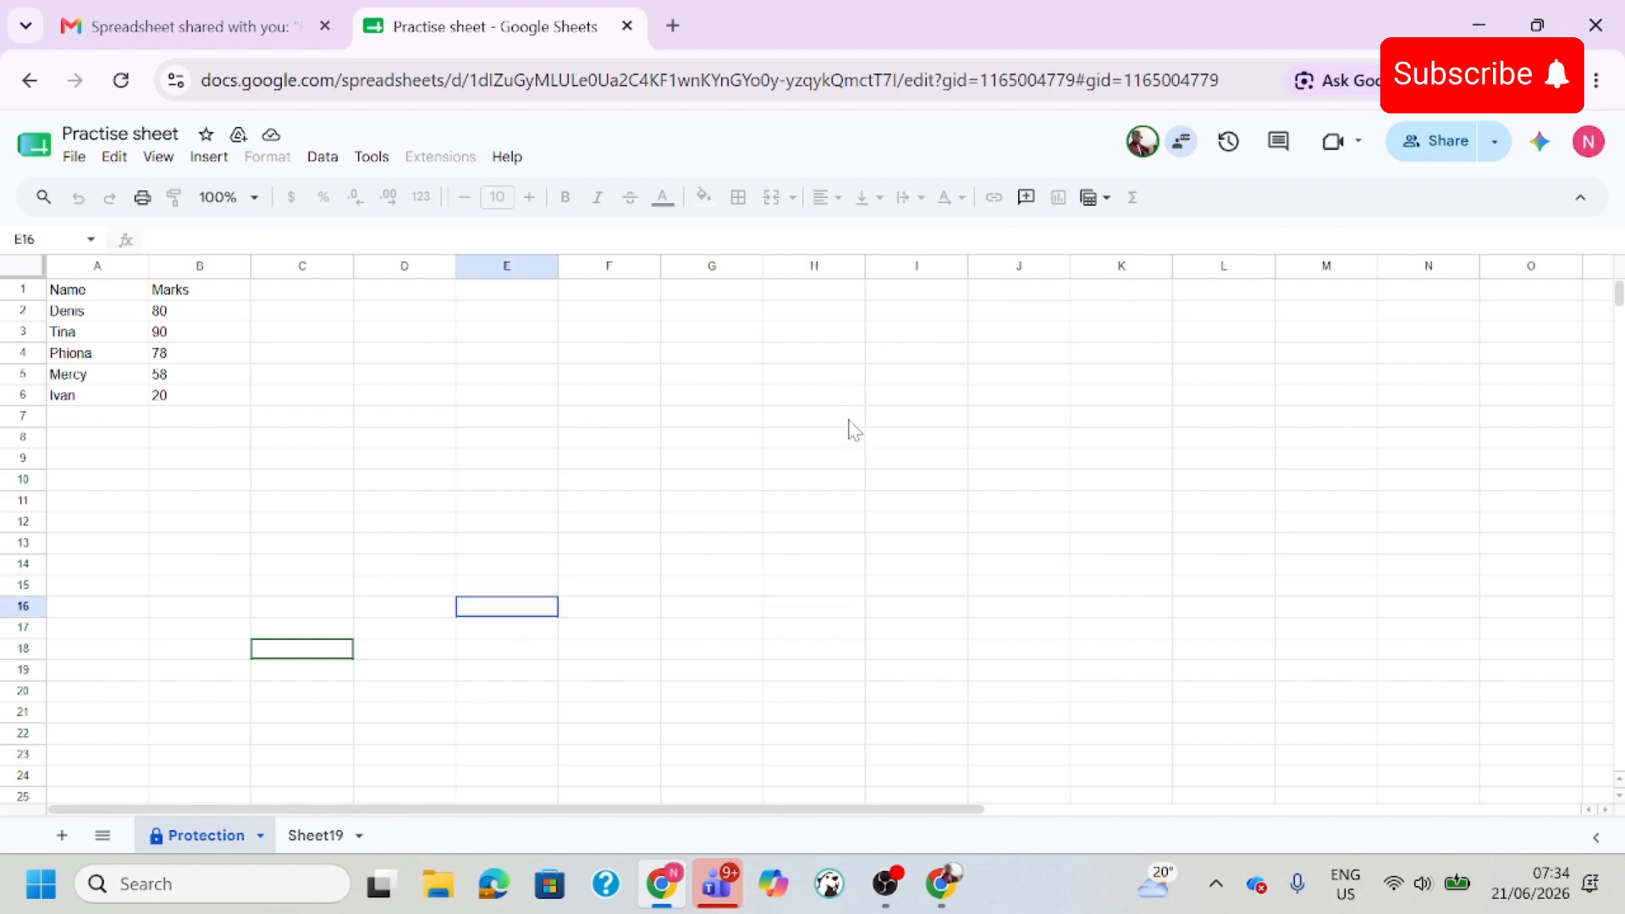
# Switch to the owner's window, test editing the protected sheet by entering gsgfsdfgsf in E8, and clear the cell again.
pyautogui.hotkey('alt', 'Tab')
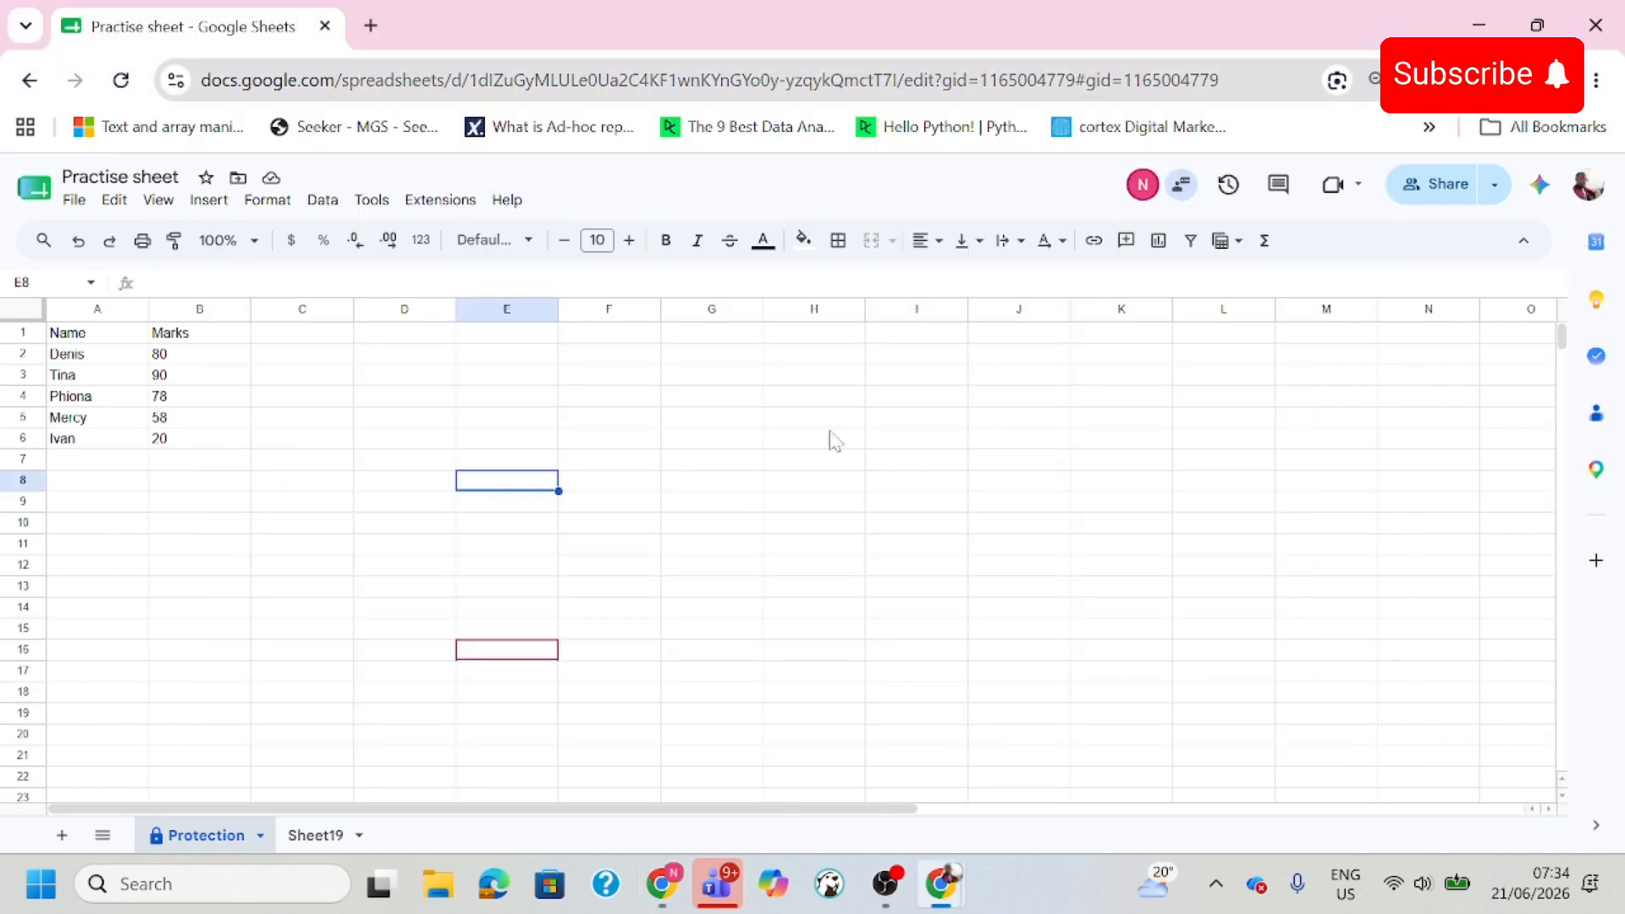
pyautogui.click(281, 546)
pyautogui.click(476, 485)
pyautogui.write('gsgf')
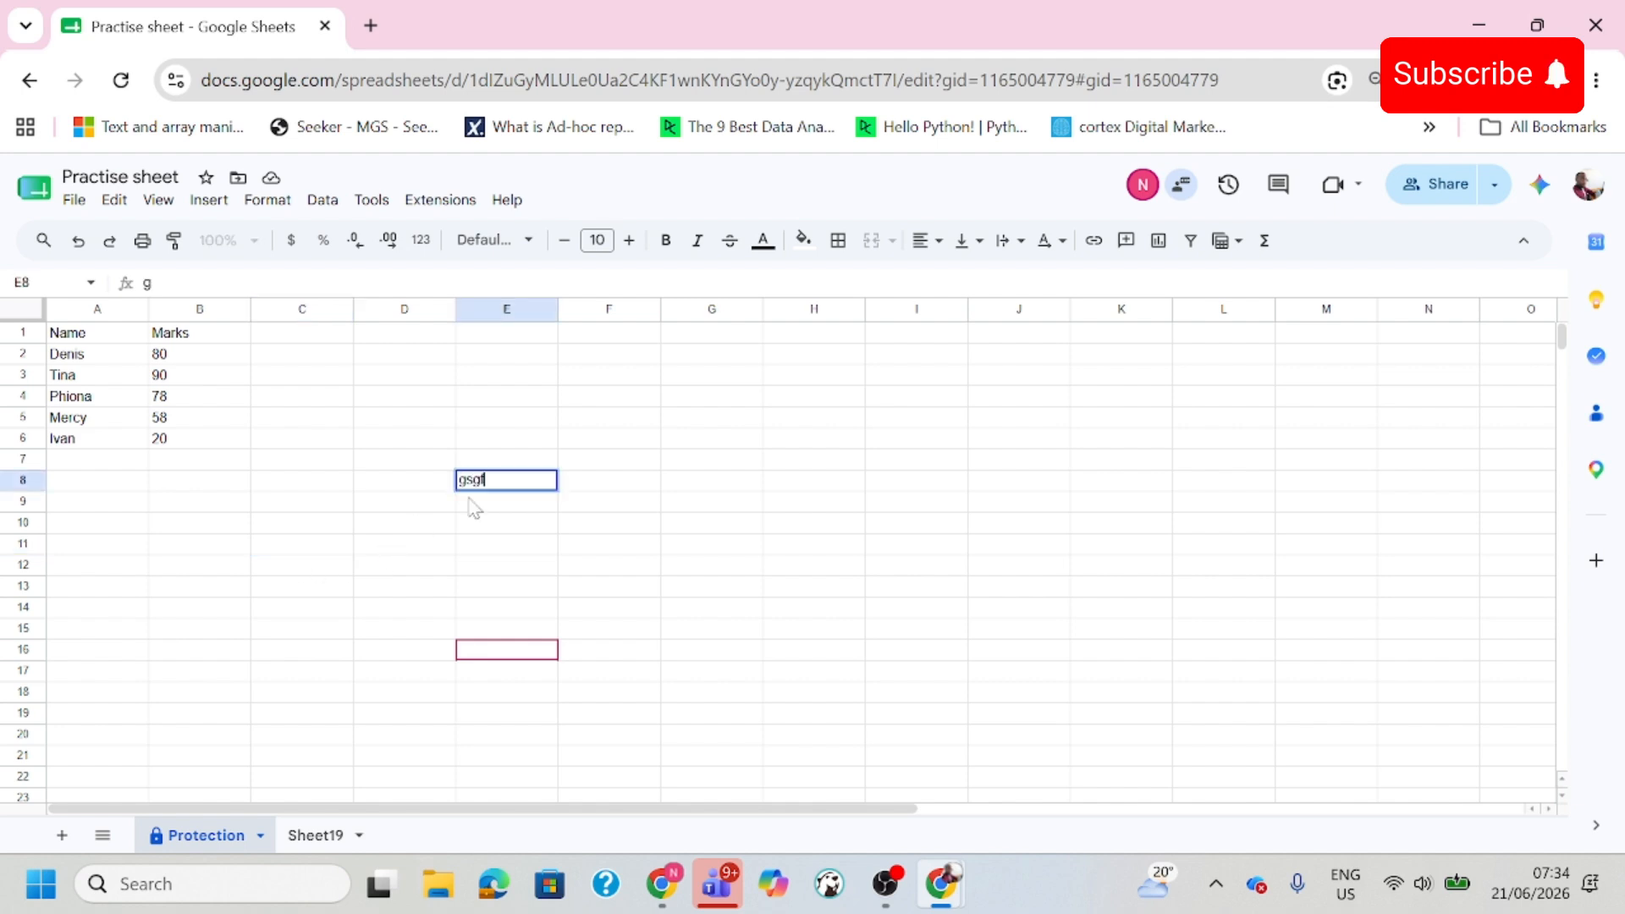
pyautogui.write('sdfgsfgsf')
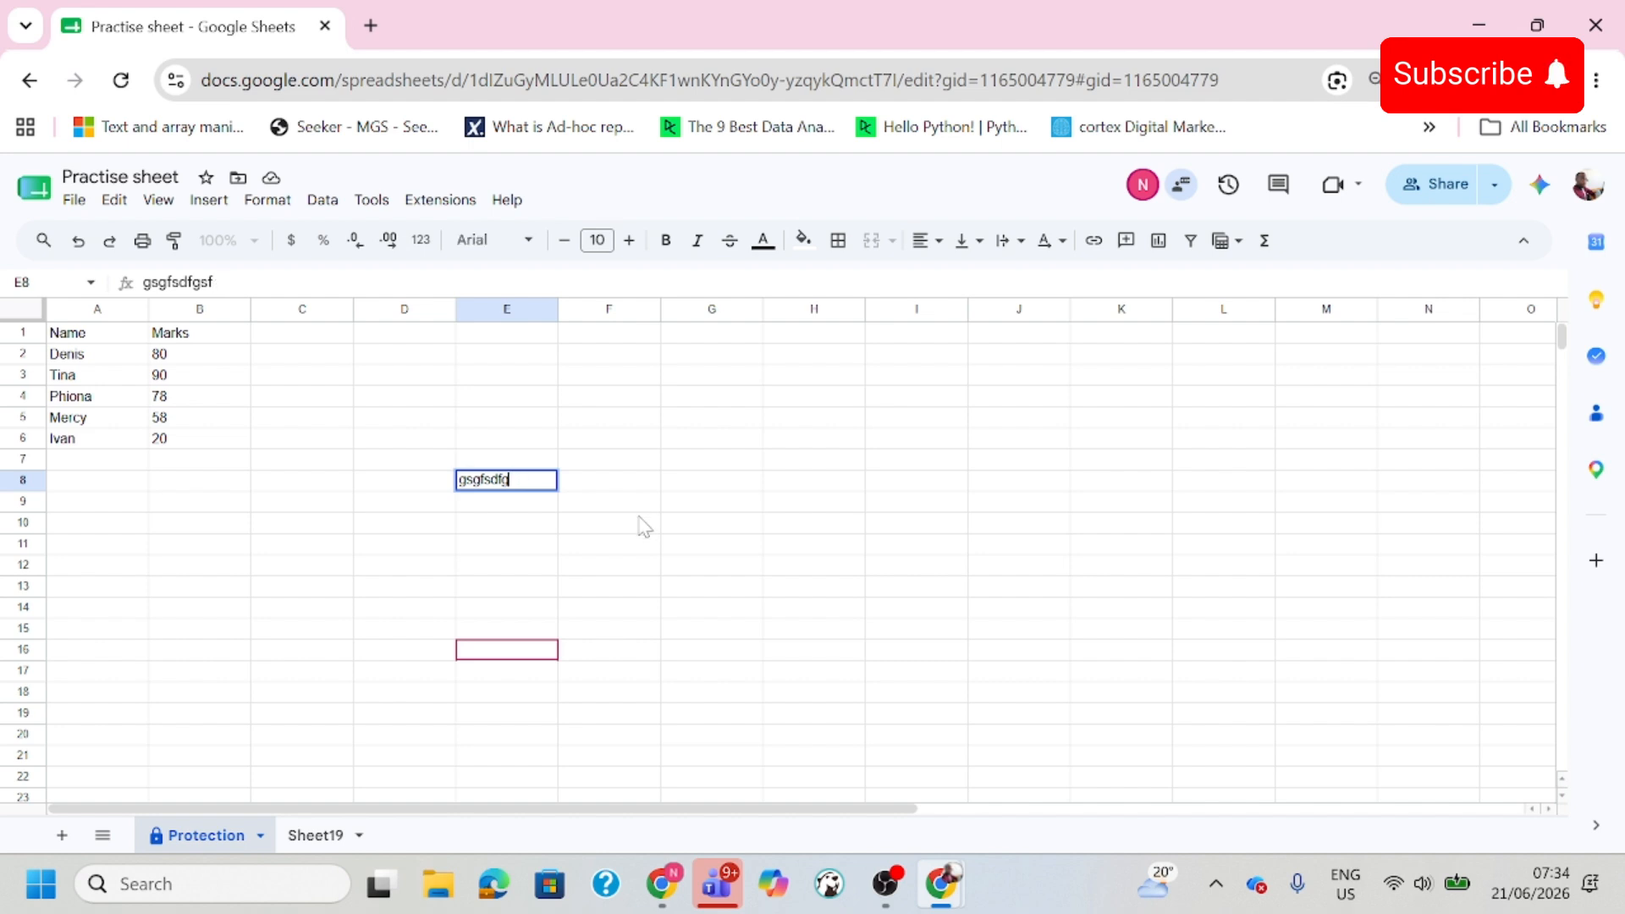
pyautogui.press('BackSpace')
pyautogui.press('BackSpace')
pyautogui.press('BackSpace')
pyautogui.press('BackSpace')
pyautogui.press('BackSpace')
pyautogui.press('BackSpace')
pyautogui.press('BackSpace')
pyautogui.press('BackSpace')
pyautogui.click(638, 527)
pyautogui.click(518, 587)
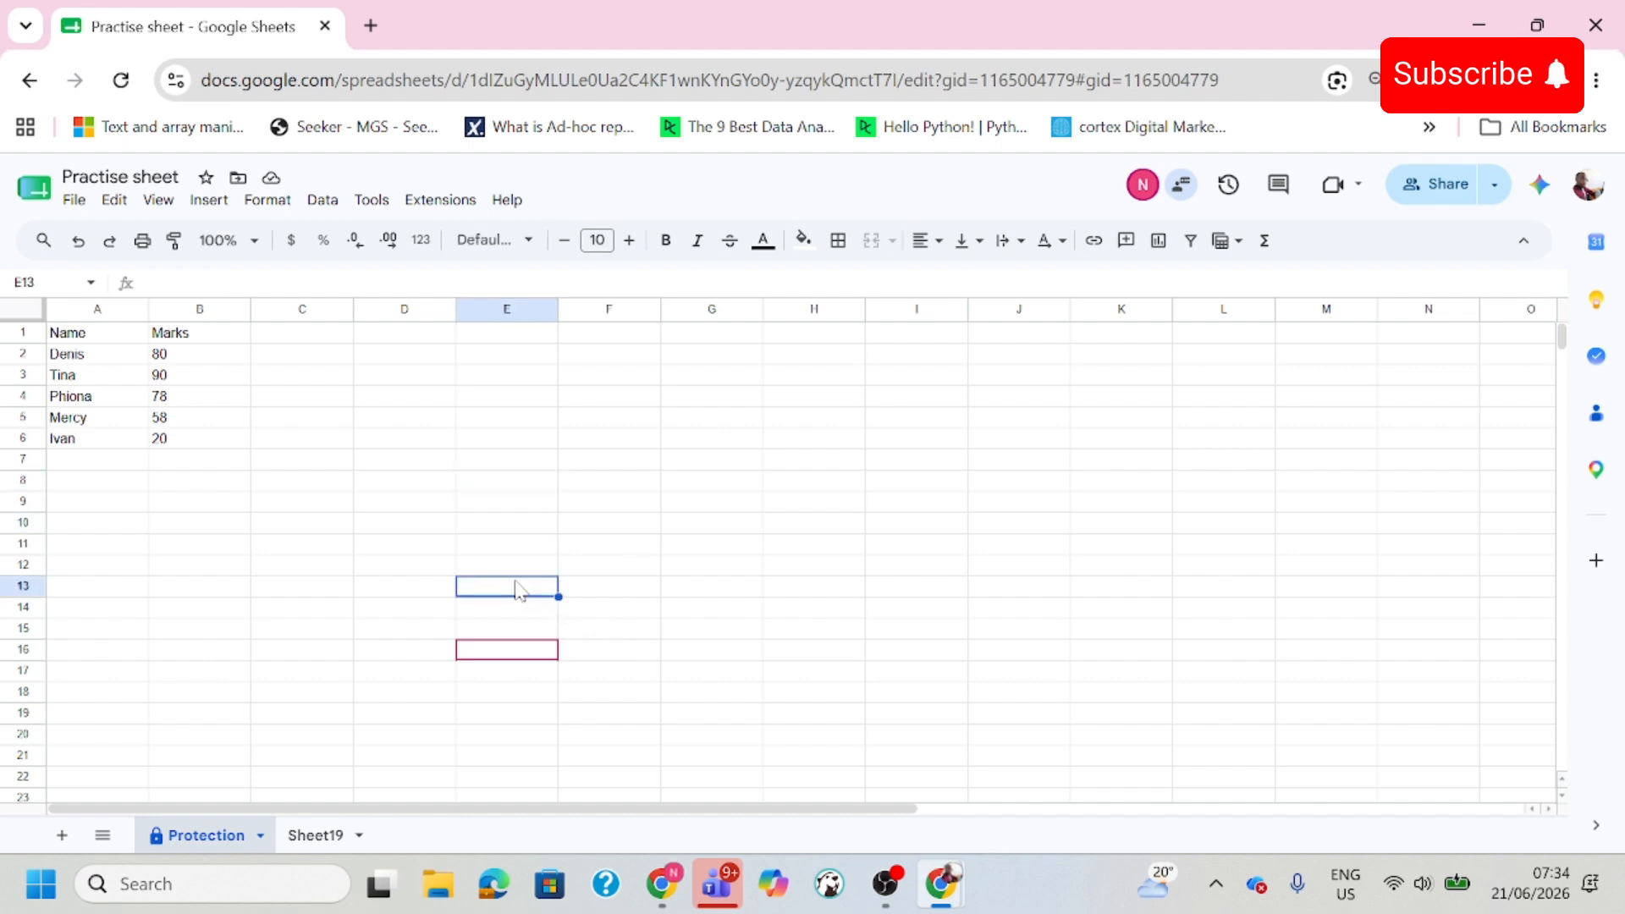
# Test the formatting commands as owner by applying a number format and bold to the empty cell E13.
pyautogui.click(320, 243)
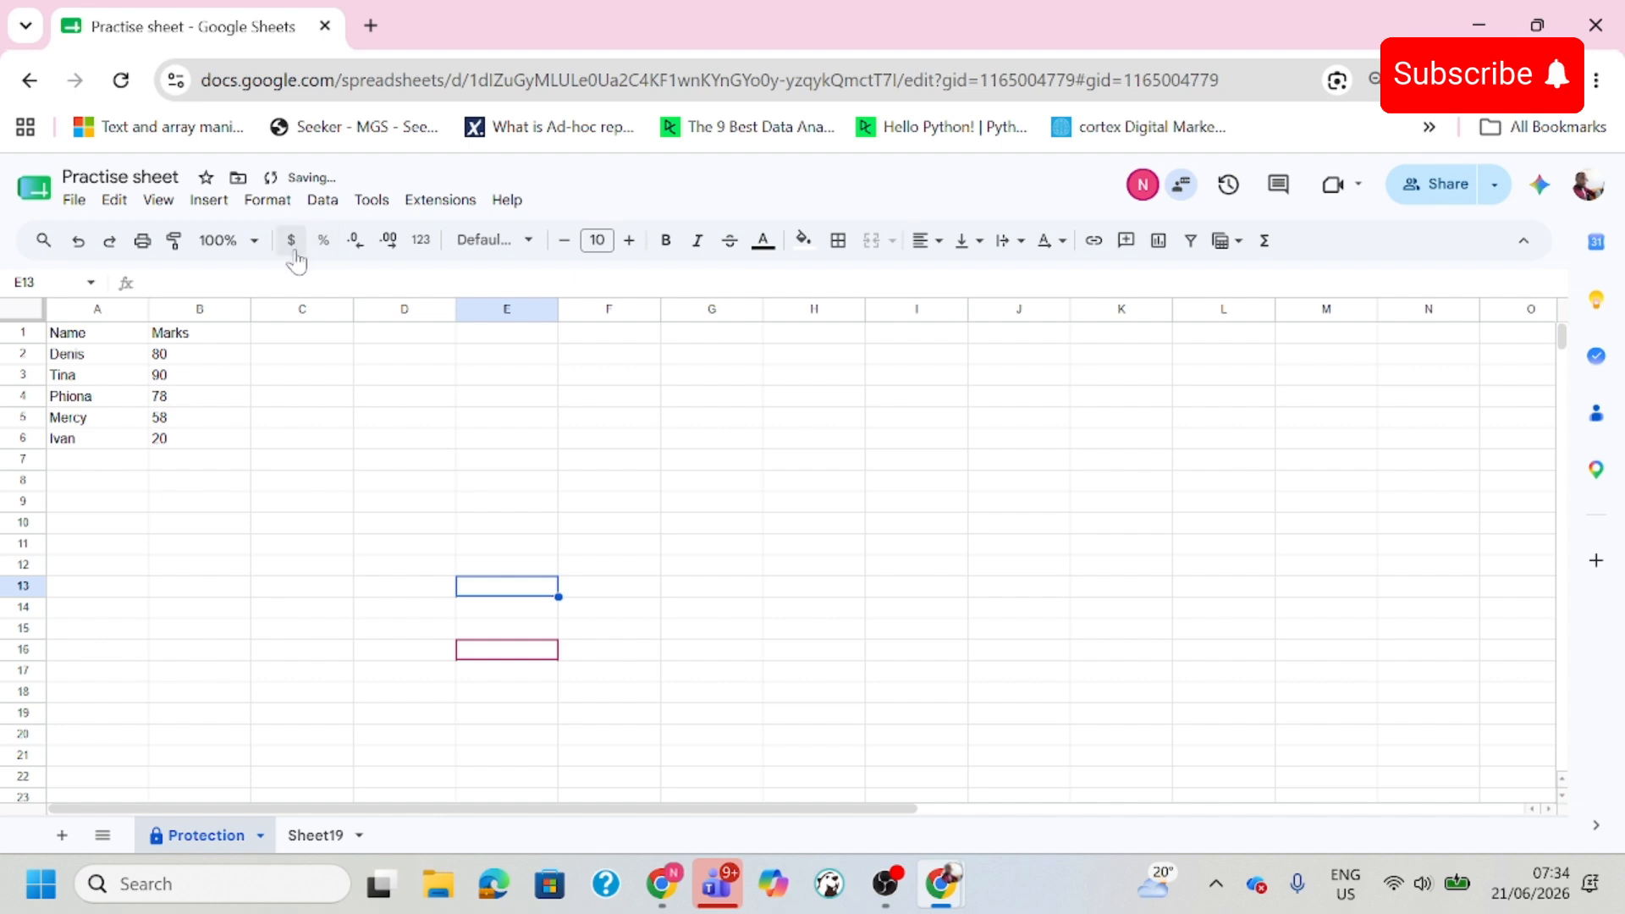
pyautogui.click(667, 241)
pyautogui.click(598, 483)
pyautogui.click(730, 542)
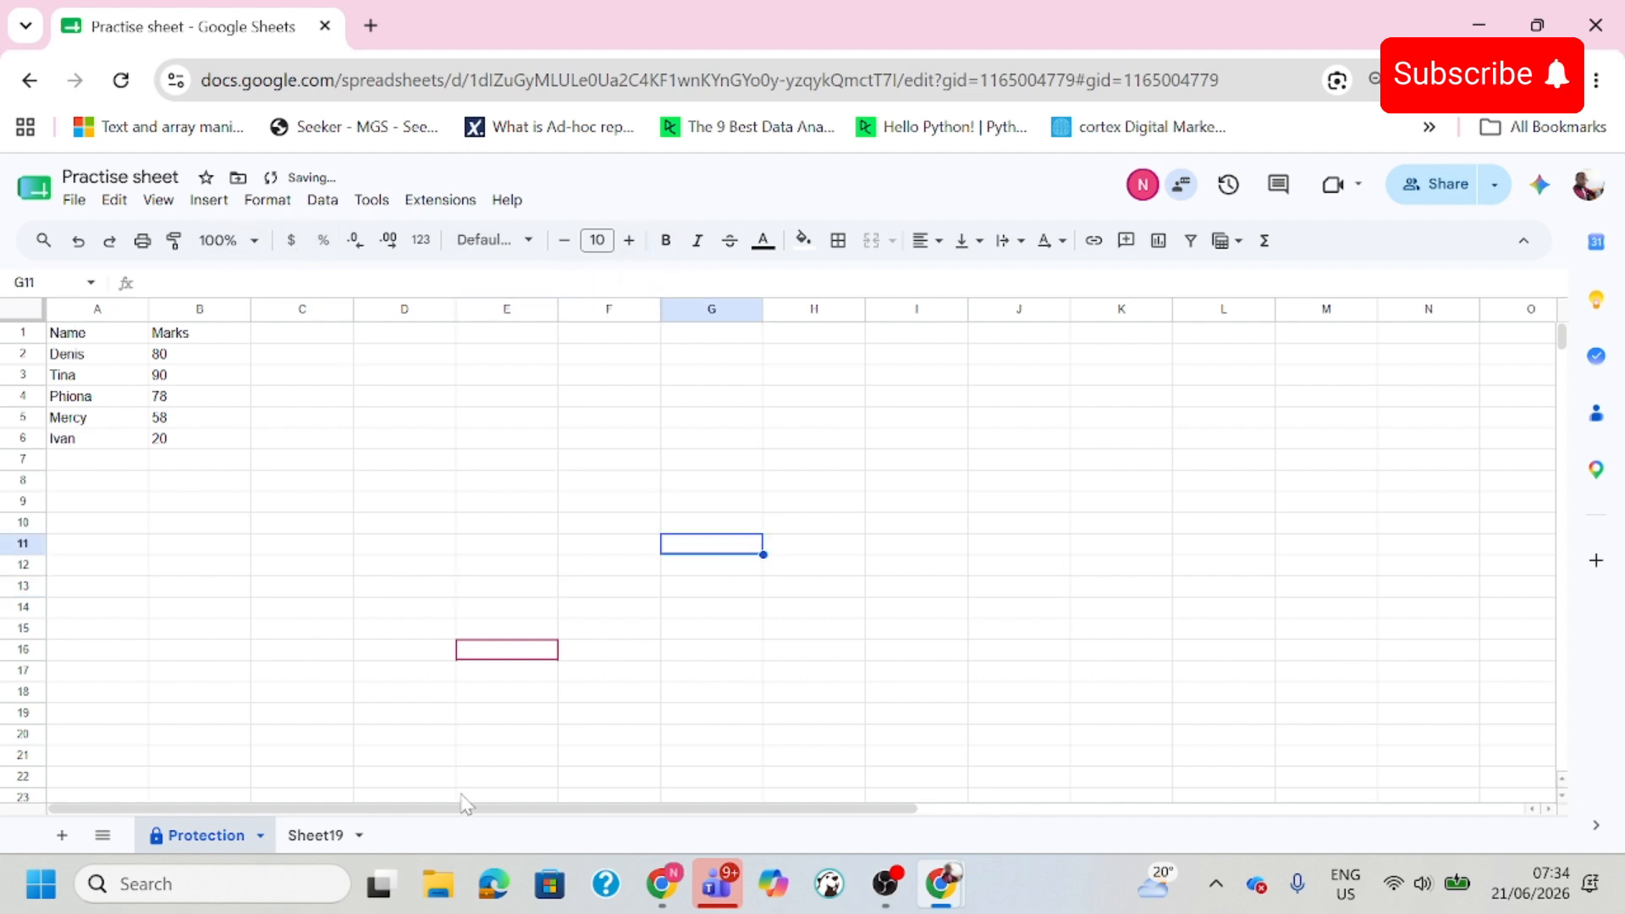
# Switch to the other editor's window and check on the Protection sheet whether cells and formatting commands can be edited.
pyautogui.hotkey('alt', 'Tab')
pyautogui.click(844, 610)
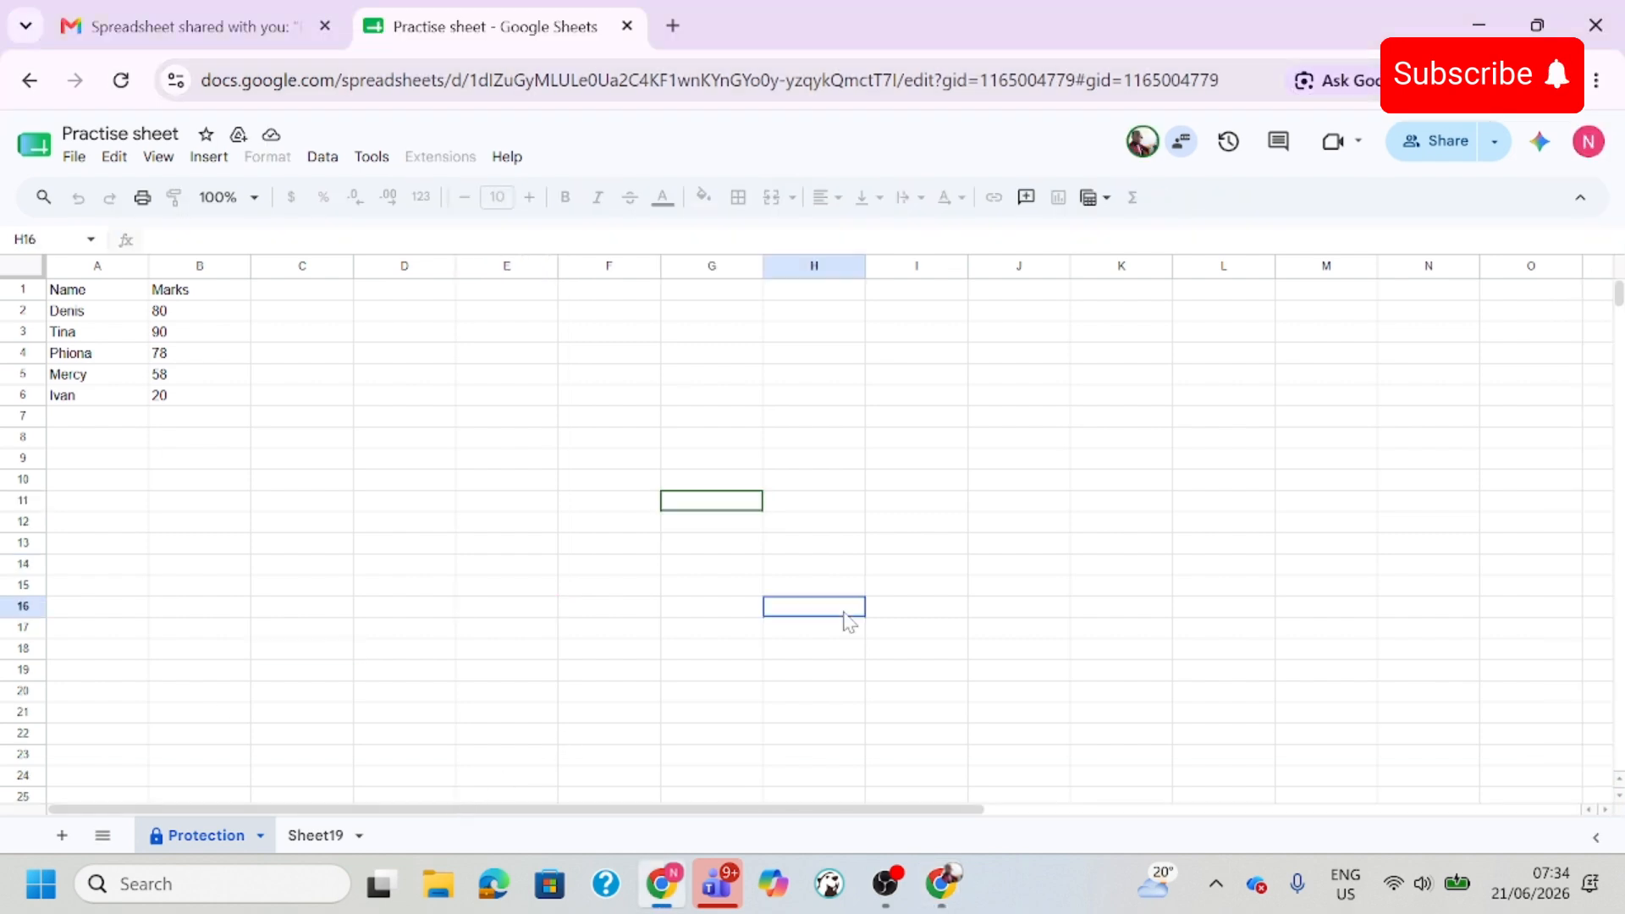
pyautogui.click(159, 590)
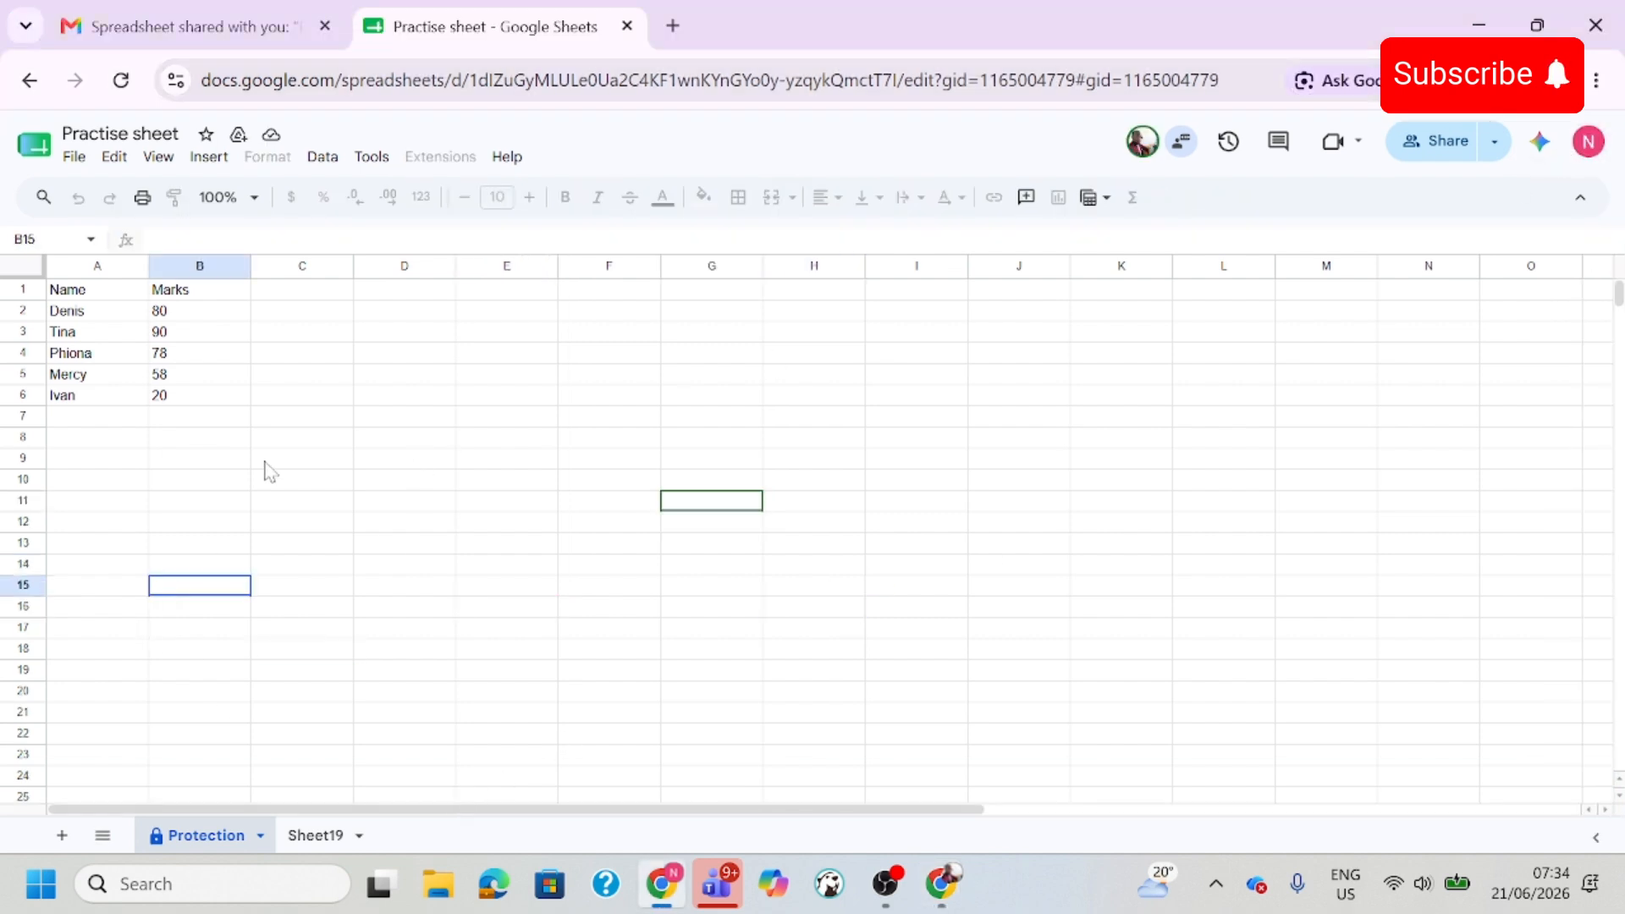
pyautogui.click(257, 483)
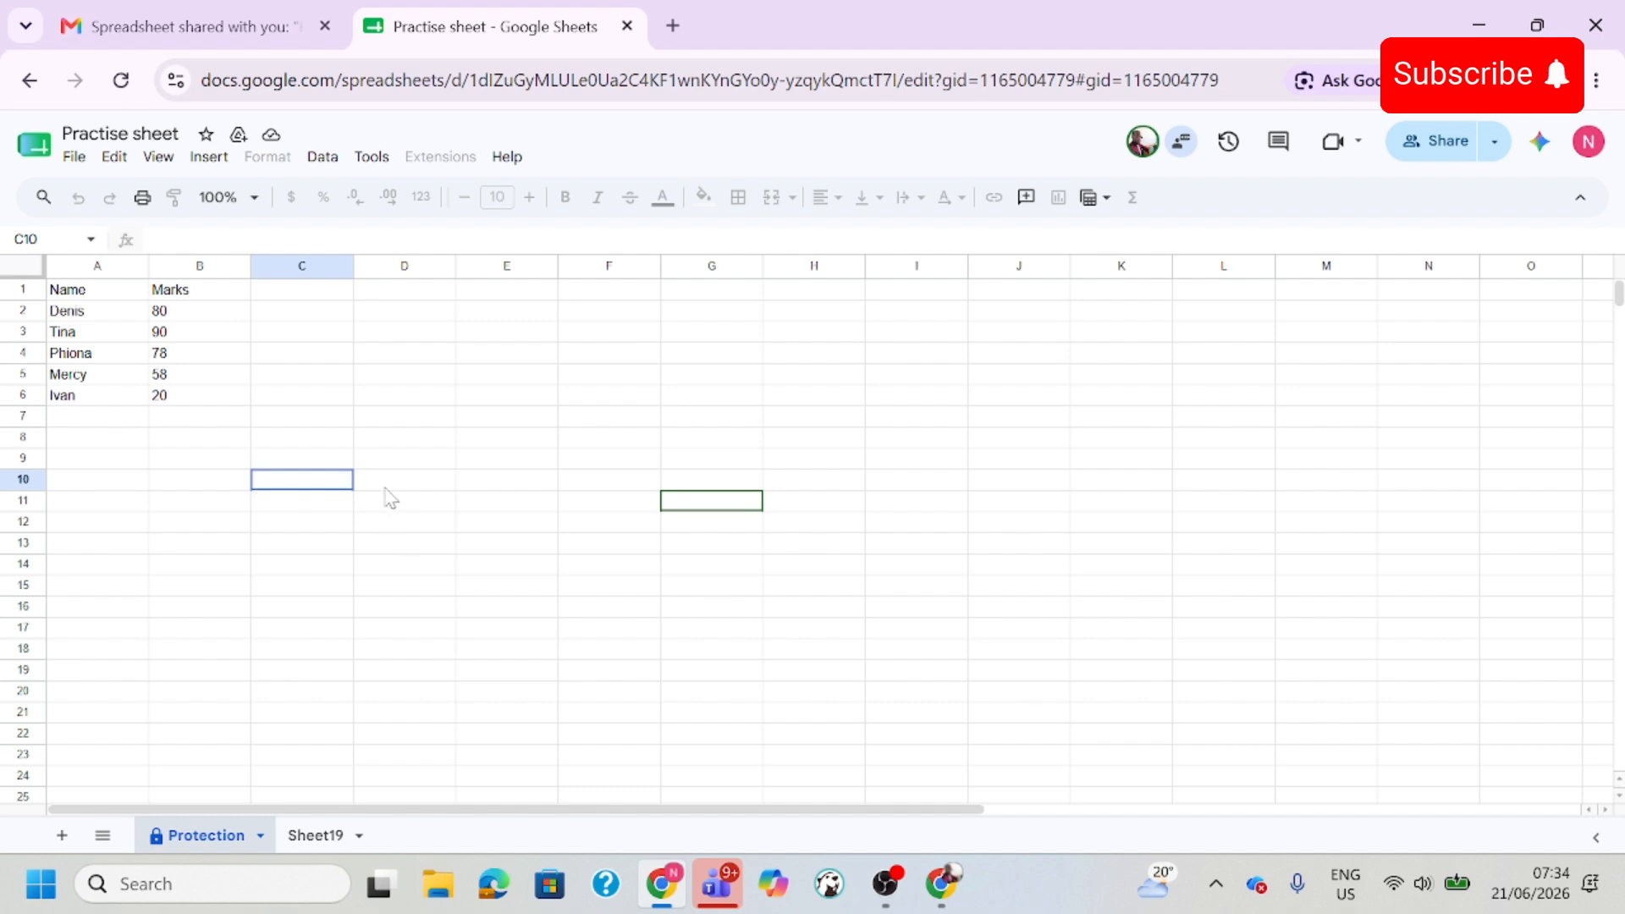
pyautogui.click(401, 447)
pyautogui.click(437, 465)
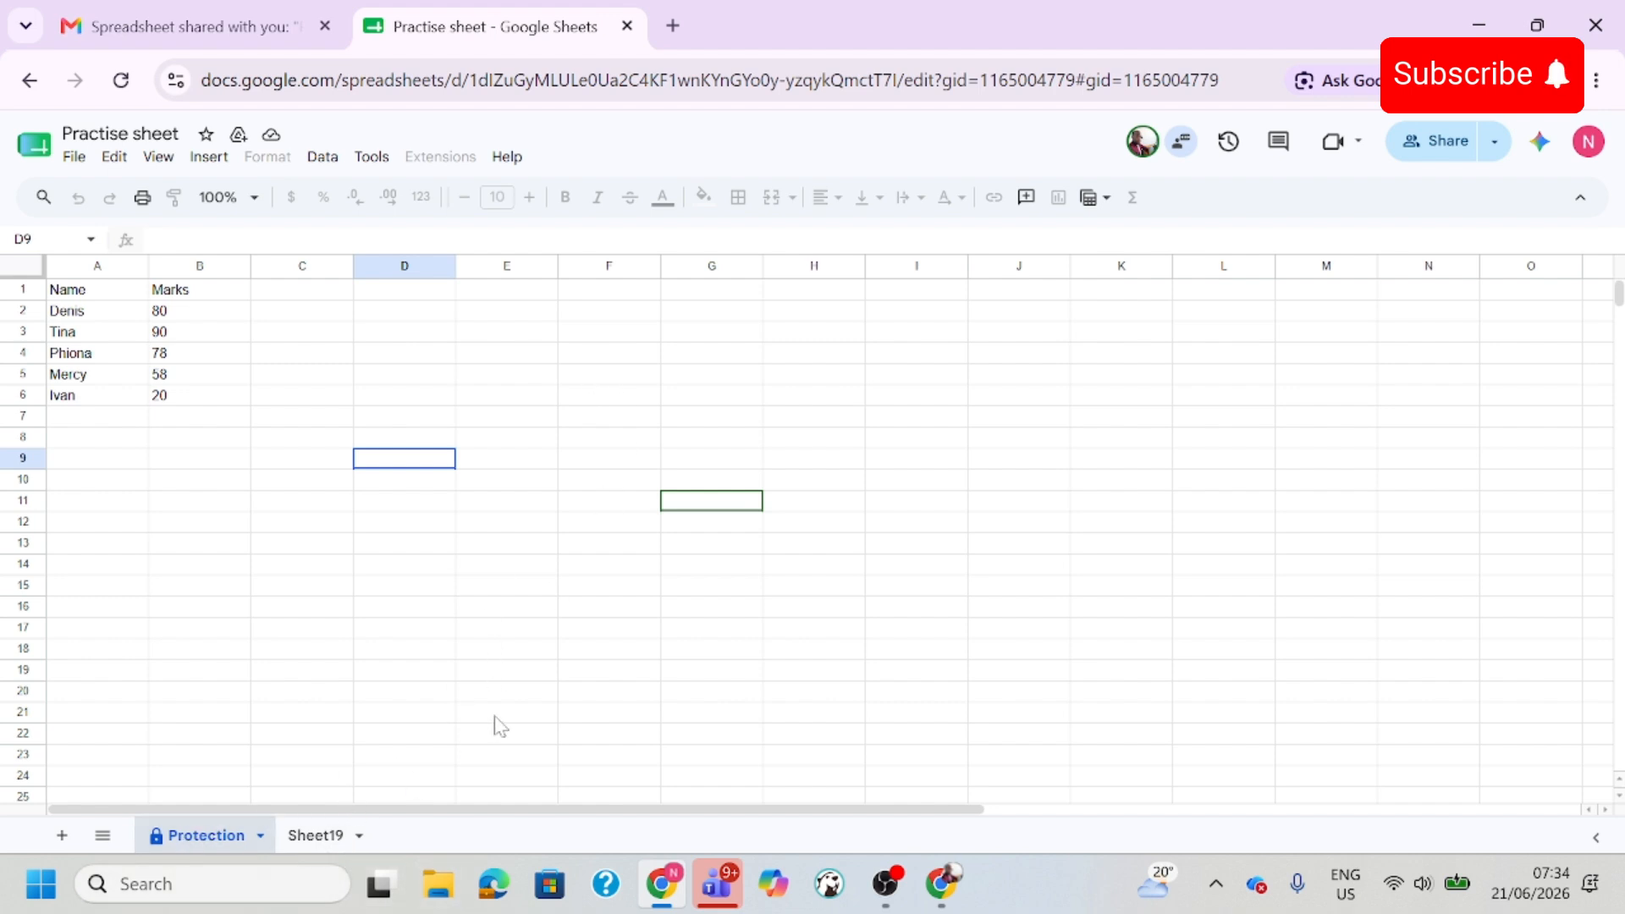
# Switch back to the owner's window and open the existing protection of the Protection sheet for editing.
pyautogui.hotkey('alt', 'Tab')
pyautogui.click(609, 671)
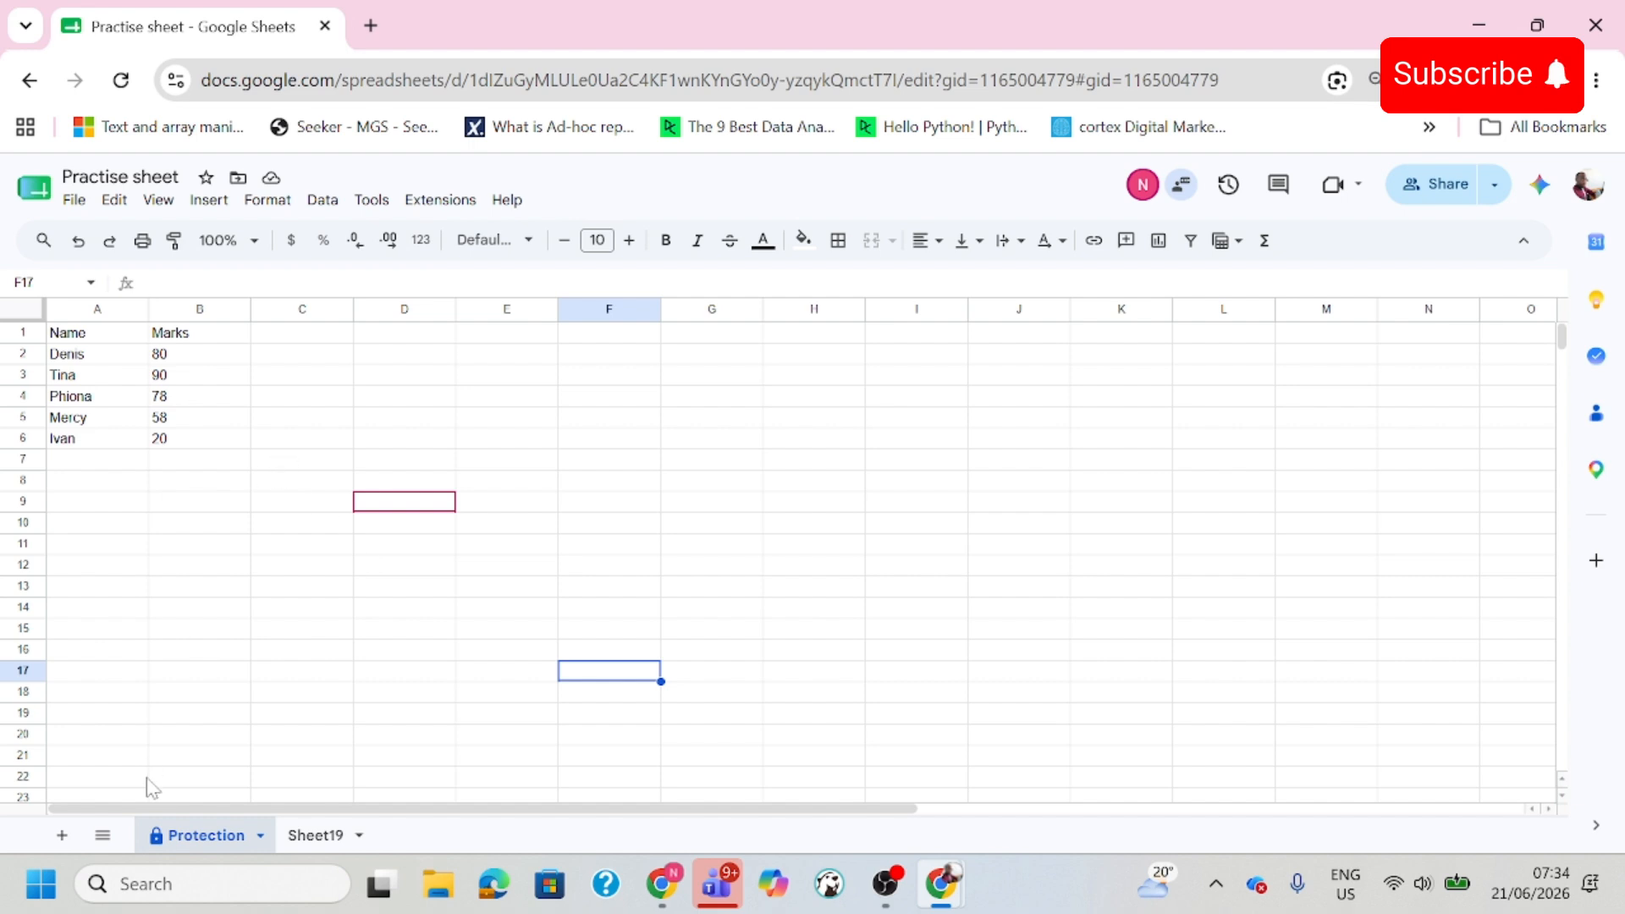
pyautogui.rightClick(202, 834)
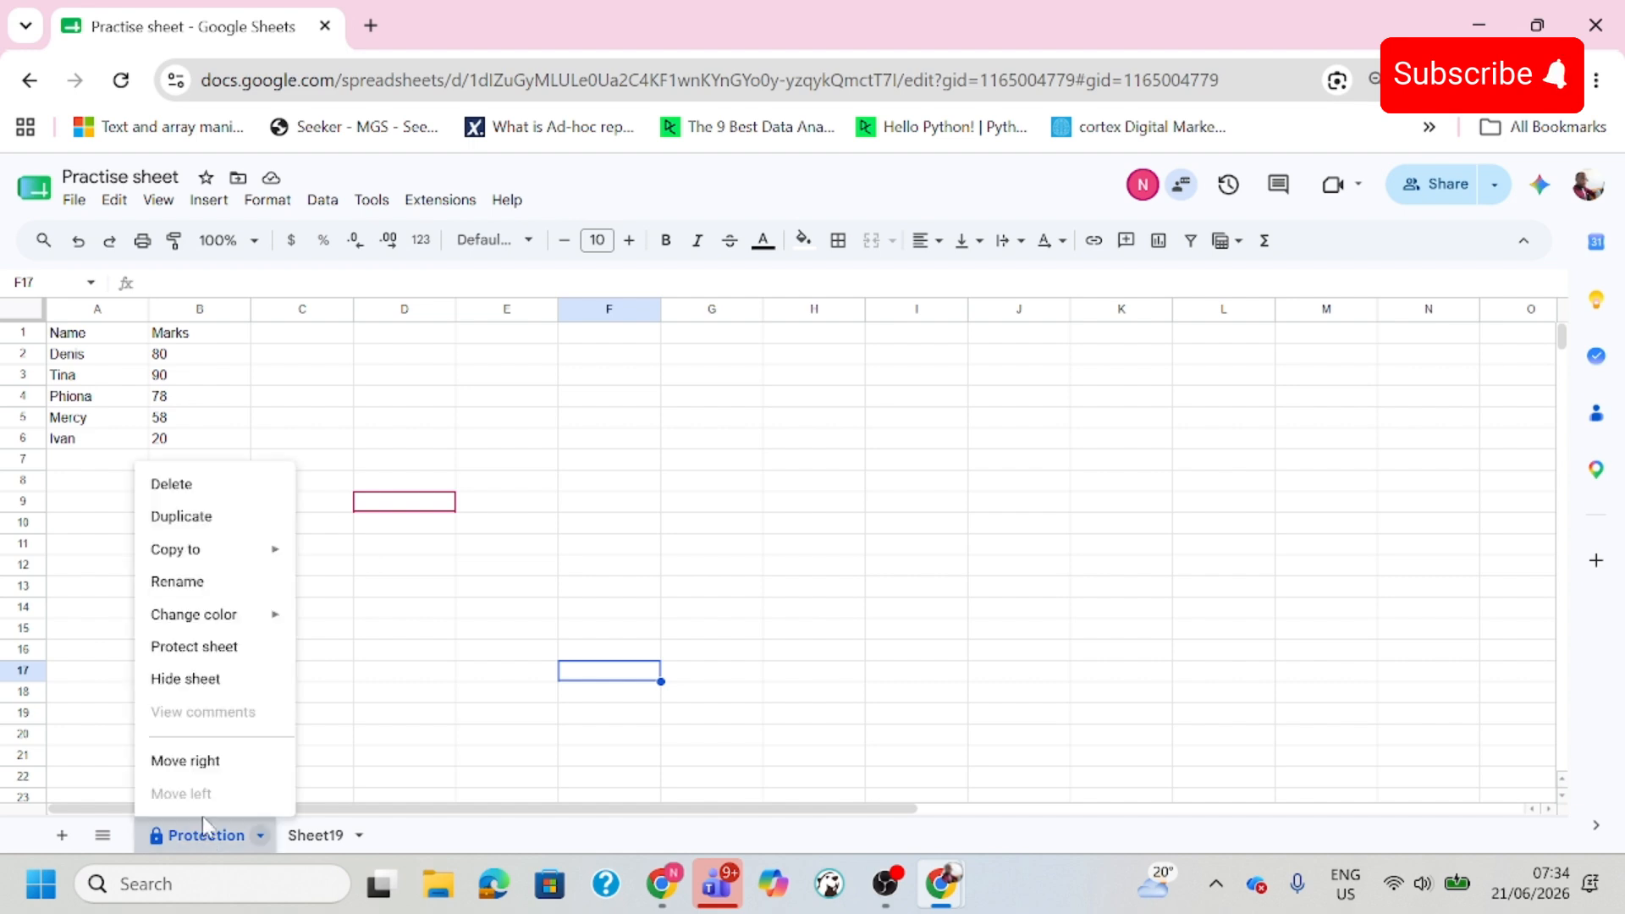
pyautogui.click(197, 648)
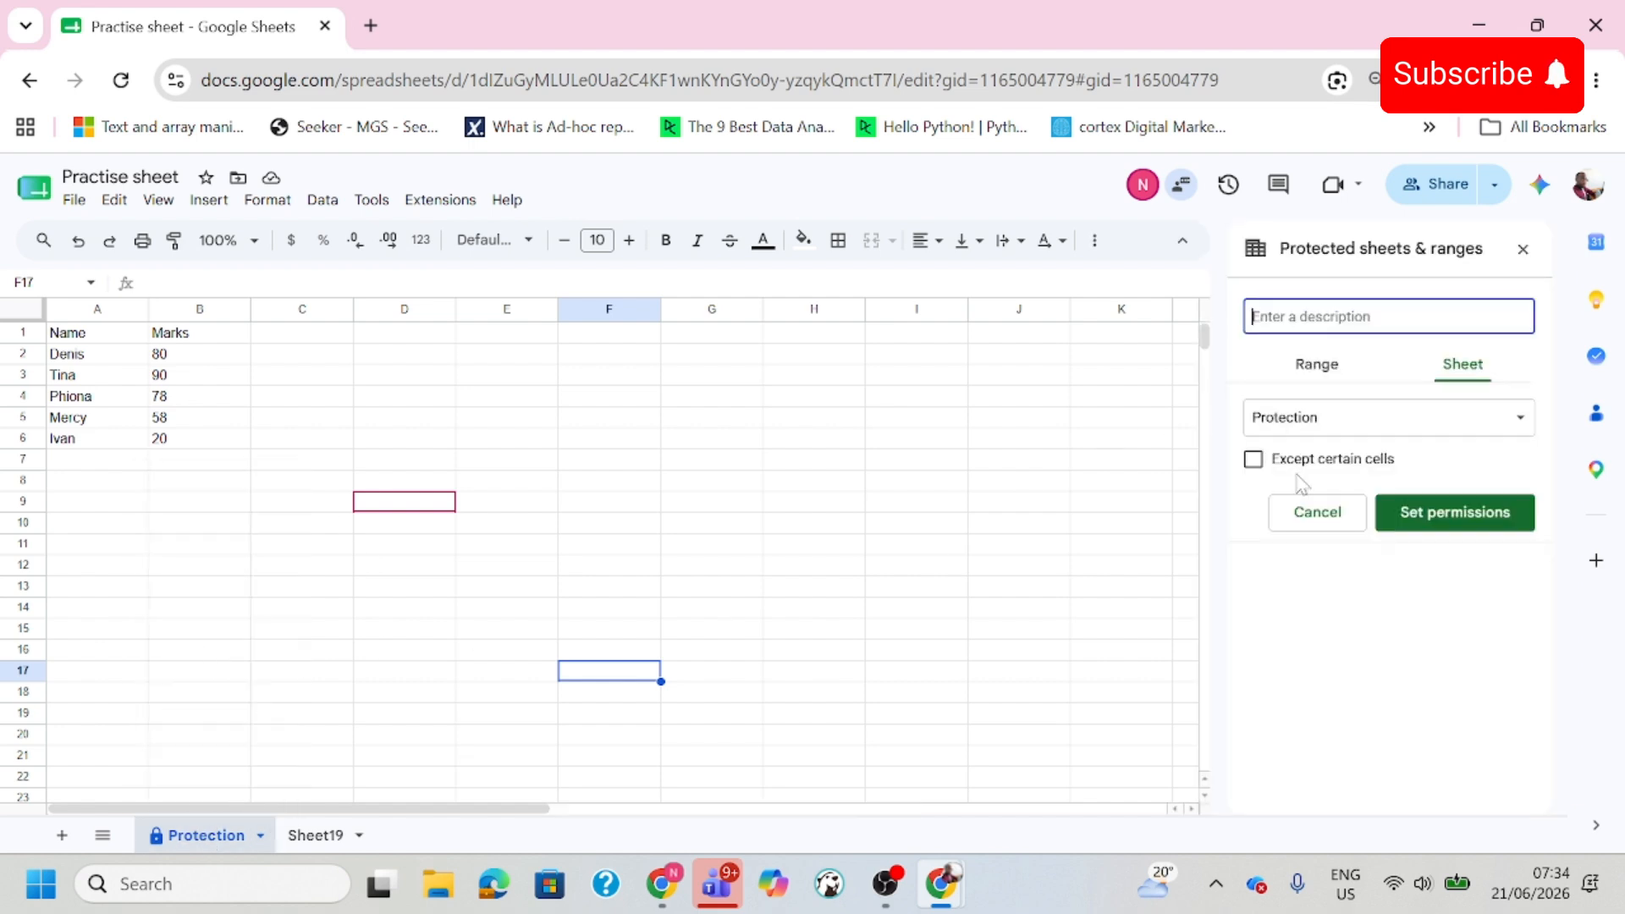
pyautogui.click(1436, 523)
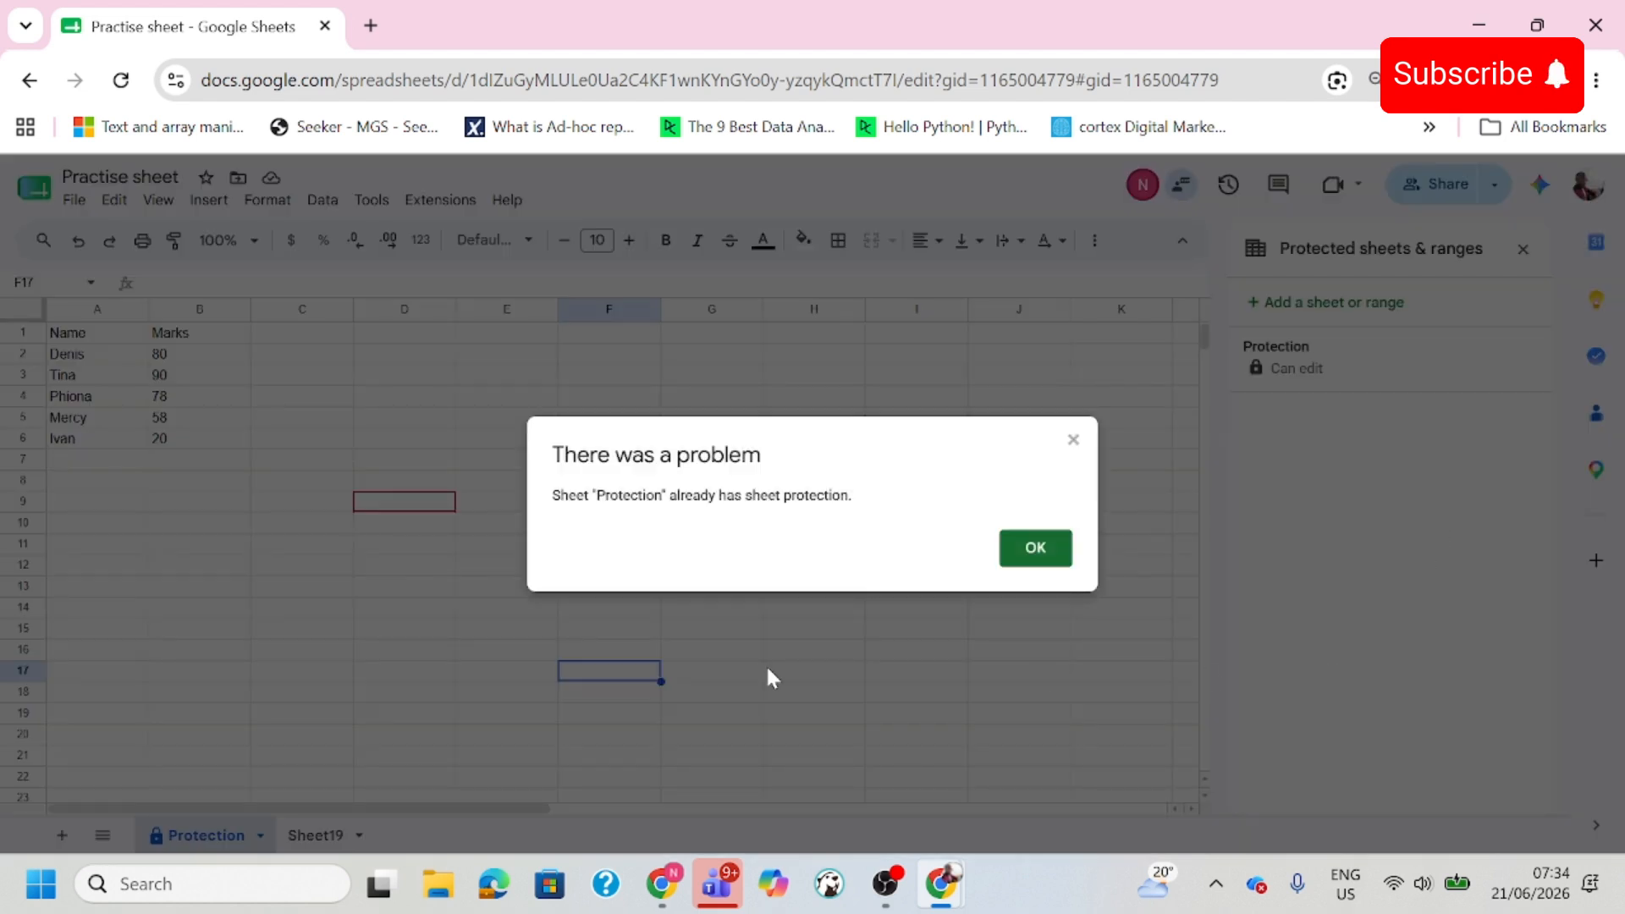
pyautogui.click(1043, 554)
pyautogui.click(1378, 374)
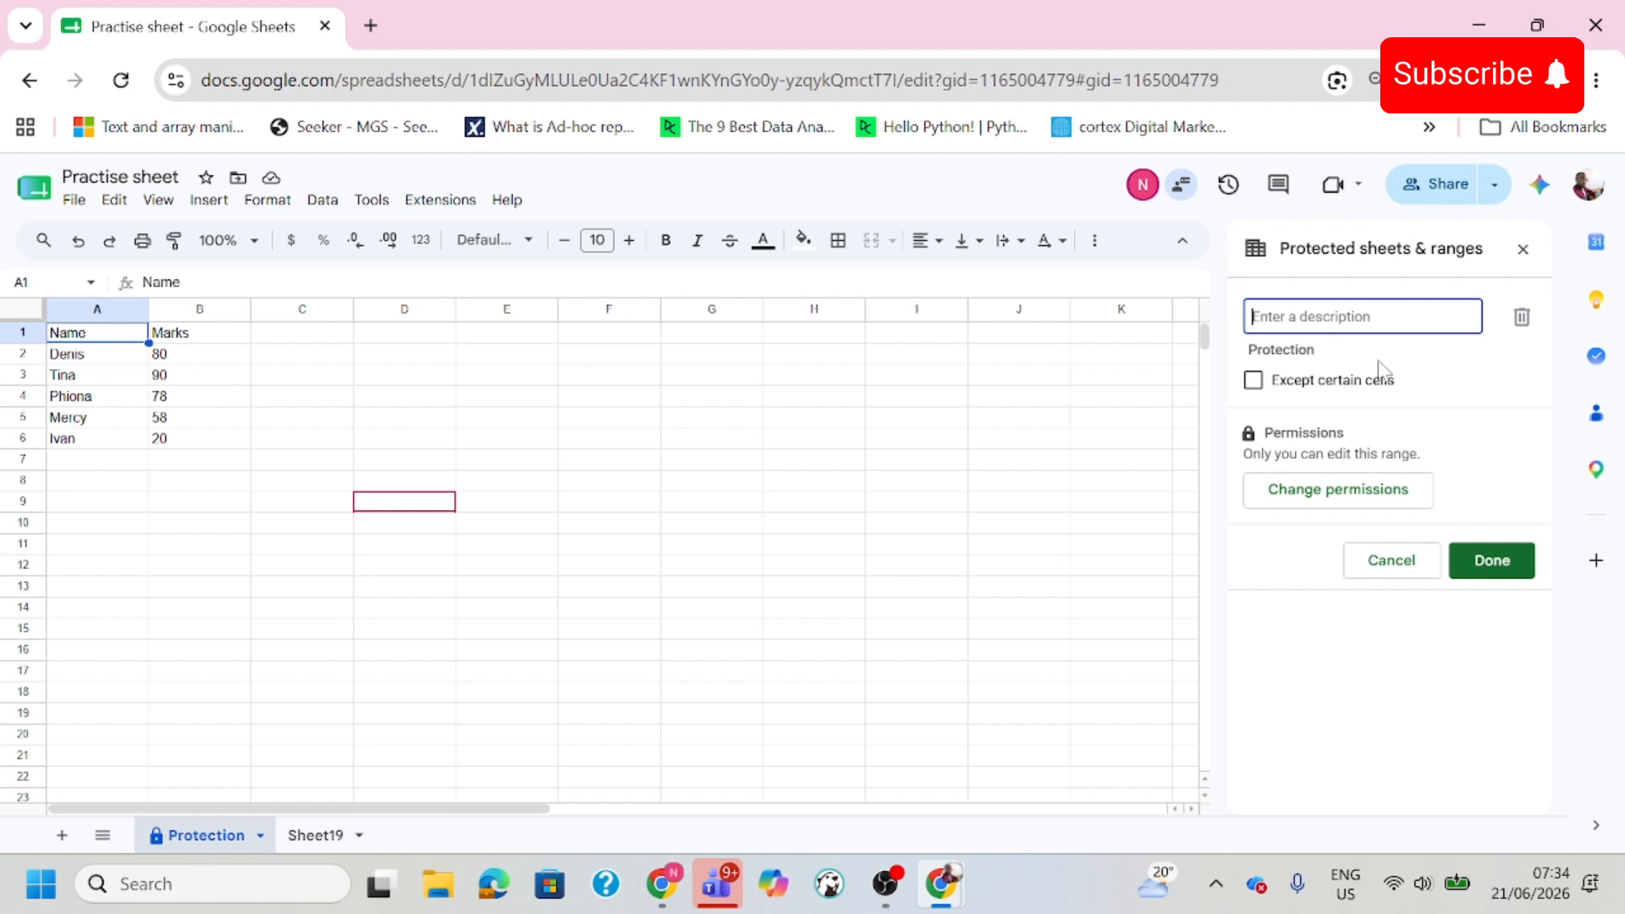
# Change the Protection sheet's editing restriction from only the owner to Custom, allow the other editor as well, and save the protection.
pyautogui.click(1338, 500)
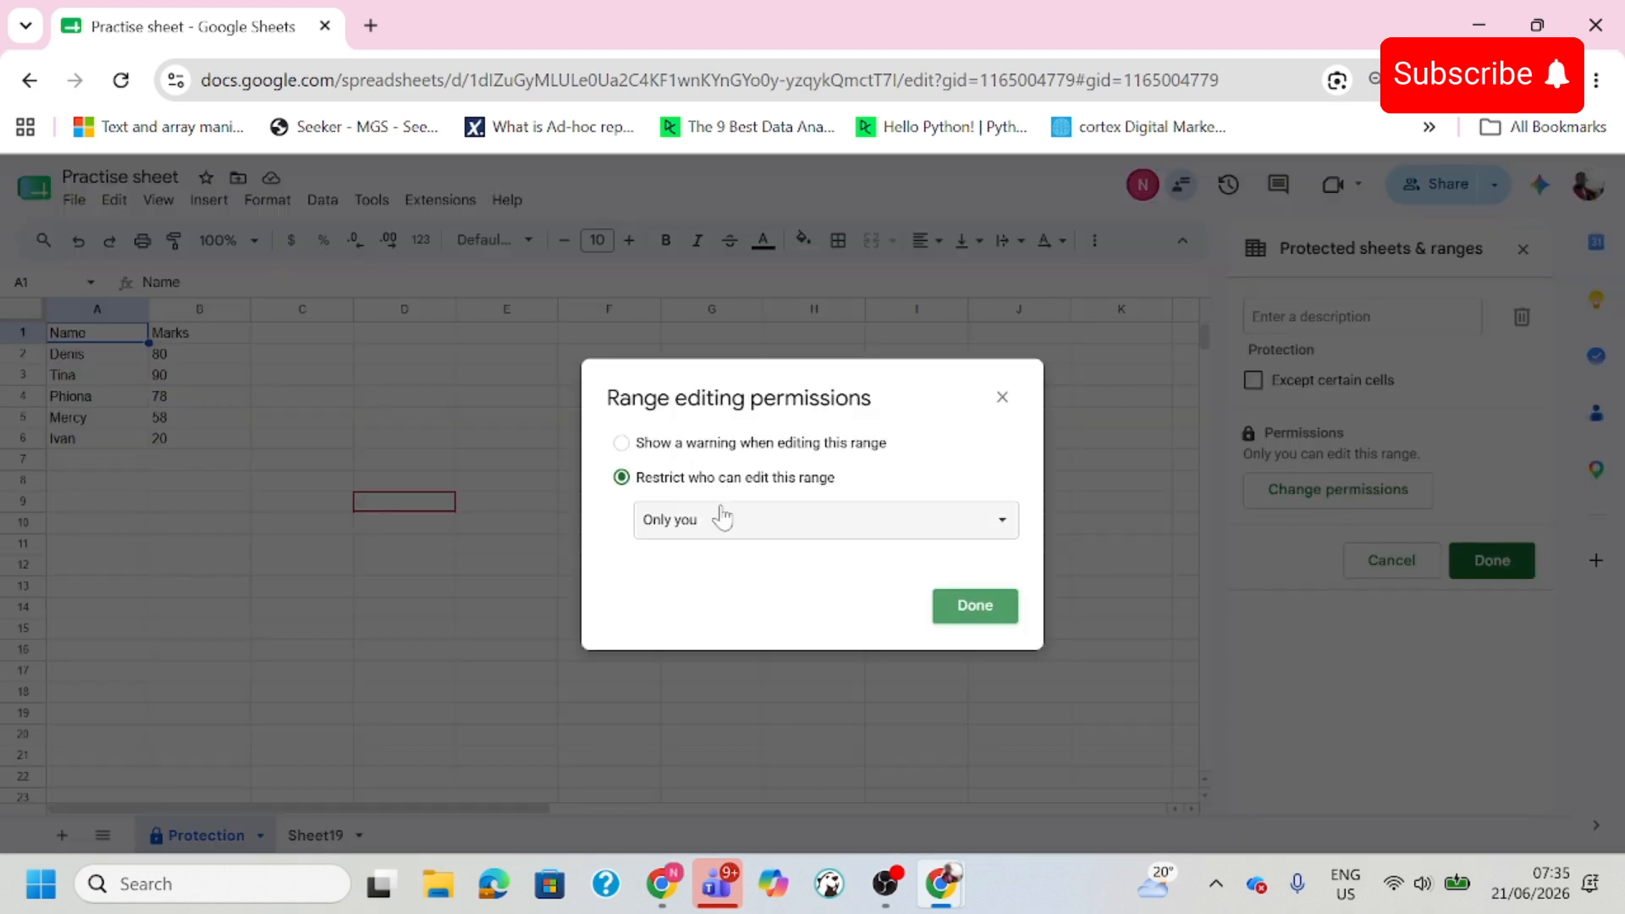
pyautogui.click(804, 528)
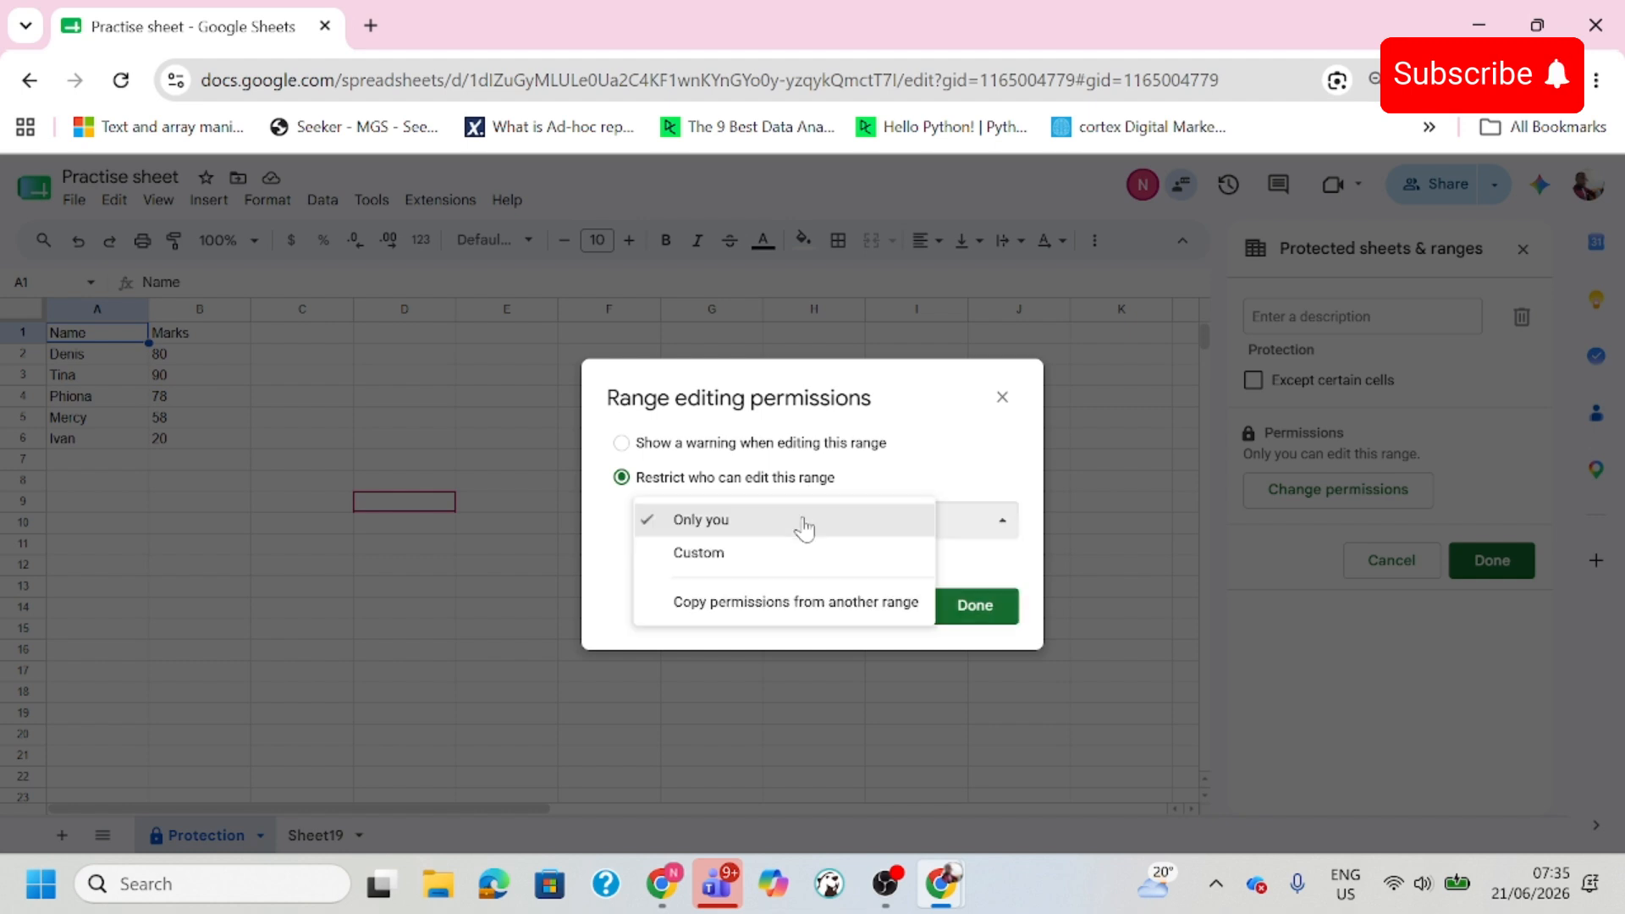
pyautogui.click(719, 559)
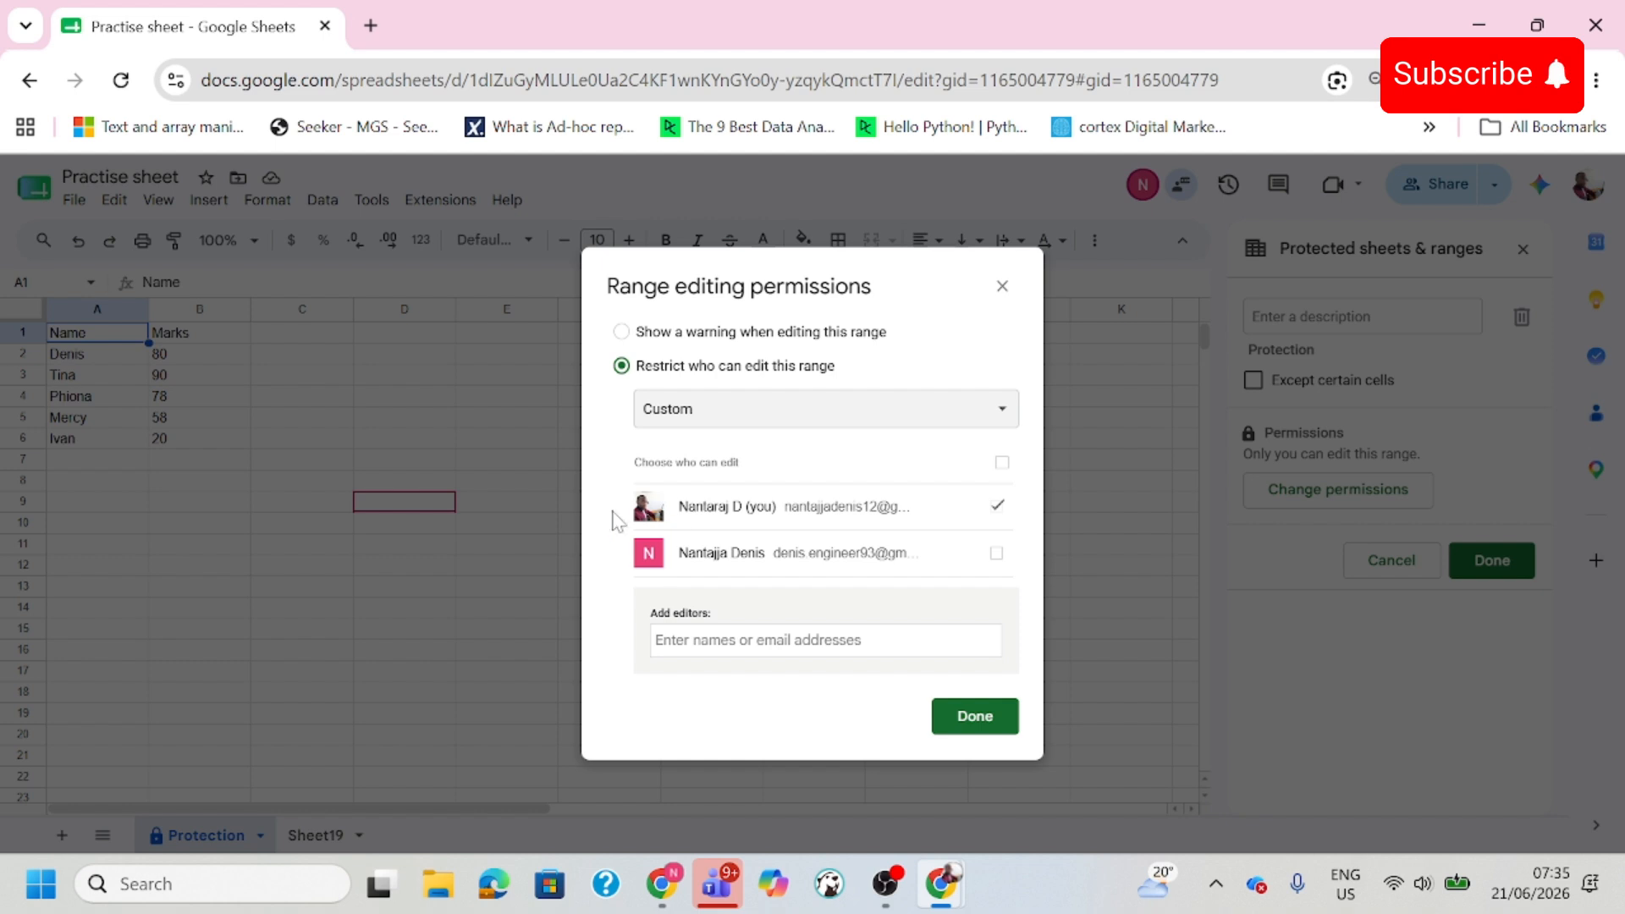
pyautogui.click(996, 554)
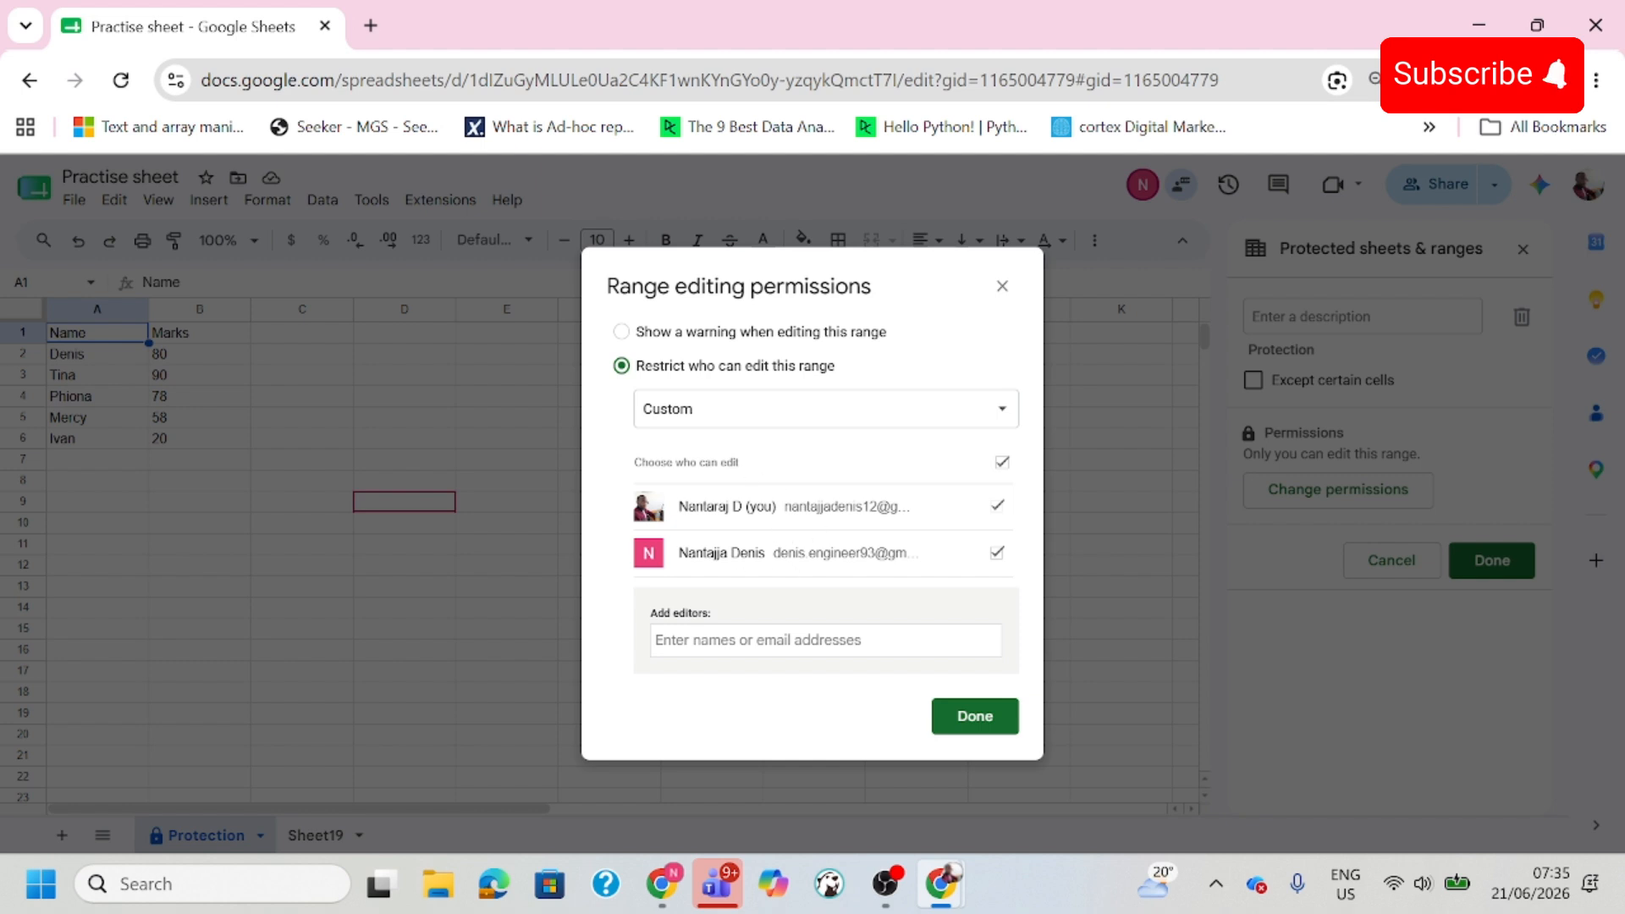
pyautogui.click(973, 718)
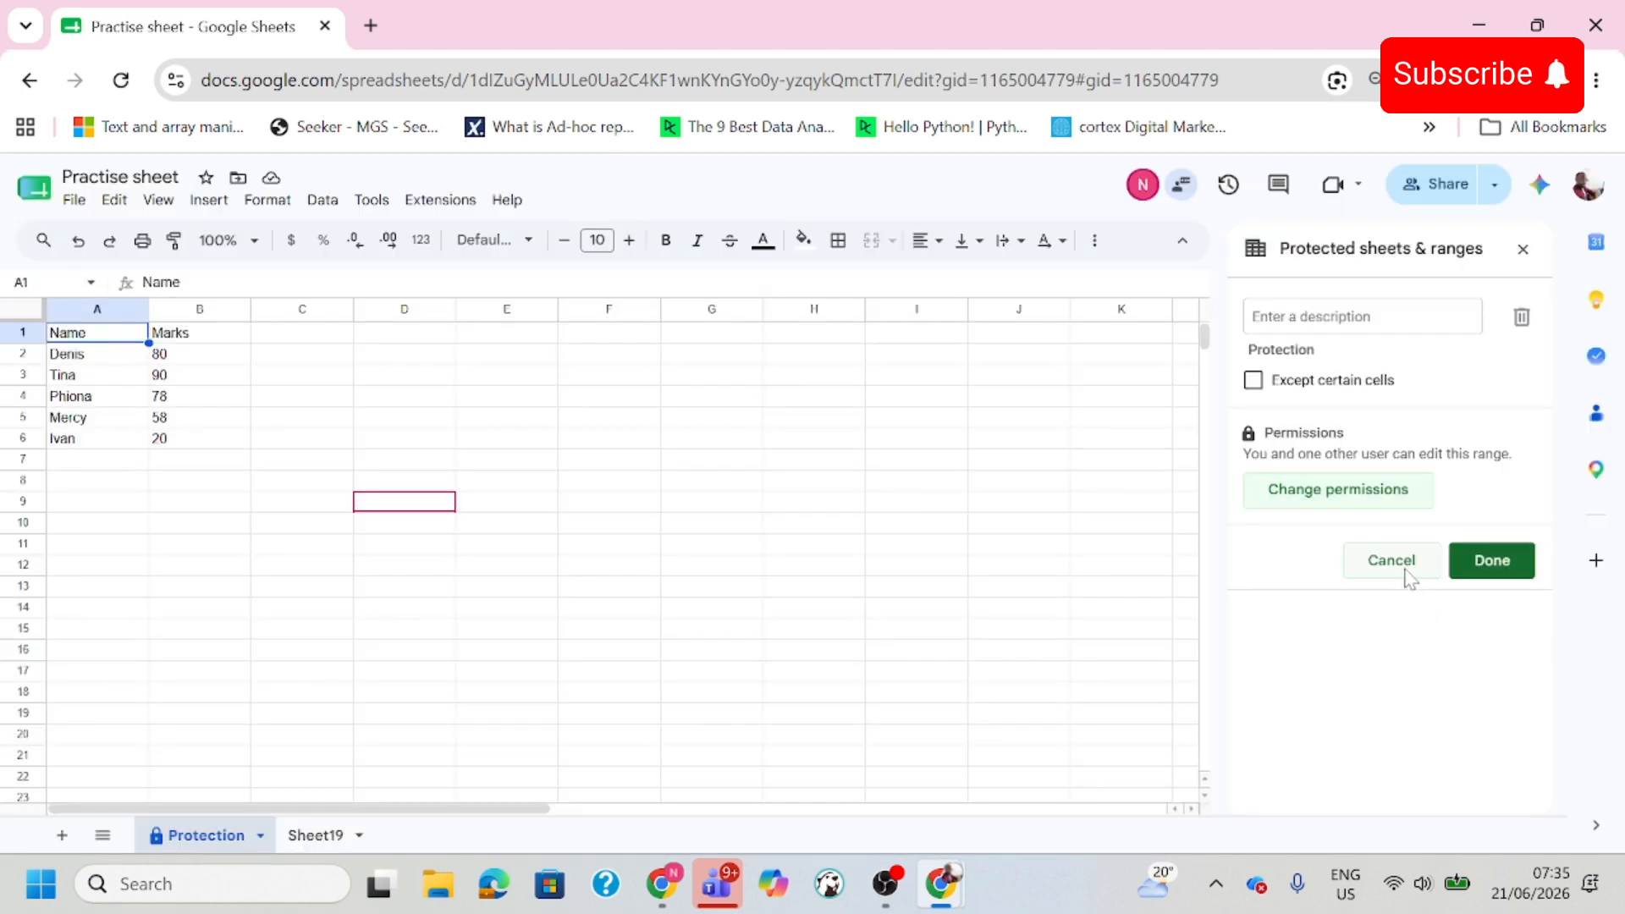
pyautogui.click(1491, 562)
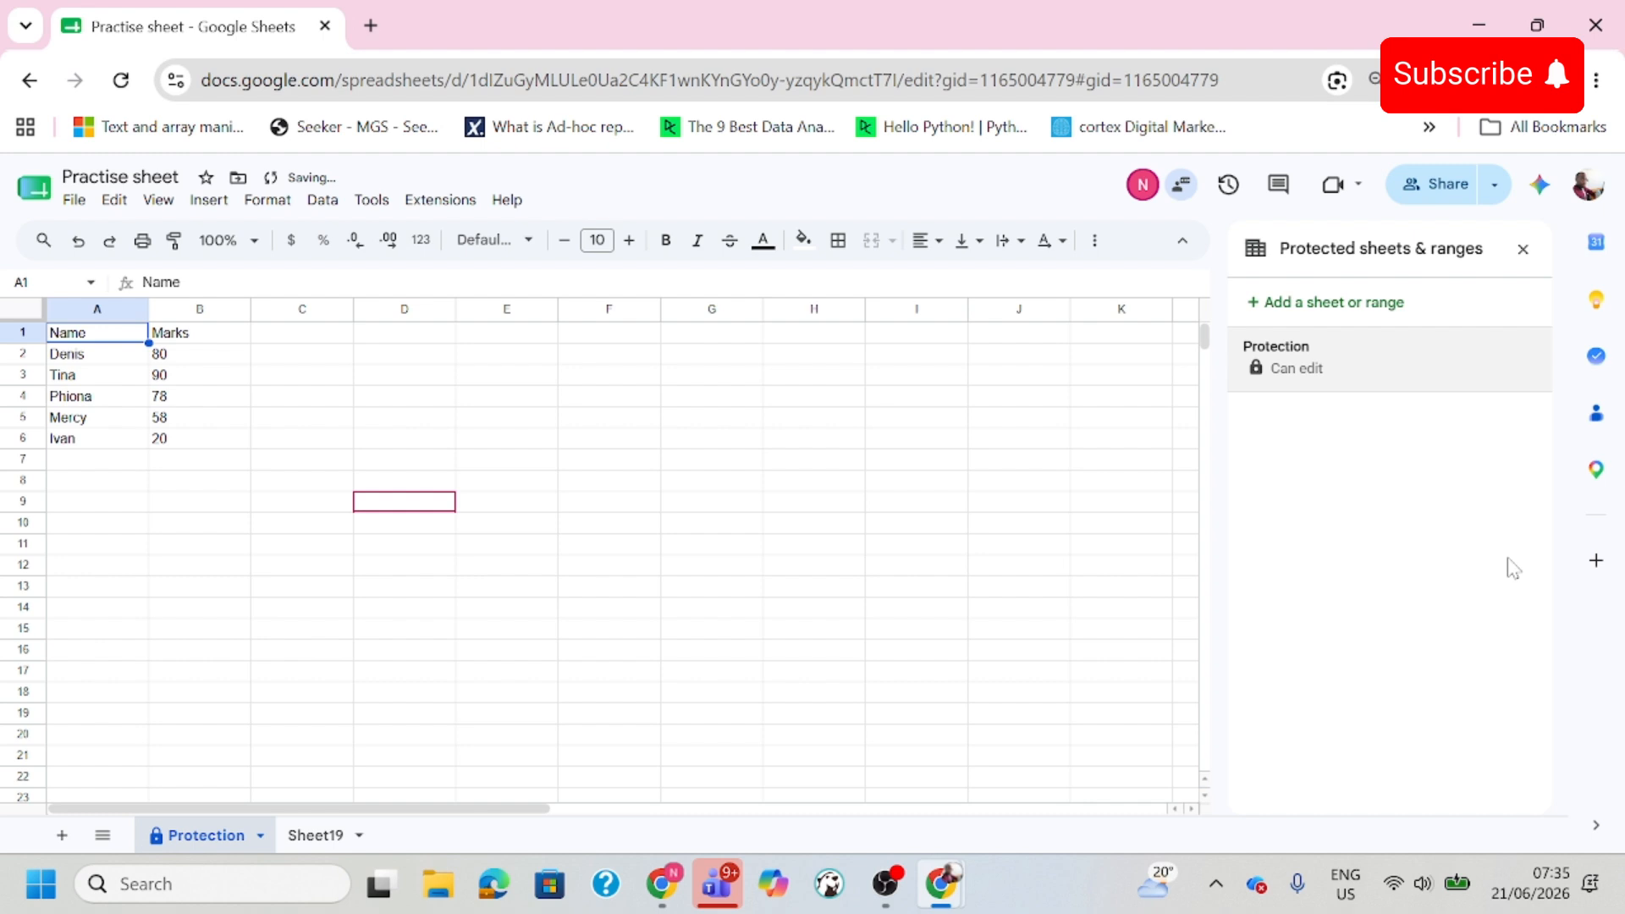
# Switch to the other editor's window and test editing the Protection sheet by entering sample text such as wet, rw and wtr in scattered empty cells.
pyautogui.click(889, 593)
pyautogui.hotkey('alt', 'Tab')
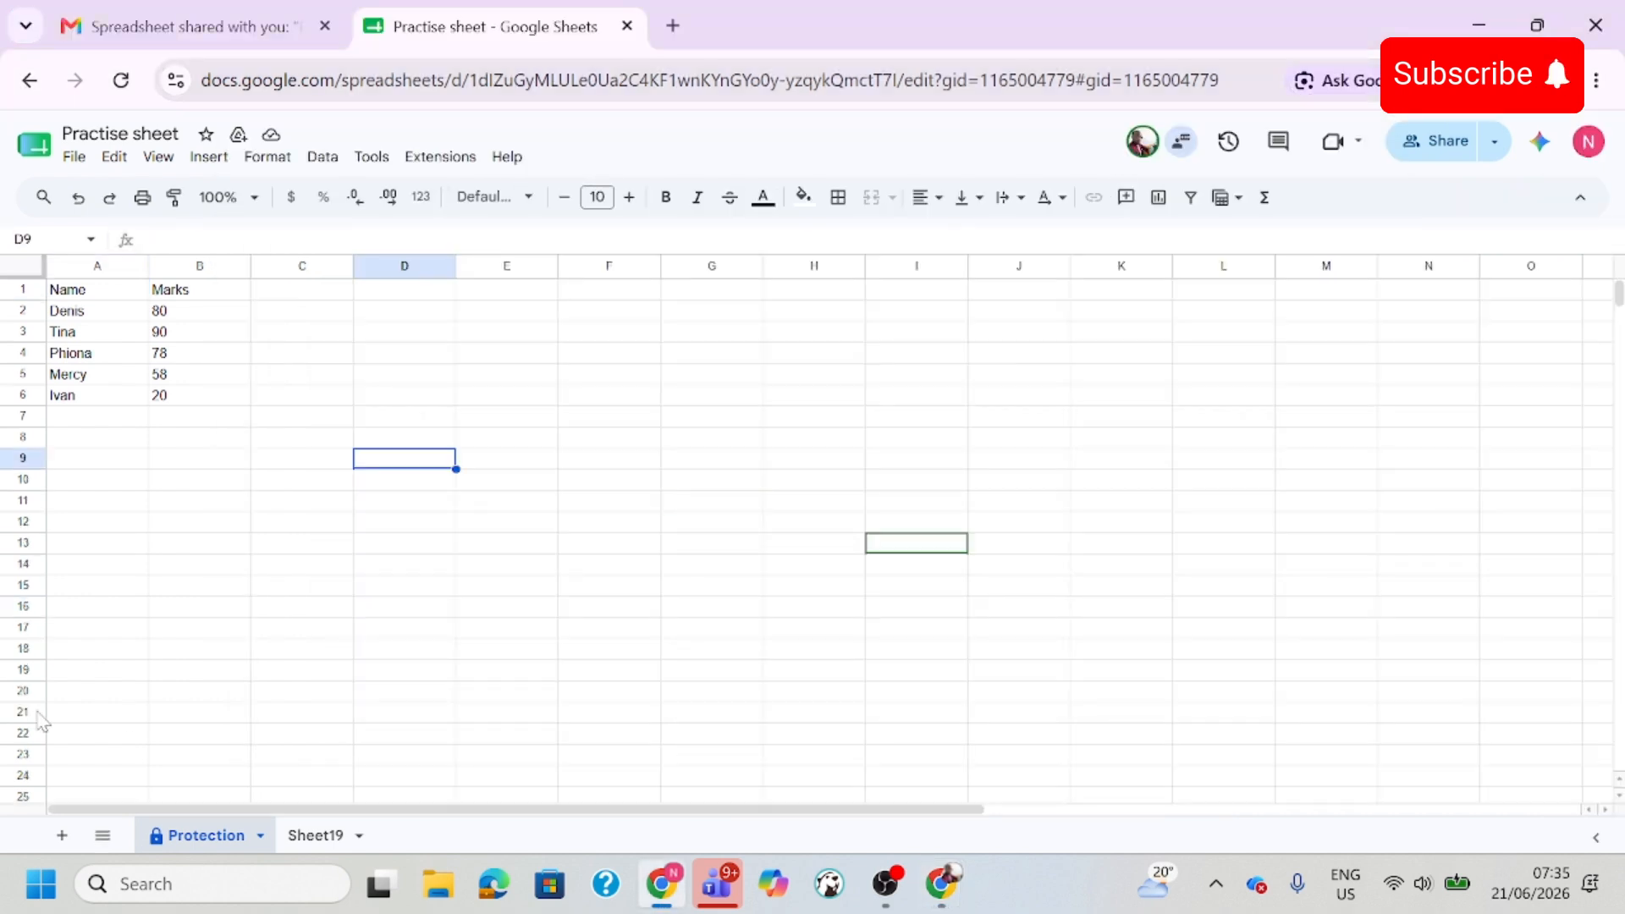
pyautogui.click(38, 712)
pyautogui.click(554, 552)
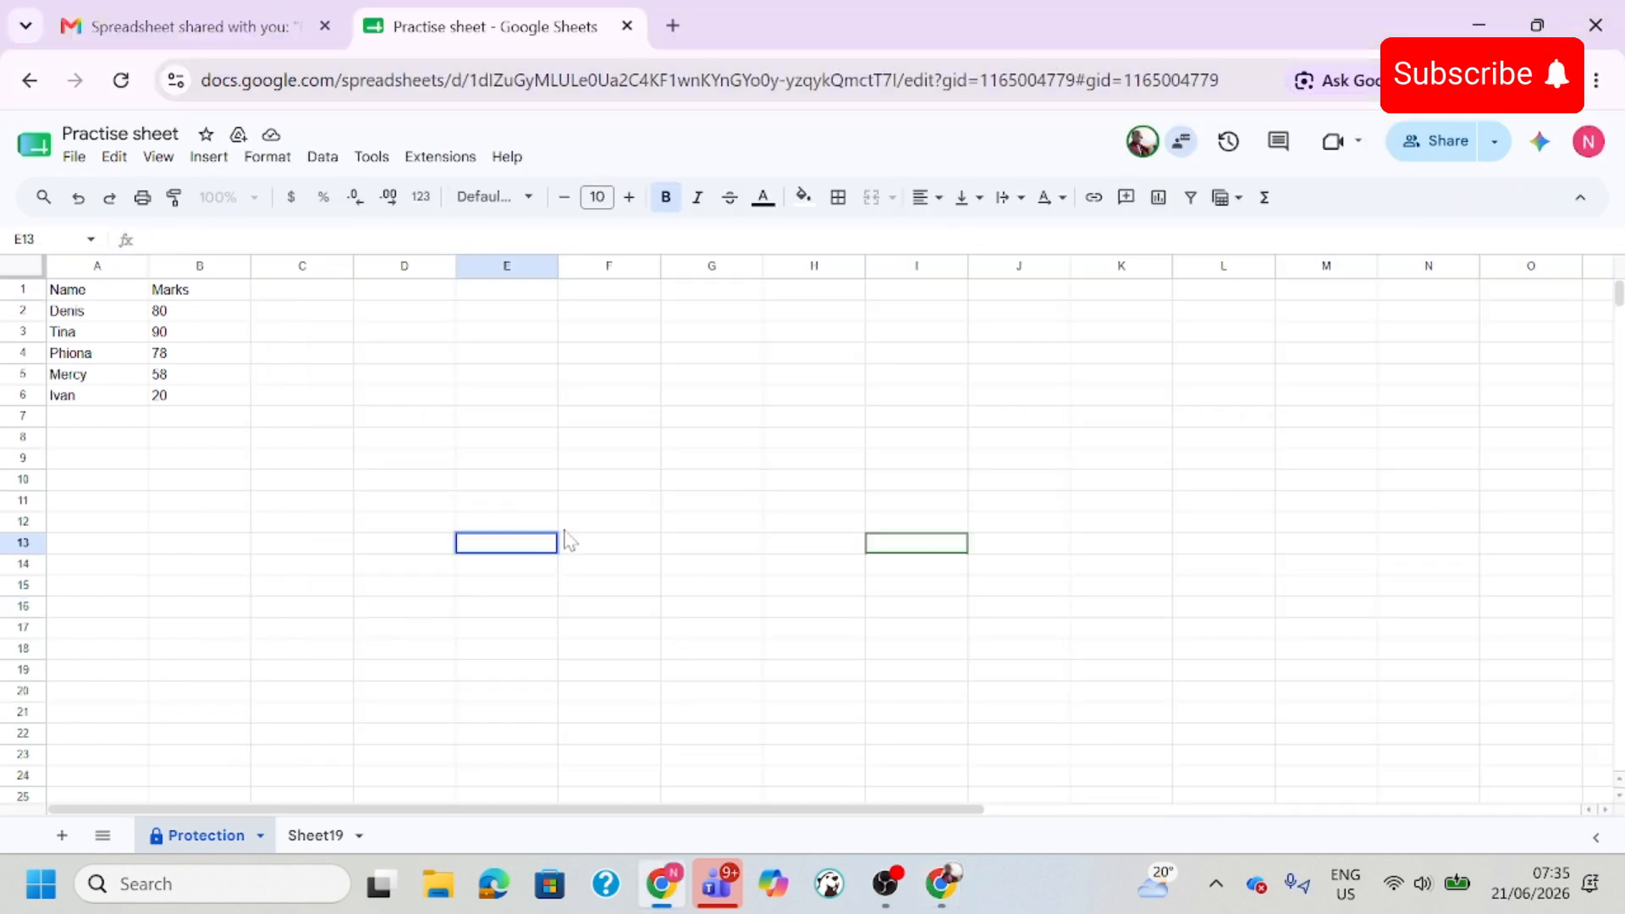
pyautogui.click(582, 481)
pyautogui.write('wet')
pyautogui.click(447, 461)
pyautogui.write('rw')
pyautogui.click(591, 418)
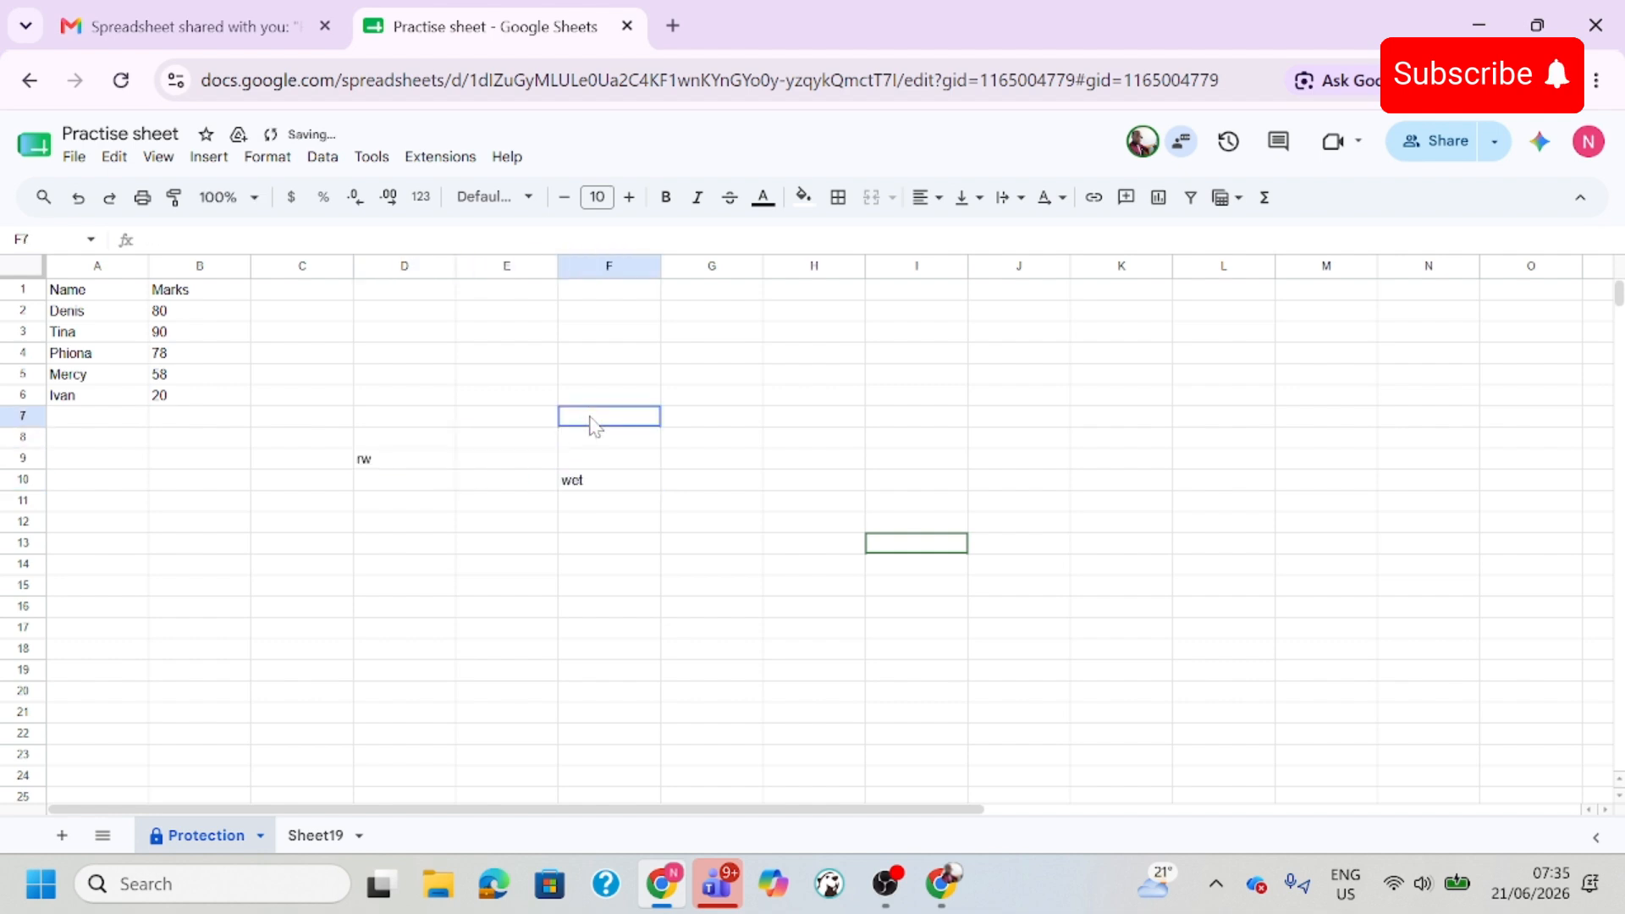
pyautogui.write('twtrwre')
pyautogui.click(818, 403)
pyautogui.click(722, 417)
pyautogui.write('wrtw')
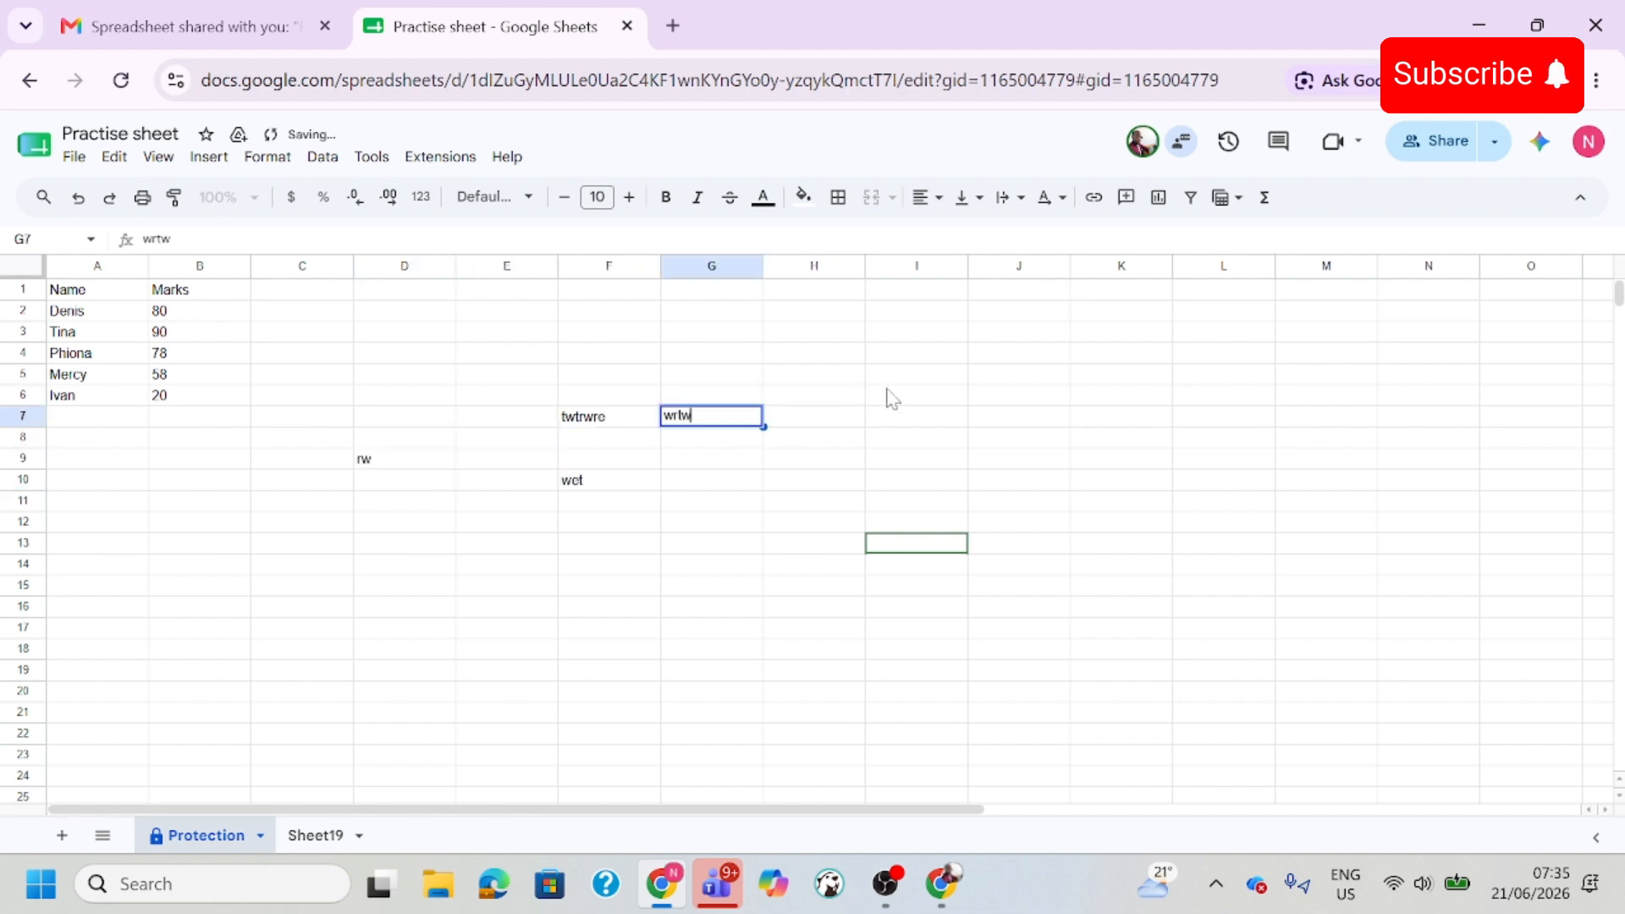
pyautogui.click(886, 394)
pyautogui.write('wetwetr')
pyautogui.click(677, 360)
pyautogui.click(603, 335)
pyautogui.write('wt')
pyautogui.click(769, 484)
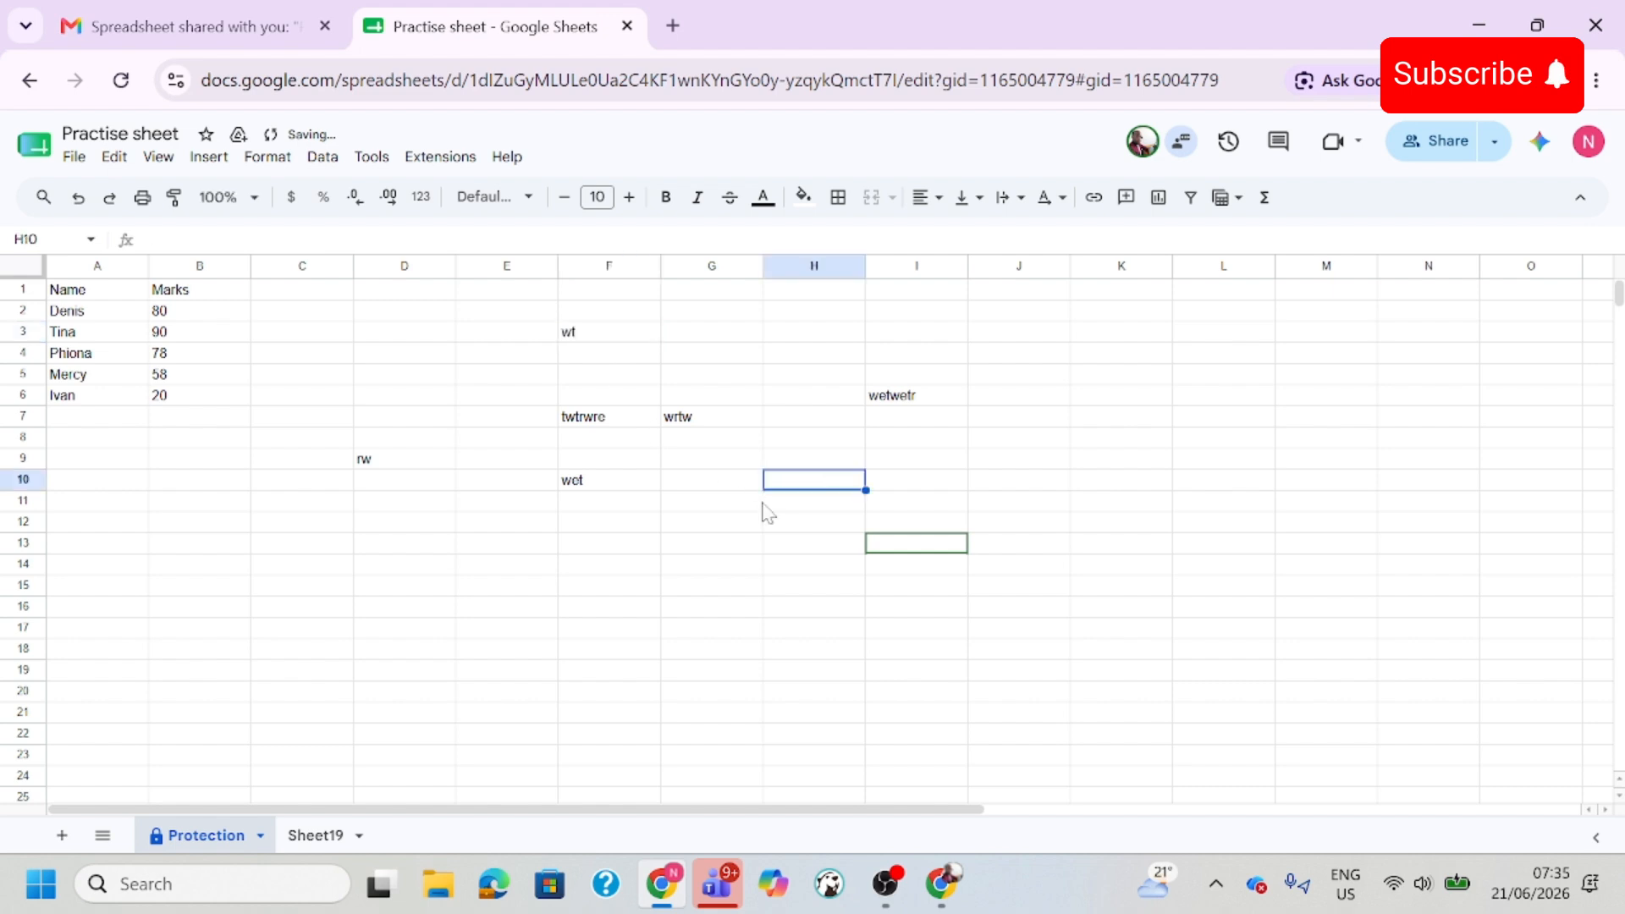
pyautogui.write('wtr')
pyautogui.click(605, 543)
pyautogui.write('wt')
pyautogui.click(851, 609)
pyautogui.write('wtr')
pyautogui.click(606, 586)
pyautogui.write('wte')
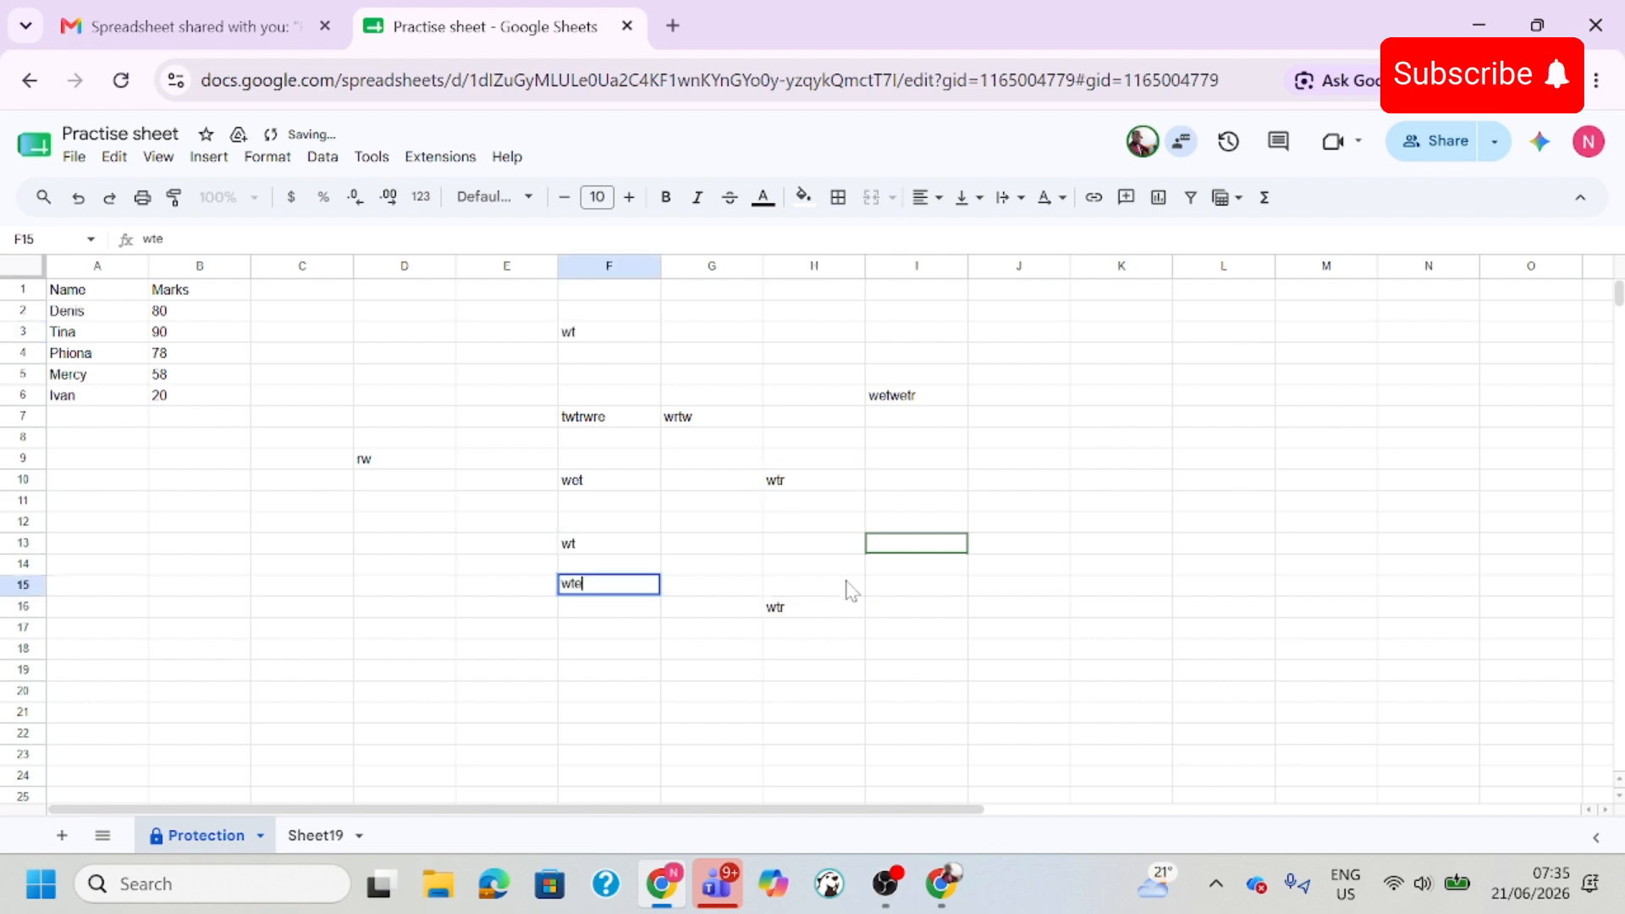
pyautogui.click(847, 586)
pyautogui.write('wtr')
pyautogui.click(673, 681)
pyautogui.write('wt')
pyautogui.click(1117, 607)
pyautogui.write('wt')
pyautogui.click(1007, 479)
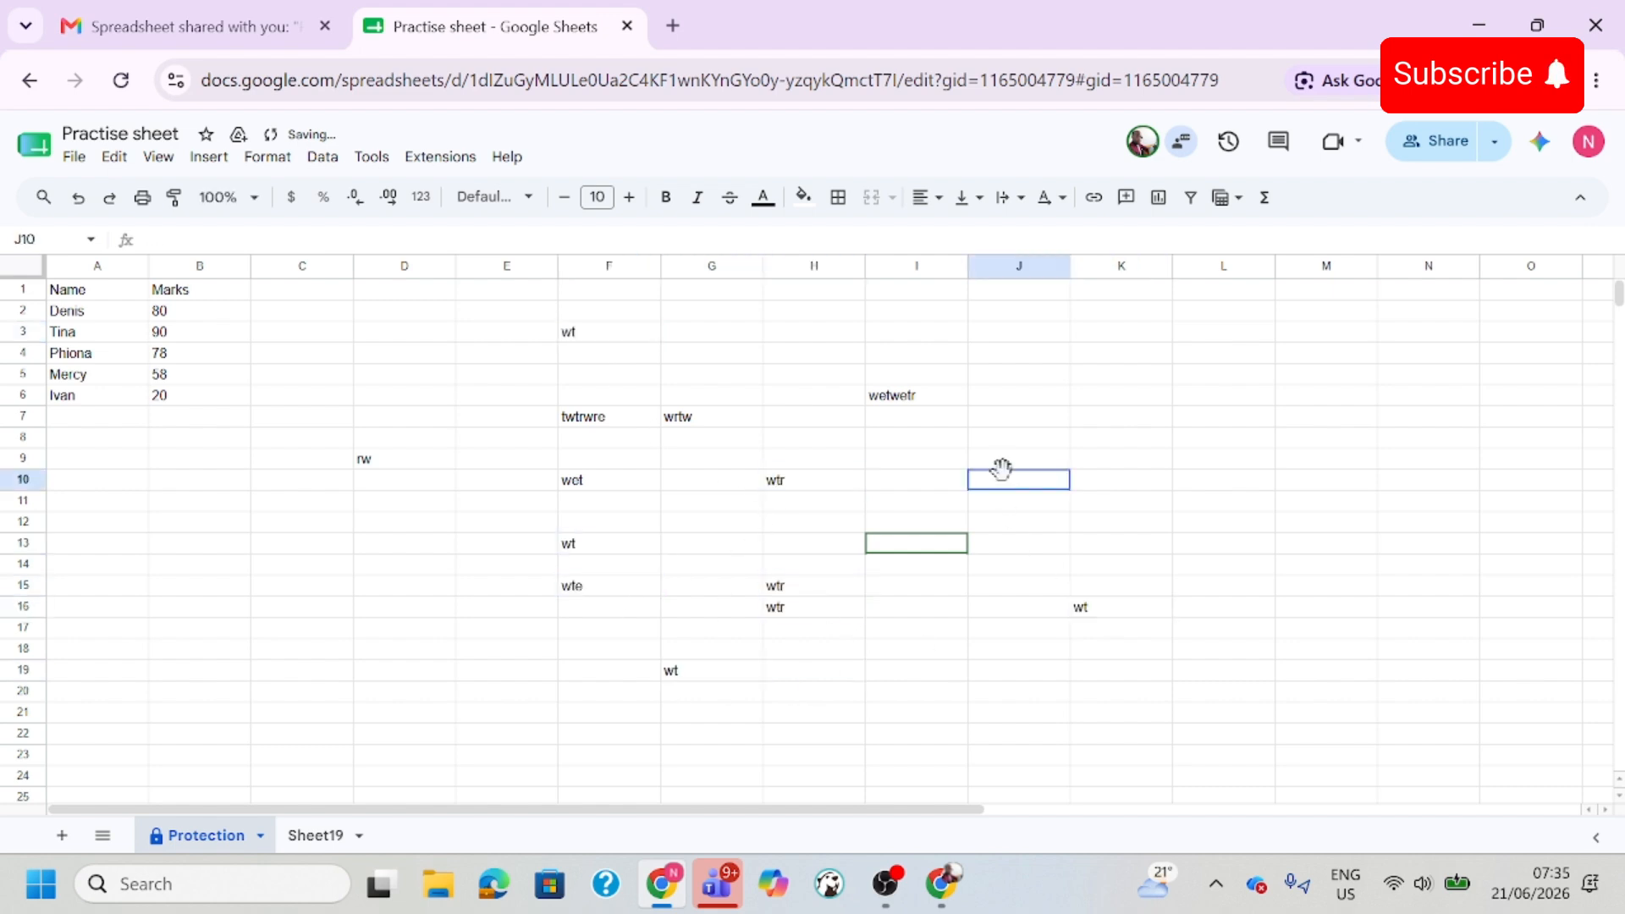
pyautogui.write('wtrw')
pyautogui.click(1139, 417)
pyautogui.write('wtwtr')
pyautogui.click(1023, 377)
pyautogui.write('wt')
pyautogui.click(642, 312)
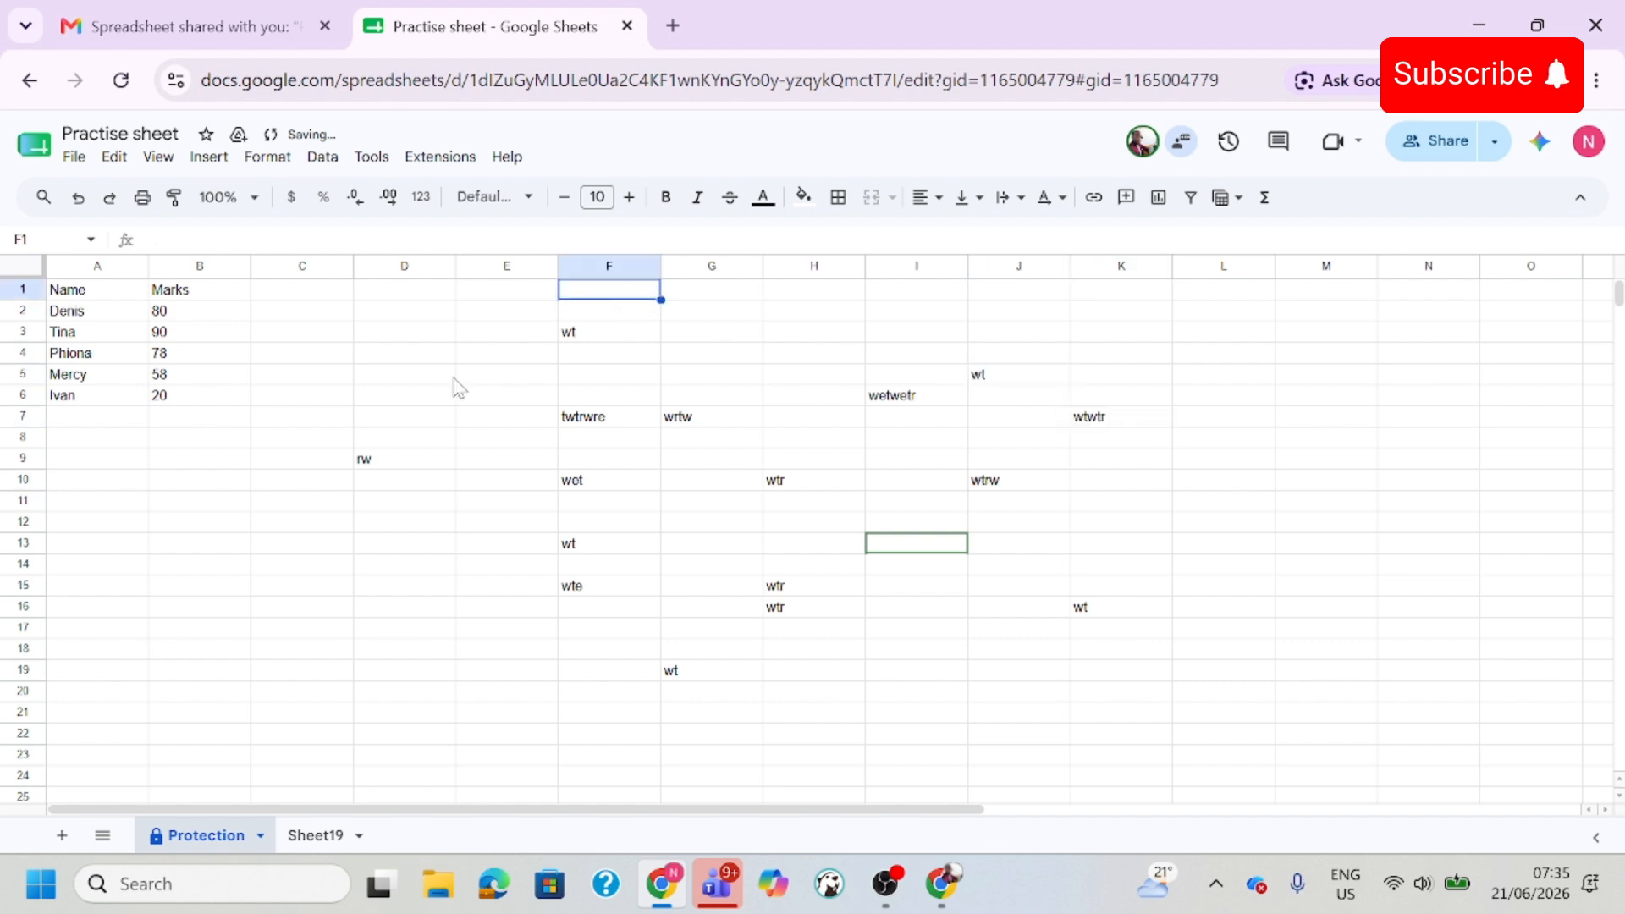
pyautogui.click(305, 396)
pyautogui.write('wtrw')
pyautogui.click(361, 566)
pyautogui.write('wt')
pyautogui.click(491, 648)
pyautogui.write('wt')
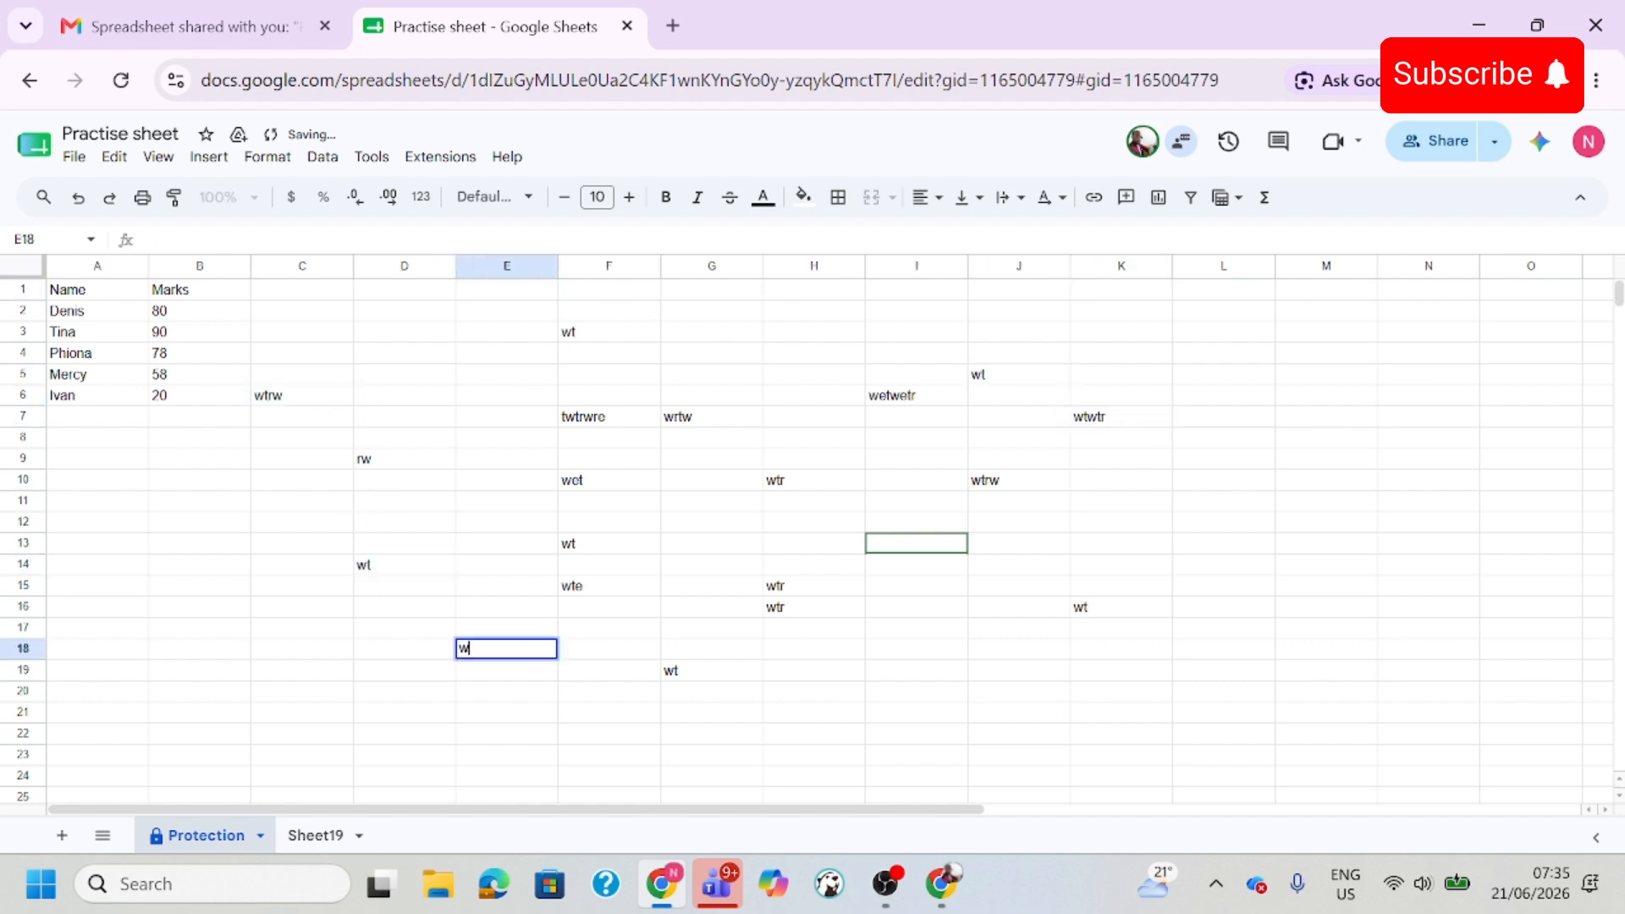
pyautogui.write('e')
pyautogui.click(342, 653)
pyautogui.write('wtr')
pyautogui.click(797, 756)
pyautogui.write('wet')
pyautogui.click(914, 694)
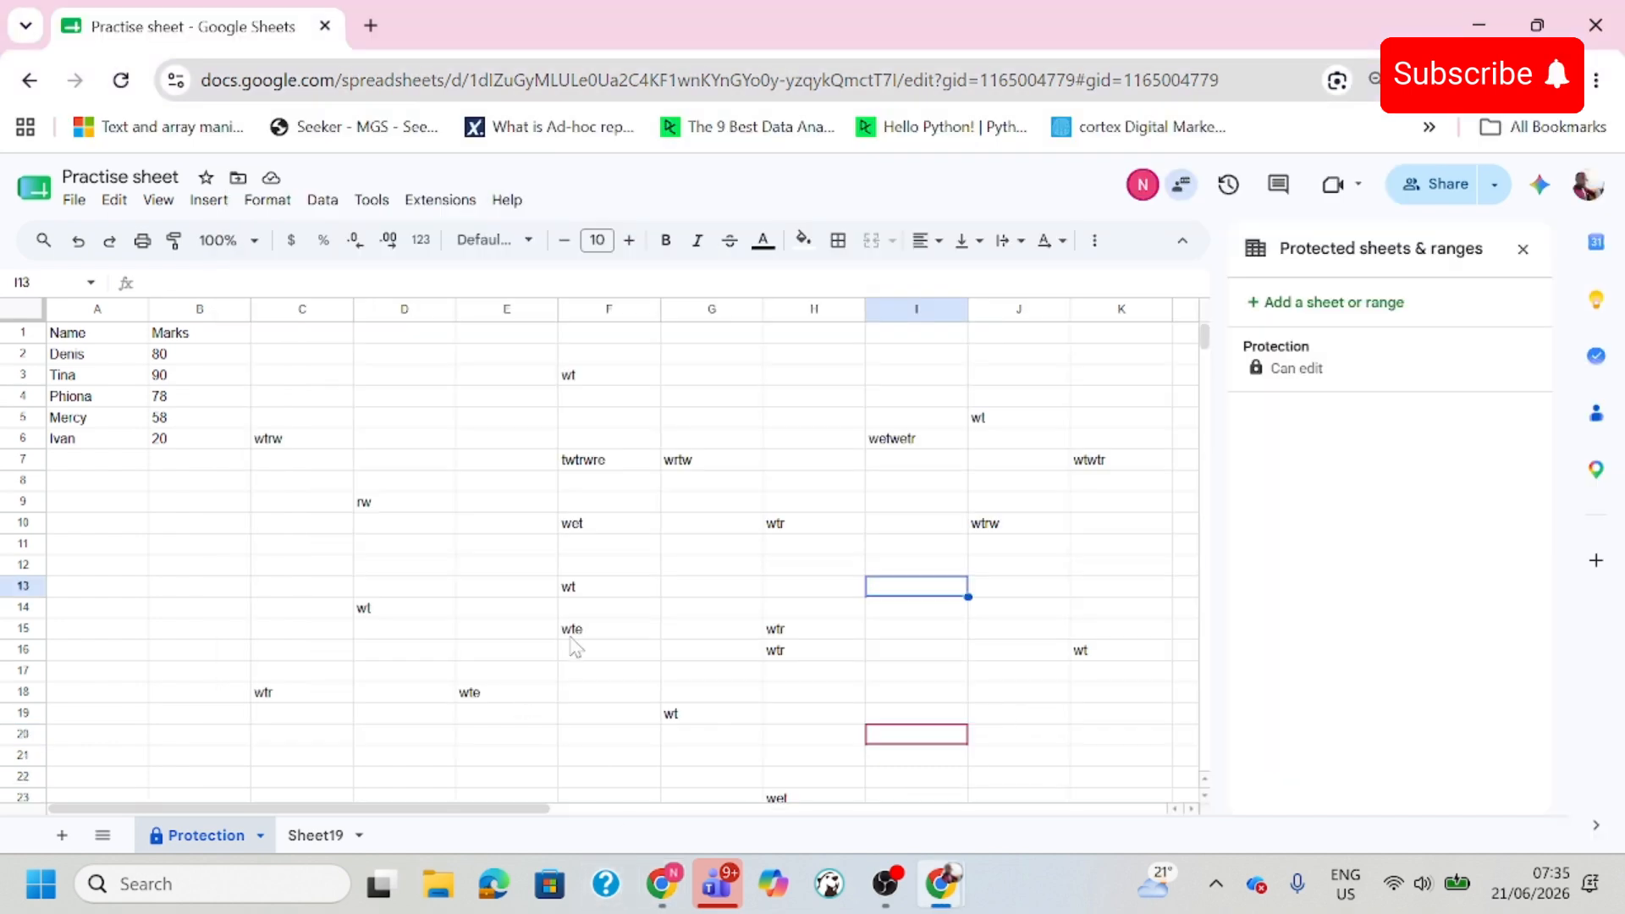
# Return to the owner's window and clear the contents of columns C to M on the Protection sheet.
pyautogui.click(573, 635)
pyautogui.moveTo(305, 307); pyautogui.dragTo(1212, 337)
pyautogui.press('Delete')
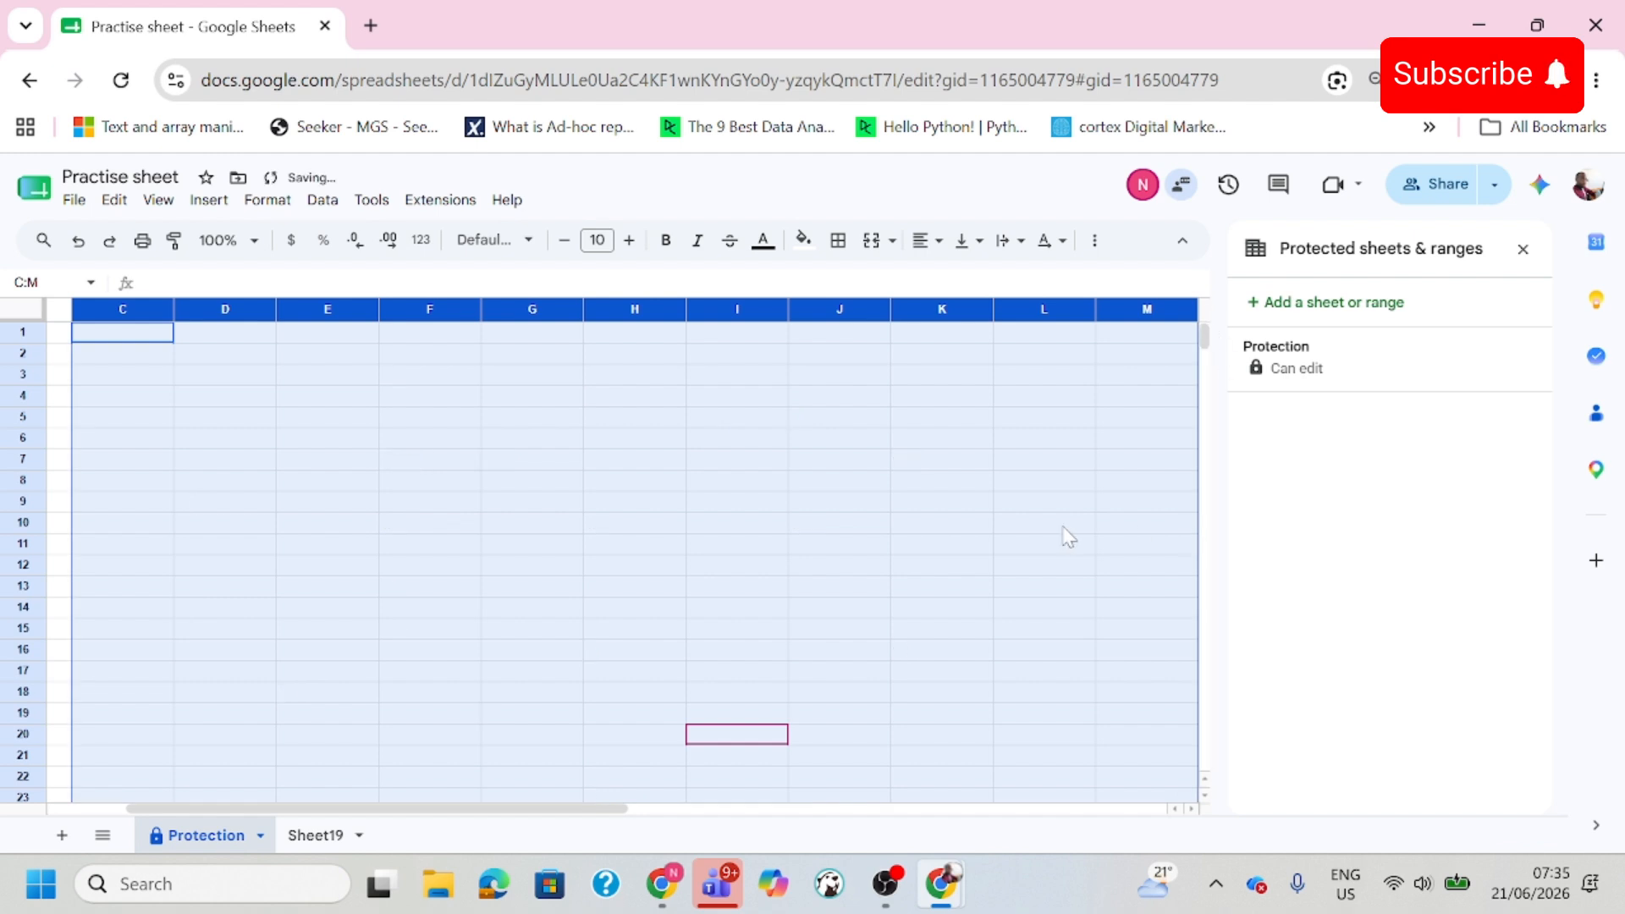
# Review who can edit the Protection sheet in its range editing permissions, and close them without changes.
pyautogui.click(1391, 370)
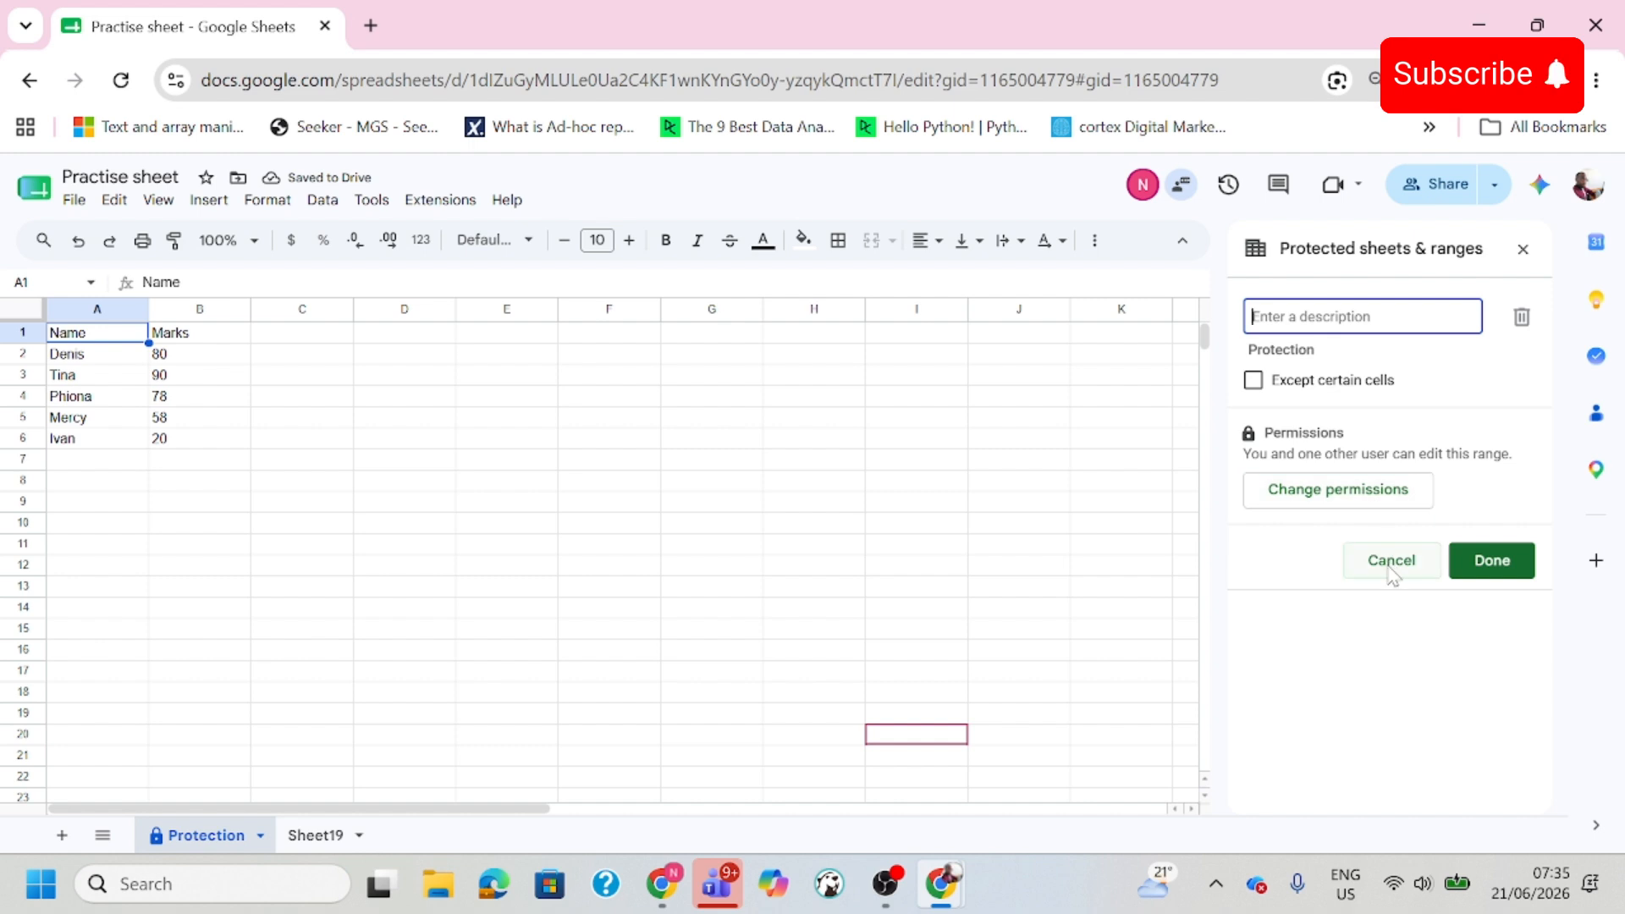
pyautogui.click(1371, 491)
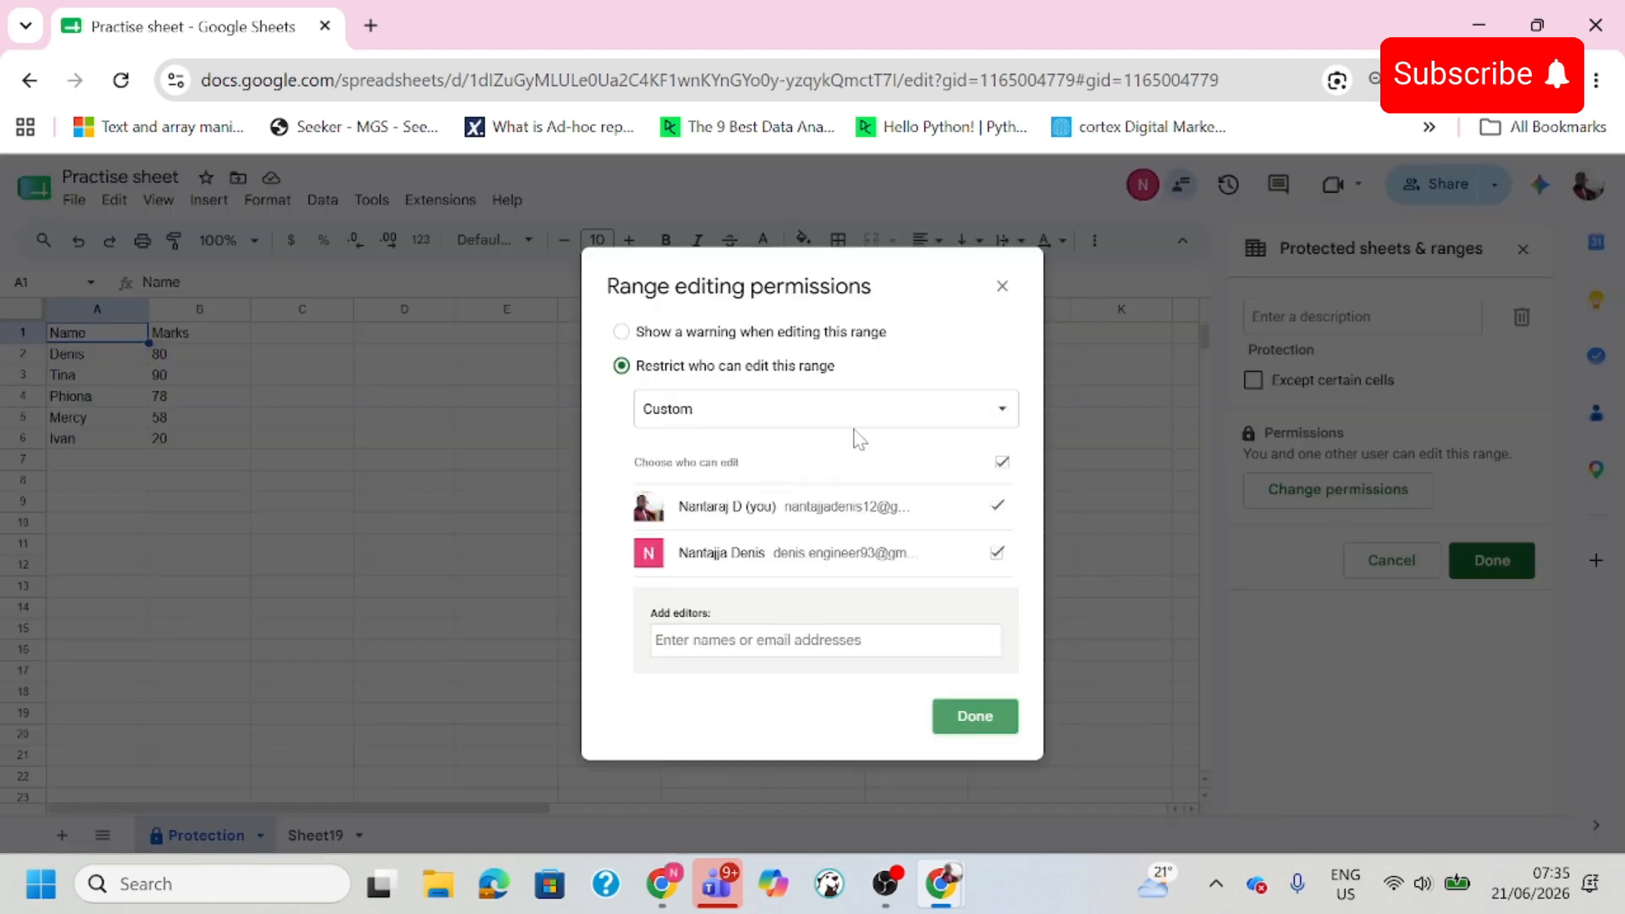
pyautogui.click(1002, 287)
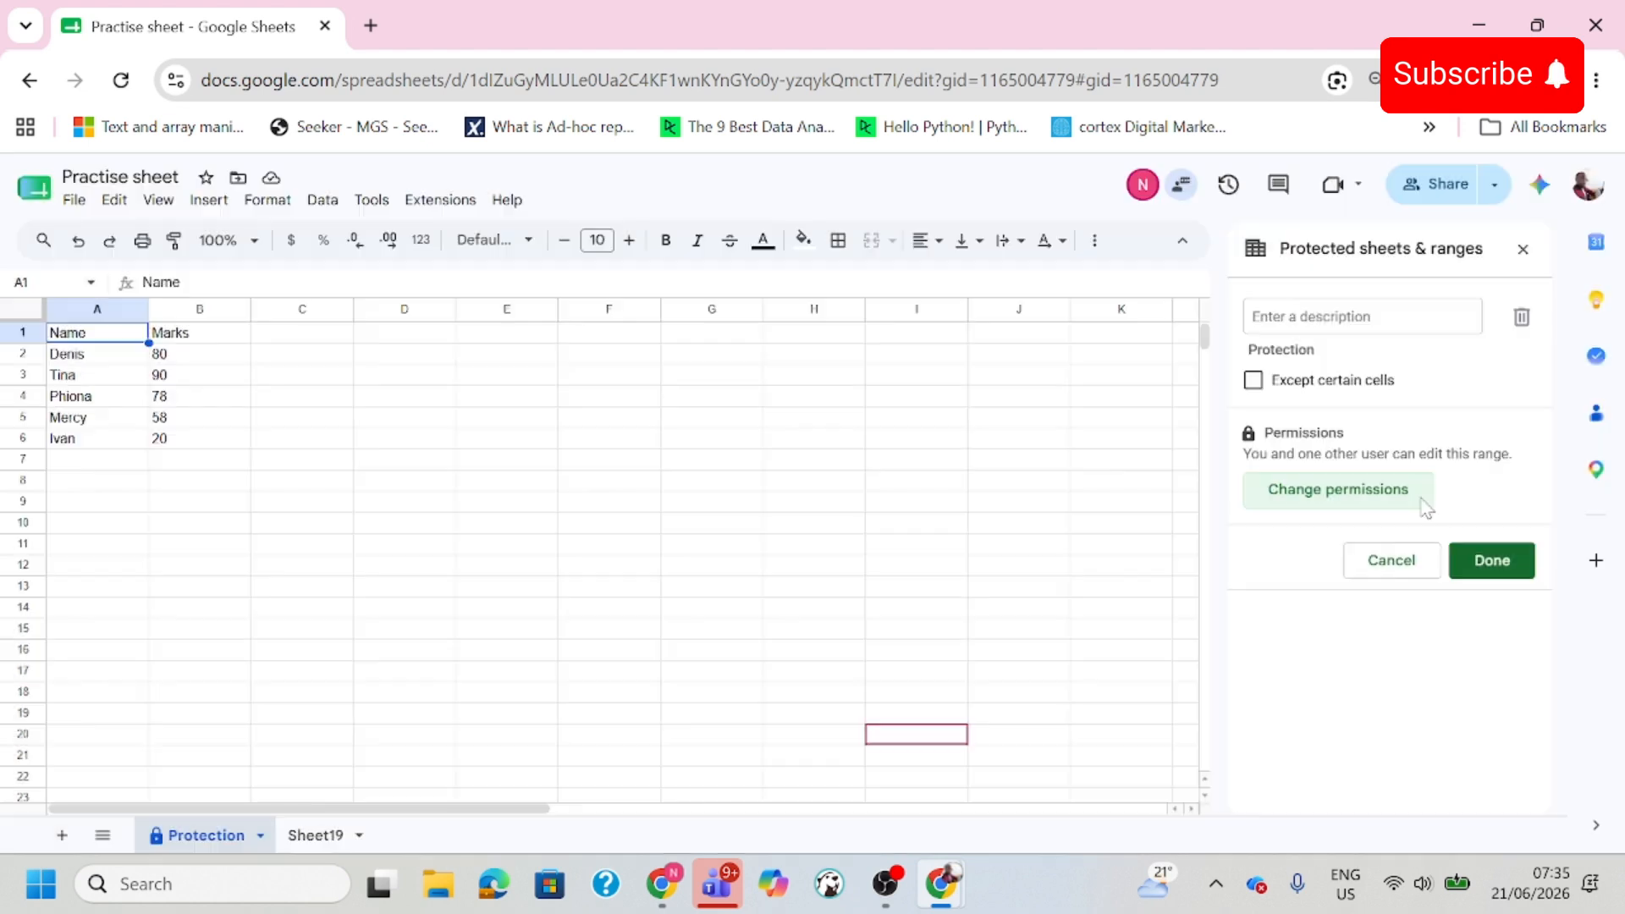
pyautogui.click(1385, 563)
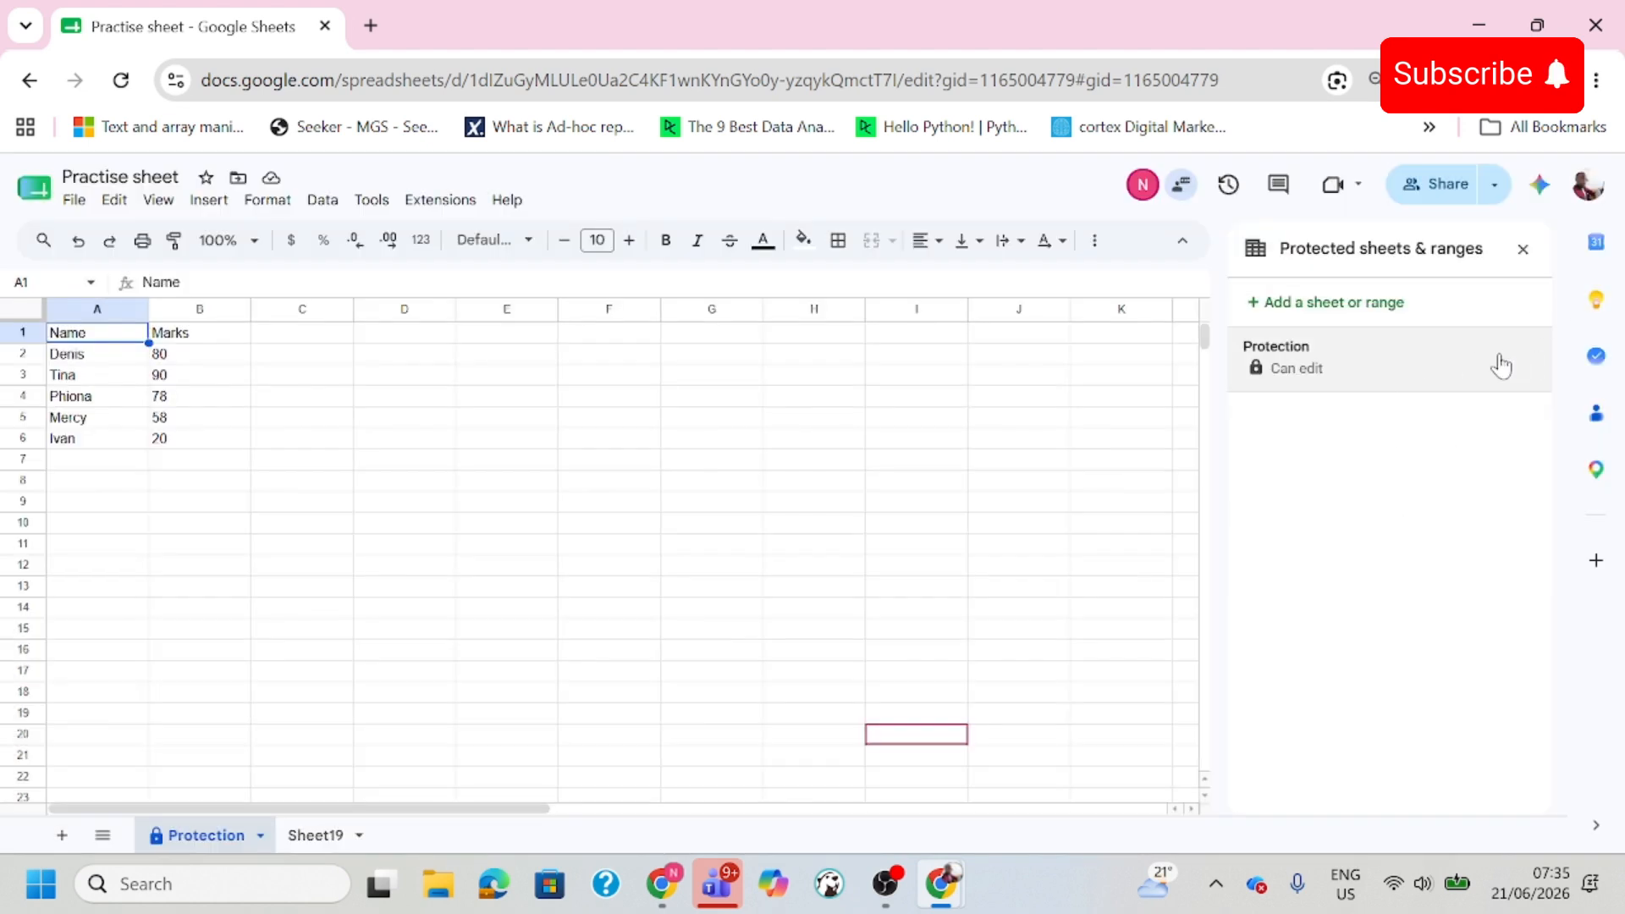
pyautogui.click(264, 693)
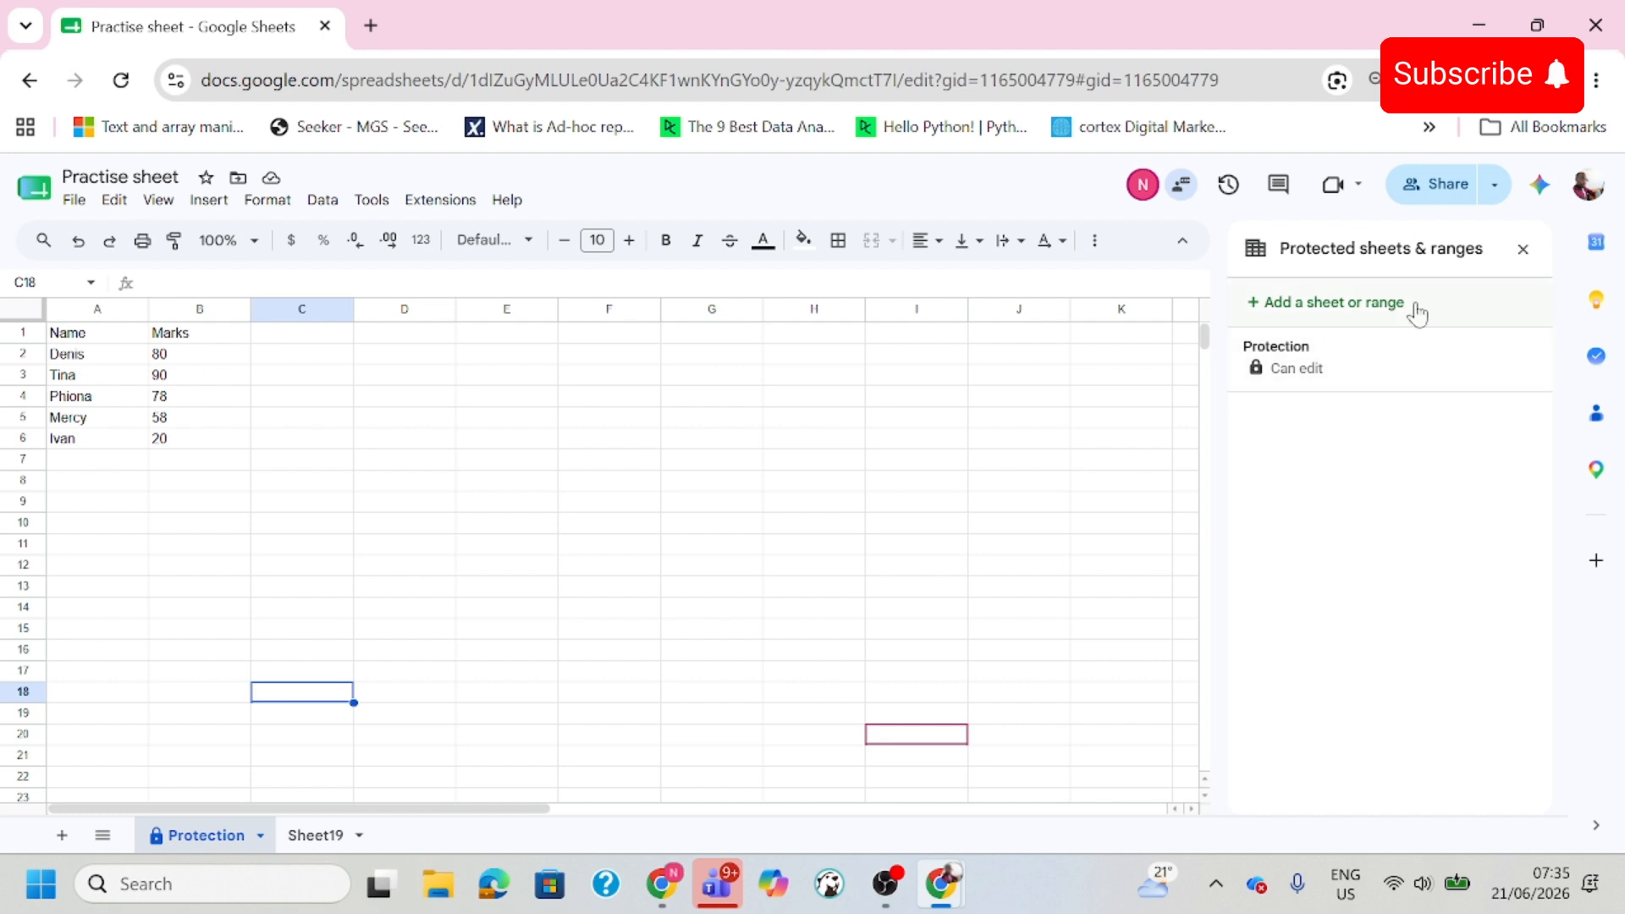
pyautogui.click(658, 526)
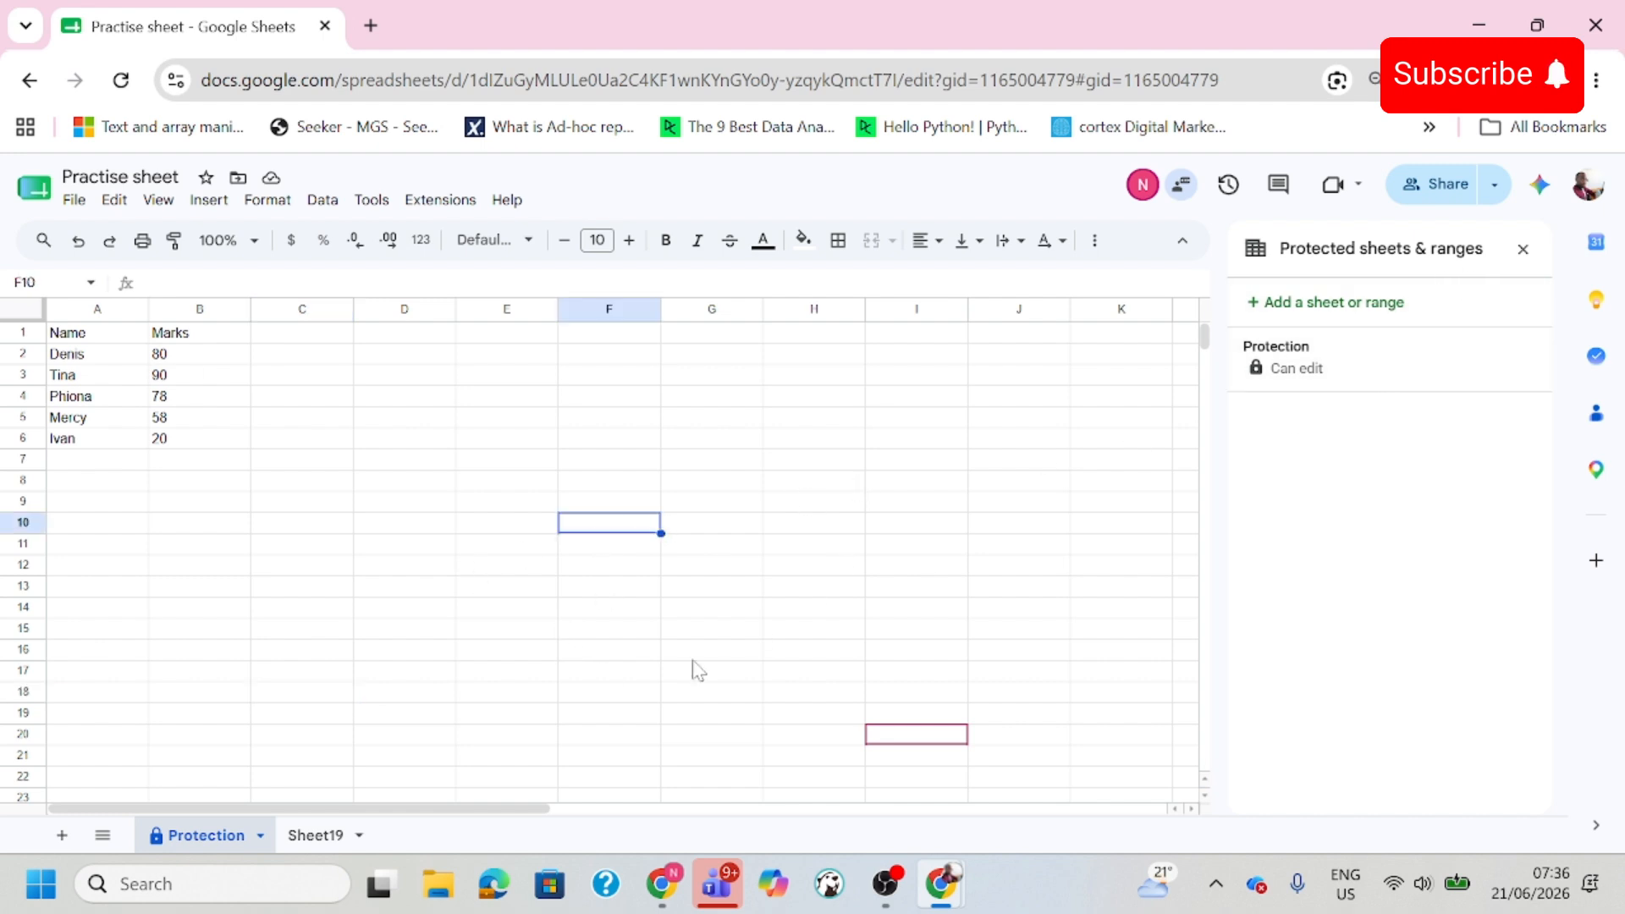
pyautogui.click(364, 489)
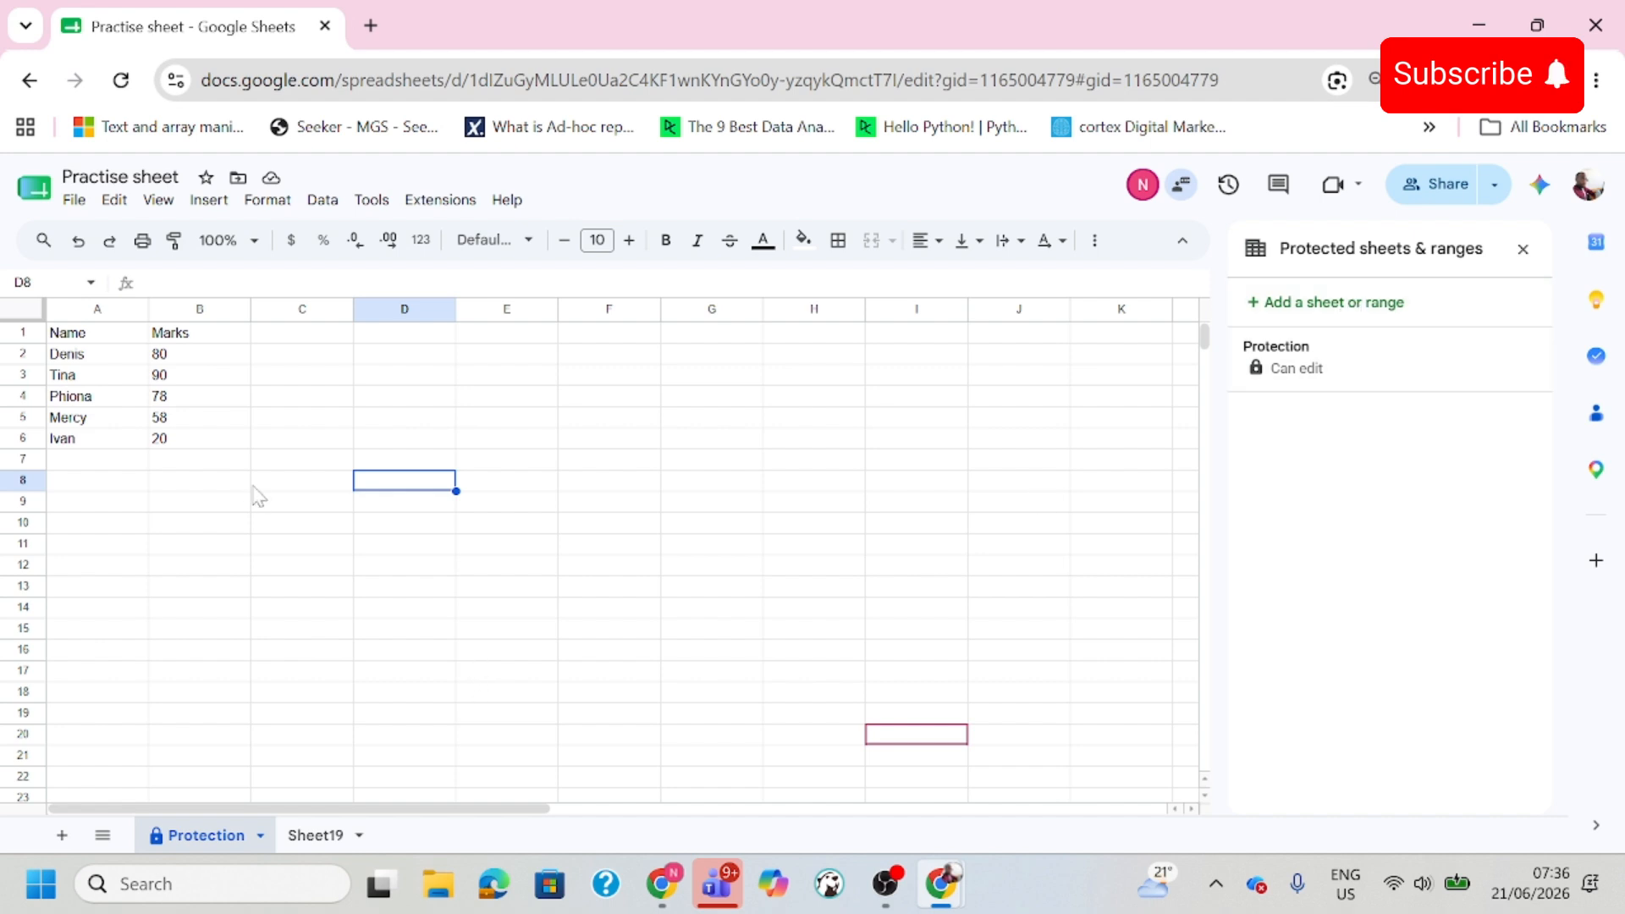
pyautogui.moveTo(89, 462); pyautogui.dragTo(241, 461)
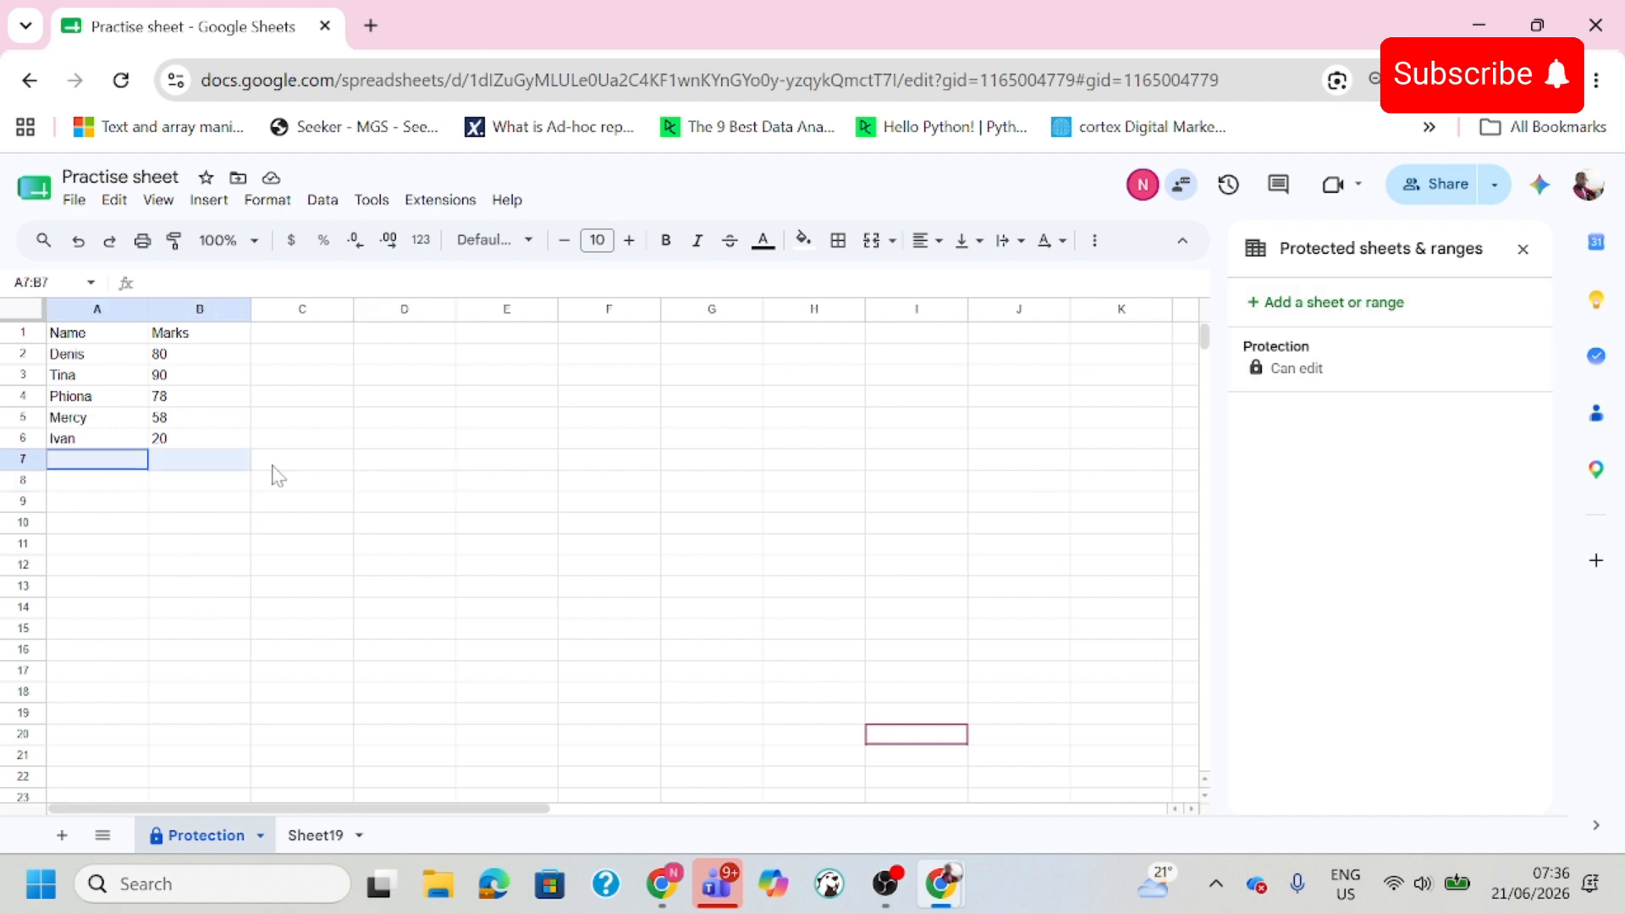
pyautogui.click(898, 652)
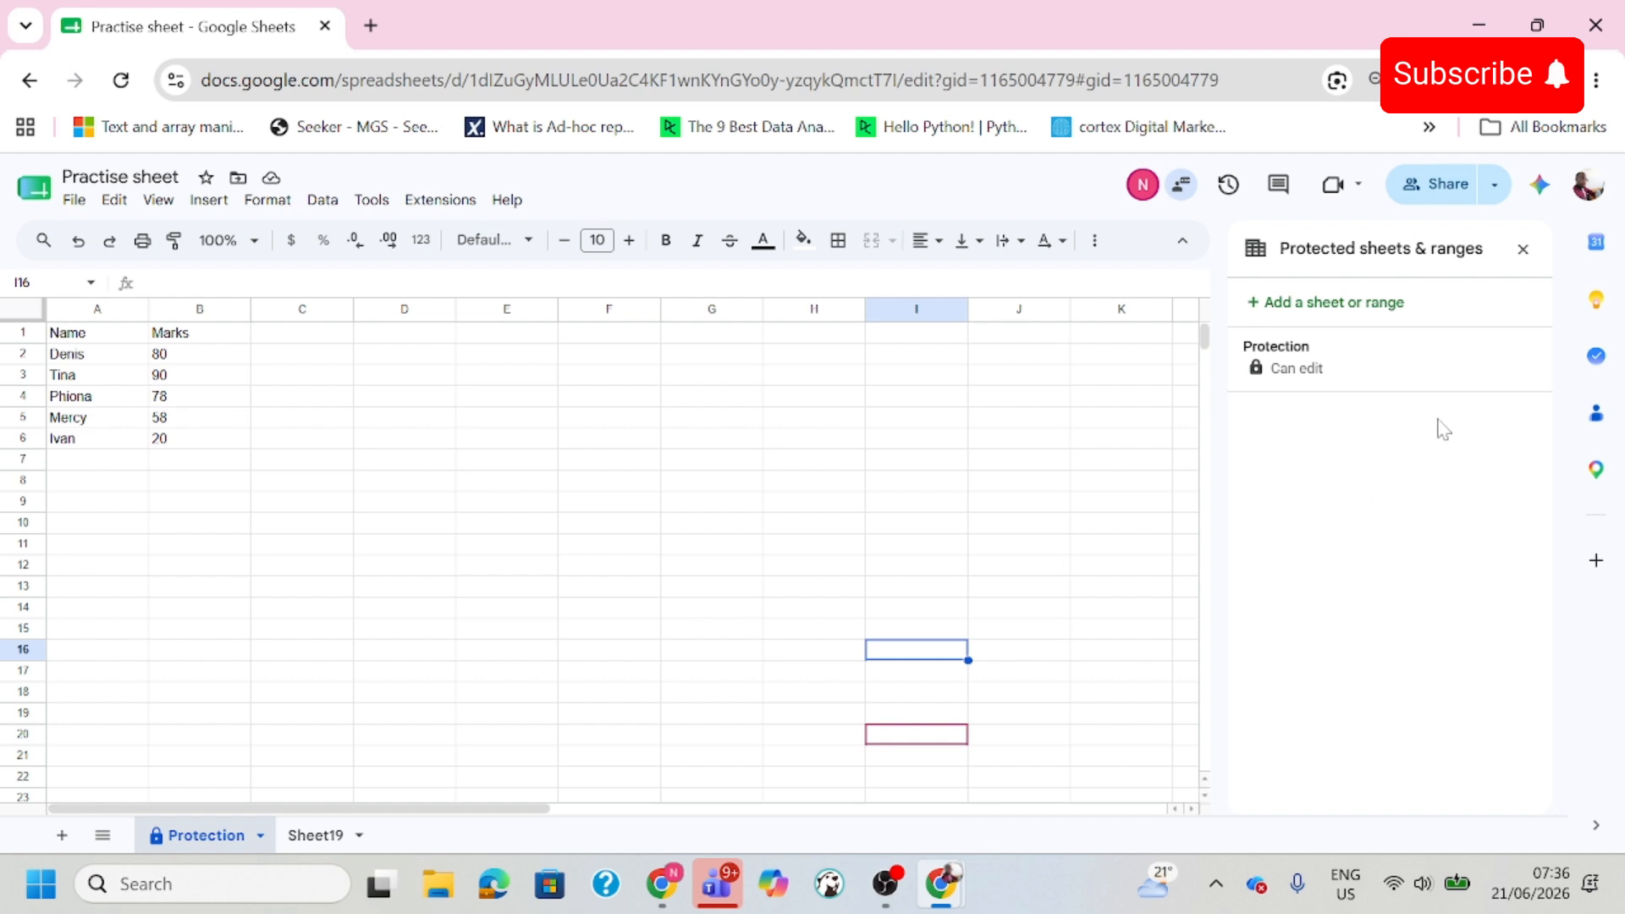
pyautogui.click(218, 463)
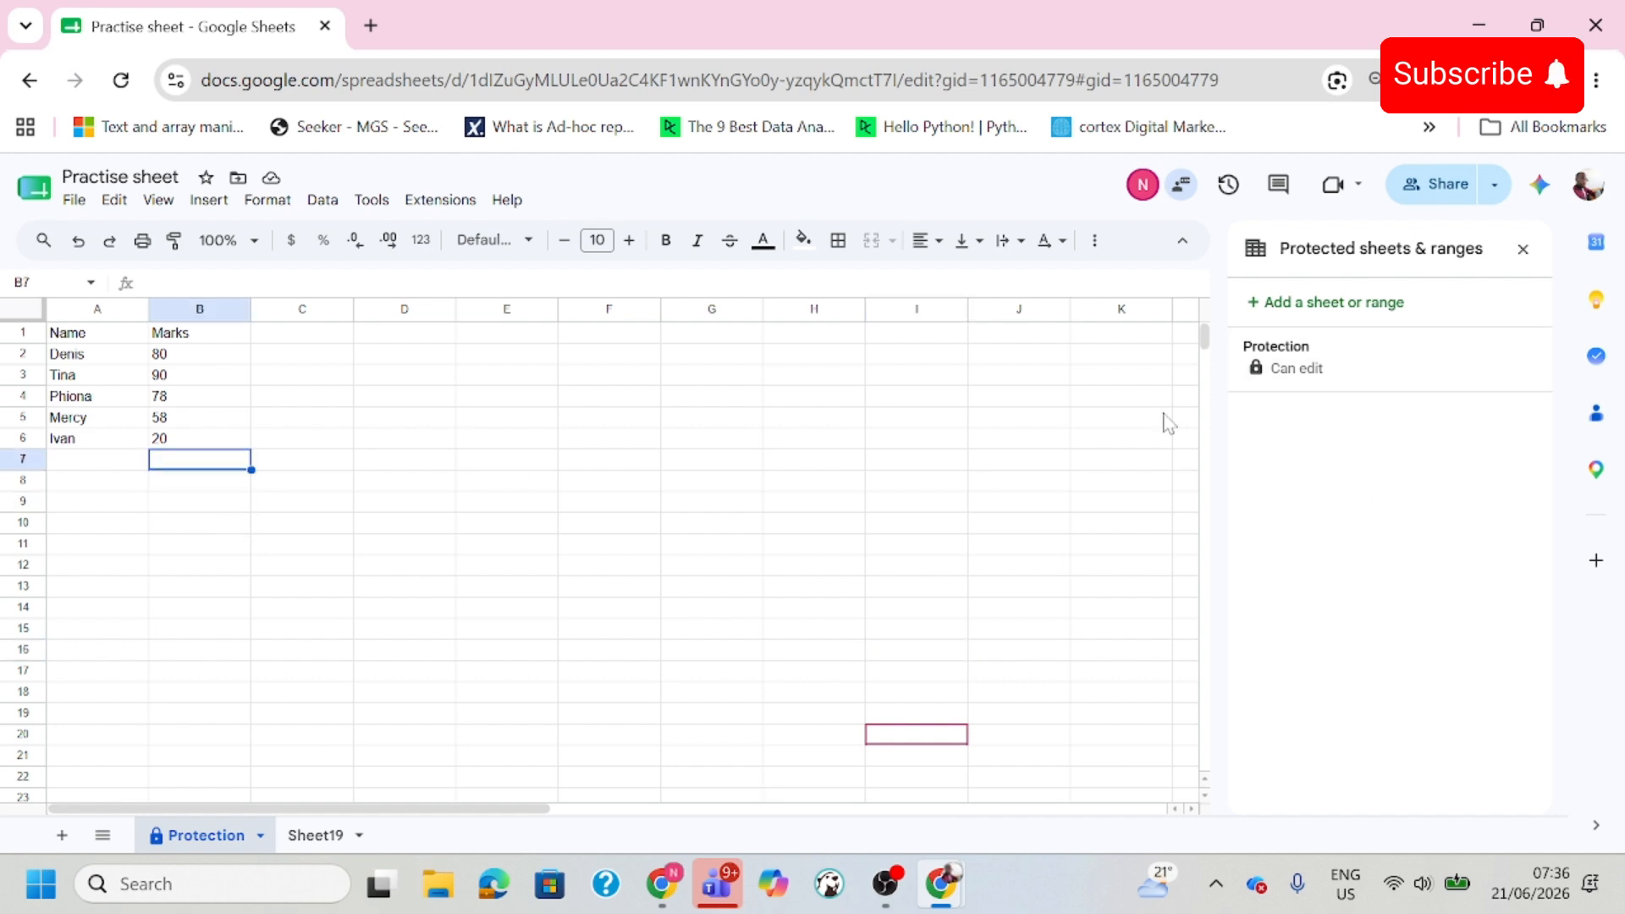
pyautogui.click(1405, 391)
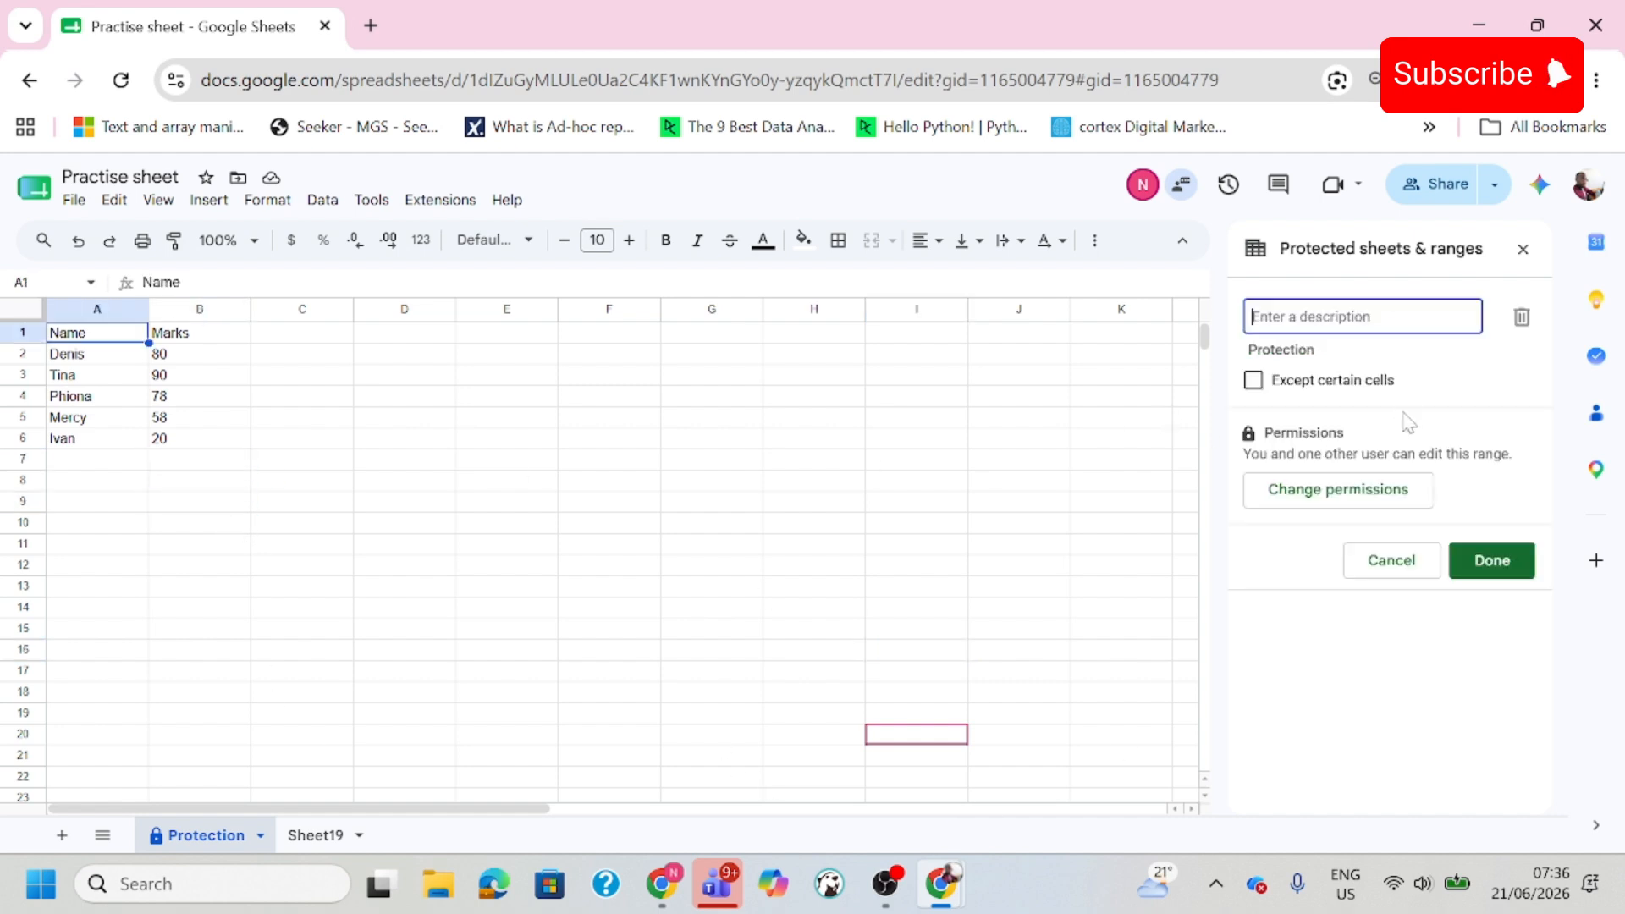
pyautogui.click(1407, 562)
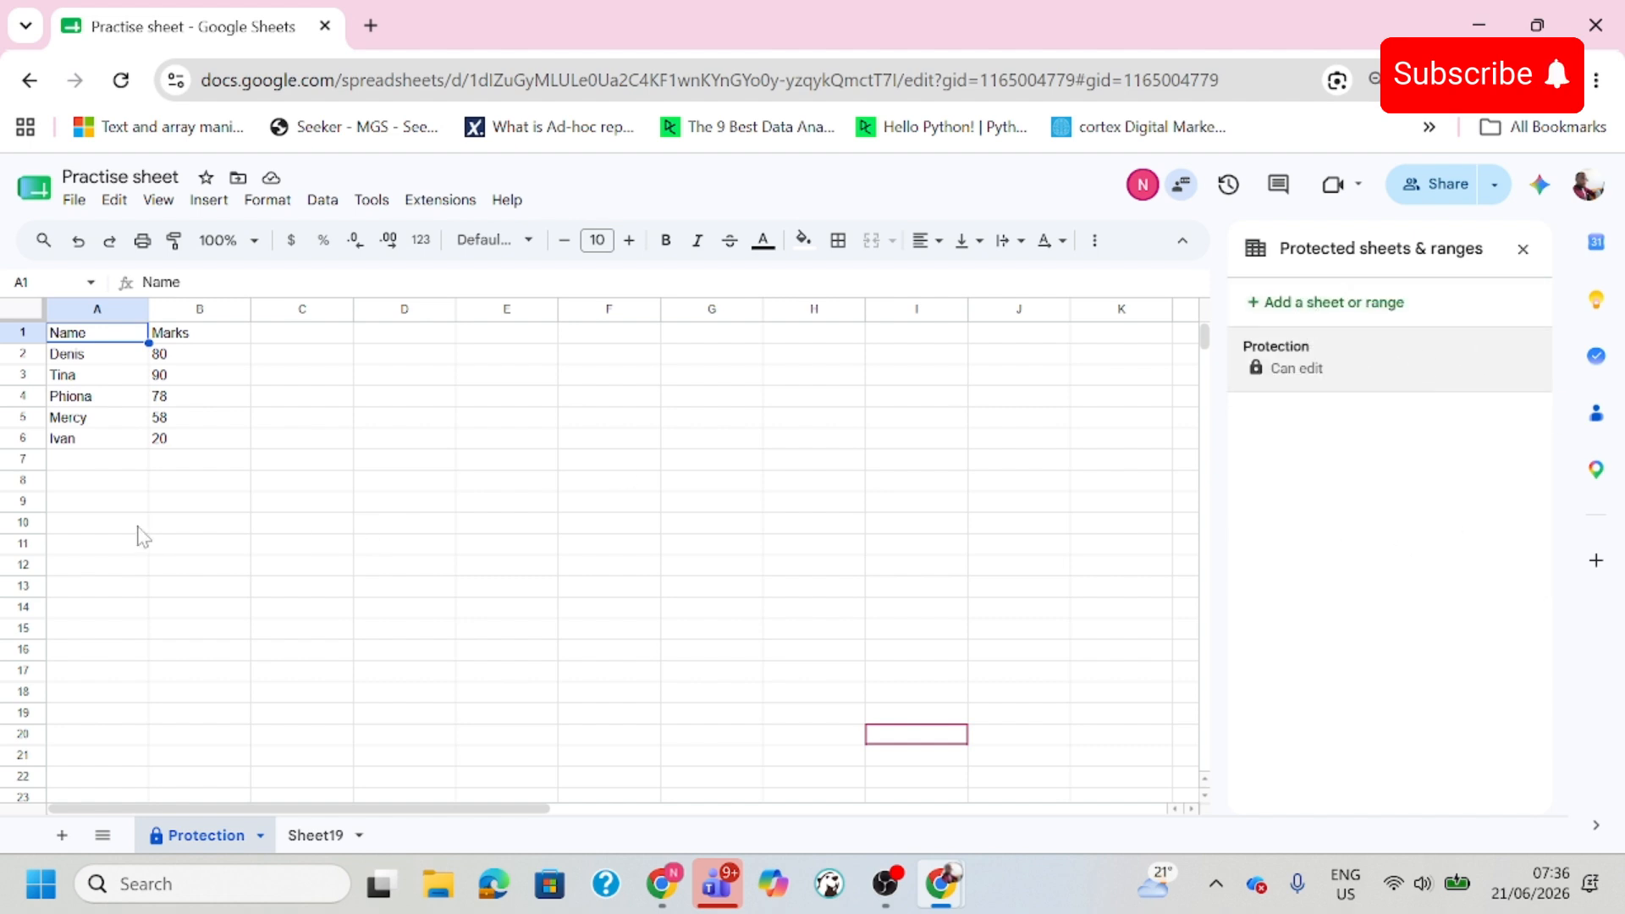
# Start a new range protection on the Protection sheet and set its range to the whole of column B.
pyautogui.click(260, 836)
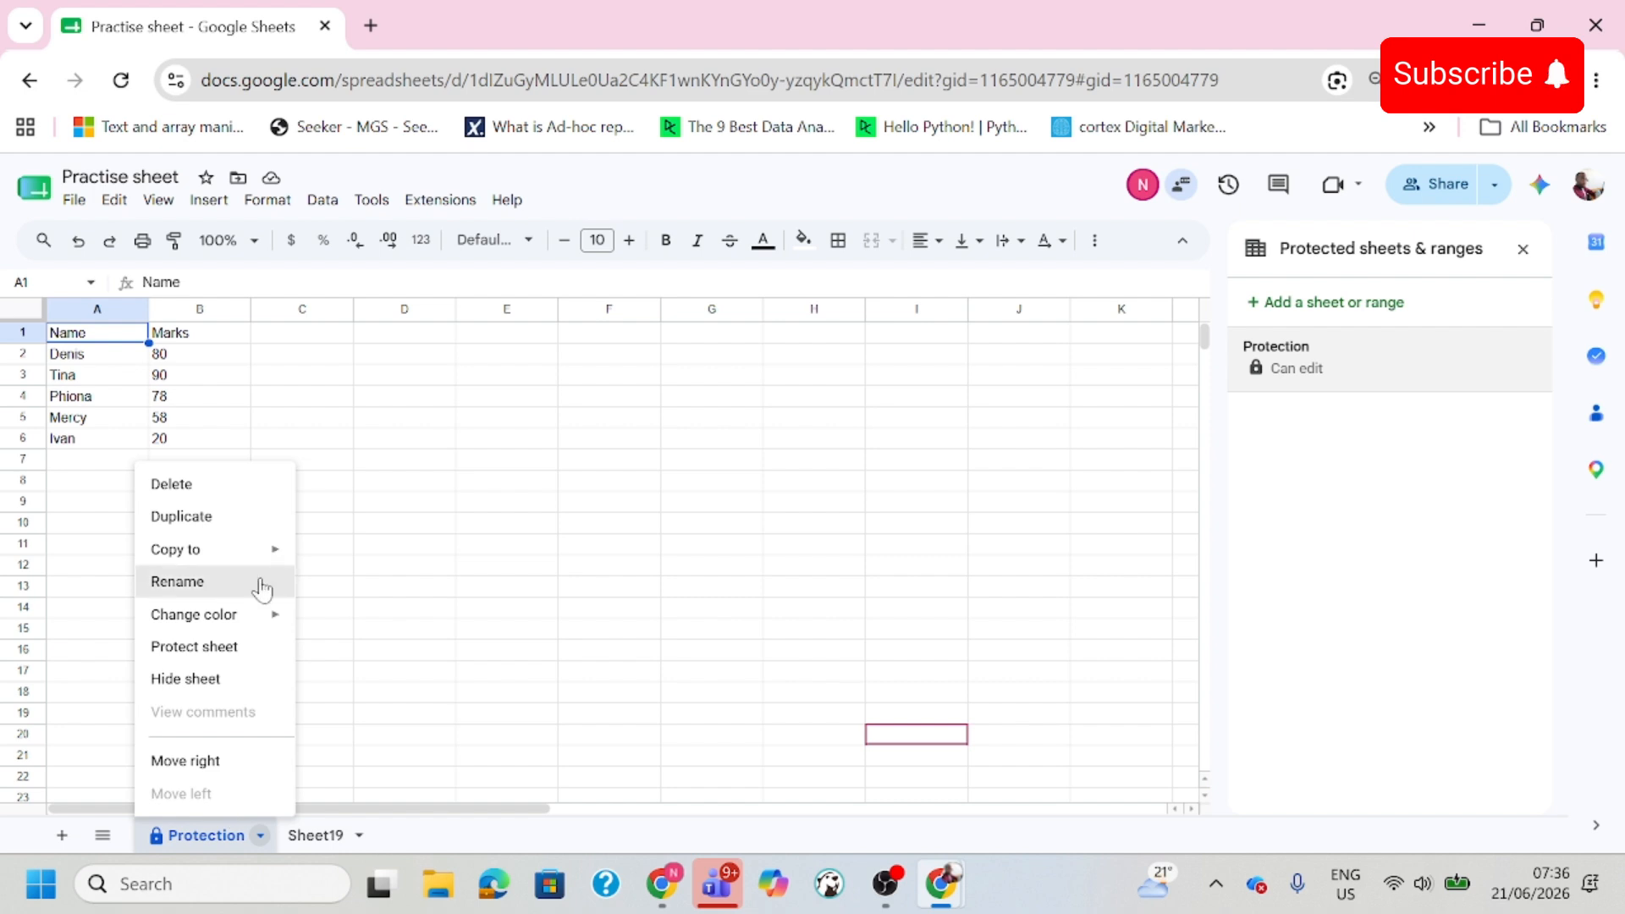
pyautogui.click(194, 647)
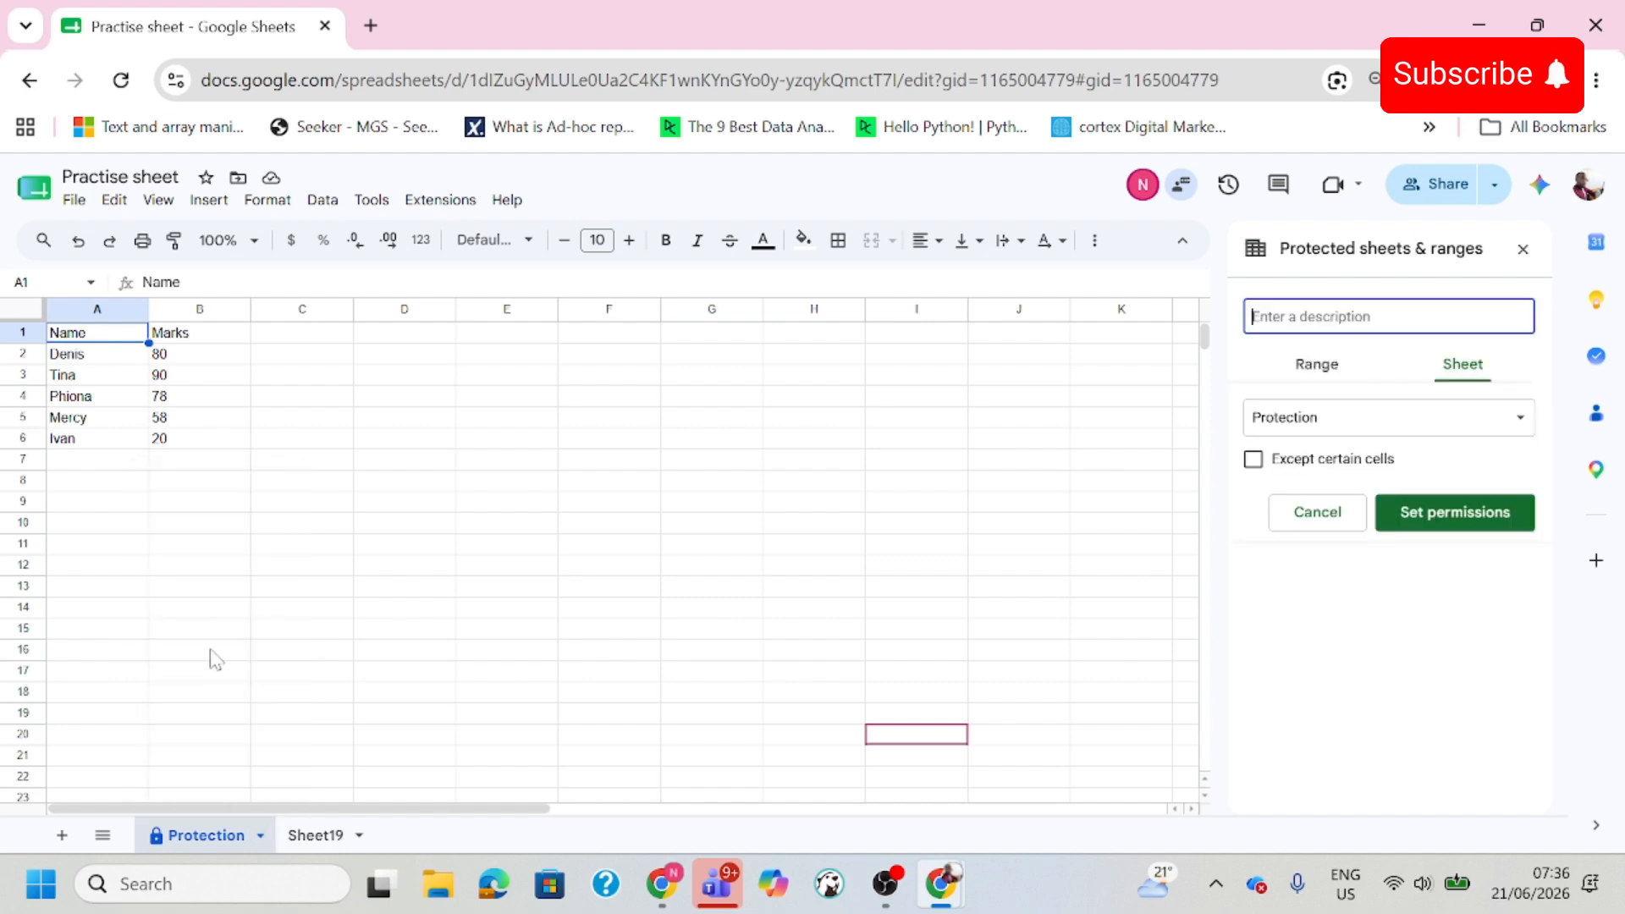
pyautogui.click(1313, 371)
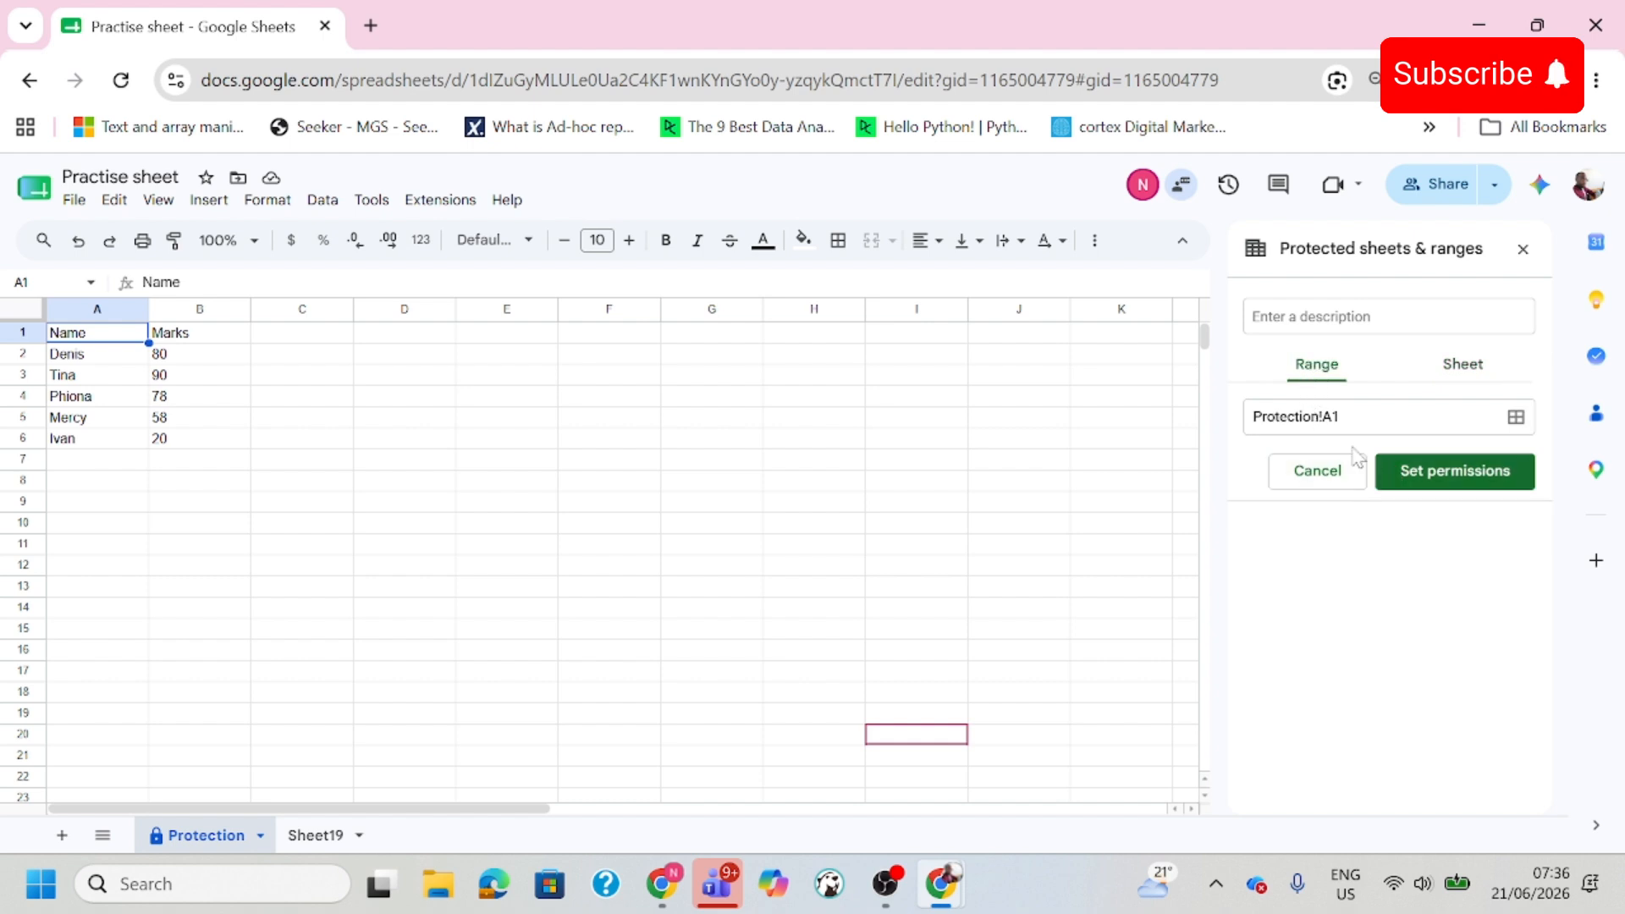
pyautogui.click(1516, 418)
pyautogui.moveTo(1341, 426); pyautogui.dragTo(1244, 430)
pyautogui.click(186, 311)
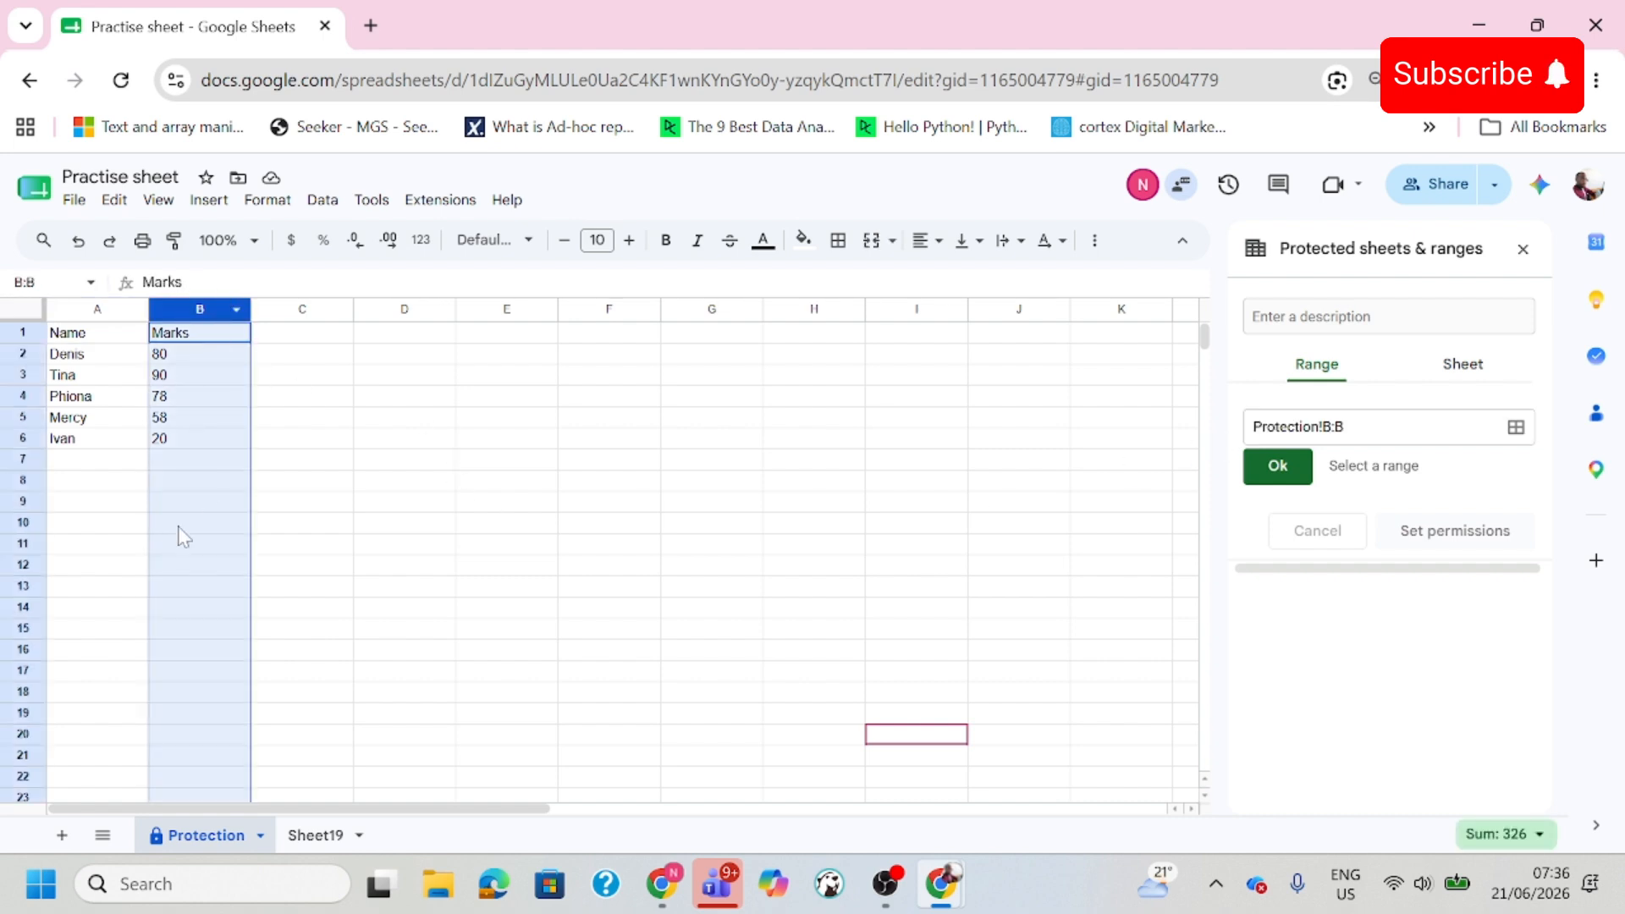
pyautogui.click(1277, 466)
# Set the column B range's editing permissions to Custom with only the owner allowed, removing the other editor, and save them.
pyautogui.click(1431, 471)
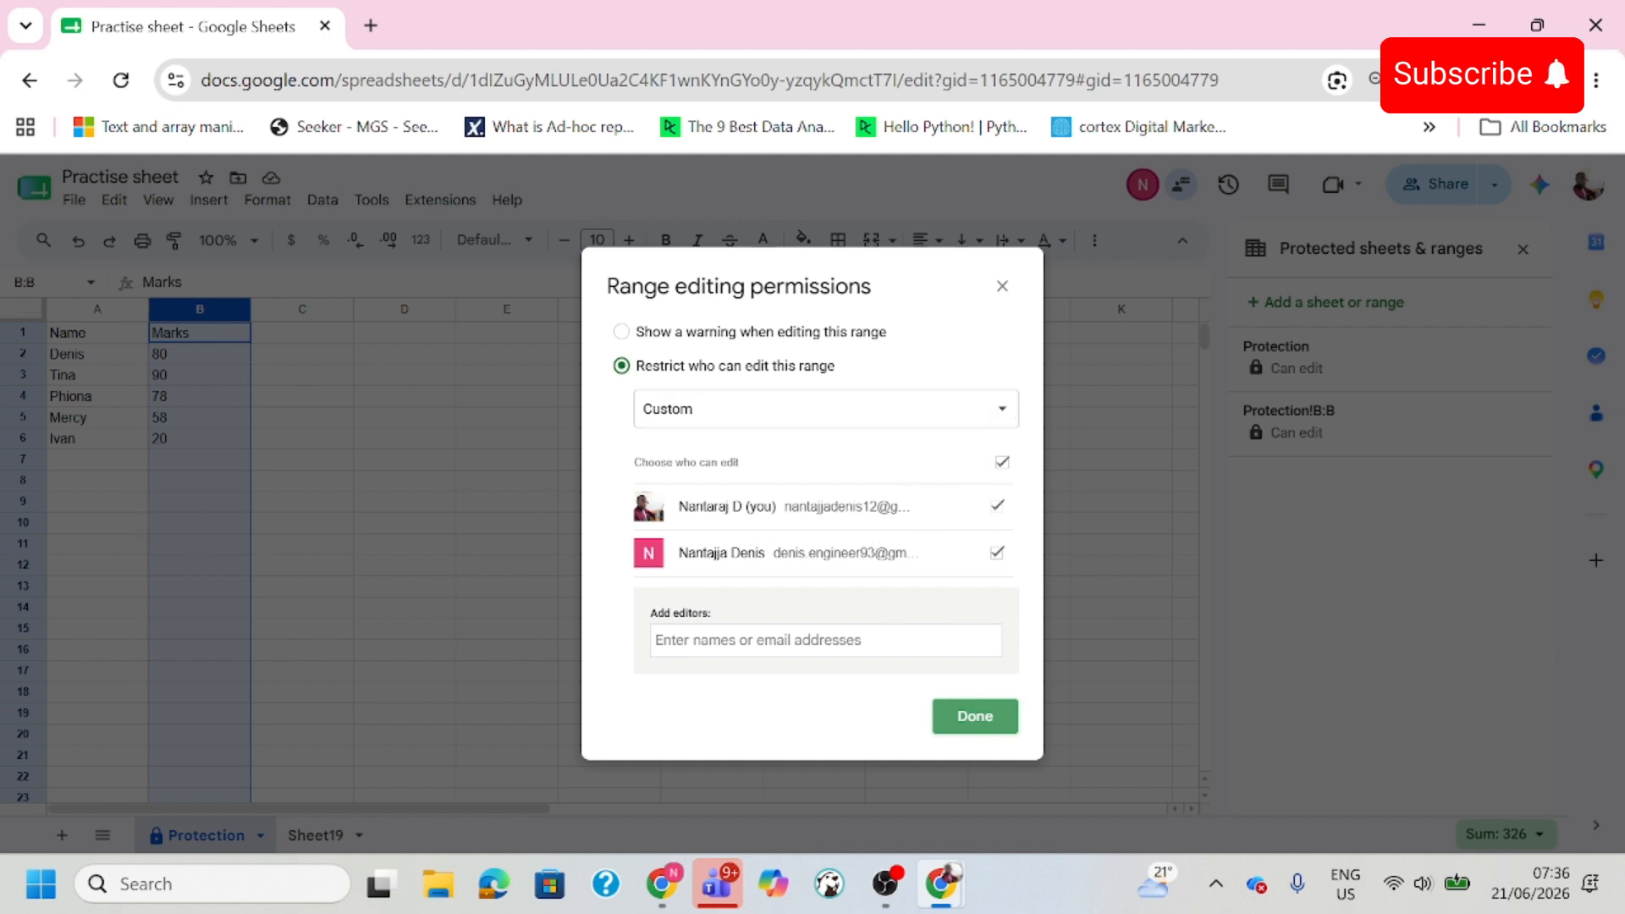
pyautogui.click(997, 553)
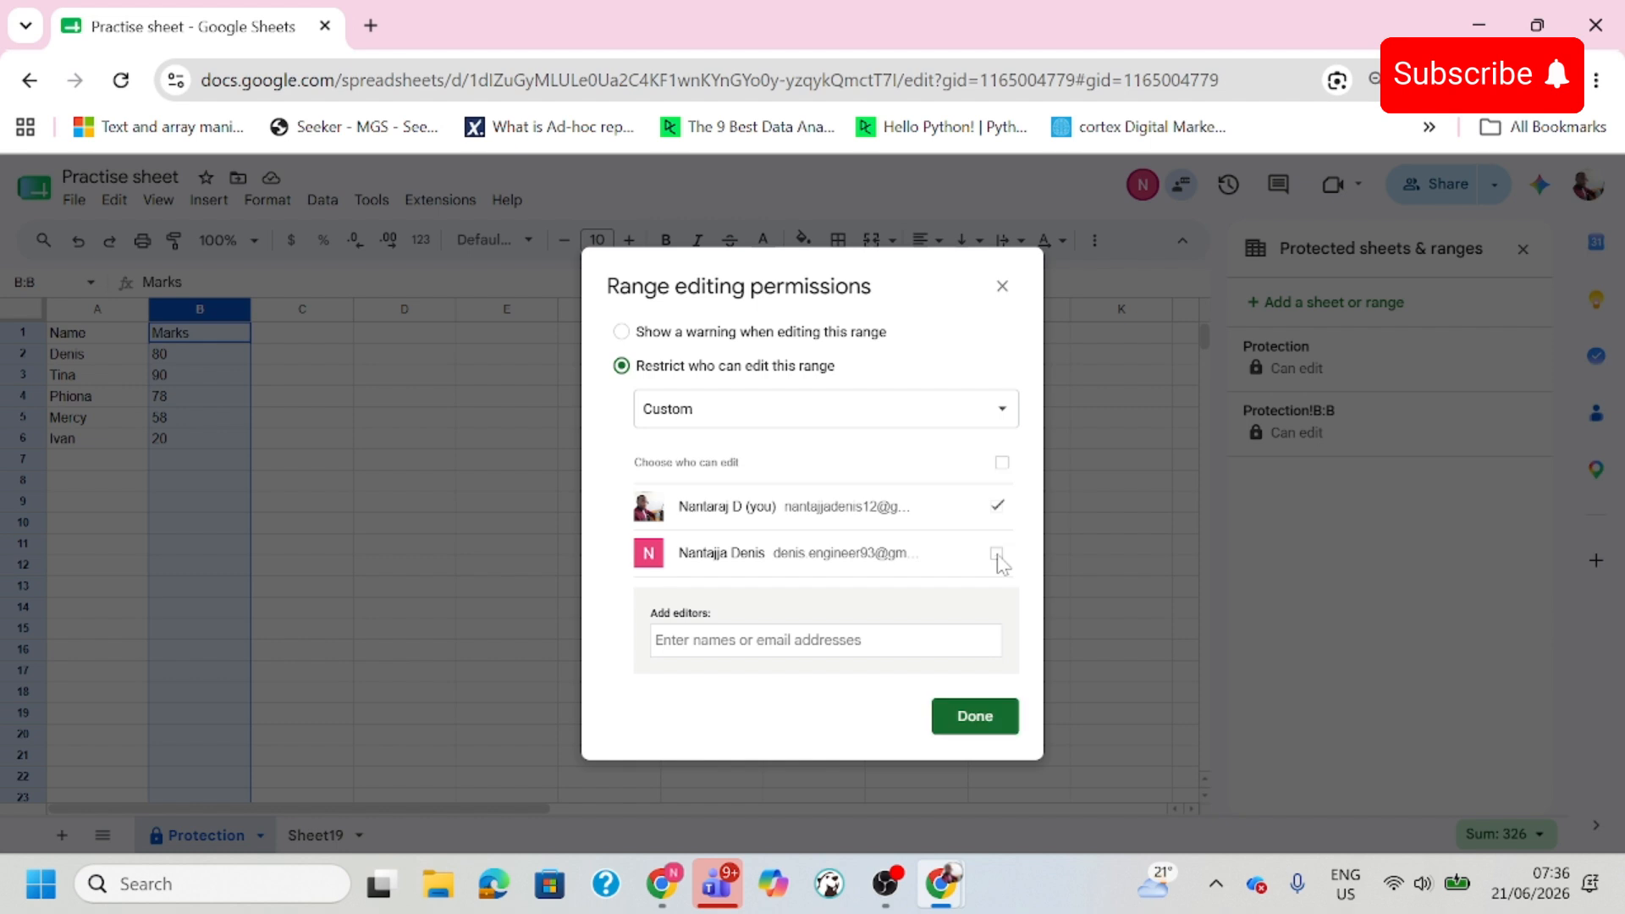
pyautogui.click(974, 718)
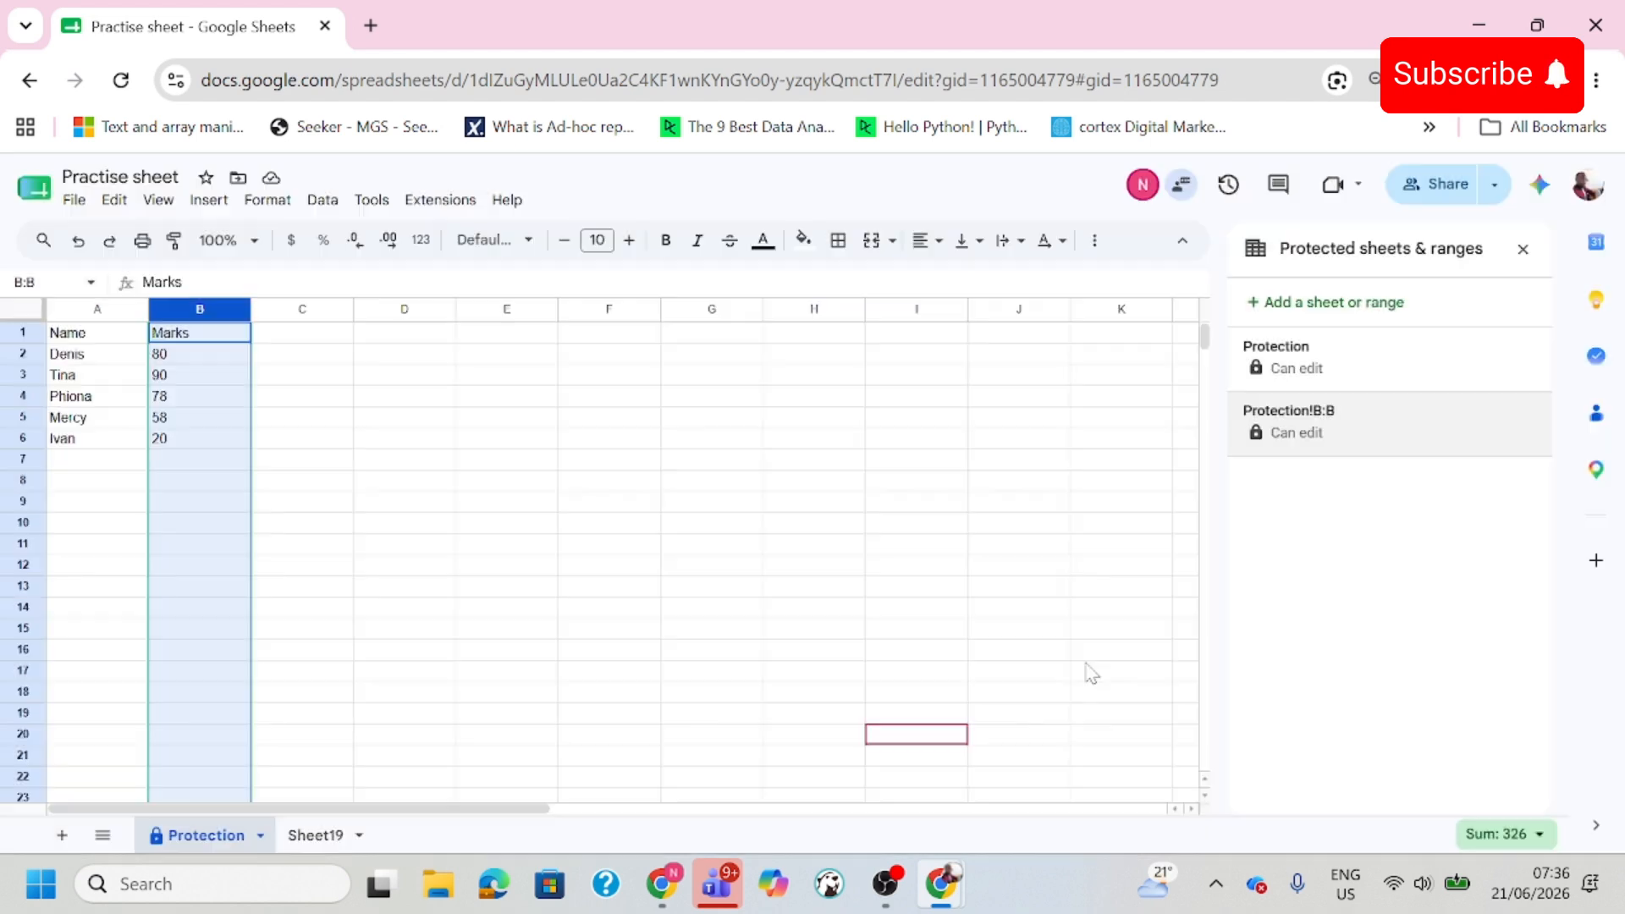
pyautogui.click(1090, 659)
# Test the owner's editing access to protected column B by entering 456 in cell B7.
pyautogui.click(214, 469)
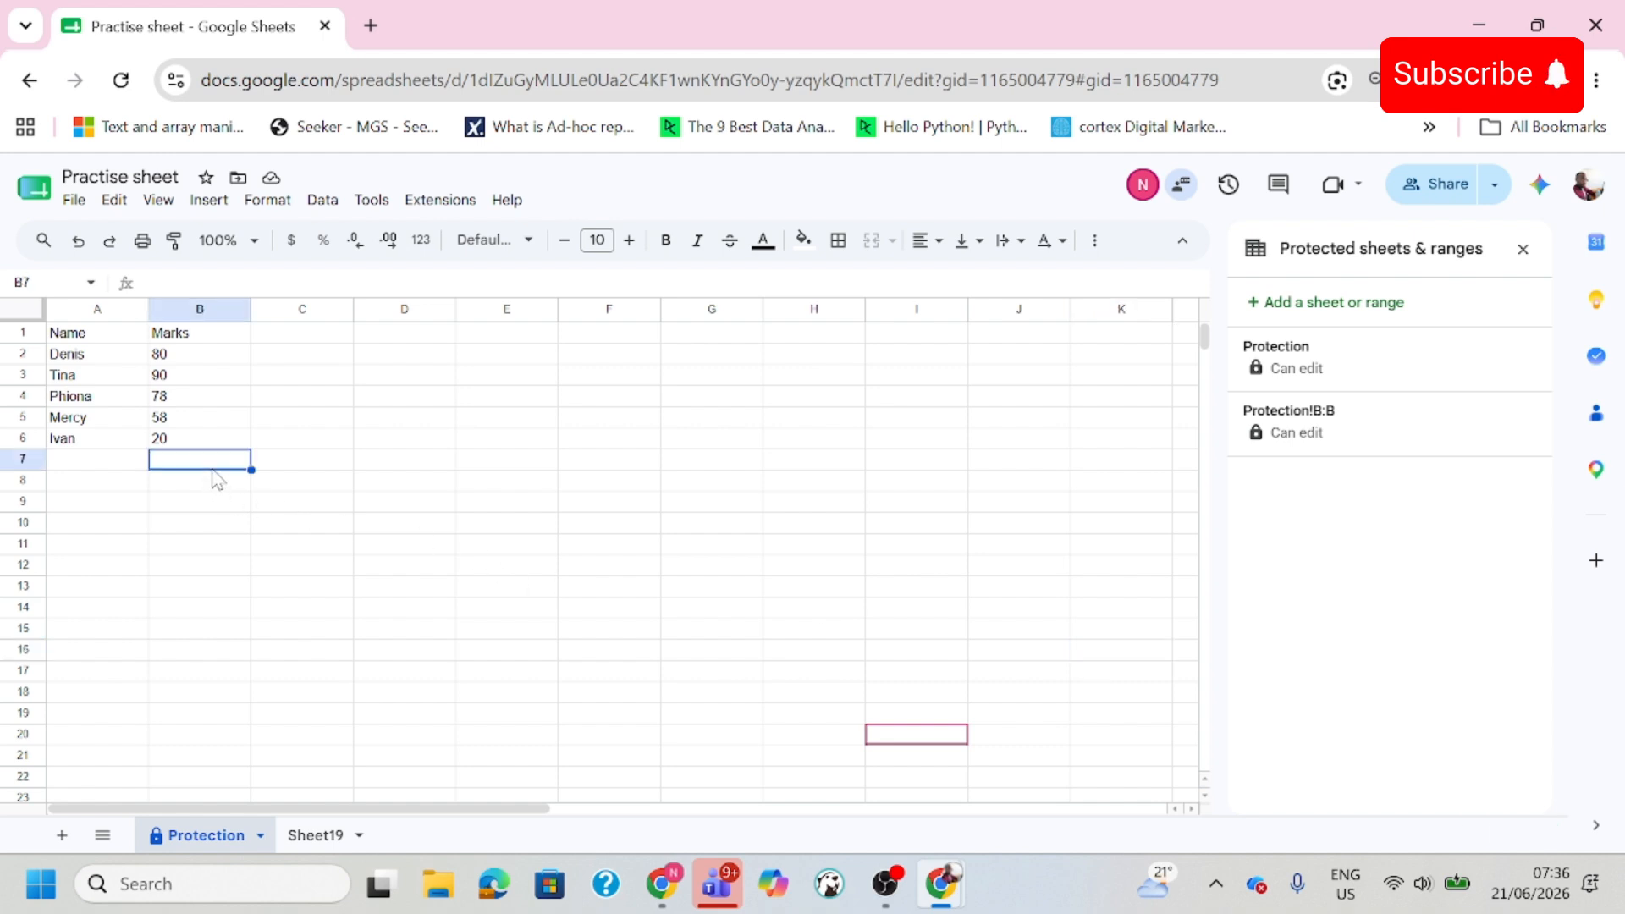
pyautogui.write('dasdadfaf')
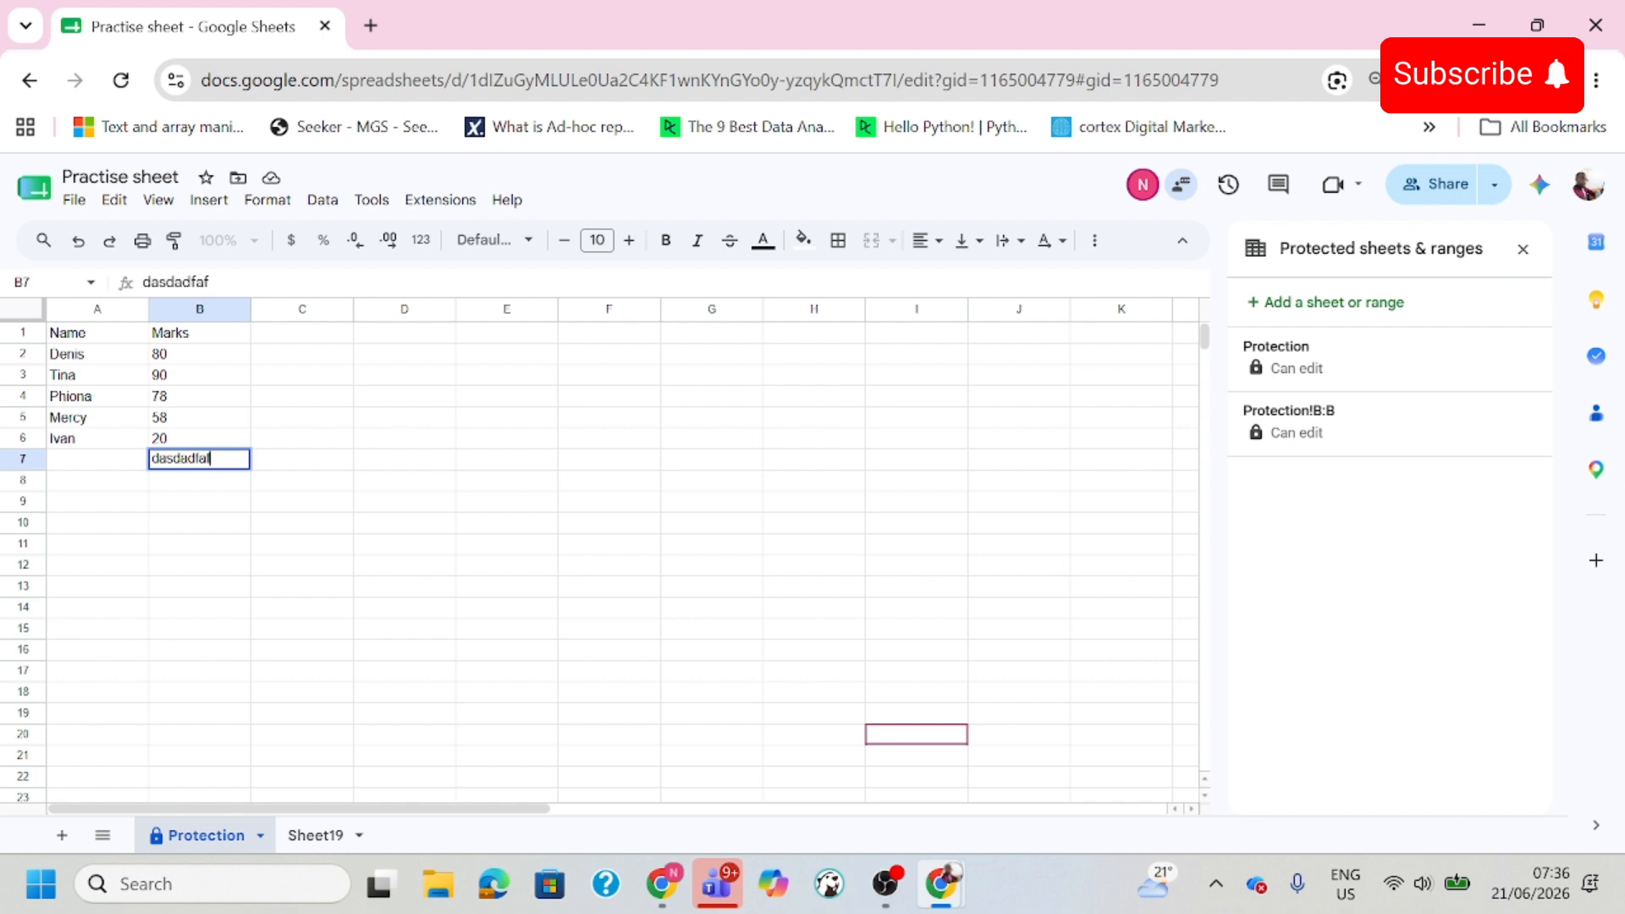
pyautogui.press('BackSpace')
pyautogui.press('BackSpace')
pyautogui.press('BackSpace')
pyautogui.press('BackSpace')
pyautogui.press('BackSpace')
pyautogui.press('BackSpace')
pyautogui.press('BackSpace')
pyautogui.press('BackSpace')
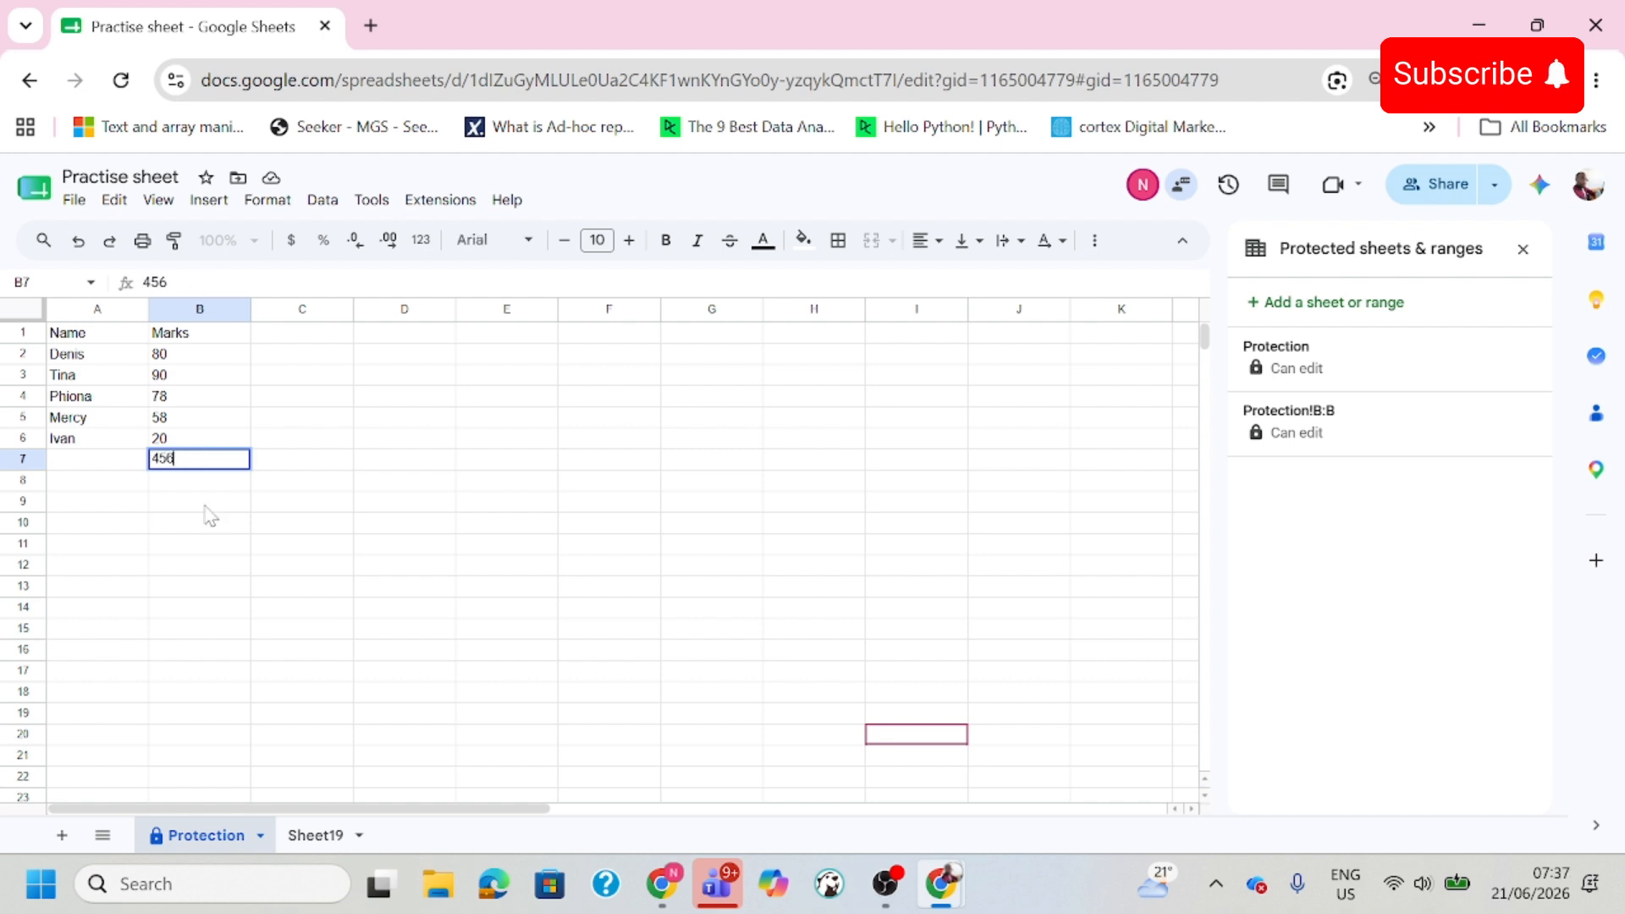
pyautogui.write('456')
pyautogui.click(212, 505)
pyautogui.click(197, 527)
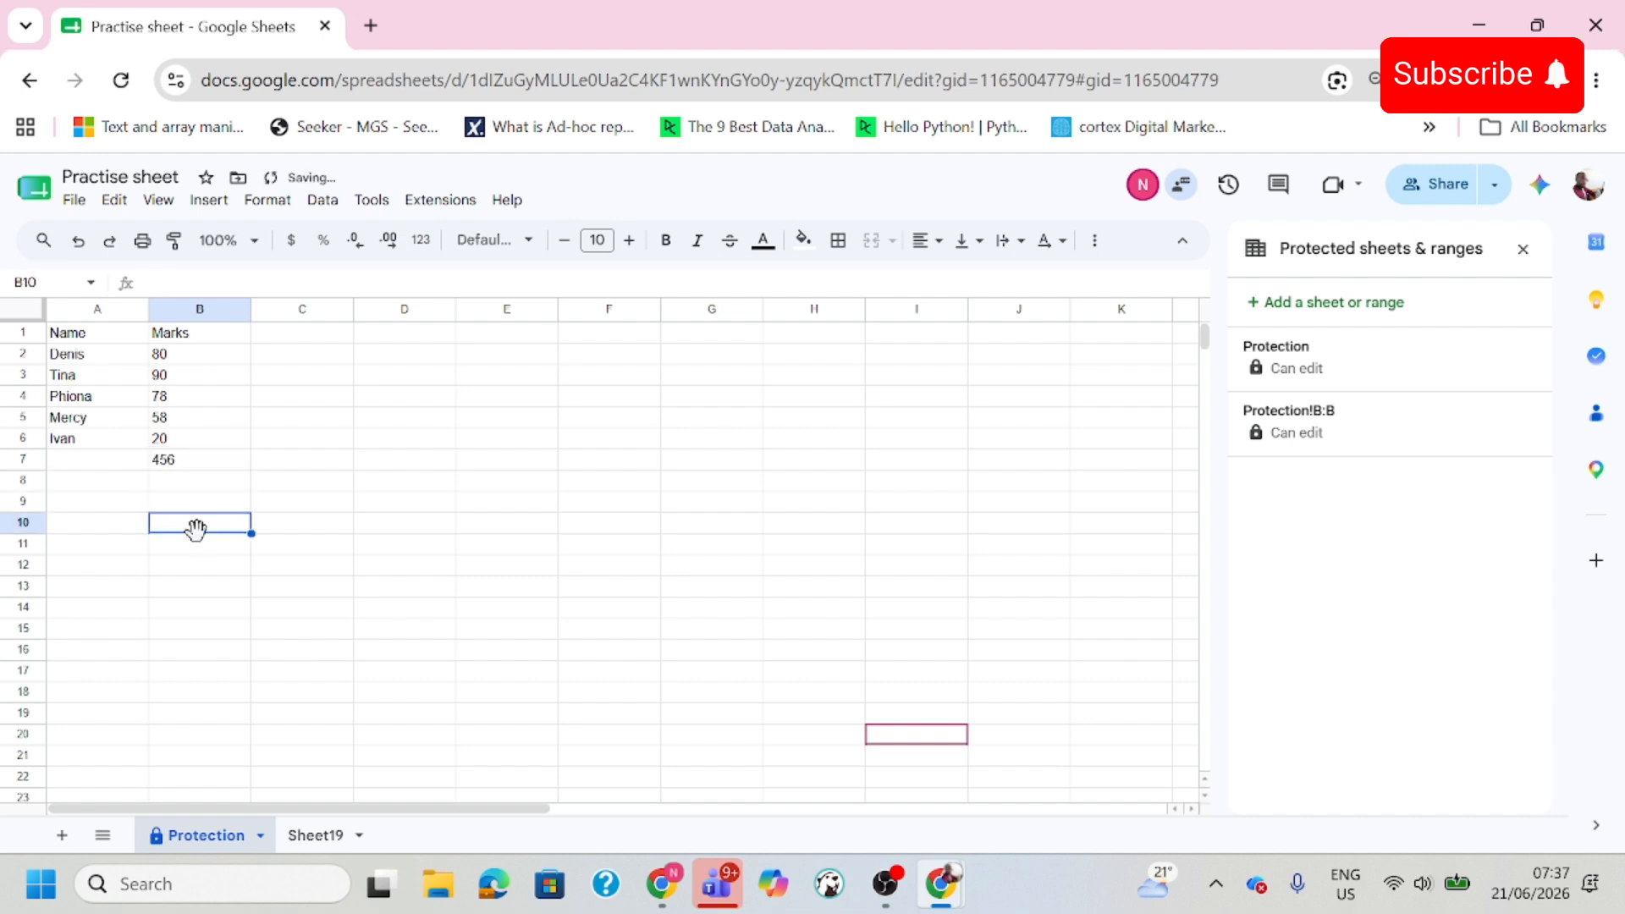
# Switch to the other editor's window and enter sample text outside column B: gdfgfd in F11, dhgd in K13 and dgh in I8.
pyautogui.hotkey('alt', 'Tab')
pyautogui.click(511, 567)
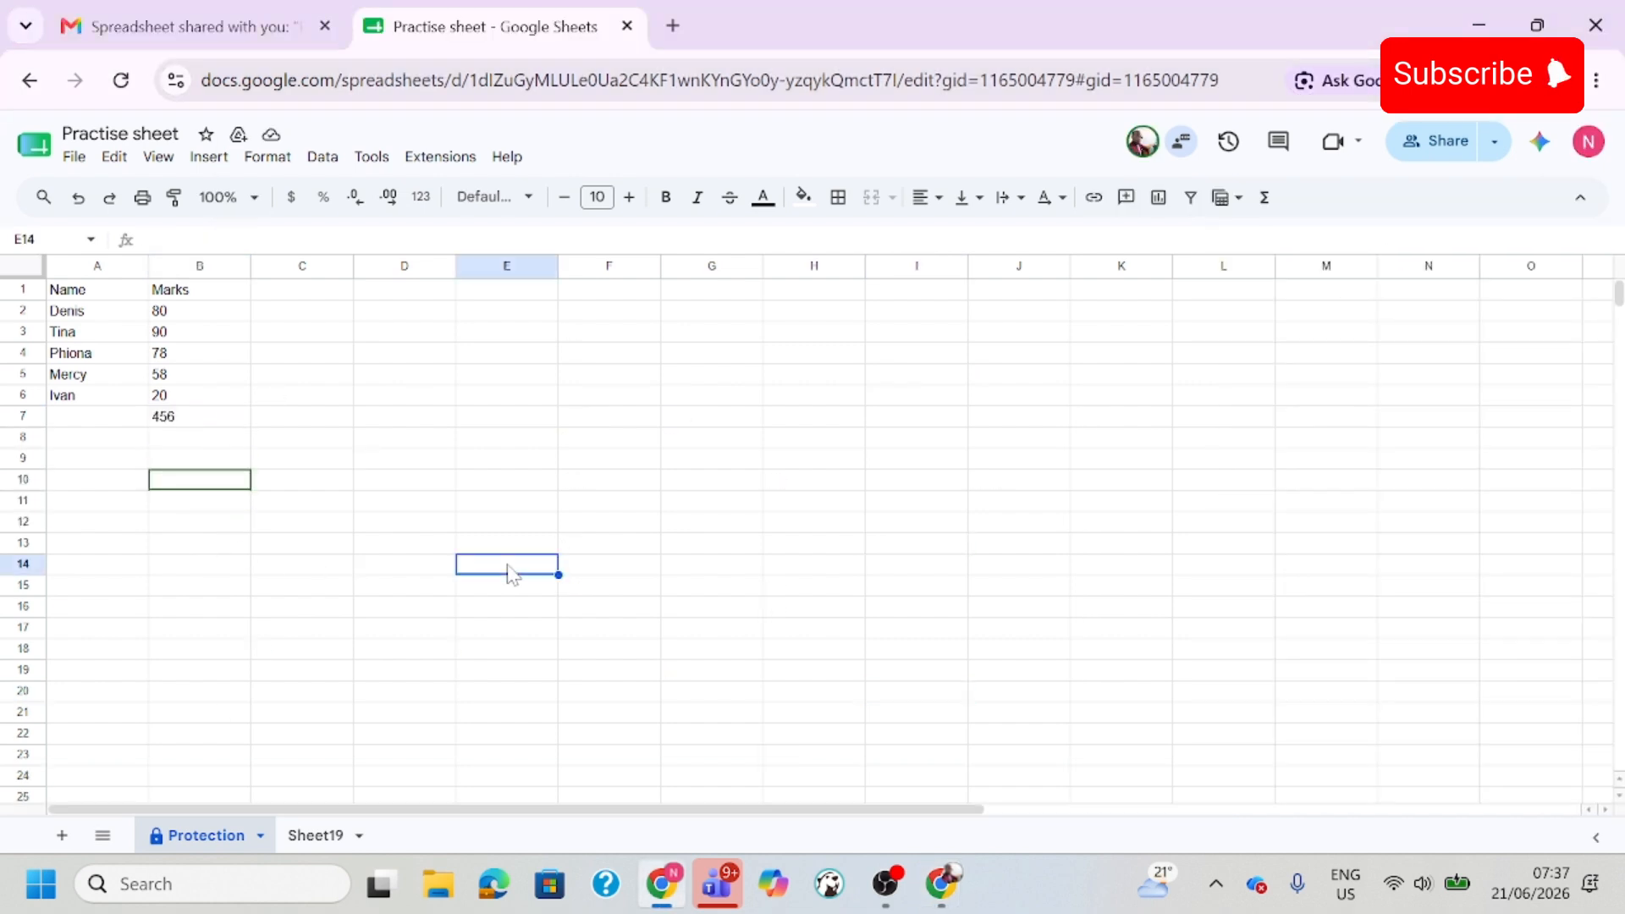
pyautogui.click(1099, 525)
pyautogui.click(656, 506)
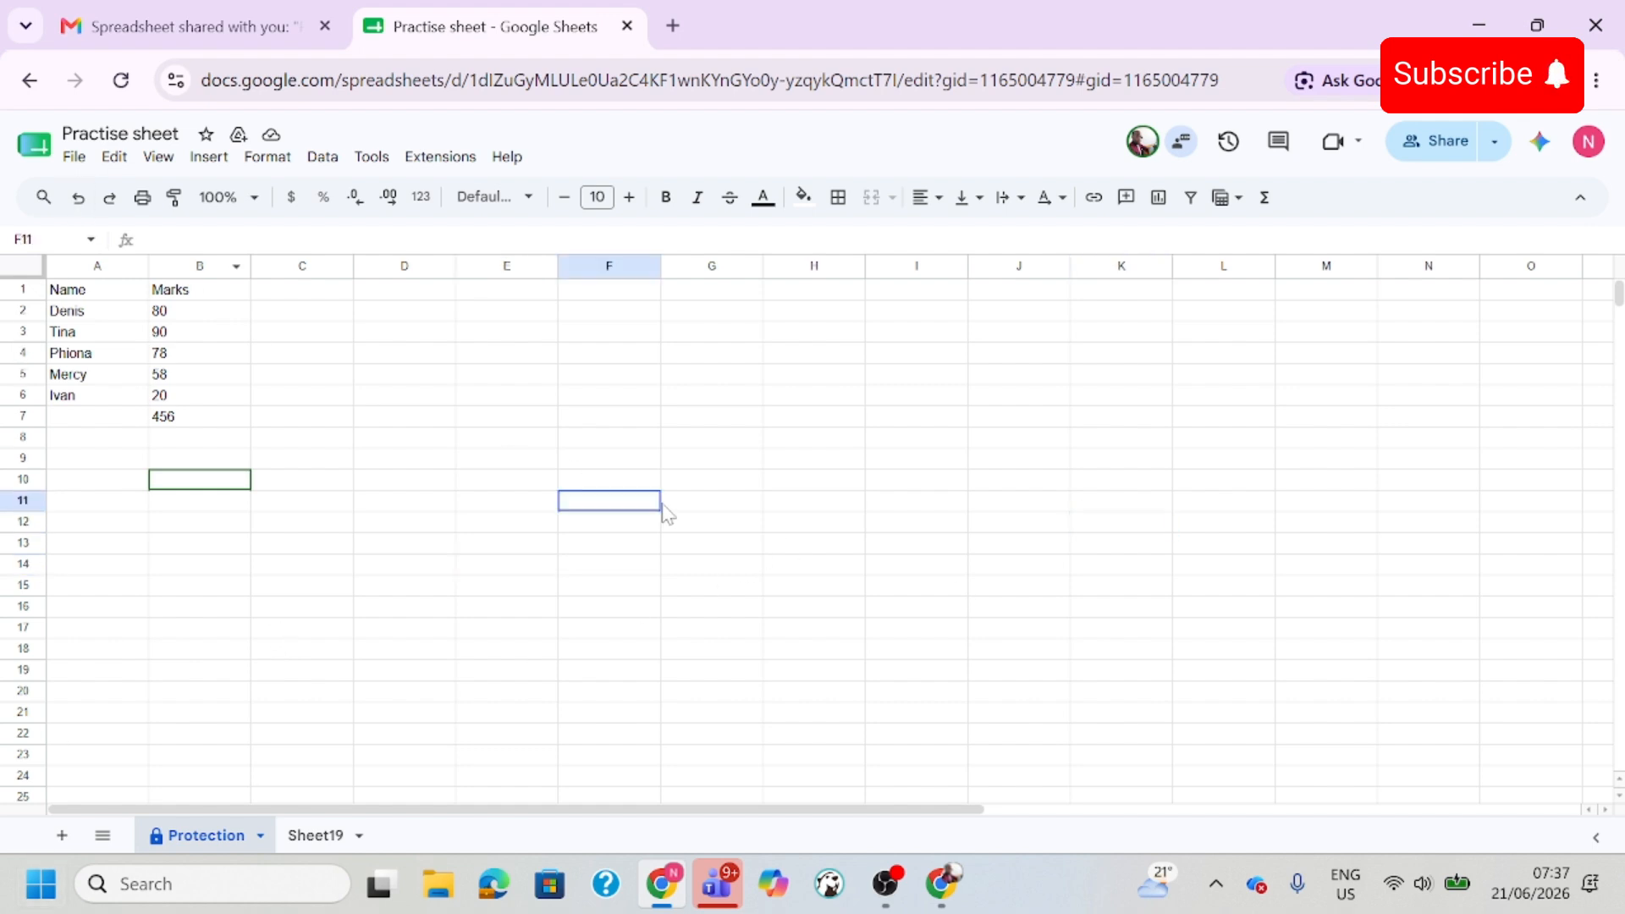
pyautogui.write('gdfgfd')
pyautogui.click(898, 482)
pyautogui.click(1157, 550)
pyautogui.write('dhgd')
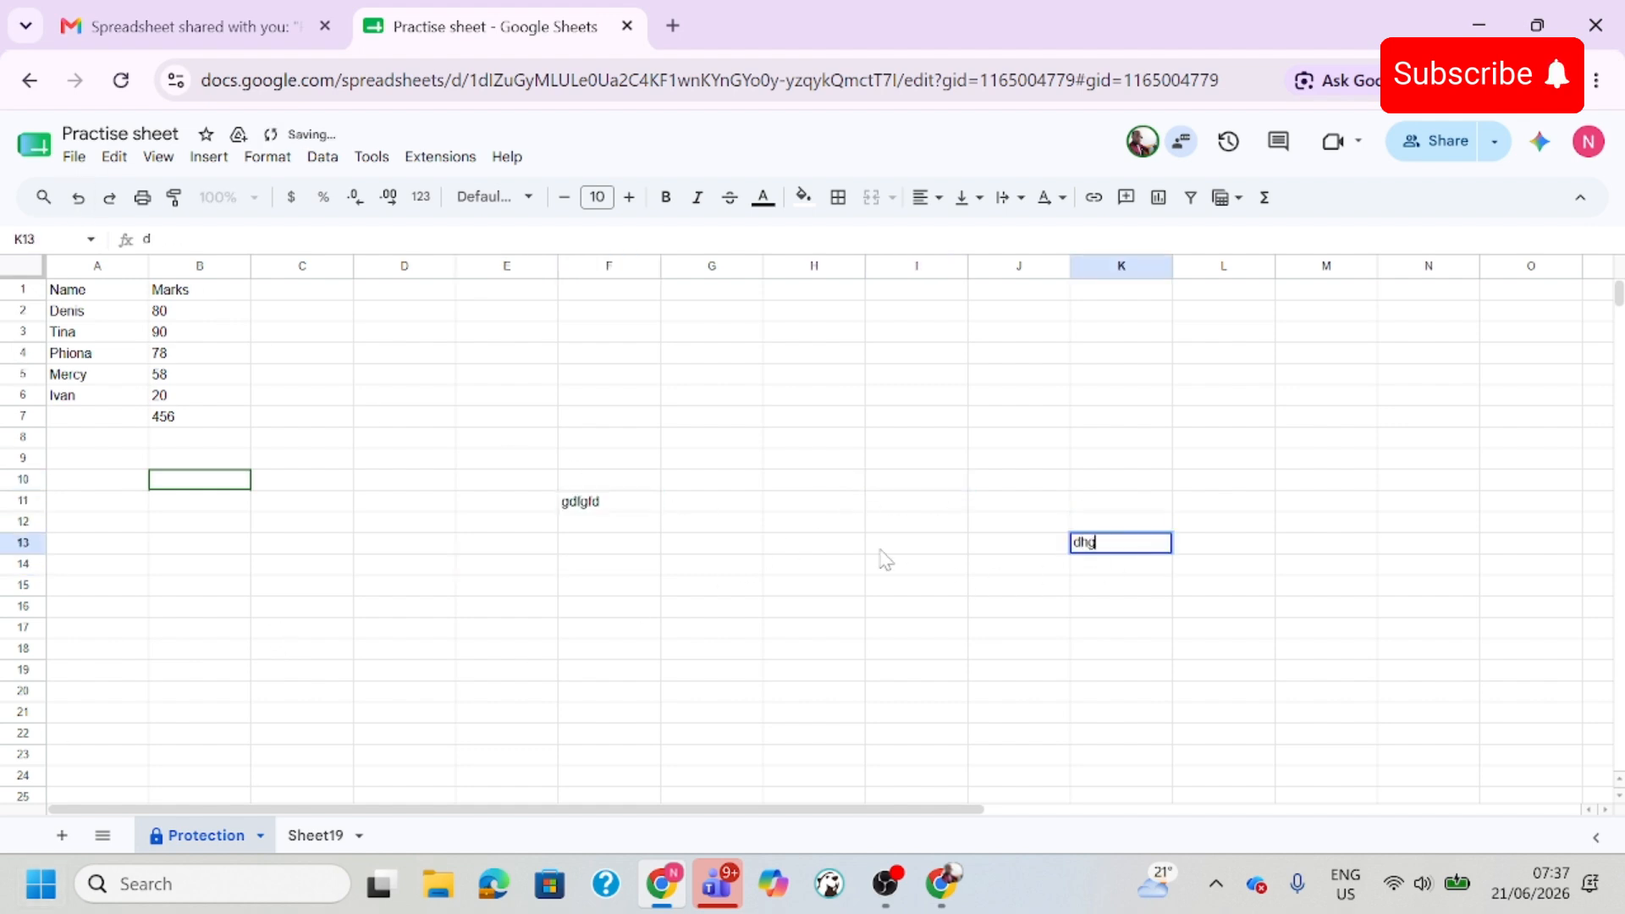
pyautogui.click(898, 438)
pyautogui.write('dgh')
pyautogui.click(944, 649)
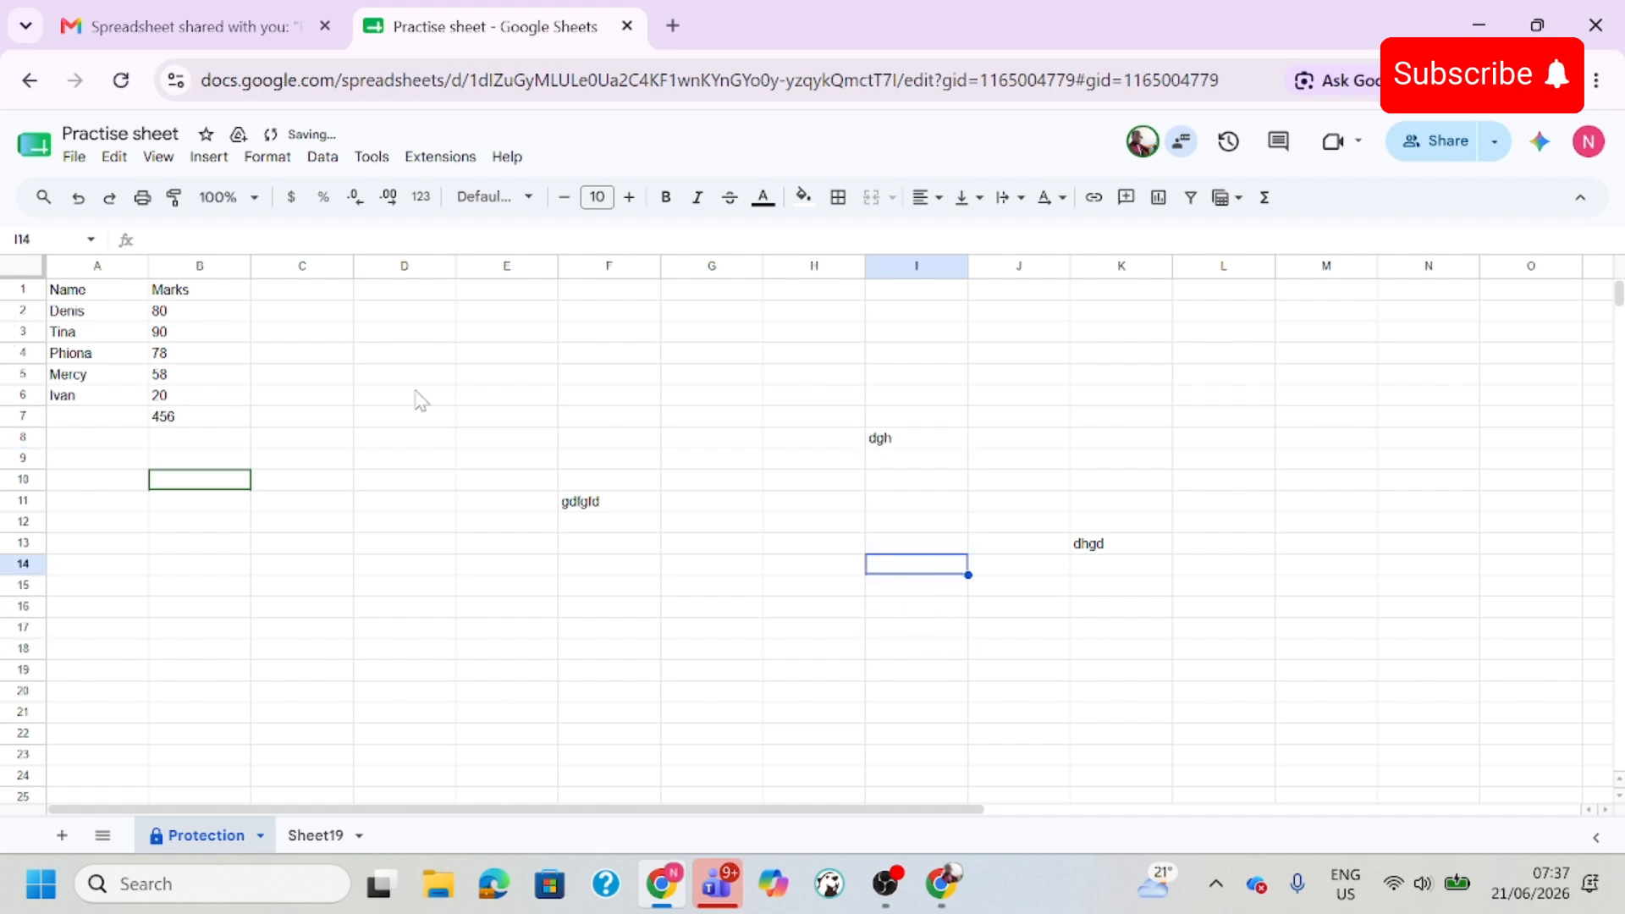
# Try to edit cells B8 and B12 in protected column B from the other editor's account.
pyautogui.click(196, 447)
pyautogui.press('d')
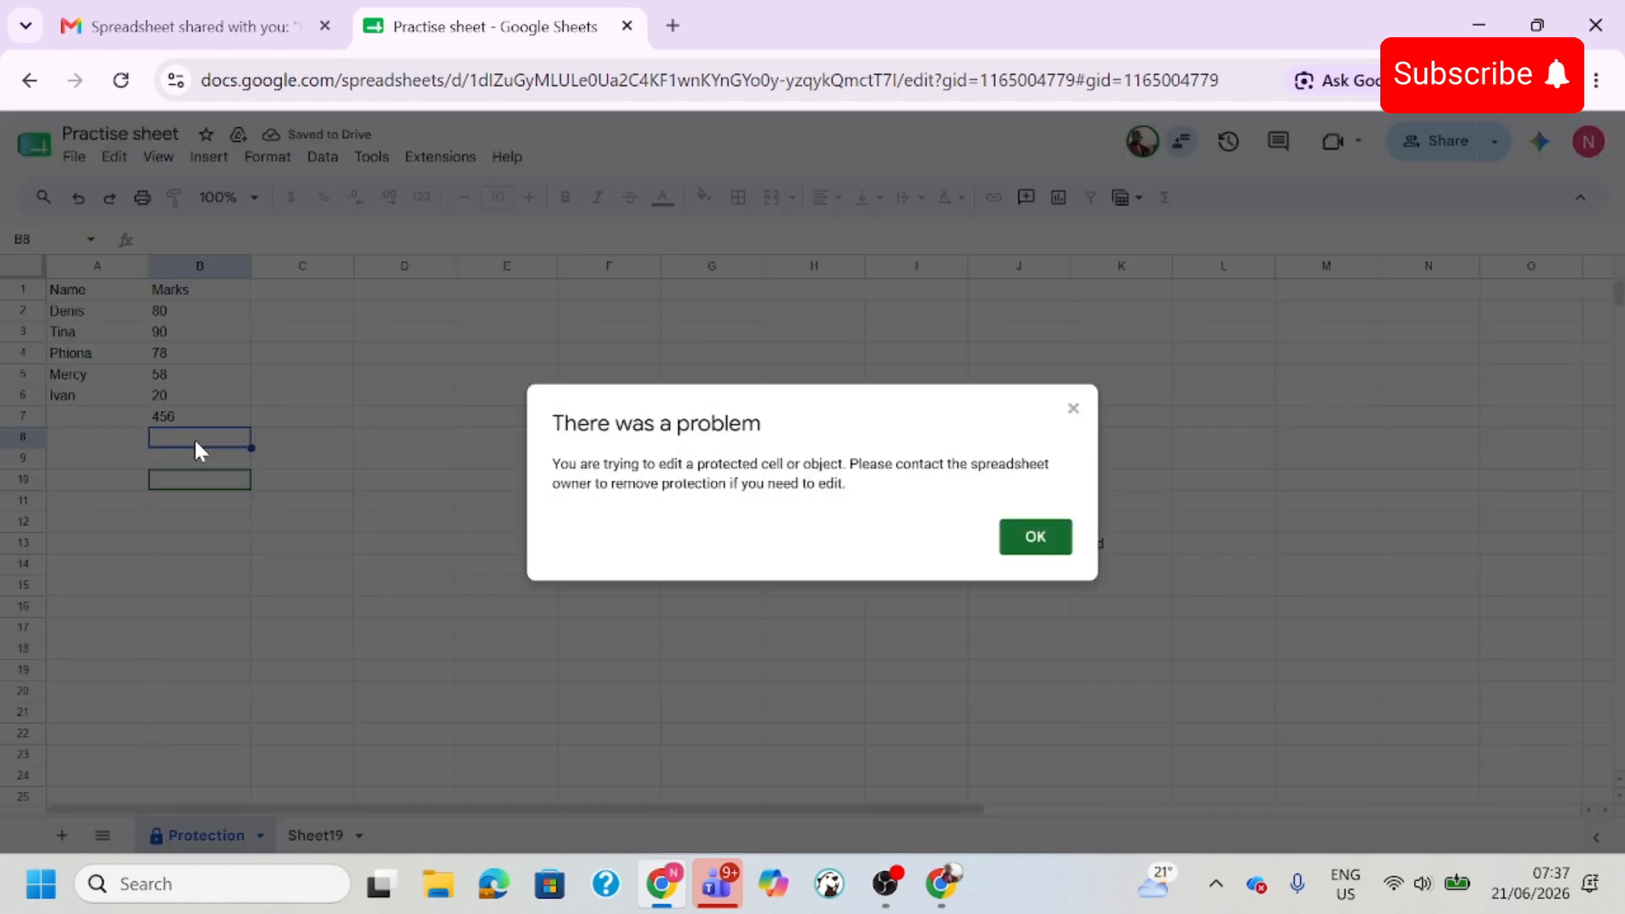
pyautogui.click(1026, 540)
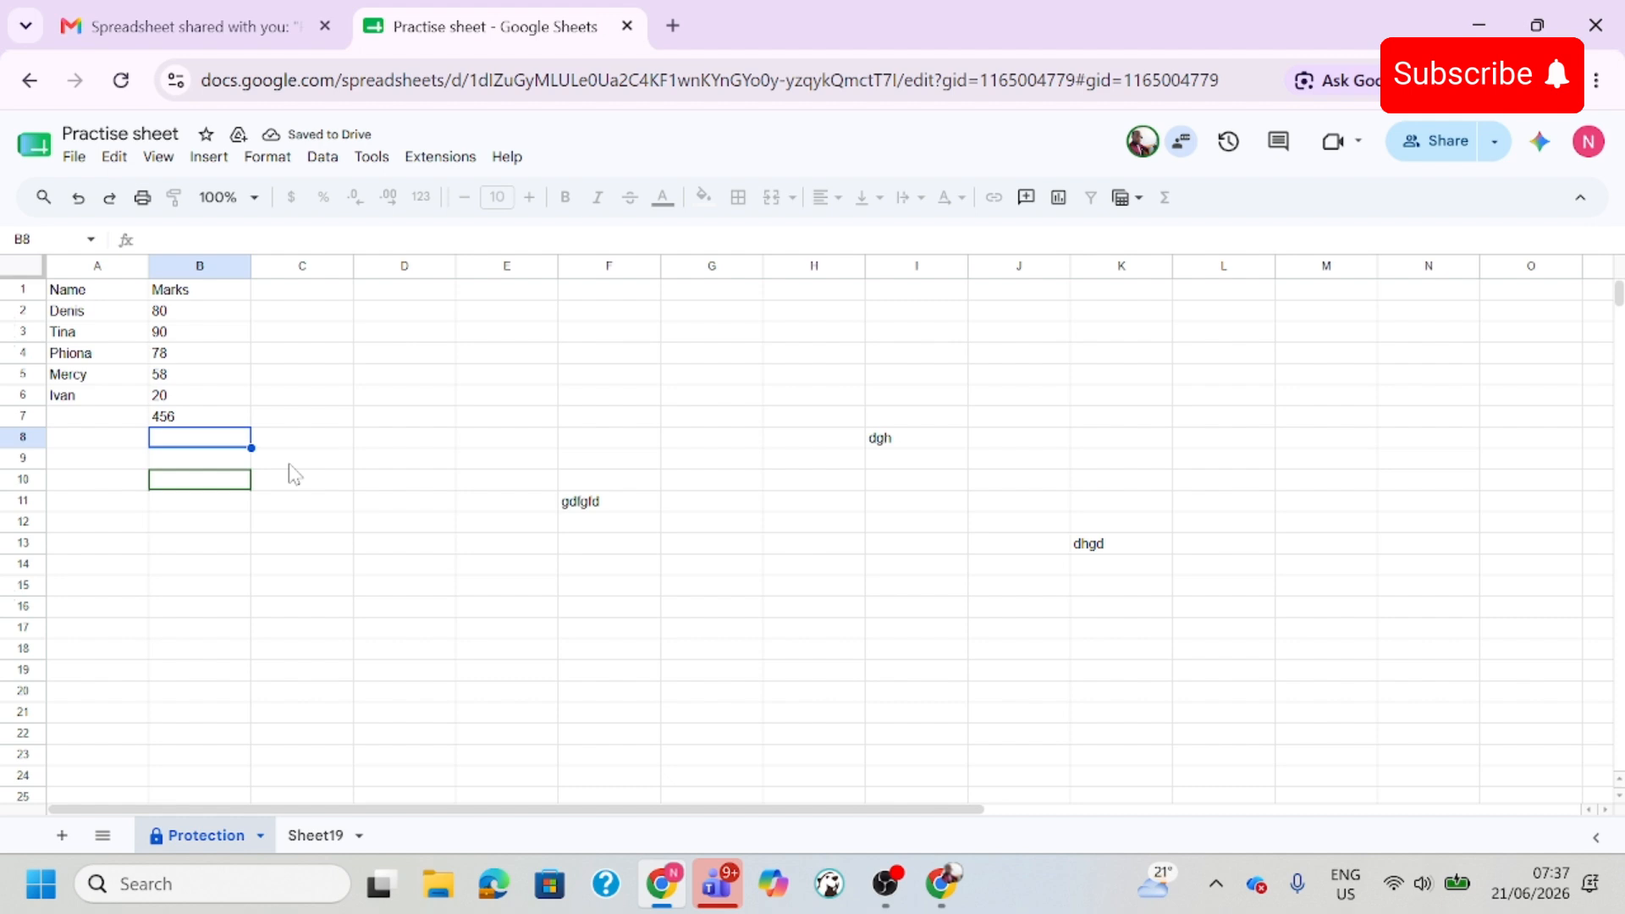
pyautogui.doubleClick(208, 446)
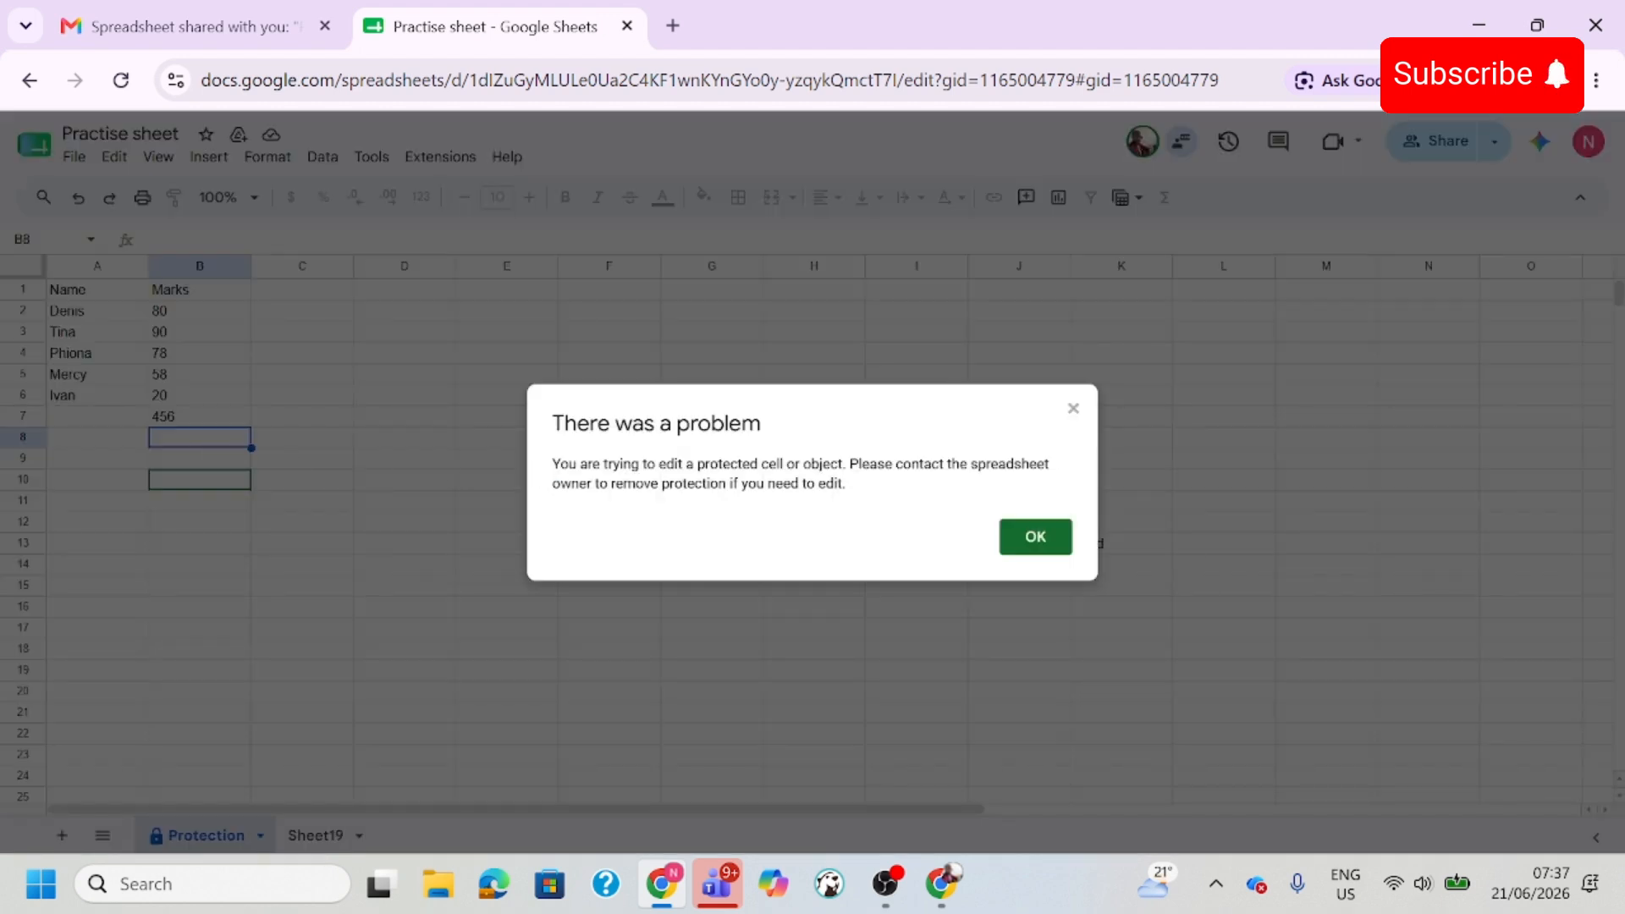
pyautogui.click(1027, 540)
pyautogui.click(205, 523)
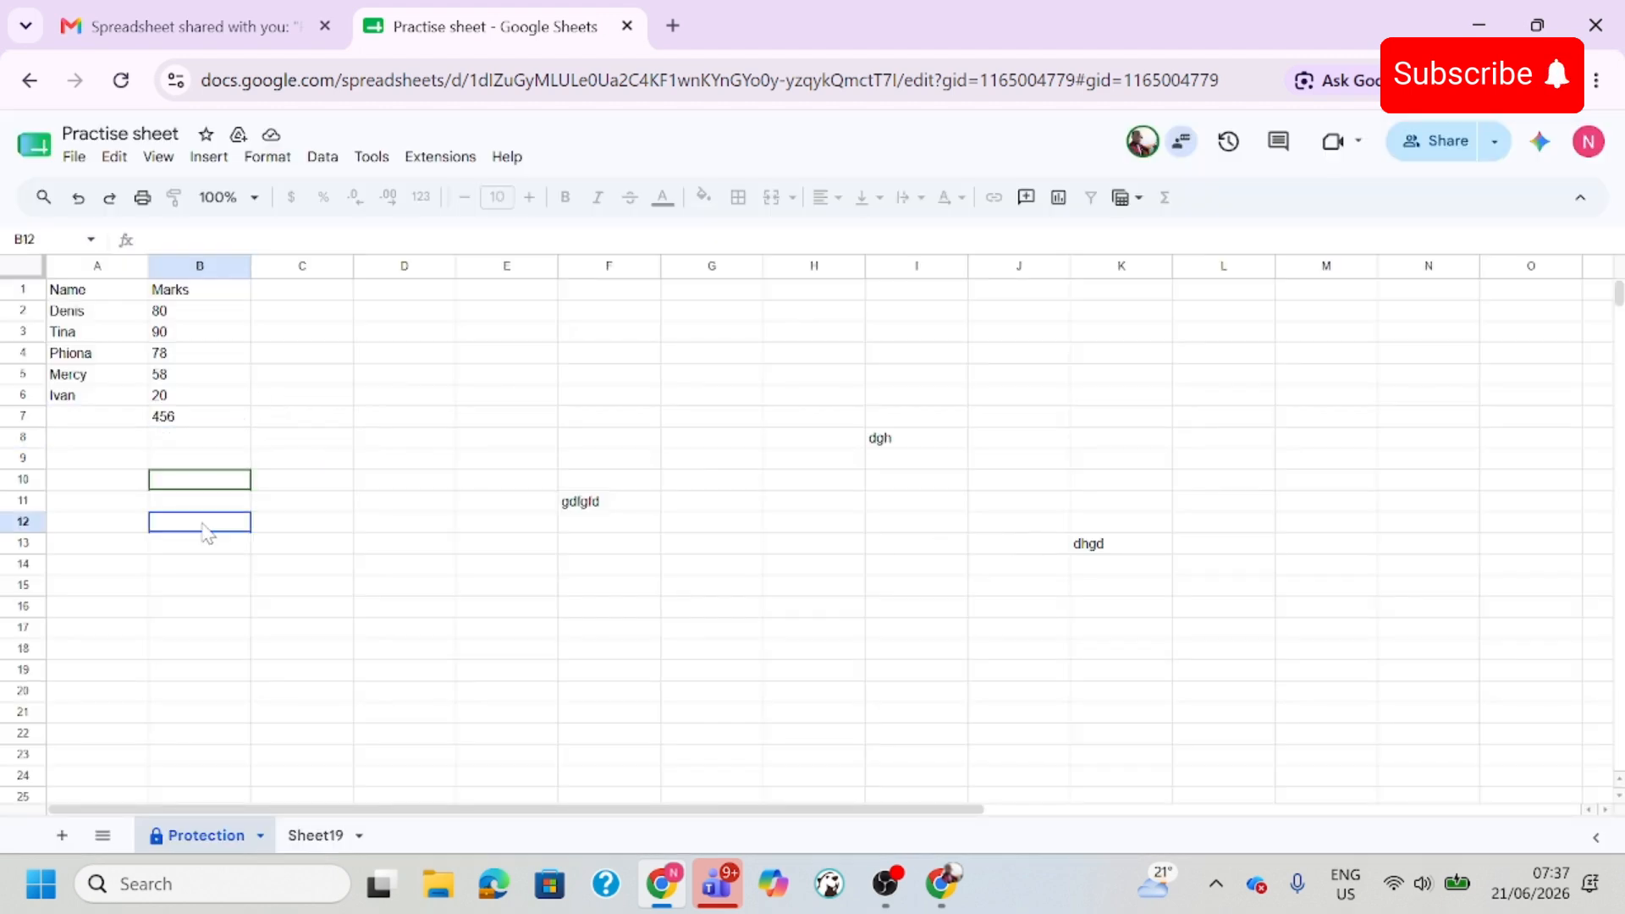
pyautogui.press('d')
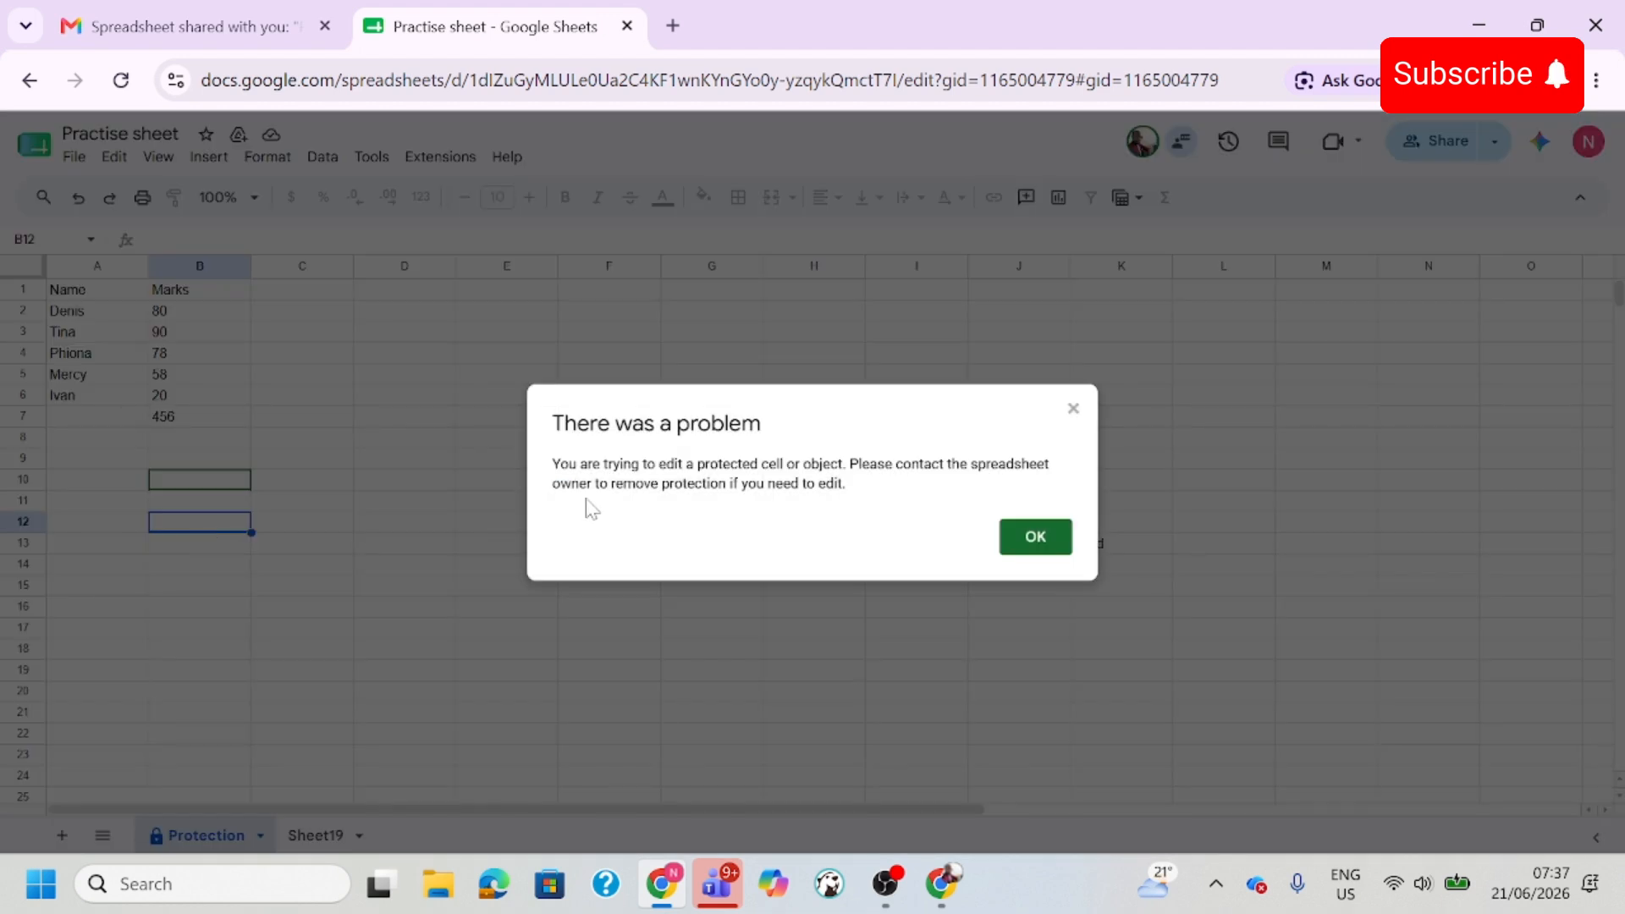
pyautogui.moveTo(552, 464); pyautogui.dragTo(1050, 489)
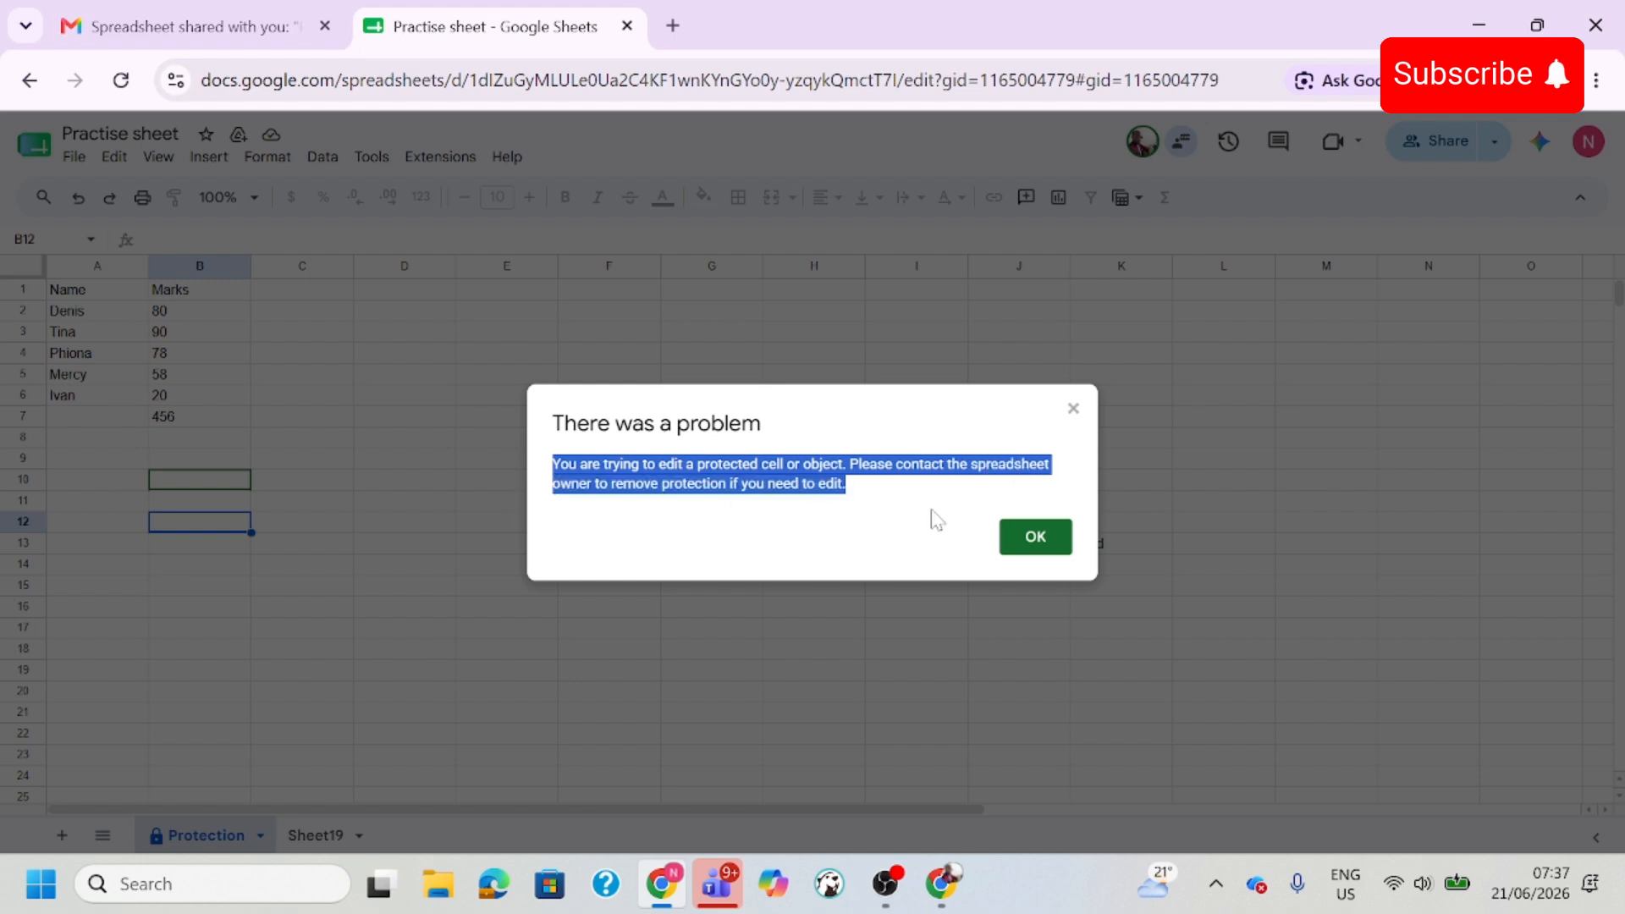
pyautogui.click(1032, 540)
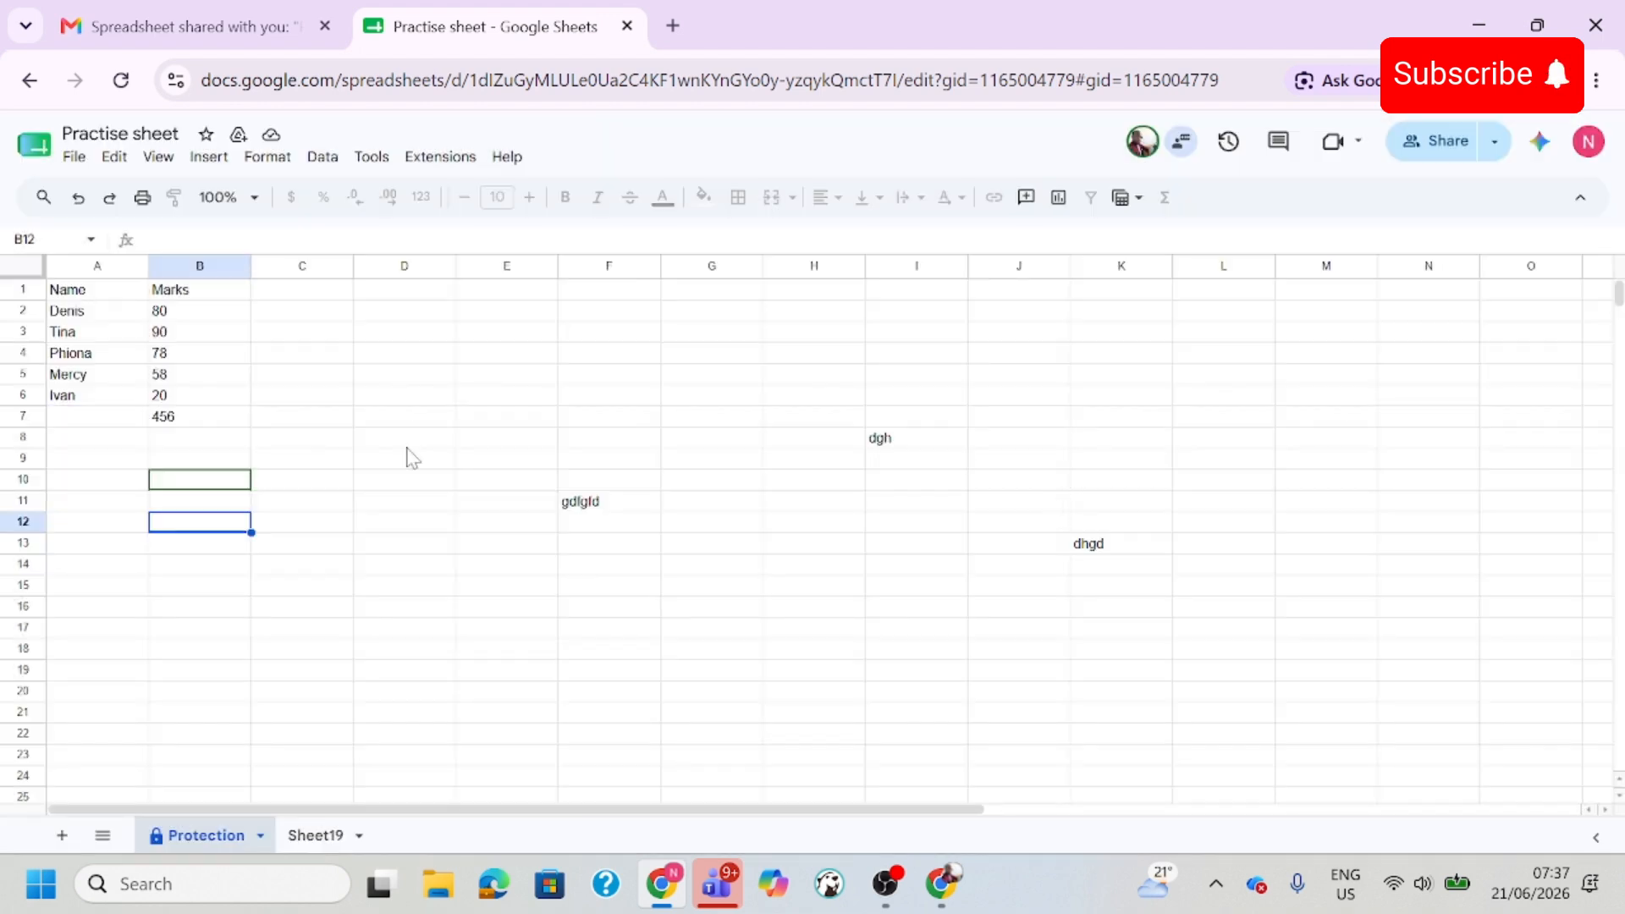
# Enter more sample text in unrestricted cells: sfdgs in H4, sfg in E2 and sf in H13.
pyautogui.click(821, 356)
pyautogui.write('sfdgs')
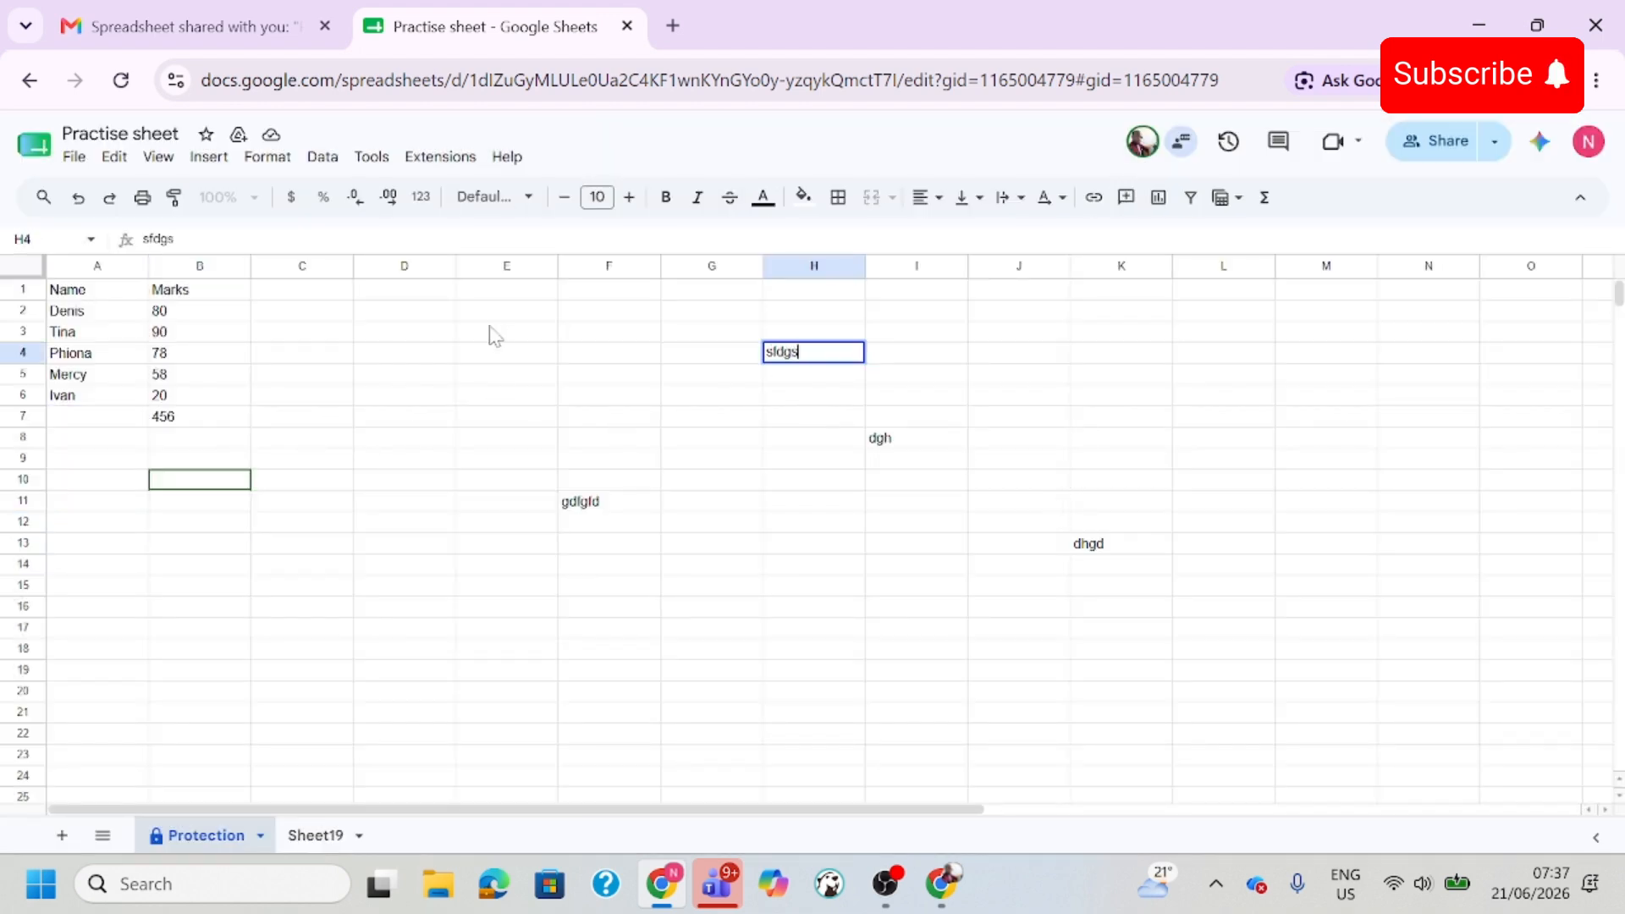
pyautogui.click(491, 313)
pyautogui.write('sfg')
pyautogui.click(780, 538)
pyautogui.write('sf')
# Test editing column A by entering nanan in A7 and a first name from the list in A8.
pyautogui.click(114, 419)
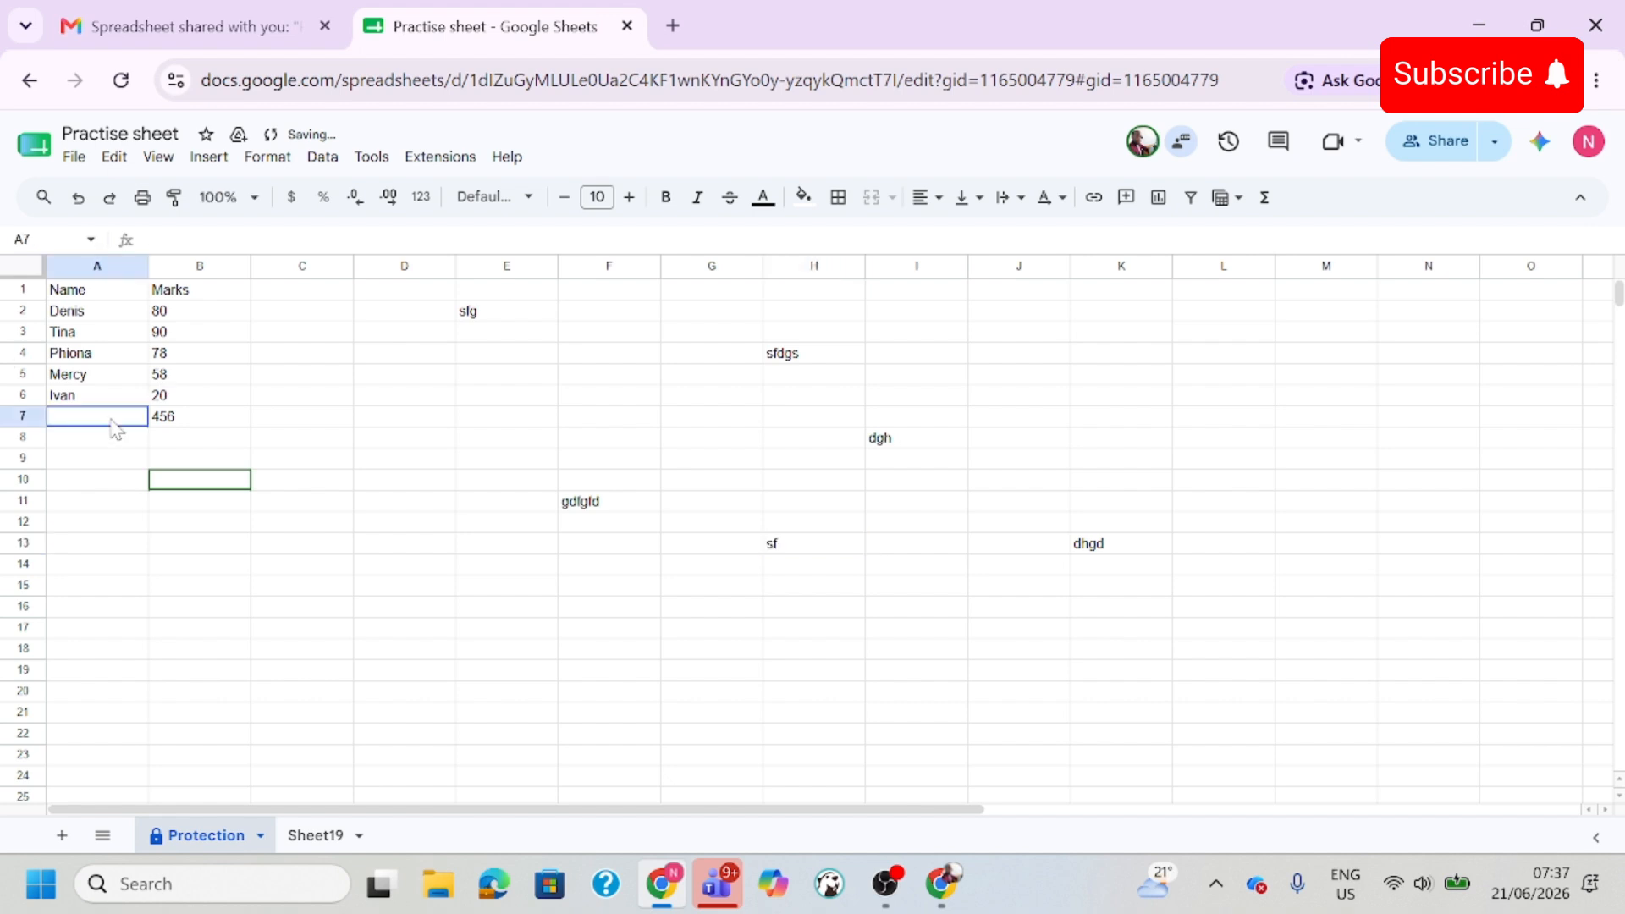
pyautogui.write('nanan')
pyautogui.press('Return')
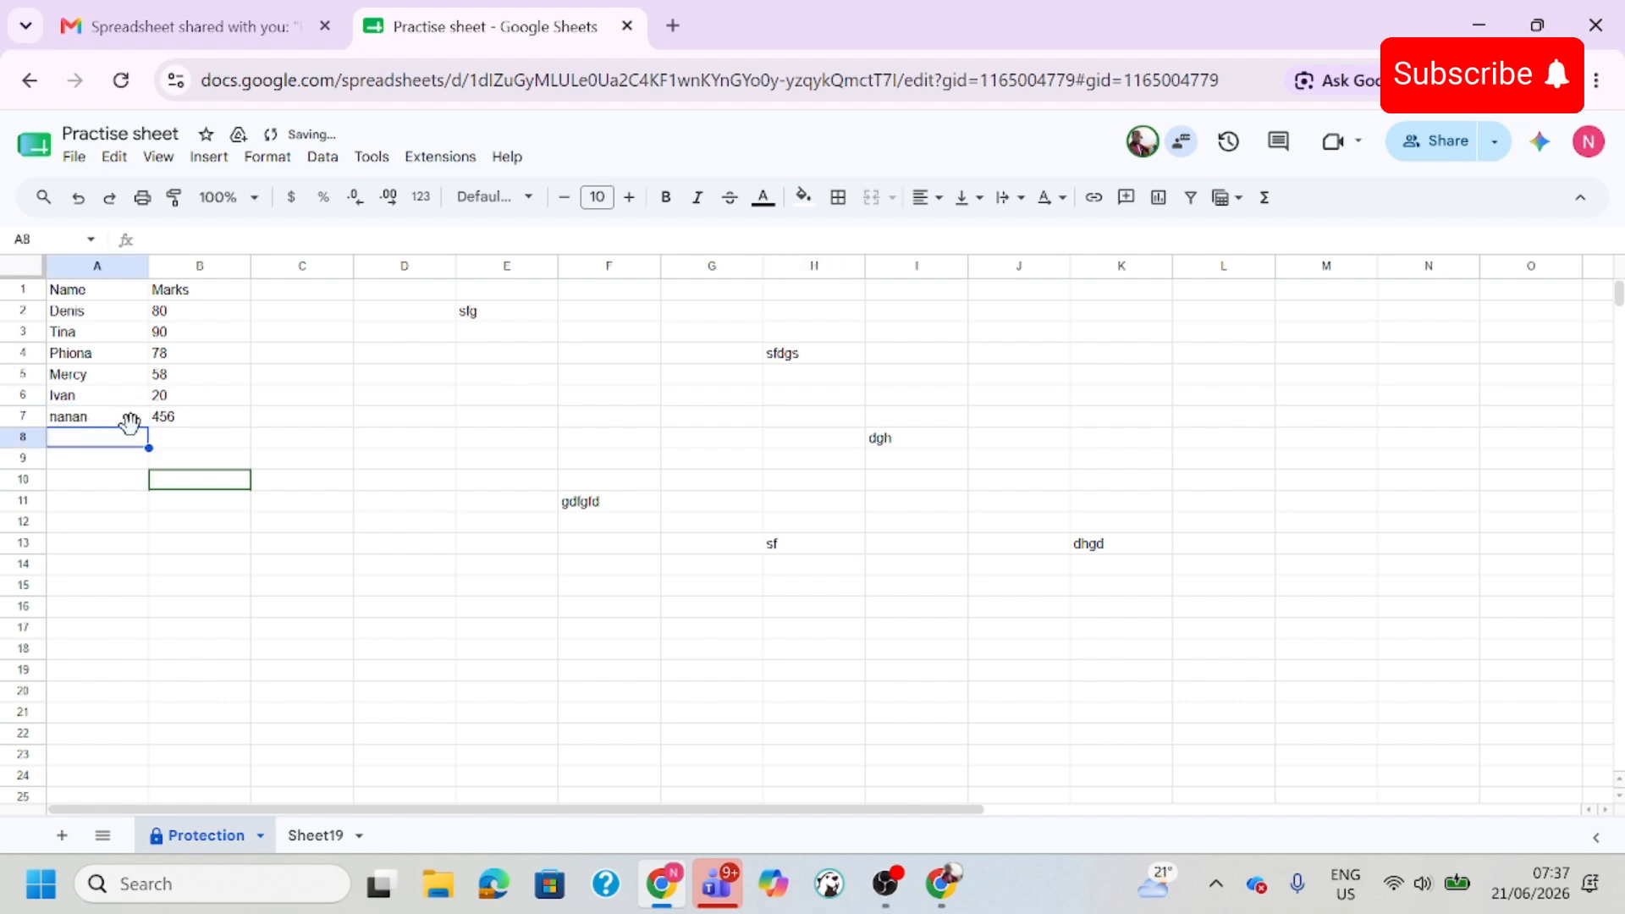
pyautogui.write('Tina')
pyautogui.press('Return')
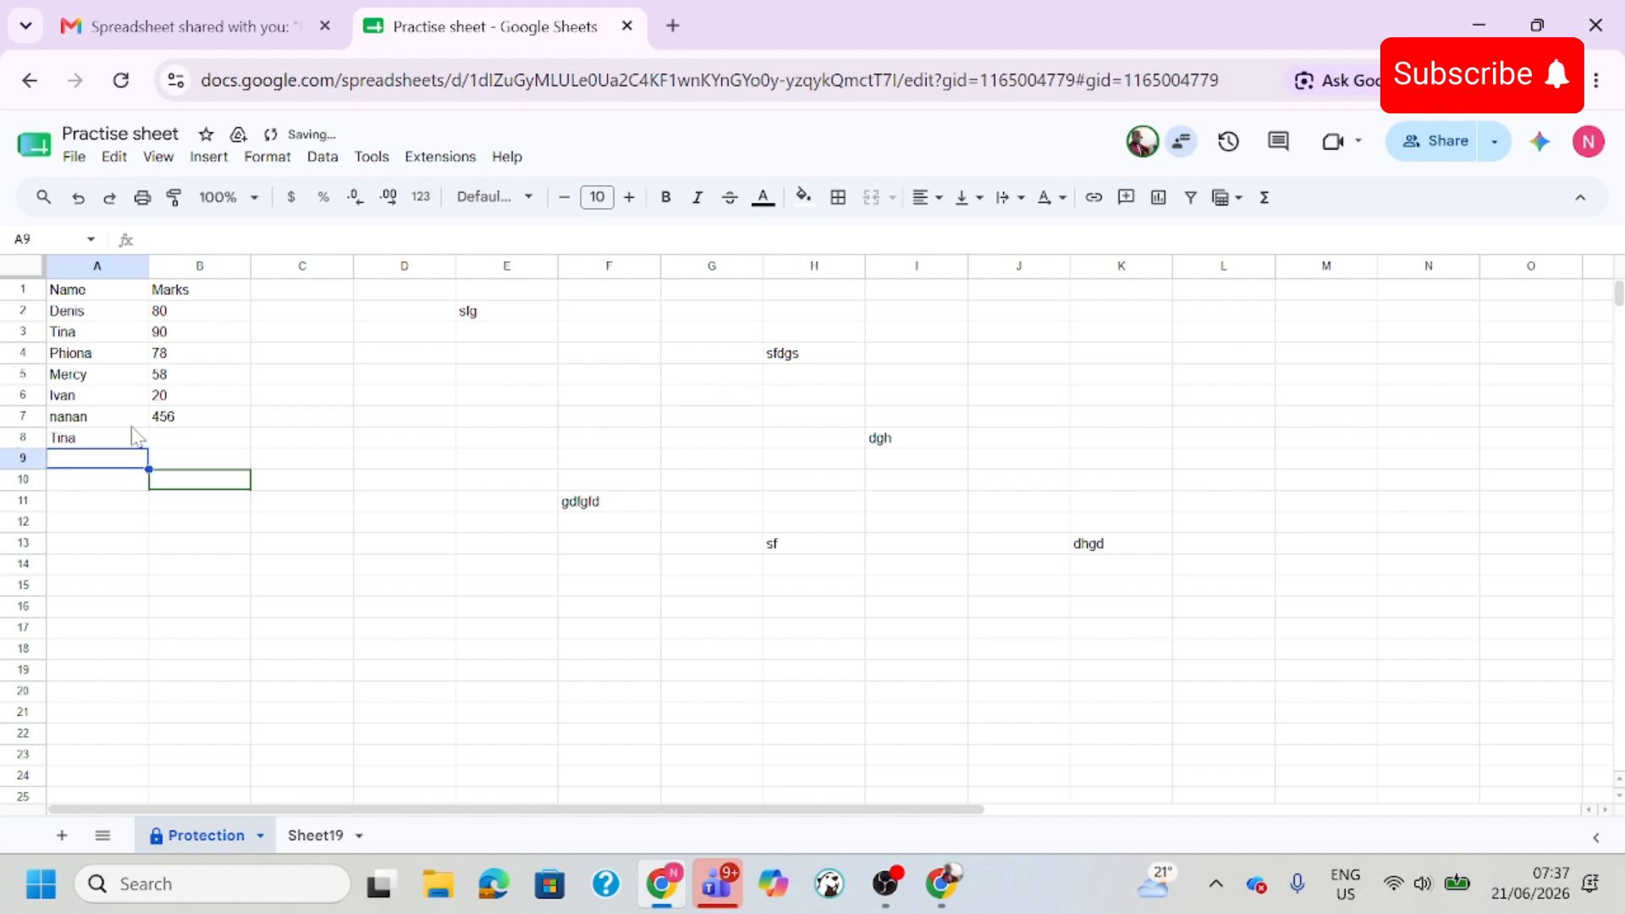
# Enter another first name in A9 and try to enter a mark in protected cell B8.
pyautogui.write('I')
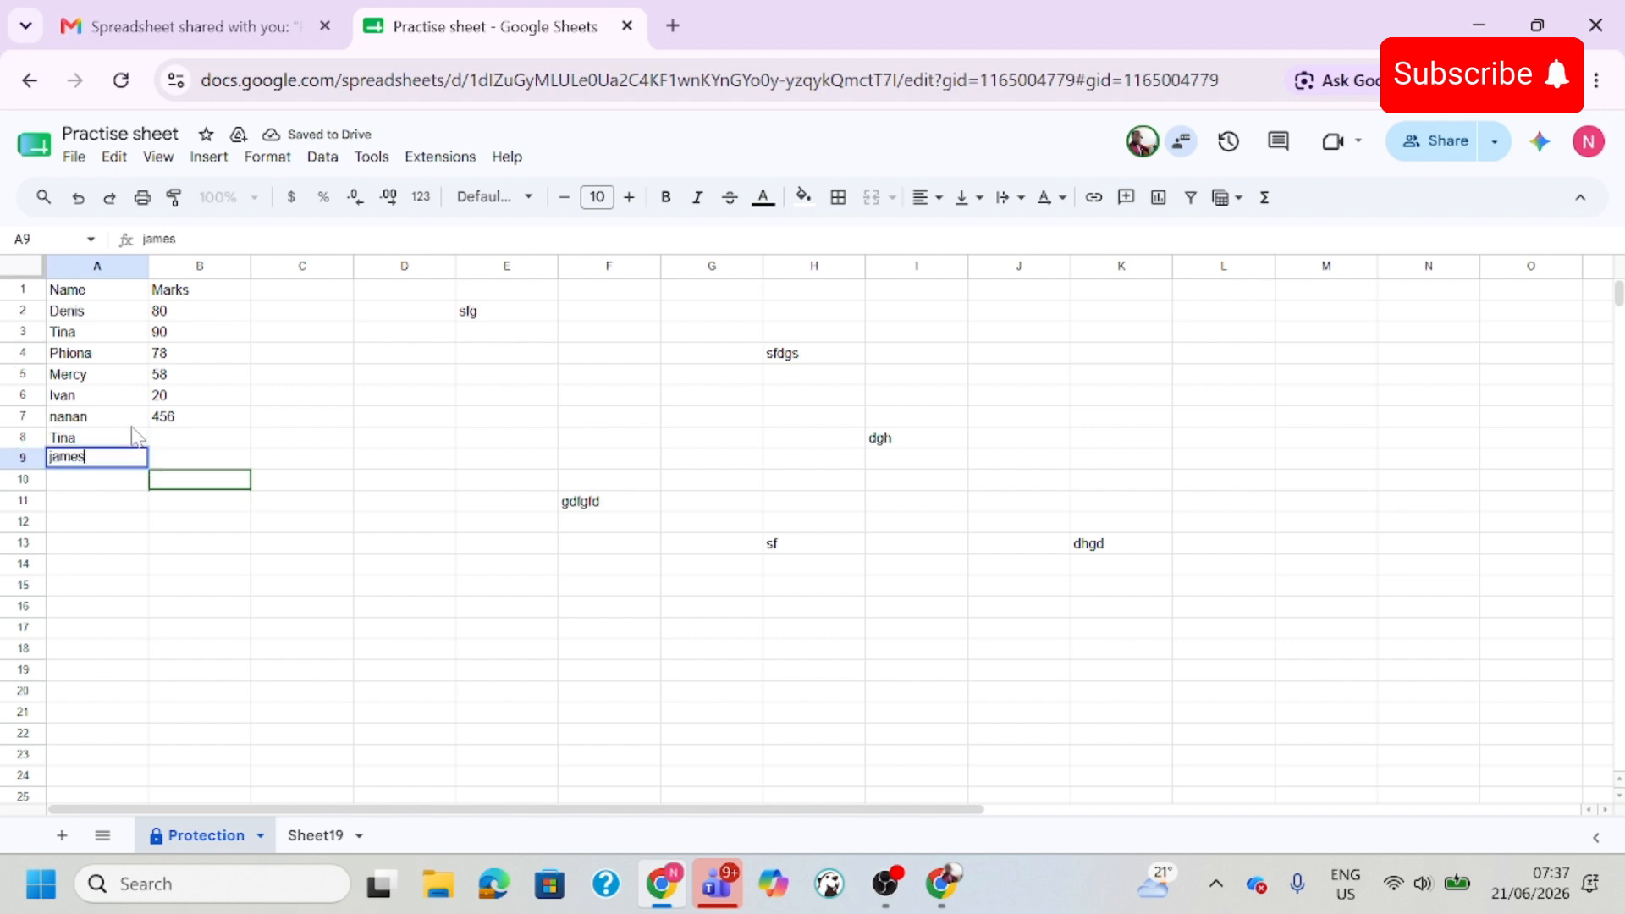
pyautogui.press('Return')
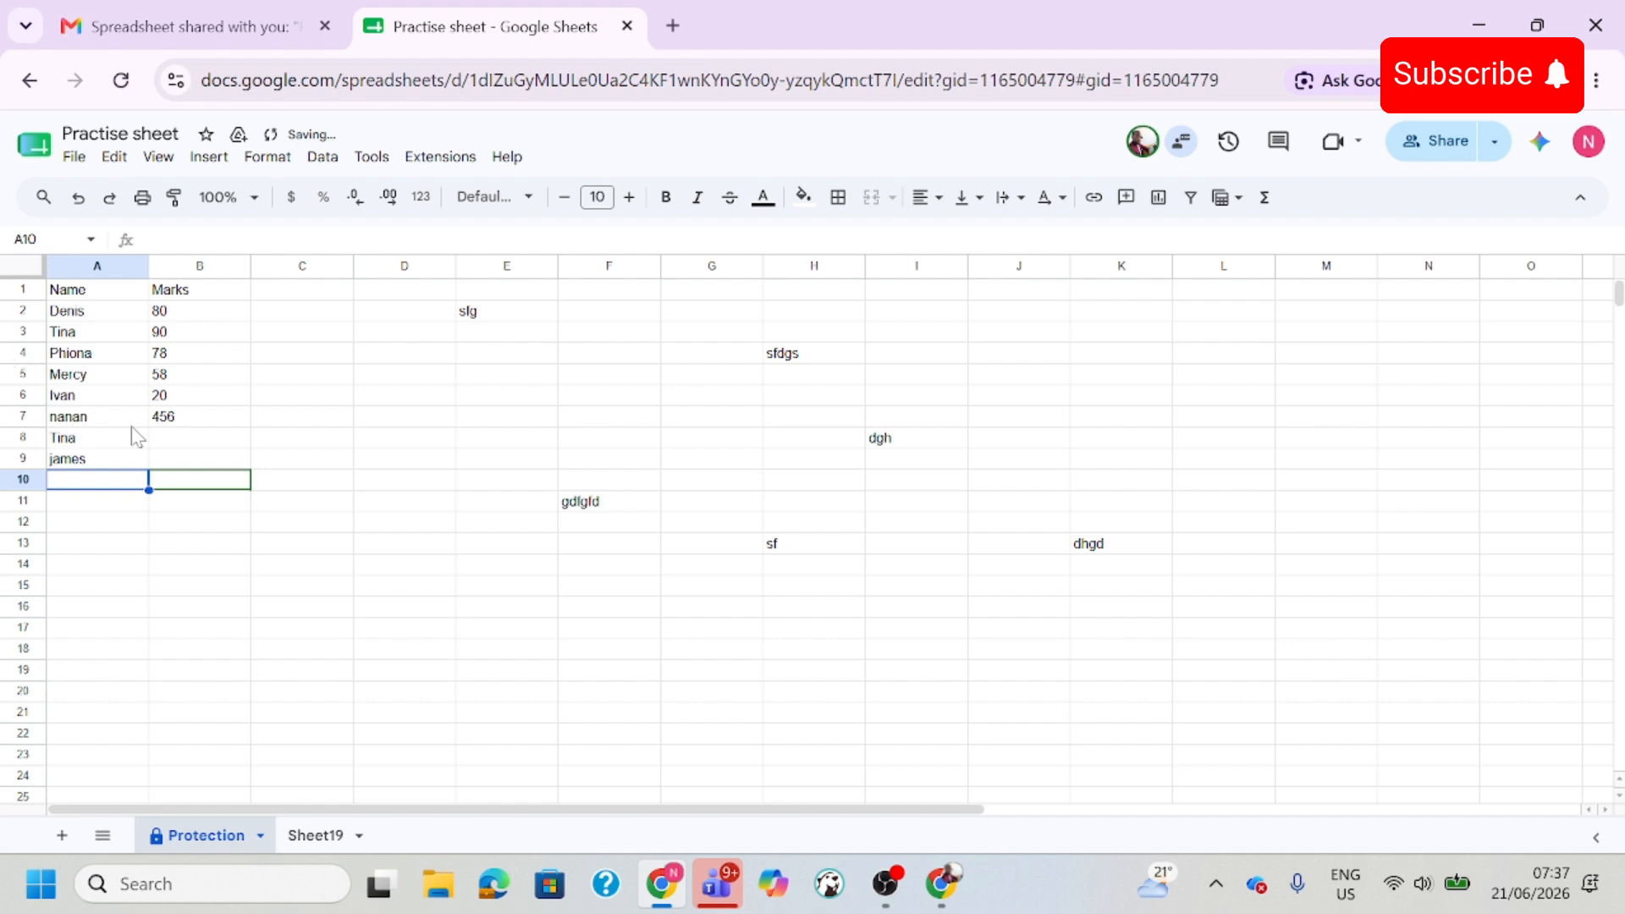
pyautogui.click(190, 440)
pyautogui.write('5')
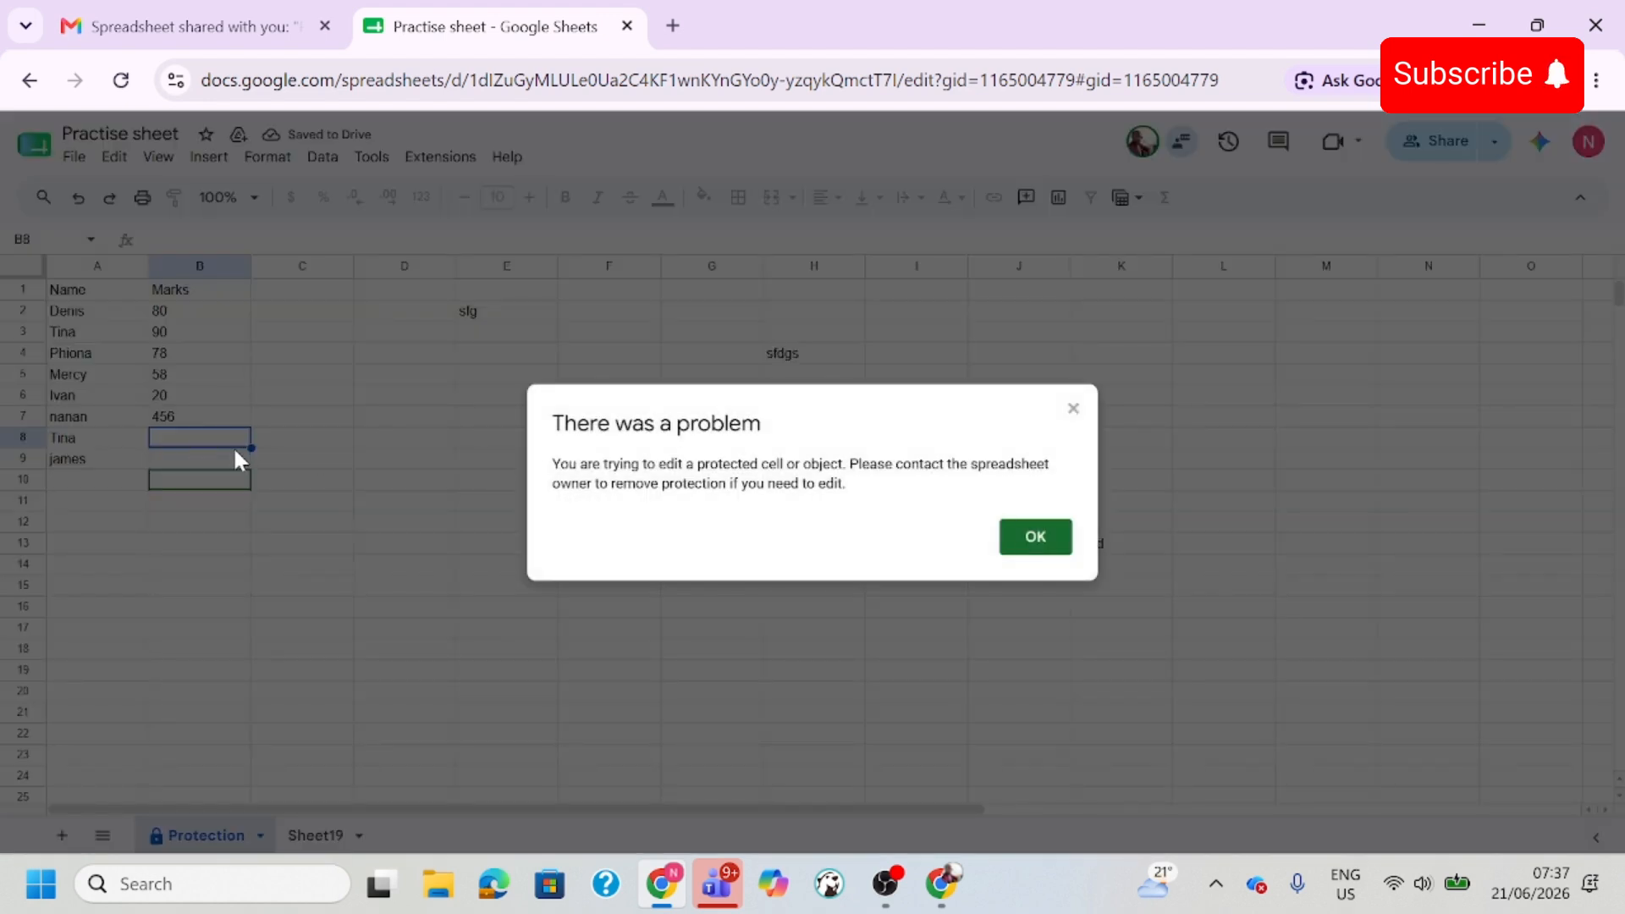
pyautogui.click(1074, 410)
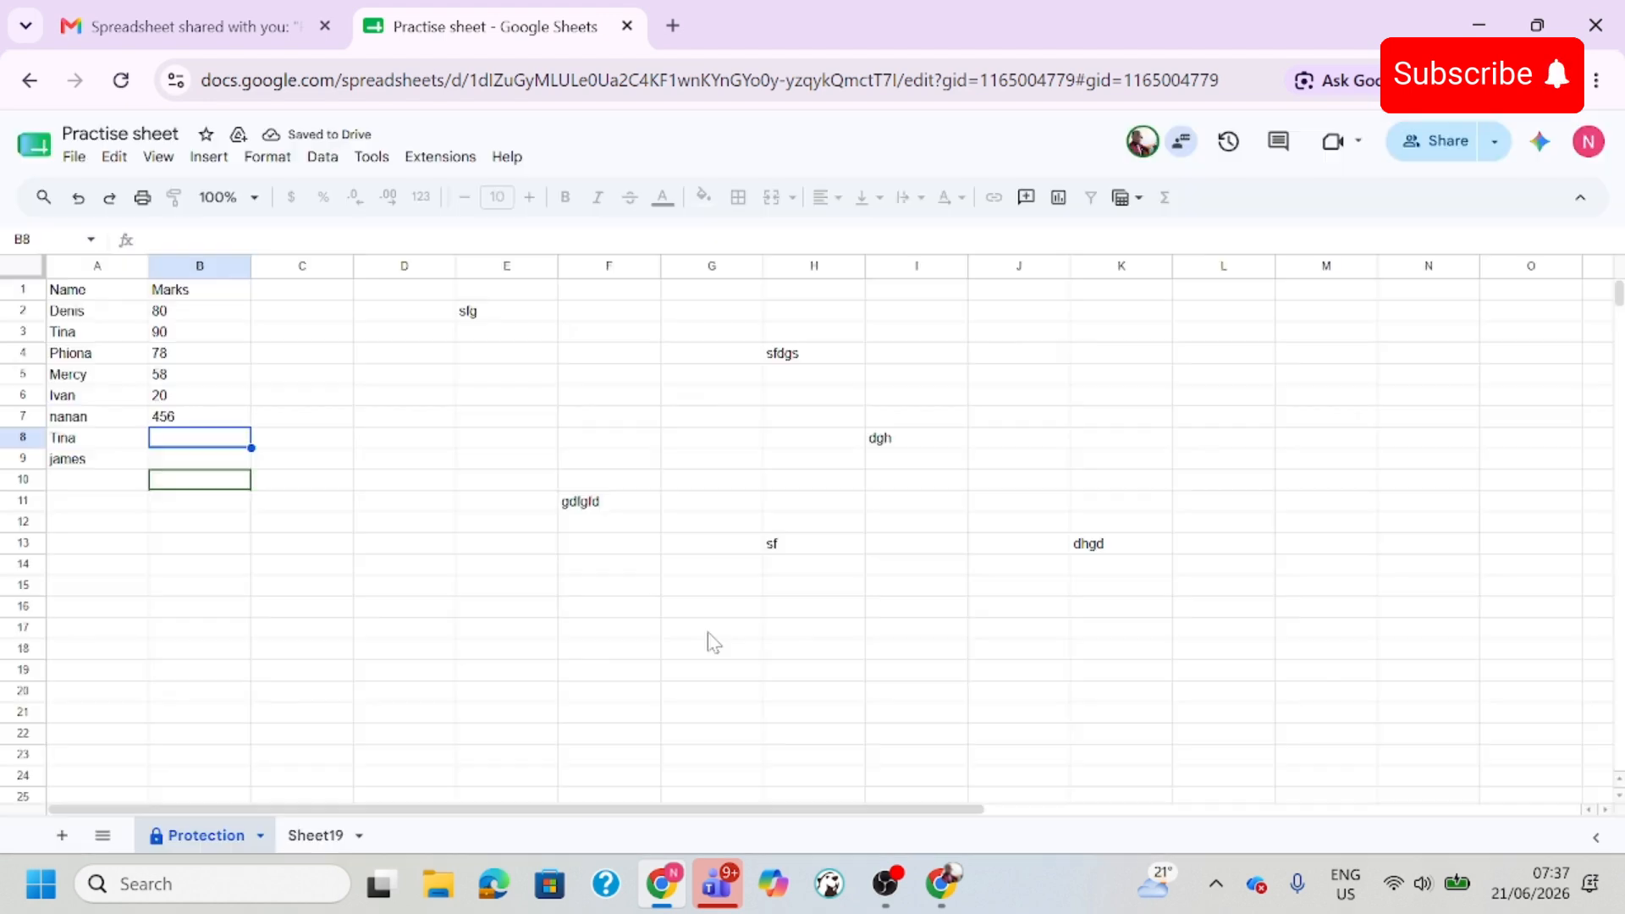
# Enter 34q431 in cell C8, outside the protected column, and select B8 again.
pyautogui.click(268, 438)
pyautogui.write('34q431')
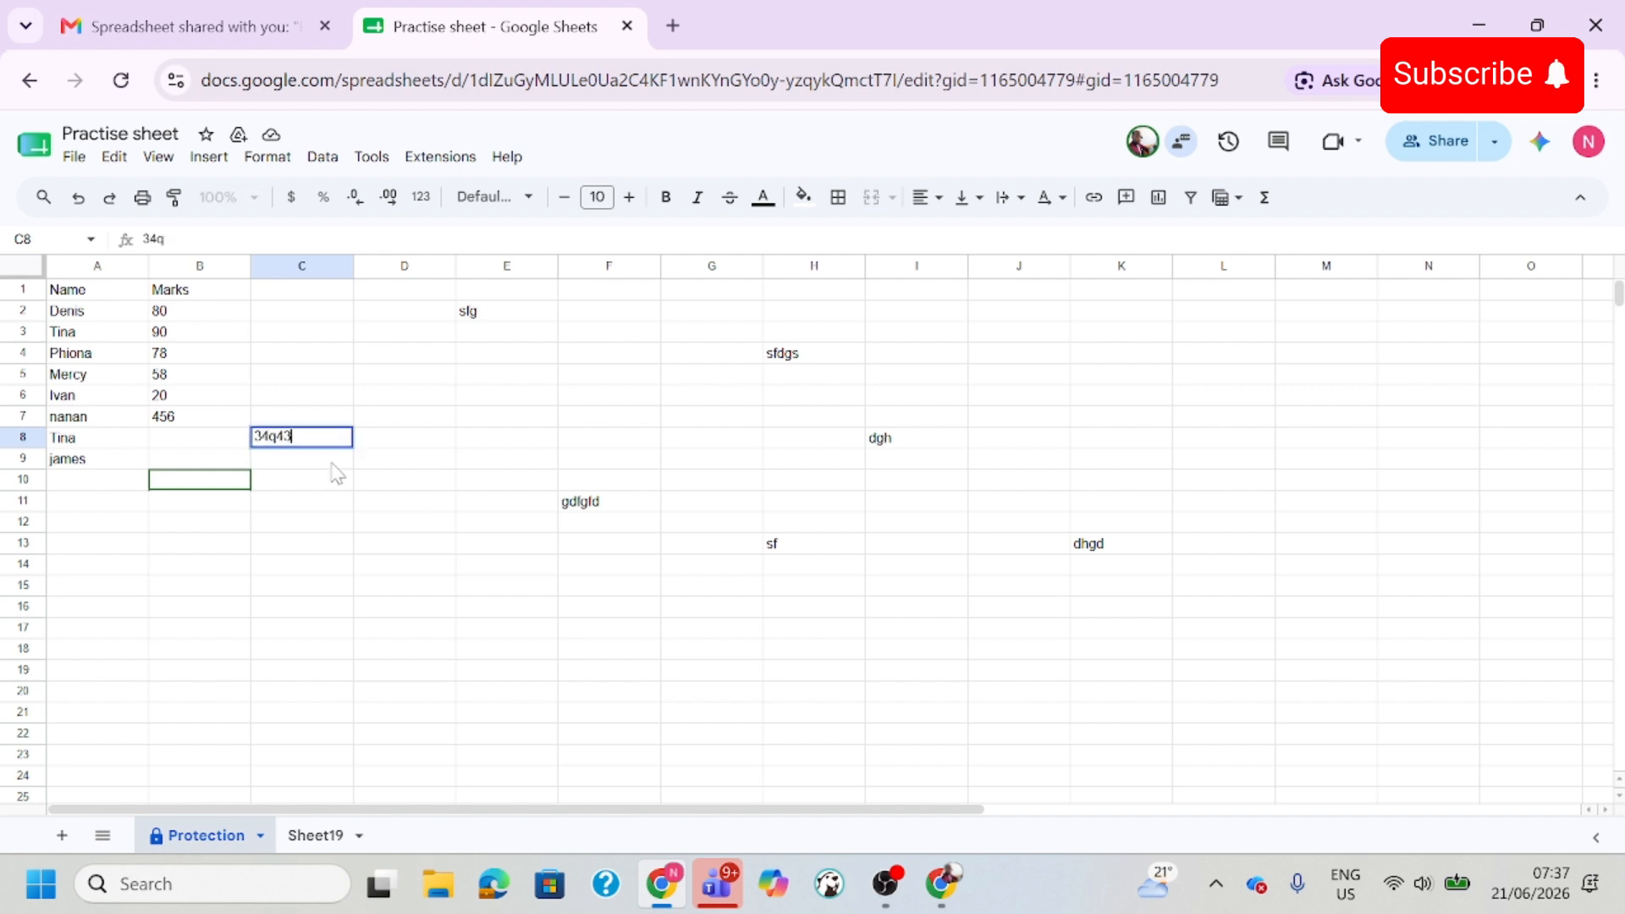
pyautogui.click(377, 518)
pyautogui.click(212, 440)
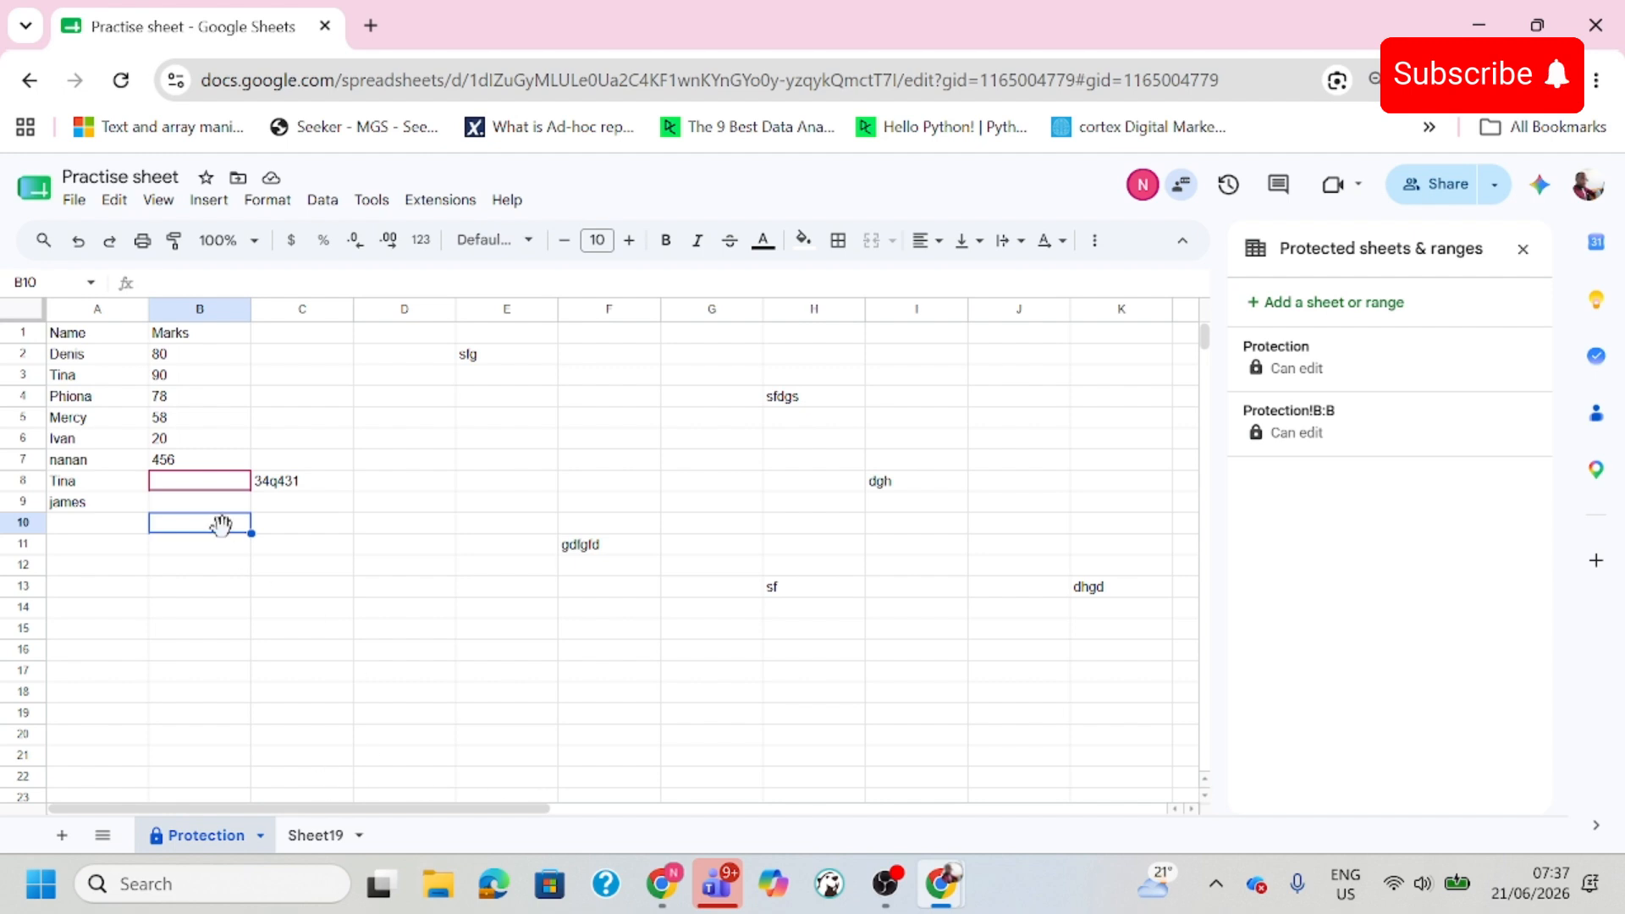
# Switch to the owner's window and remove the protection from the Protection!B:B range.
pyautogui.click(186, 569)
pyautogui.click(211, 506)
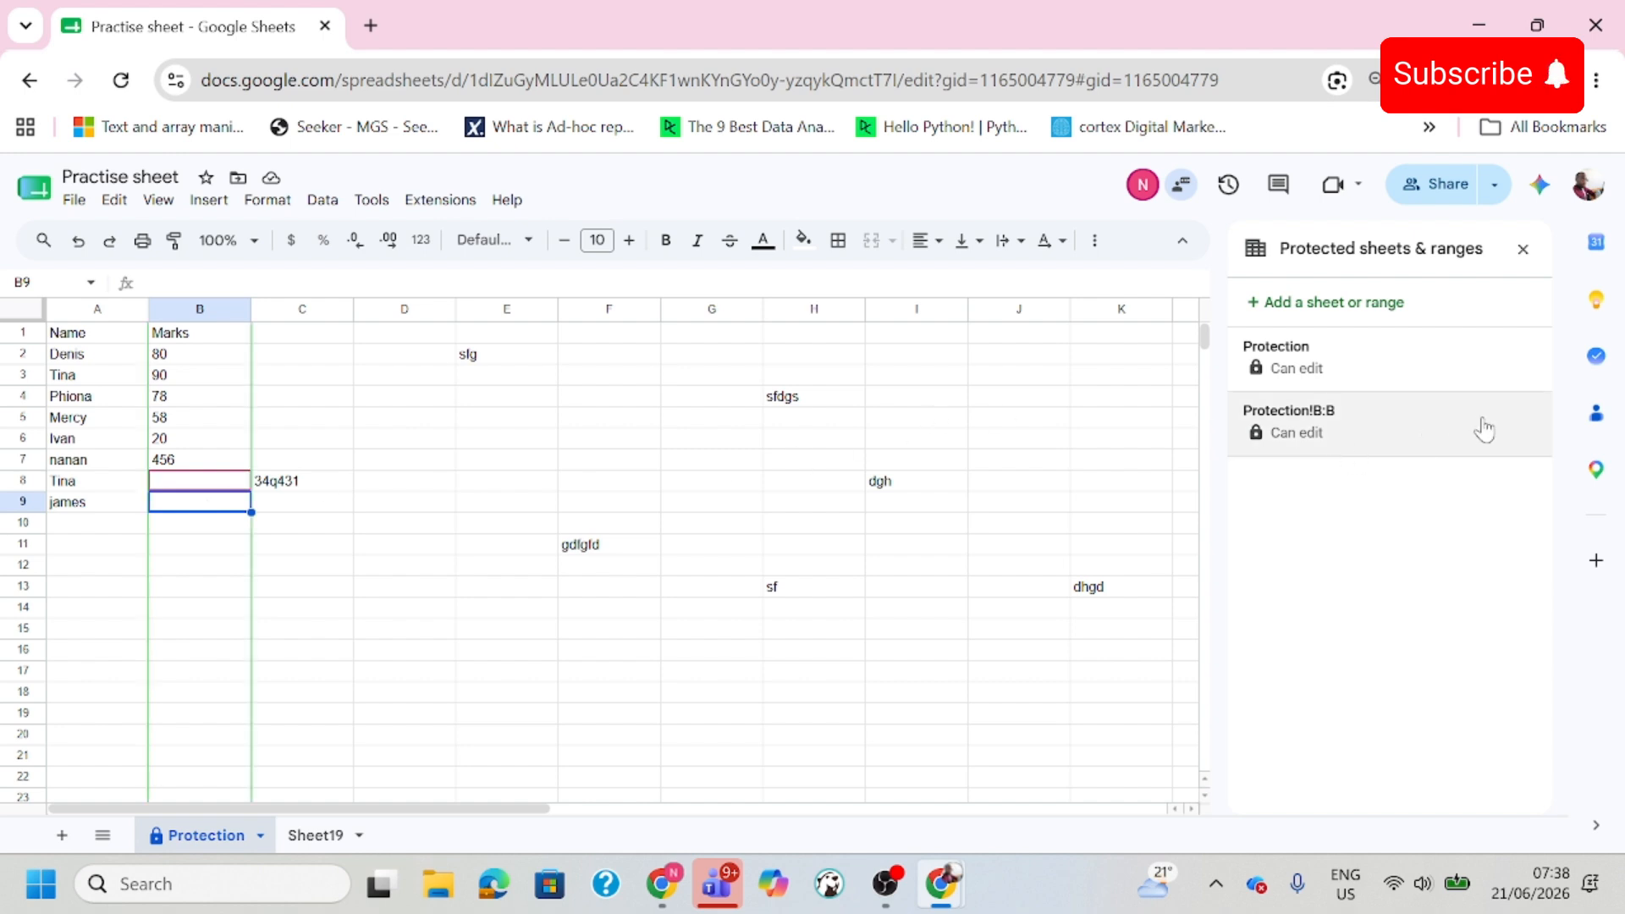
pyautogui.click(1444, 446)
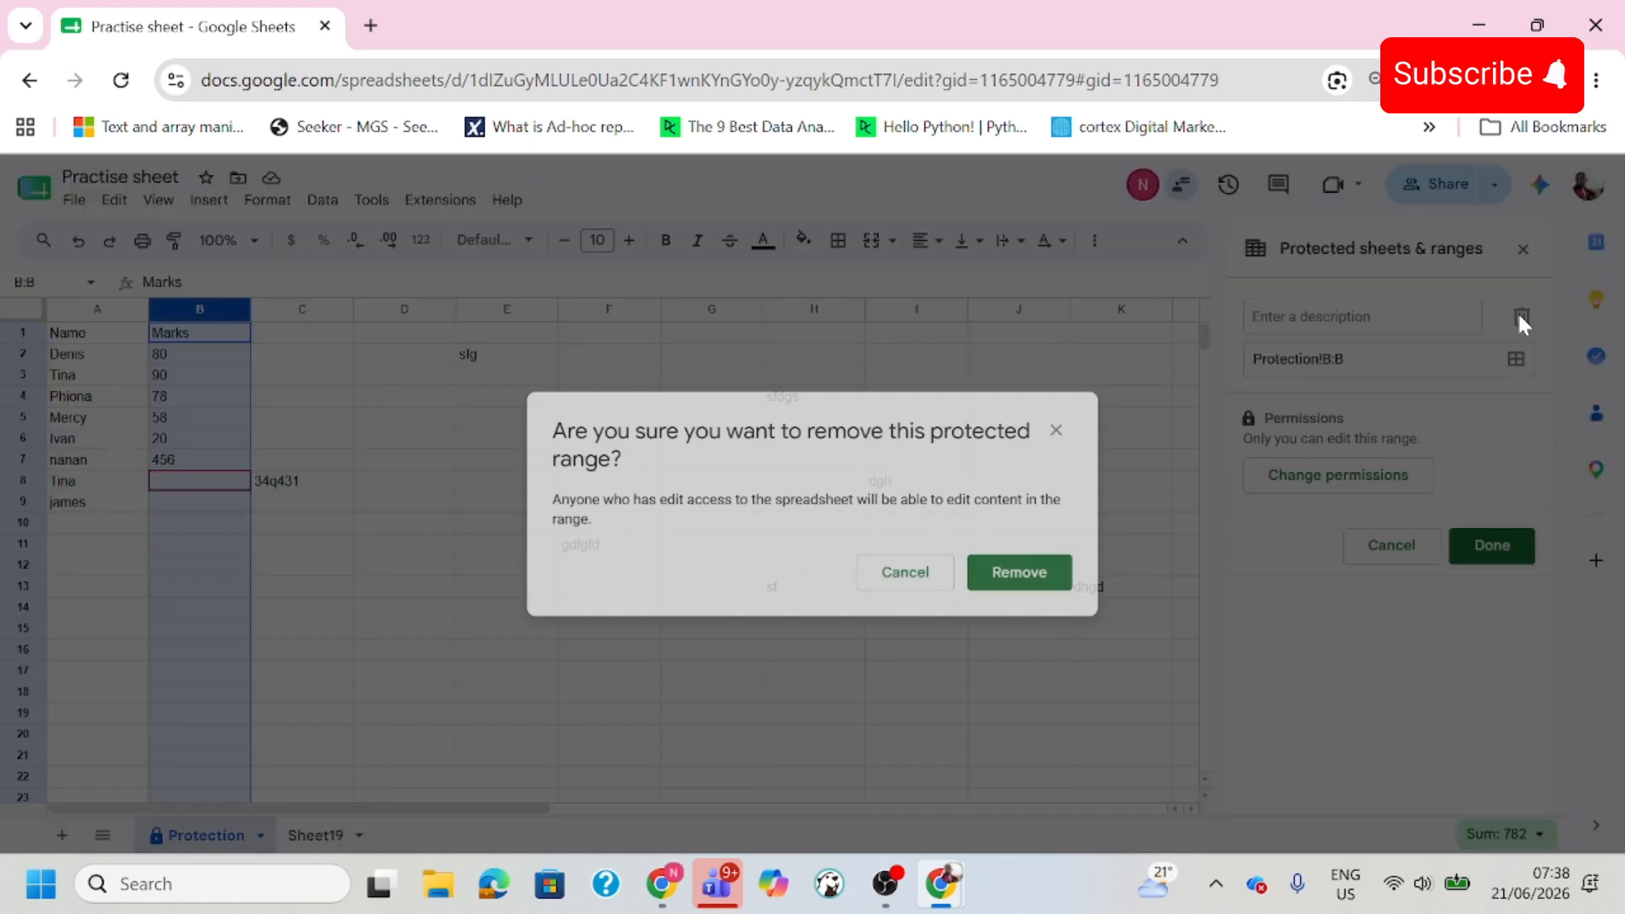
pyautogui.click(1521, 317)
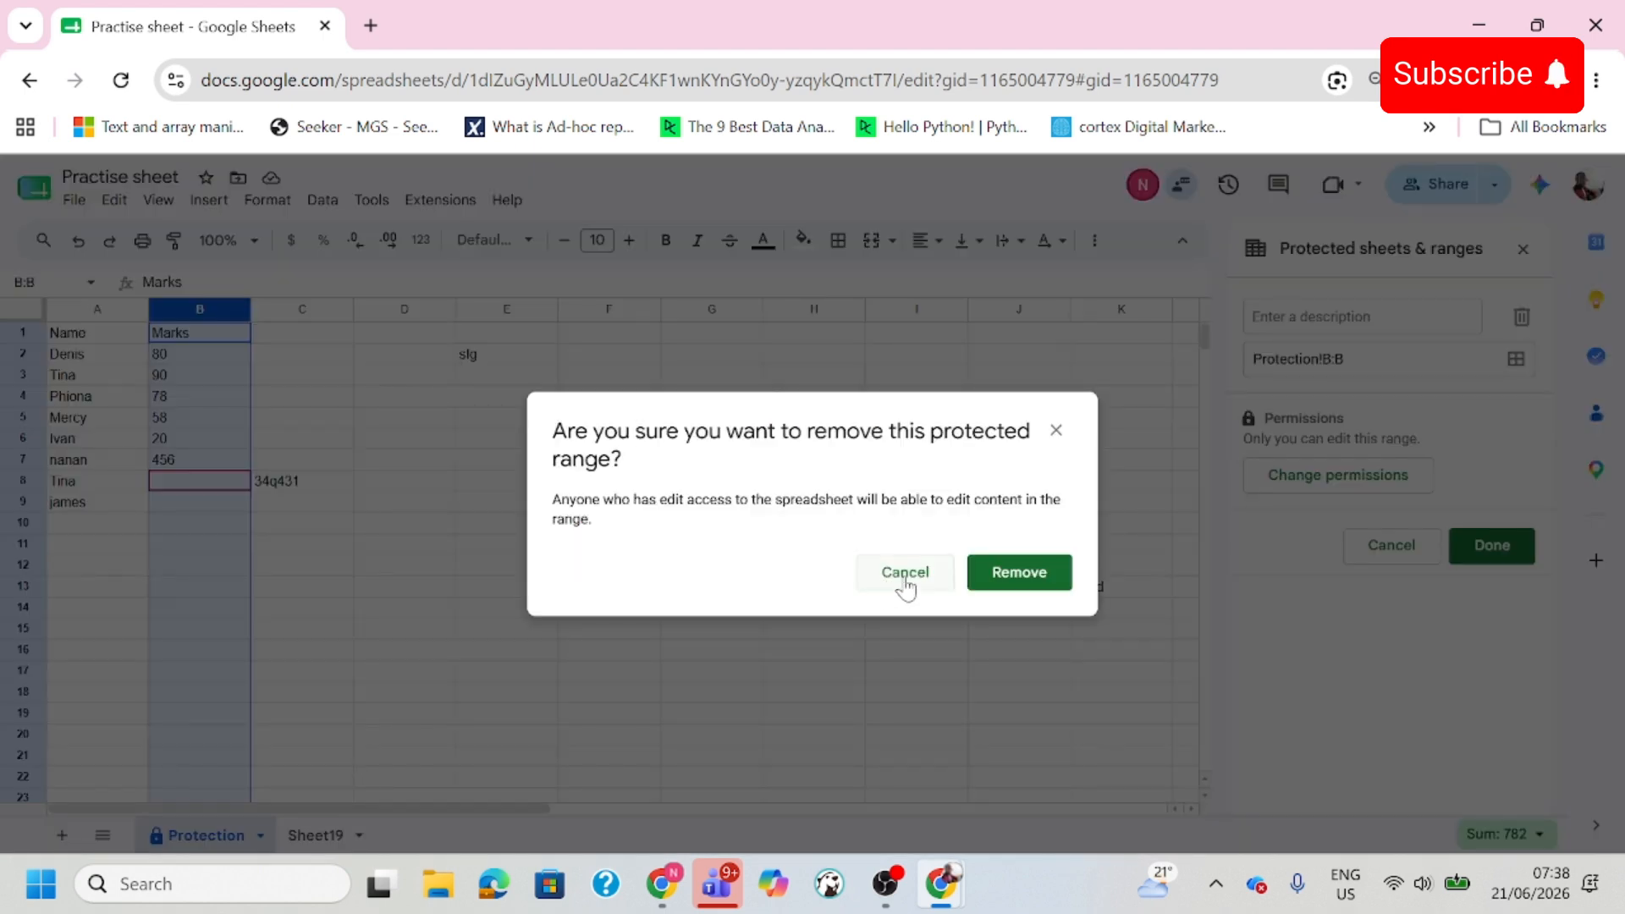
pyautogui.click(865, 591)
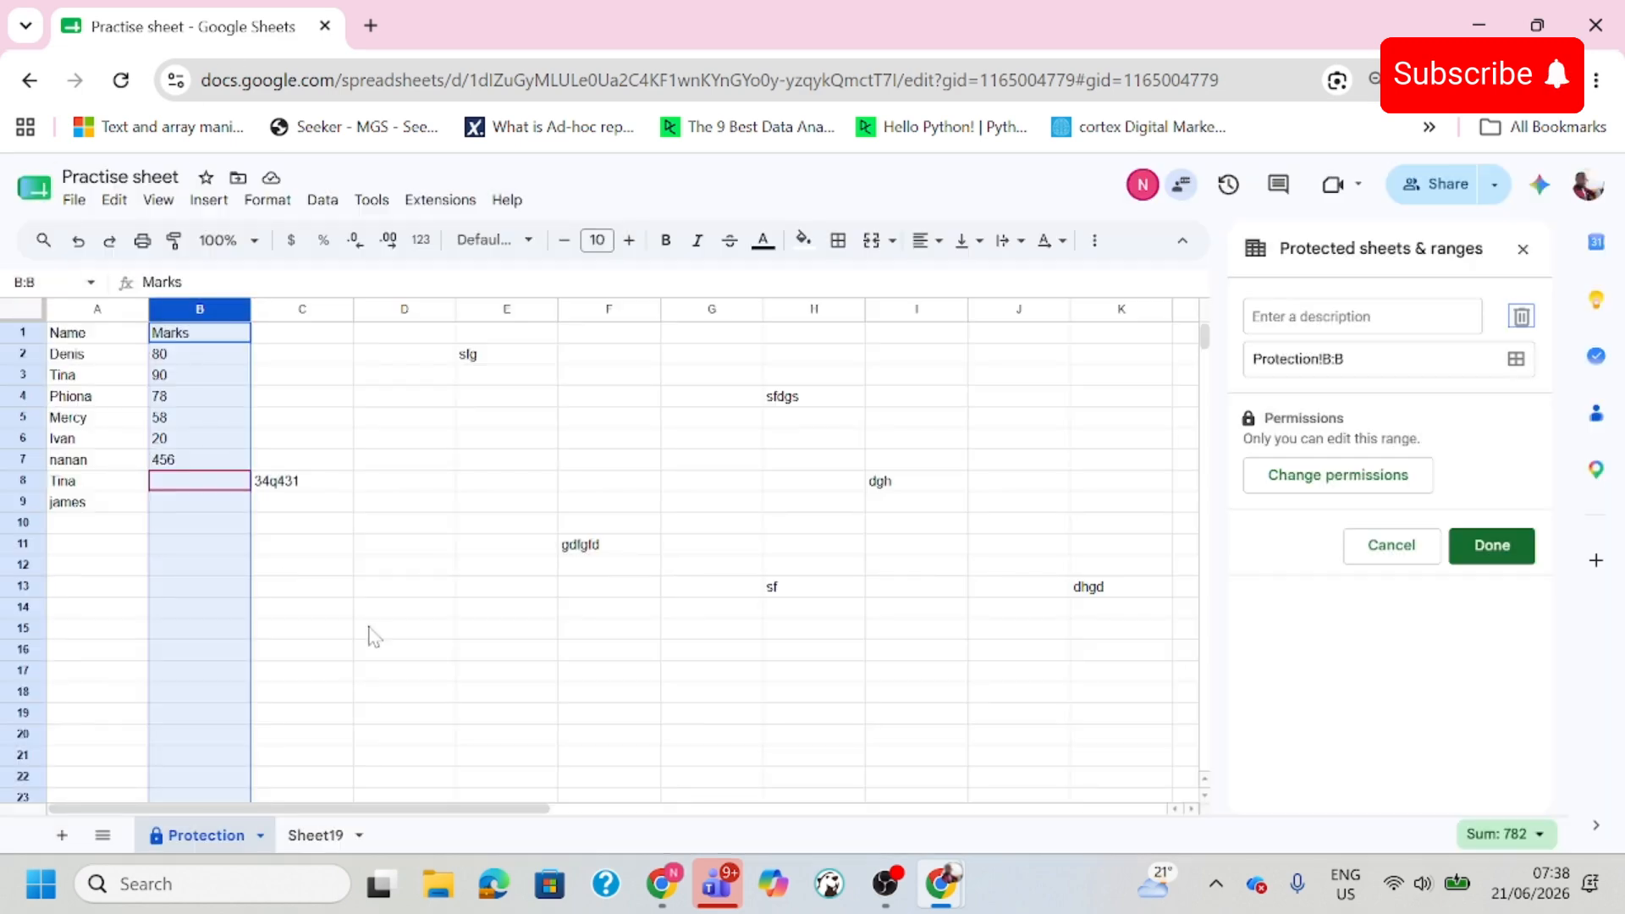
pyautogui.click(369, 628)
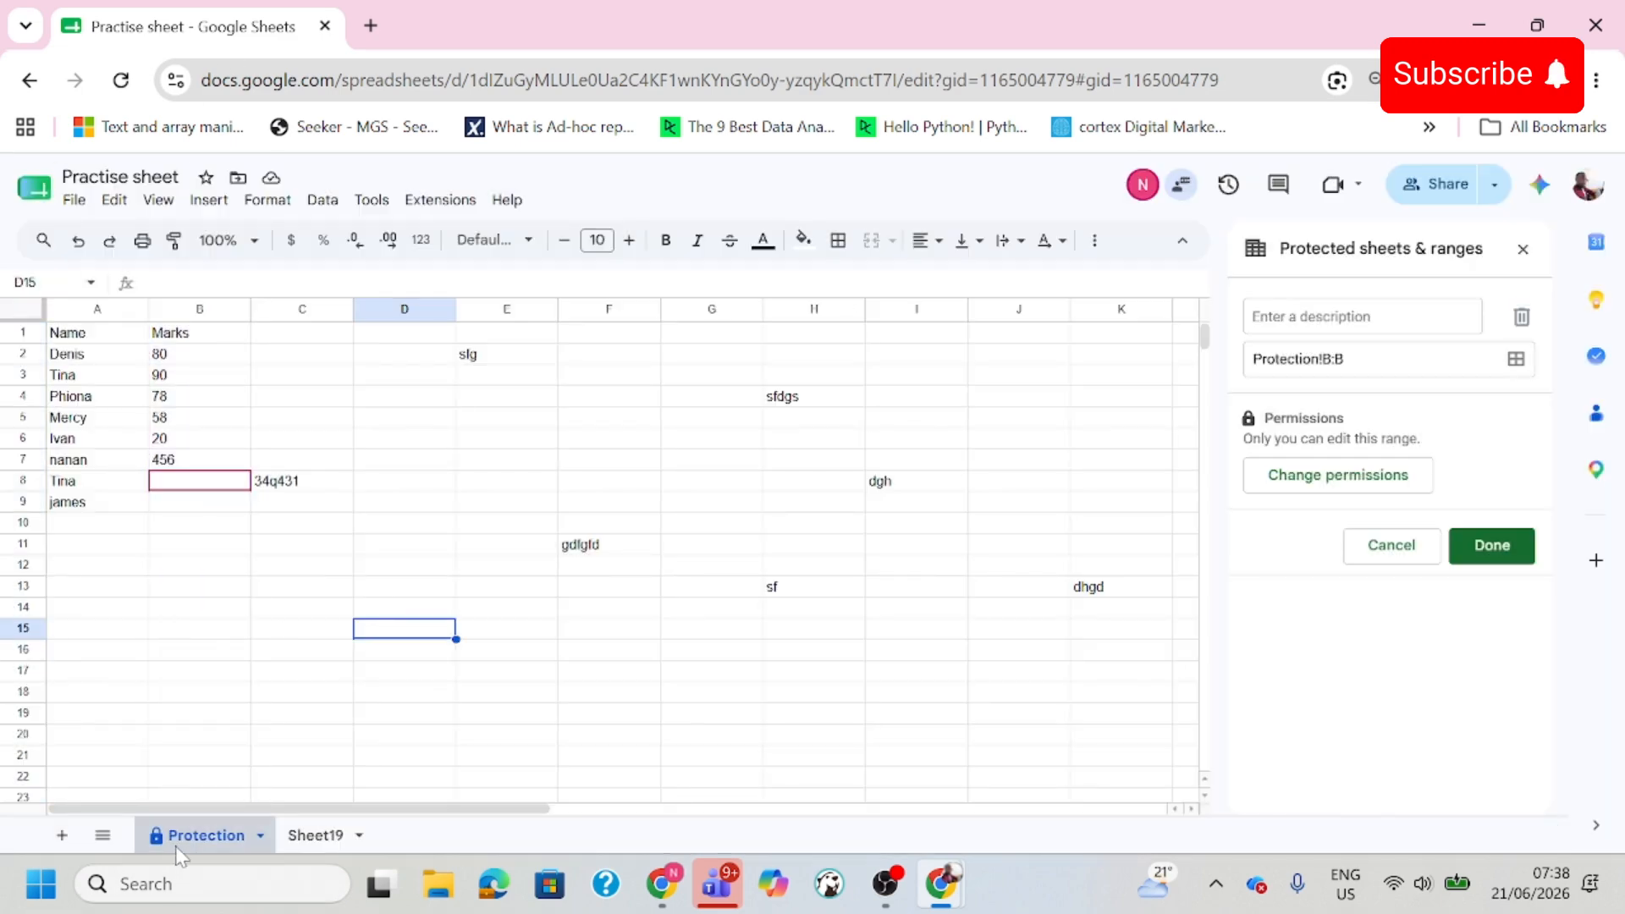
pyautogui.click(1521, 319)
pyautogui.click(1016, 577)
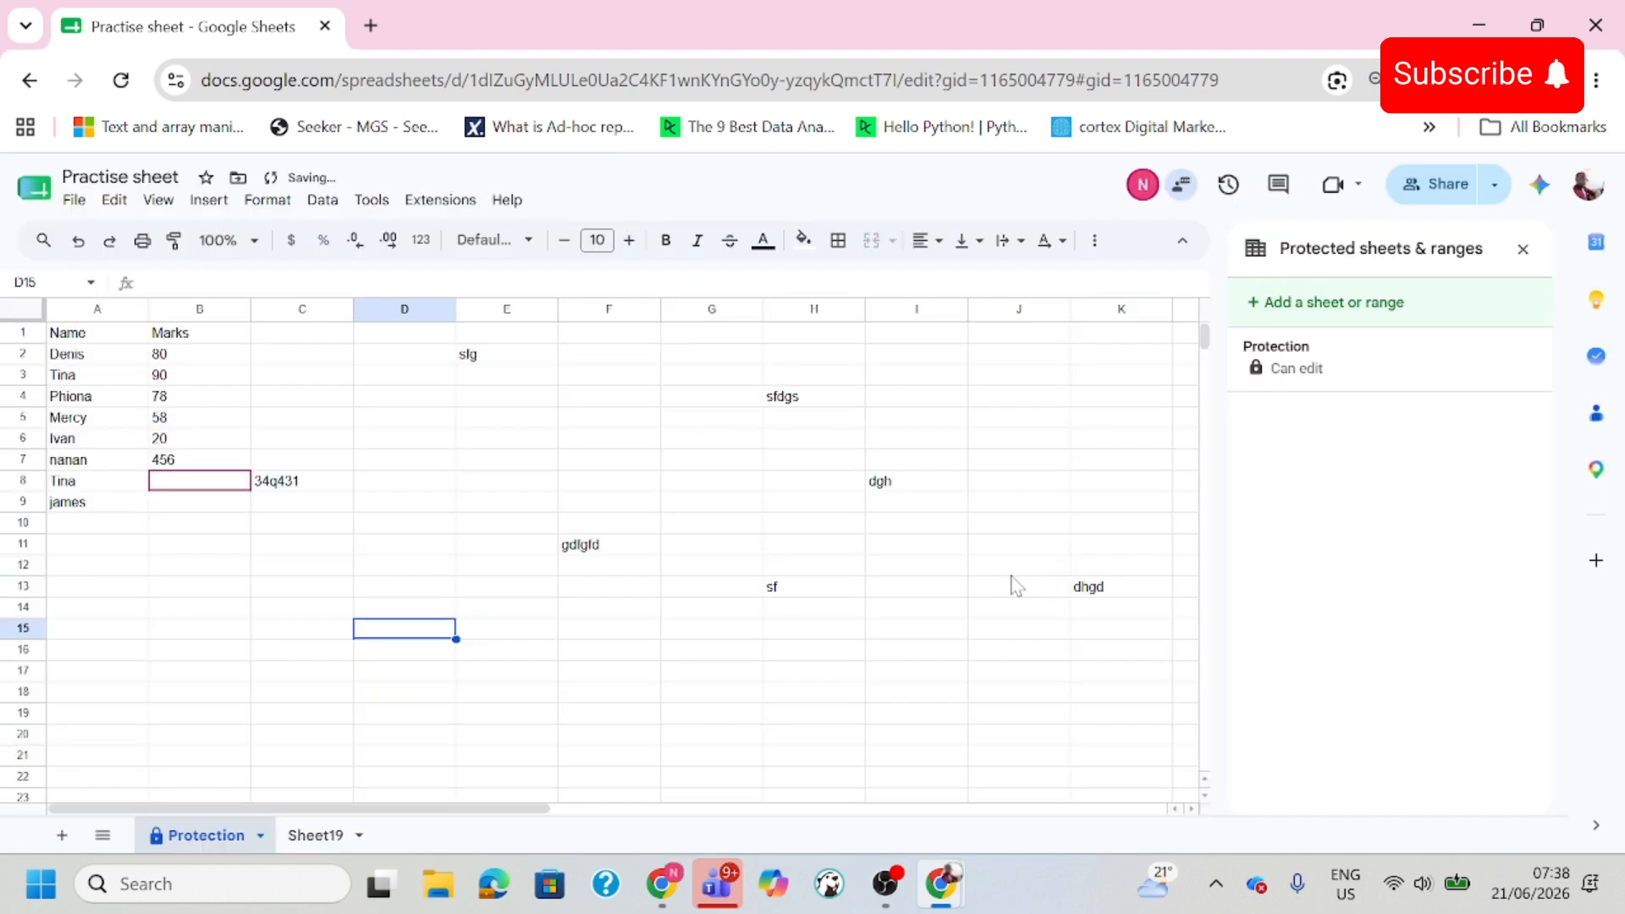
# Remove the protection from the whole Protection sheet.
pyautogui.click(1405, 364)
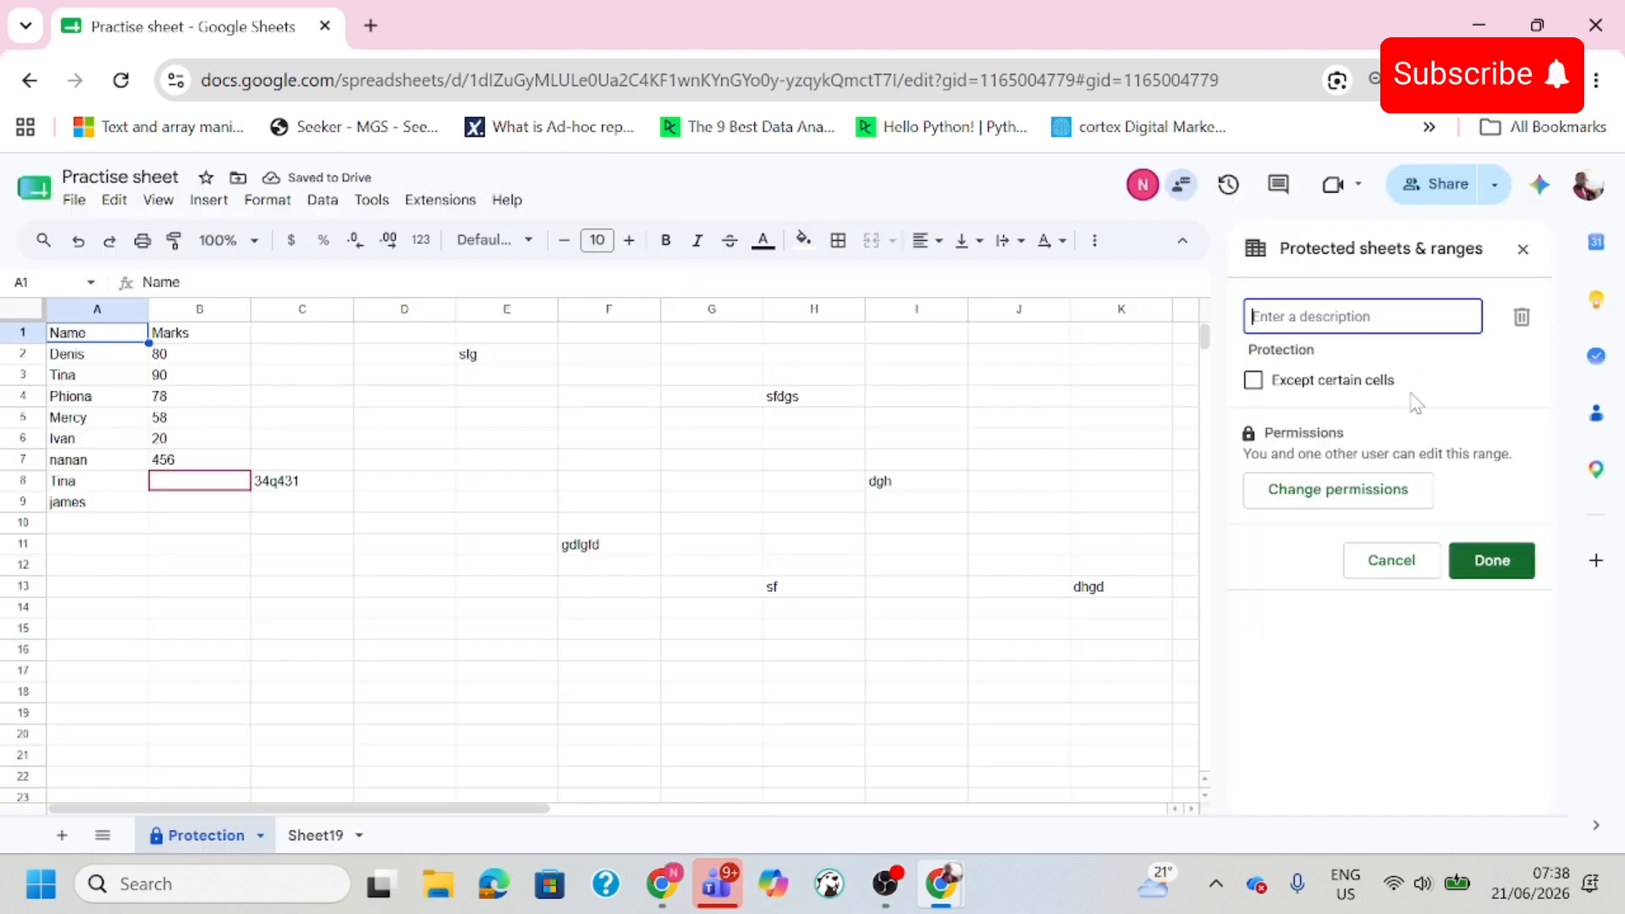
pyautogui.click(1522, 318)
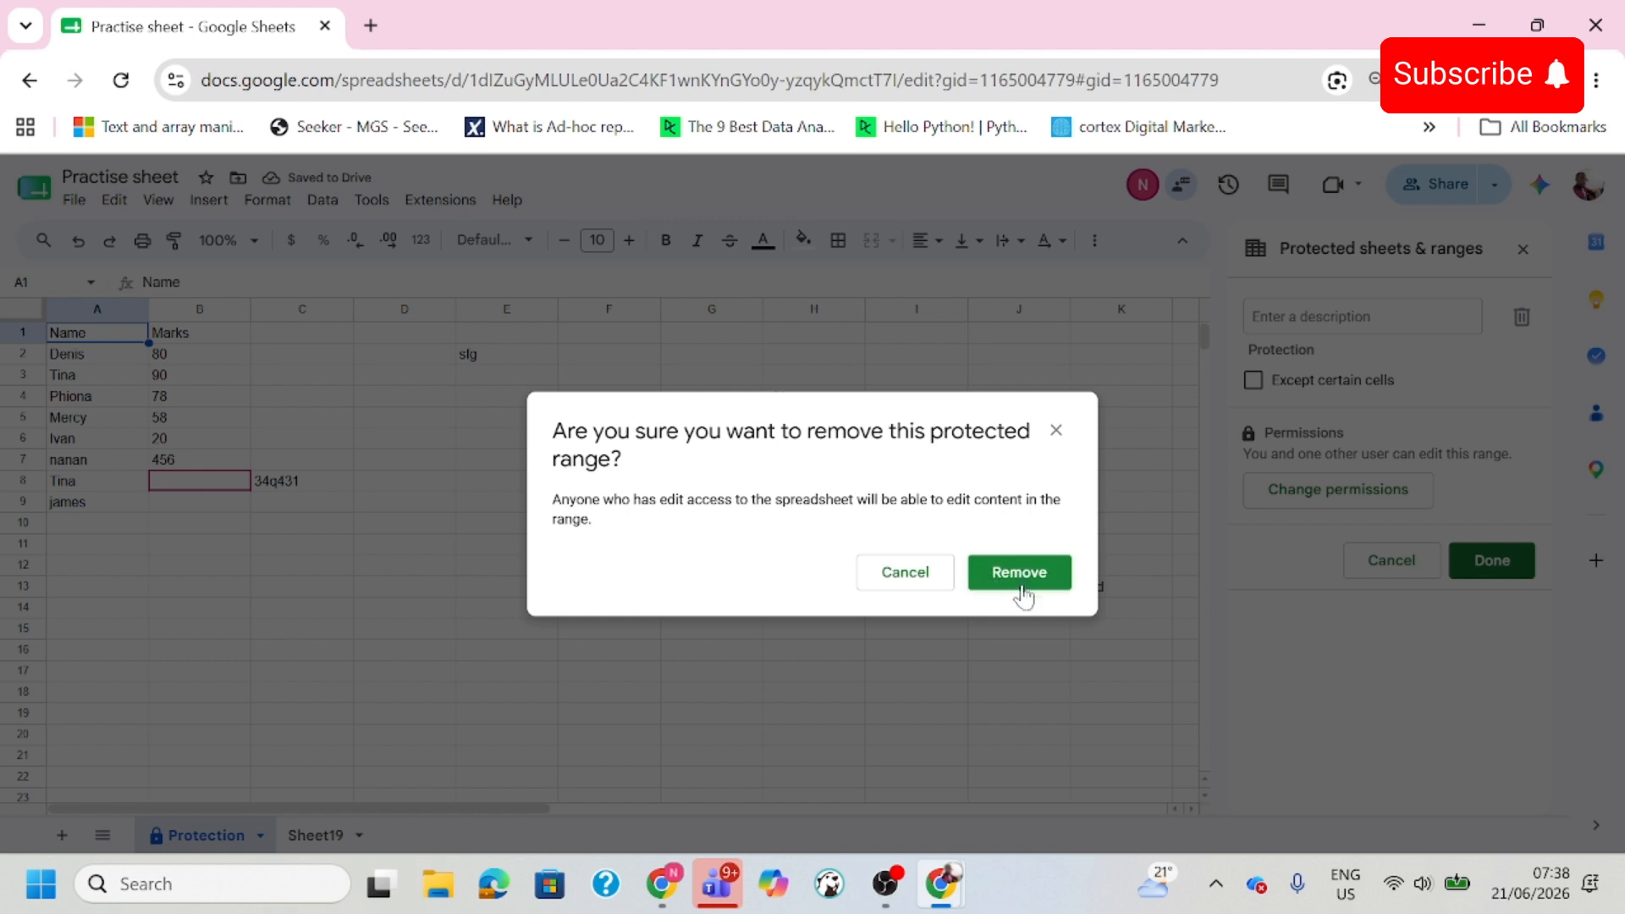
pyautogui.click(1027, 583)
pyautogui.click(396, 654)
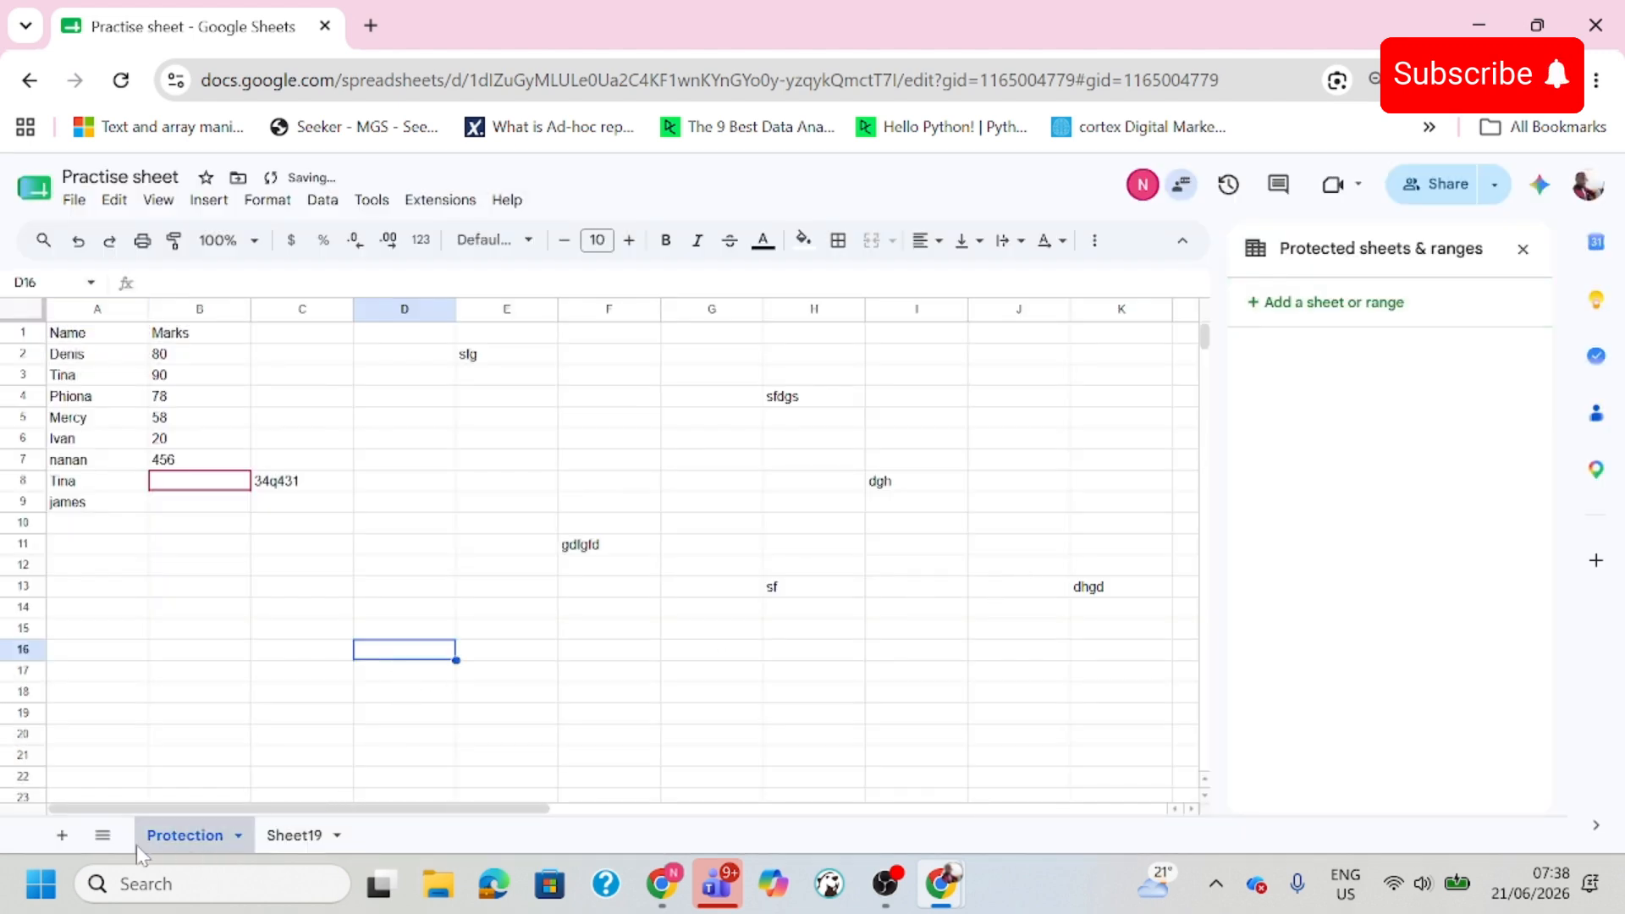
pyautogui.click(246, 611)
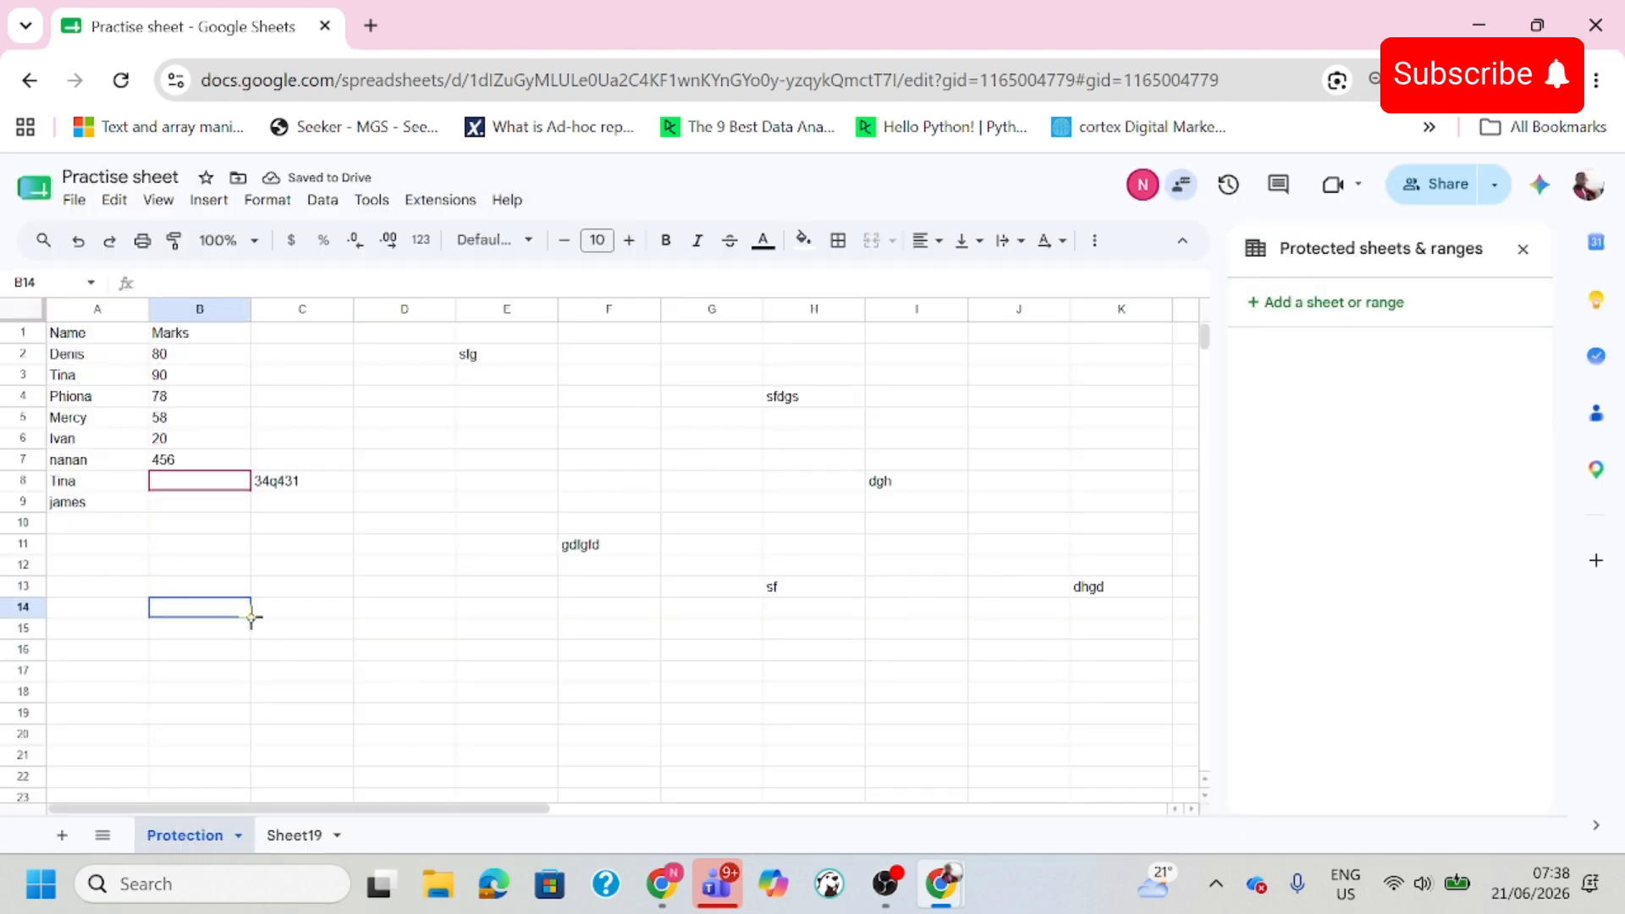
# Switch to the other editor's window and test column B by entering 42452 in B8, 24 in B10 and 2452345 in B12.
pyautogui.hotkey('alt', 'Tab')
pyautogui.click(448, 548)
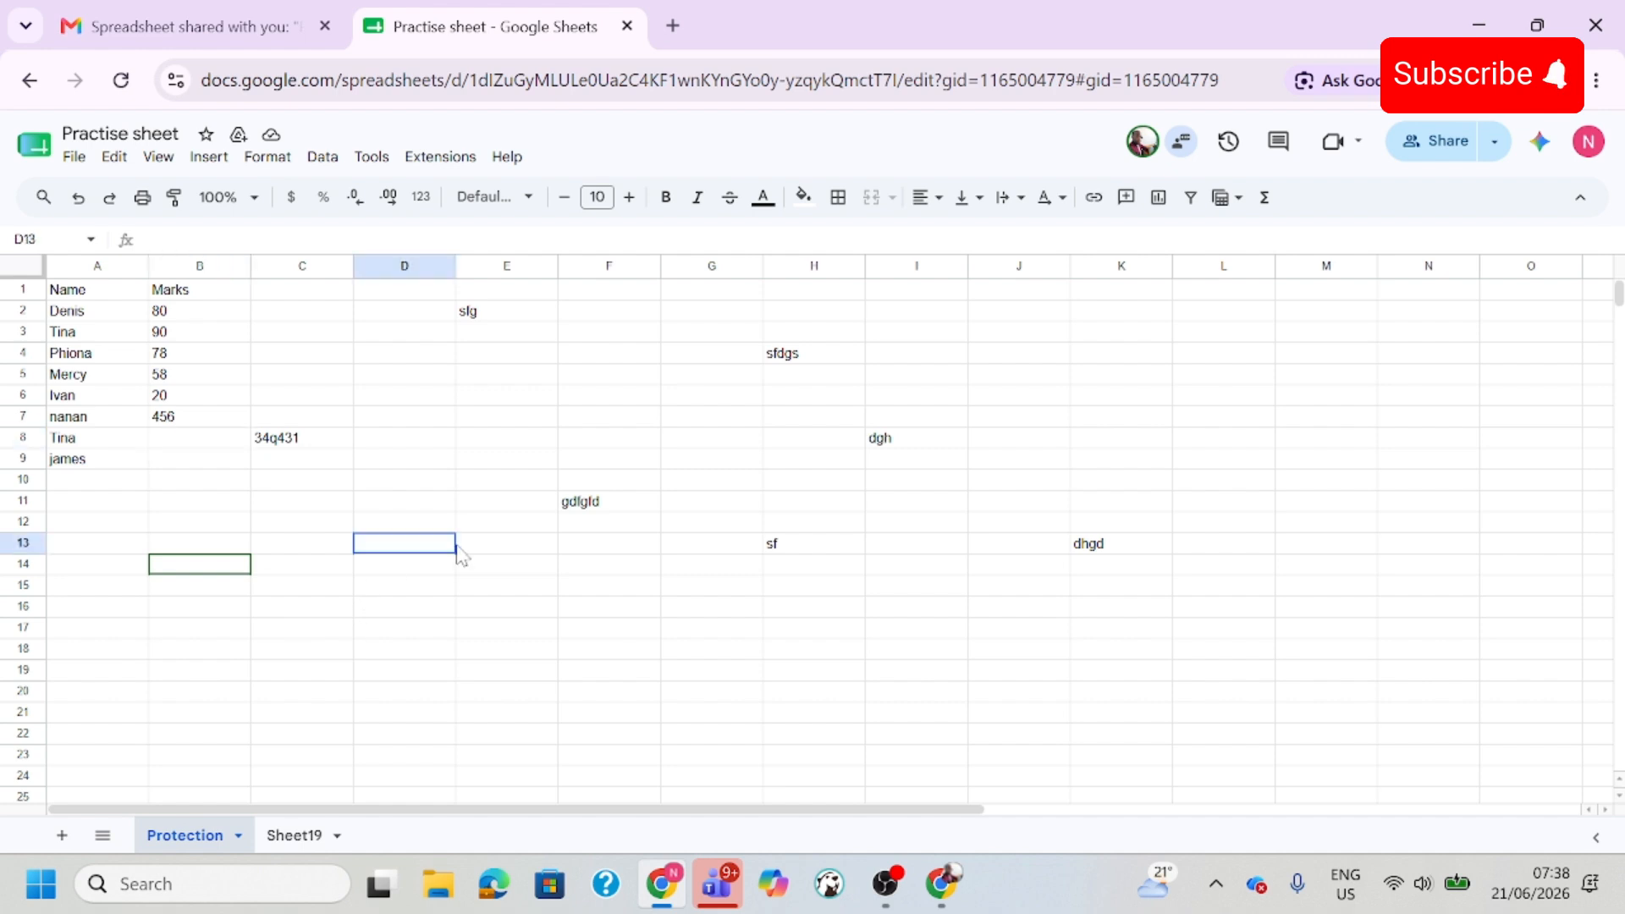
pyautogui.click(205, 440)
pyautogui.write('42452')
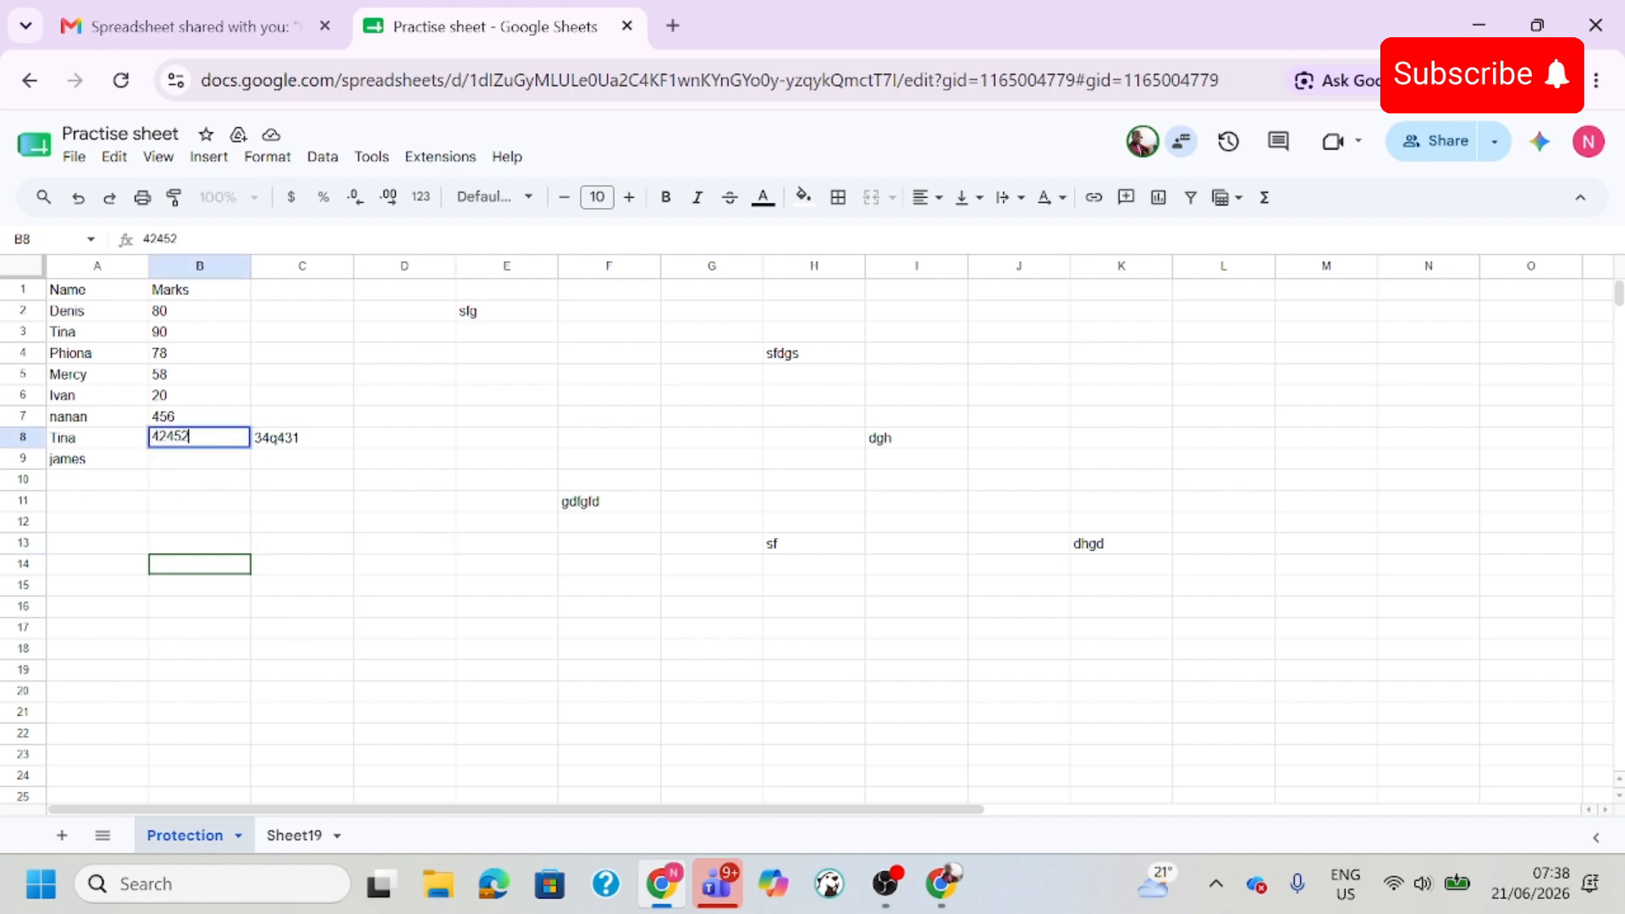
pyautogui.click(196, 479)
pyautogui.write('24')
pyautogui.click(197, 523)
pyautogui.write('2452345')
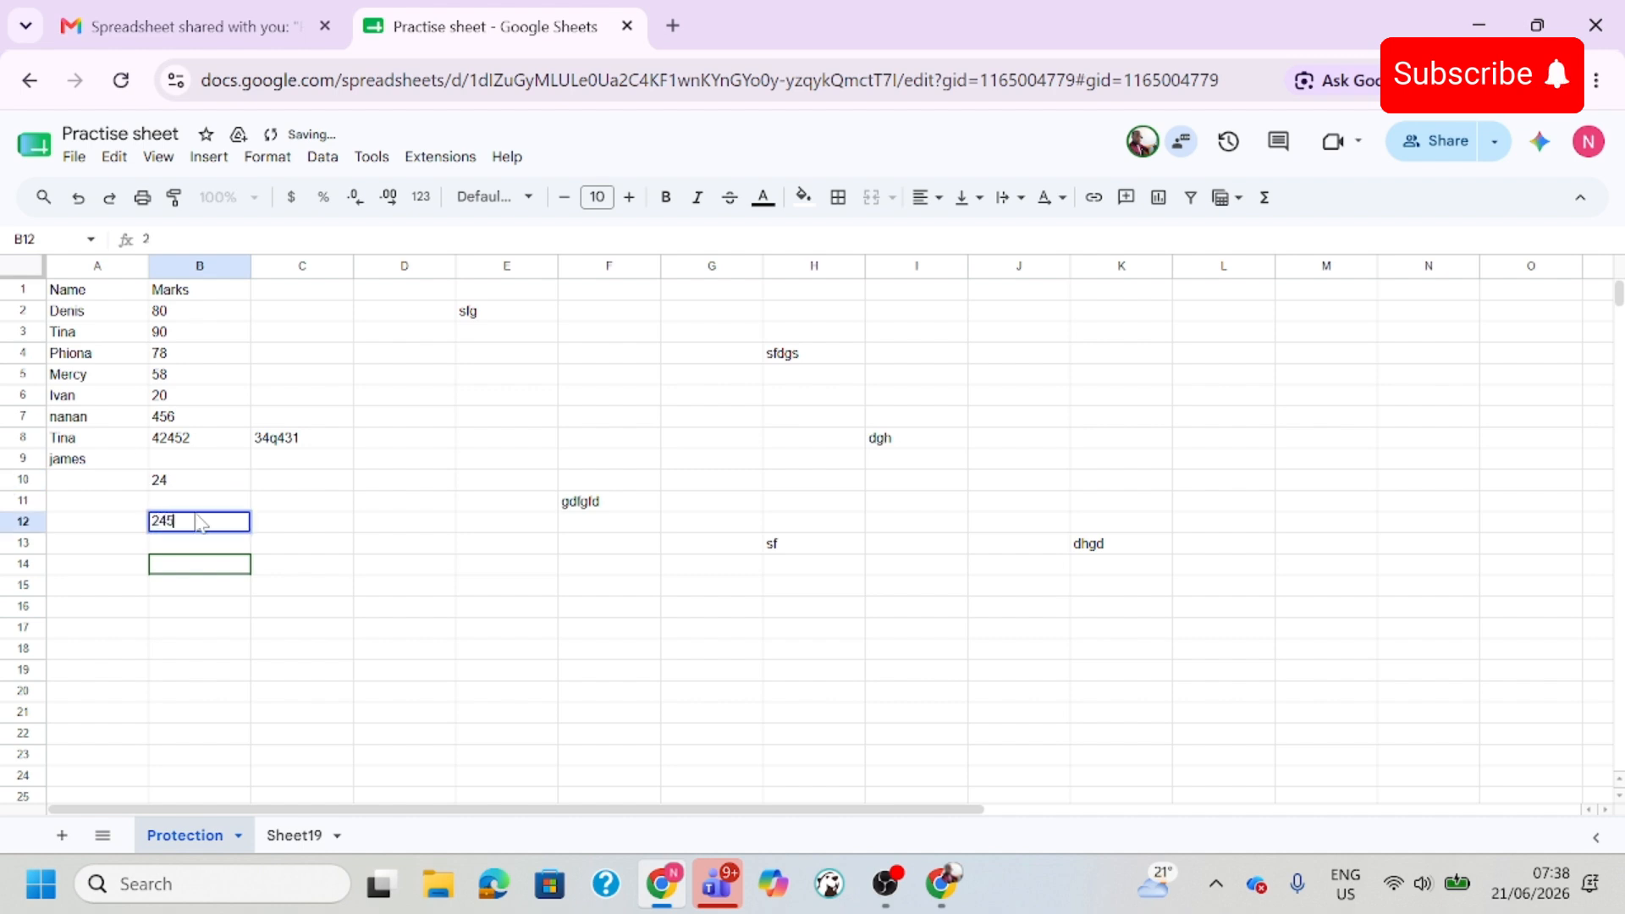
# Overwrite B10 with 2 and enter 254245 in B16.
pyautogui.click(218, 480)
pyautogui.write('2')
pyautogui.click(204, 608)
pyautogui.write('254245')
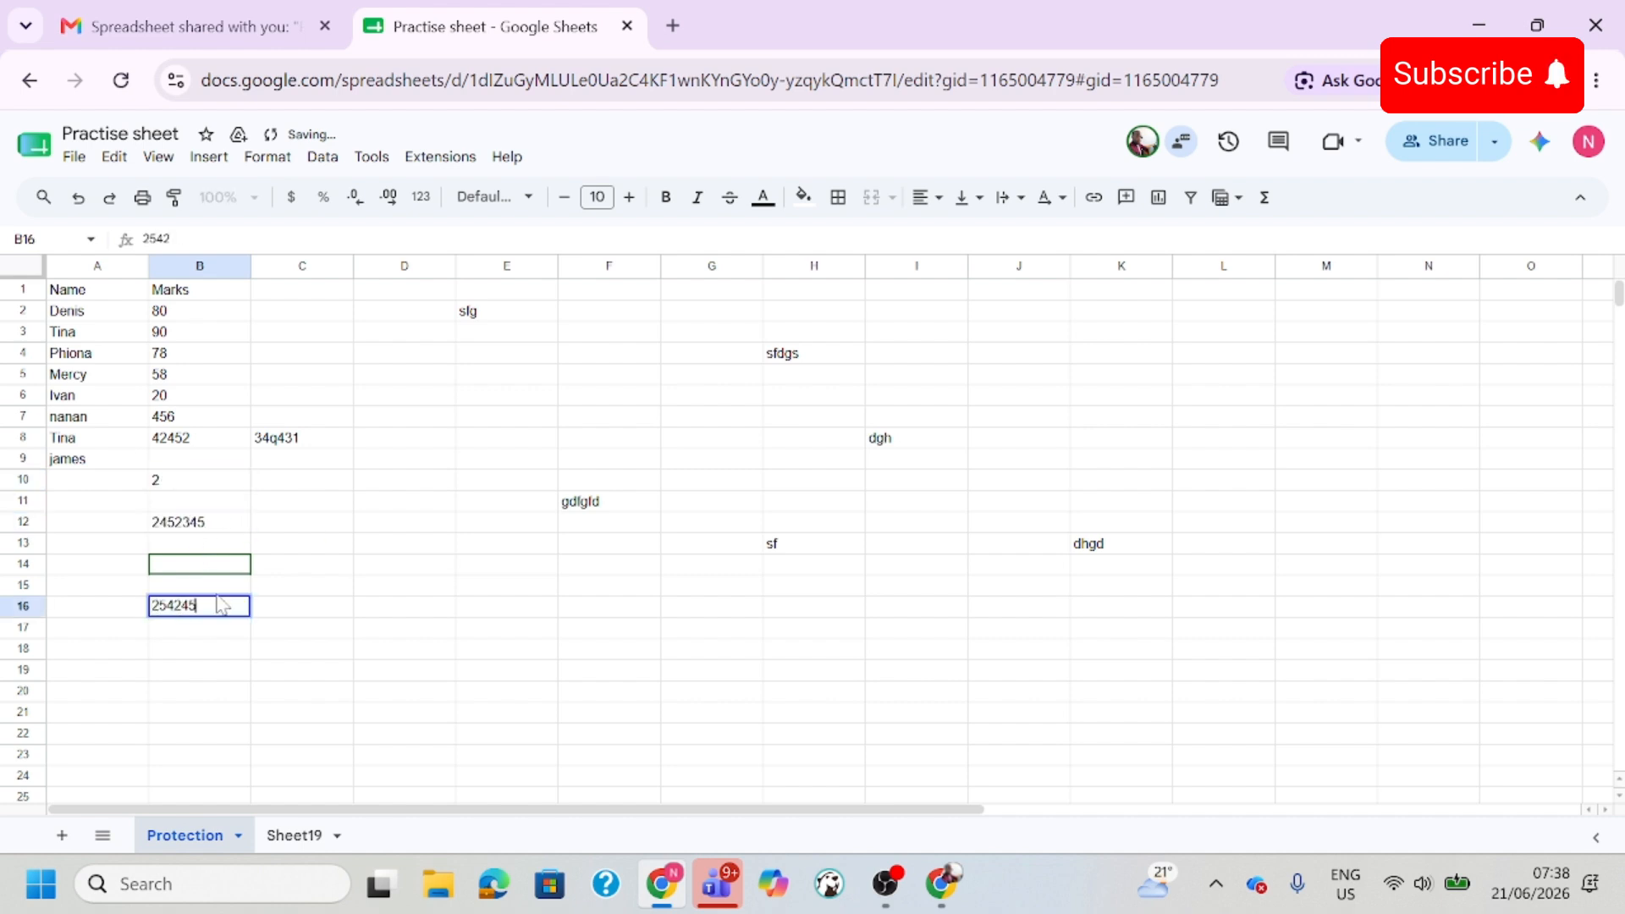
pyautogui.click(296, 635)
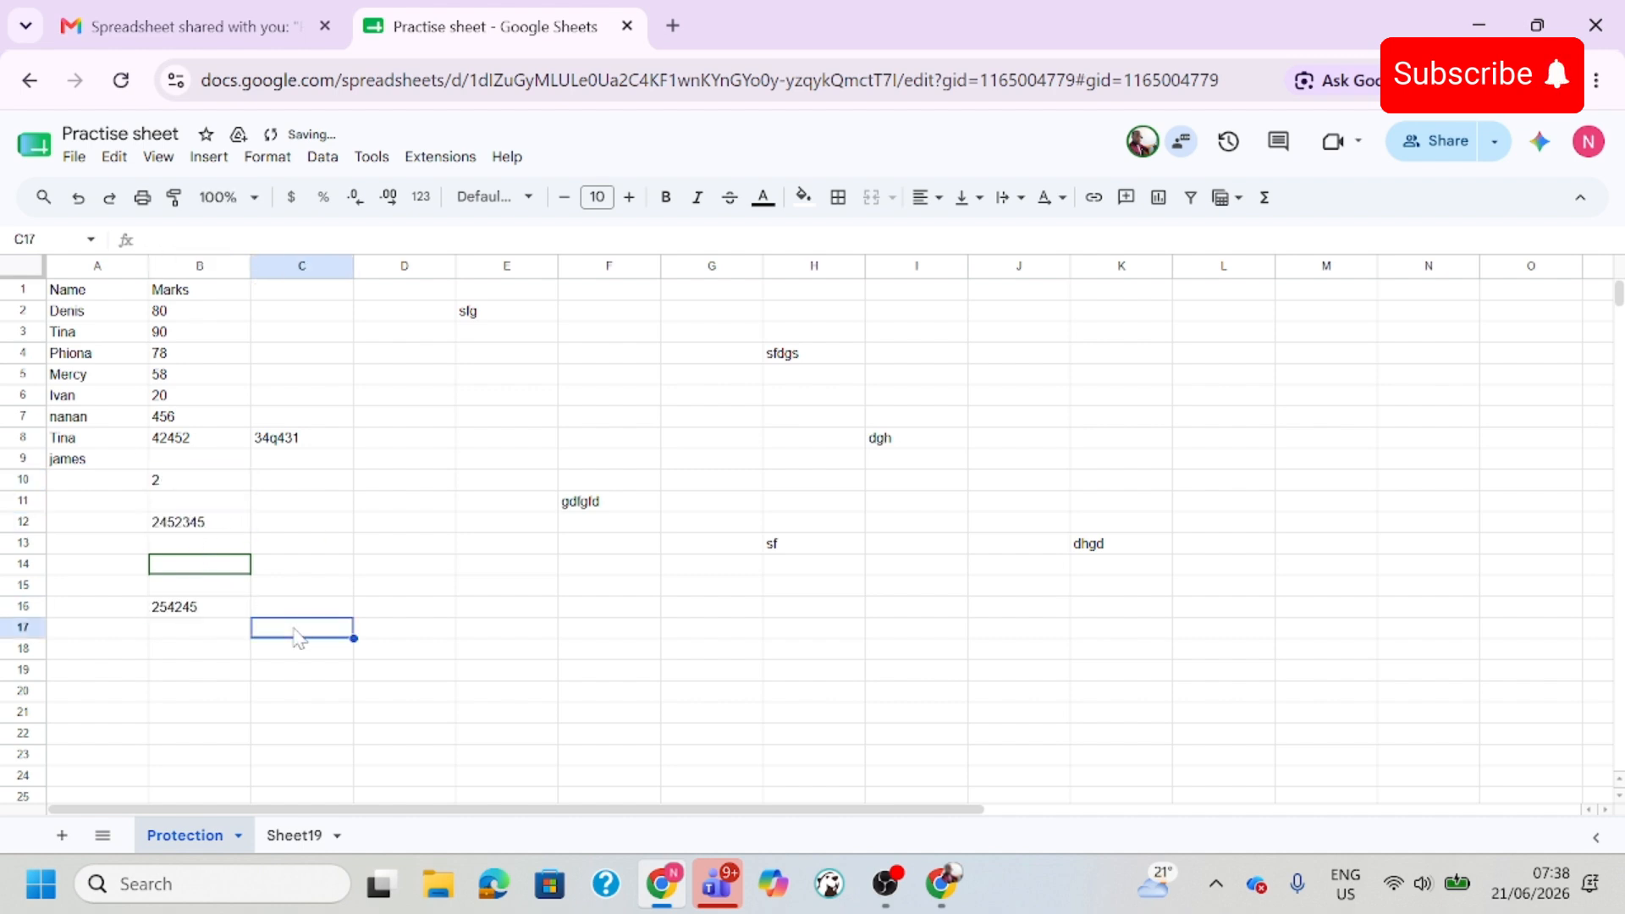